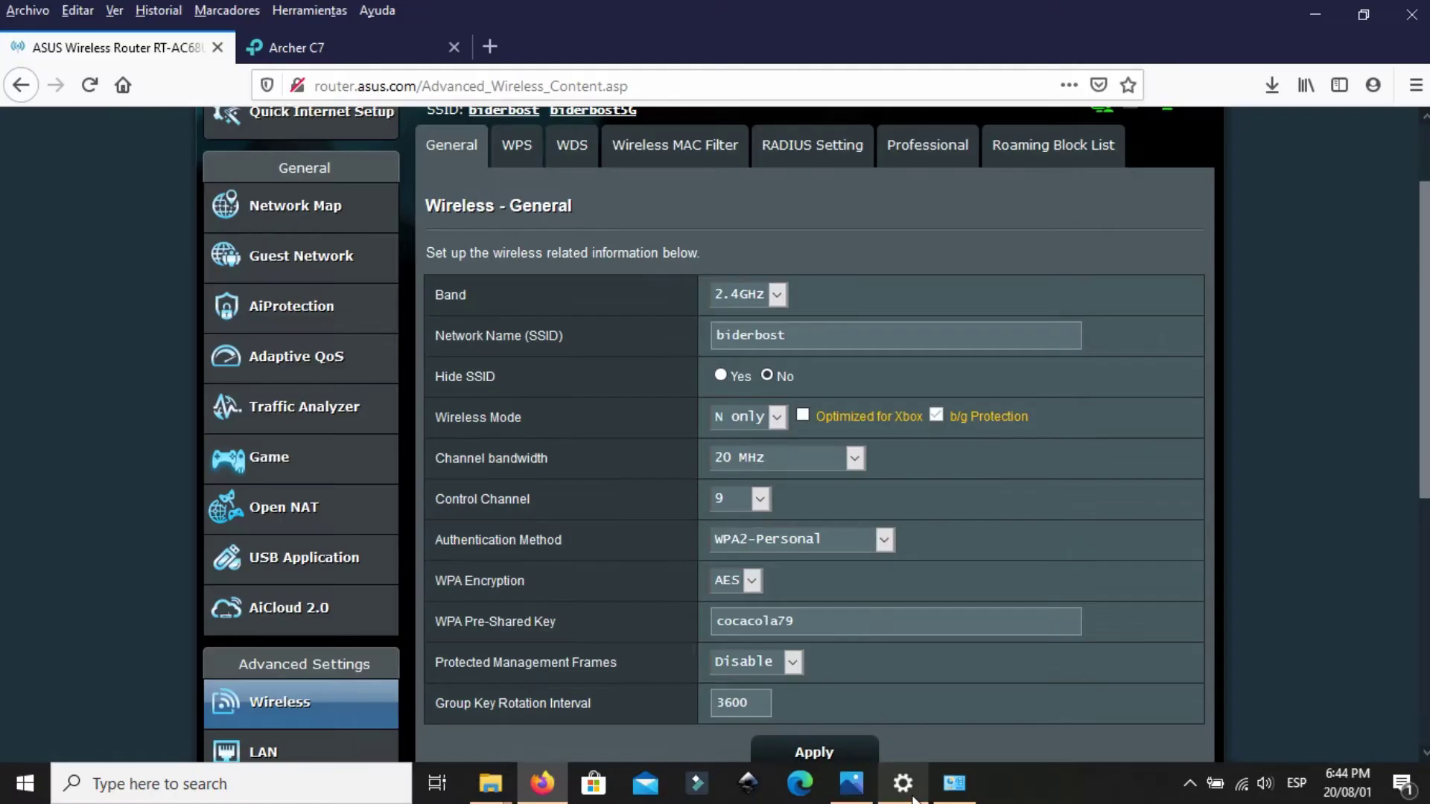
Bring the grafico.png network diagram in Photos to the front.
click(851, 783)
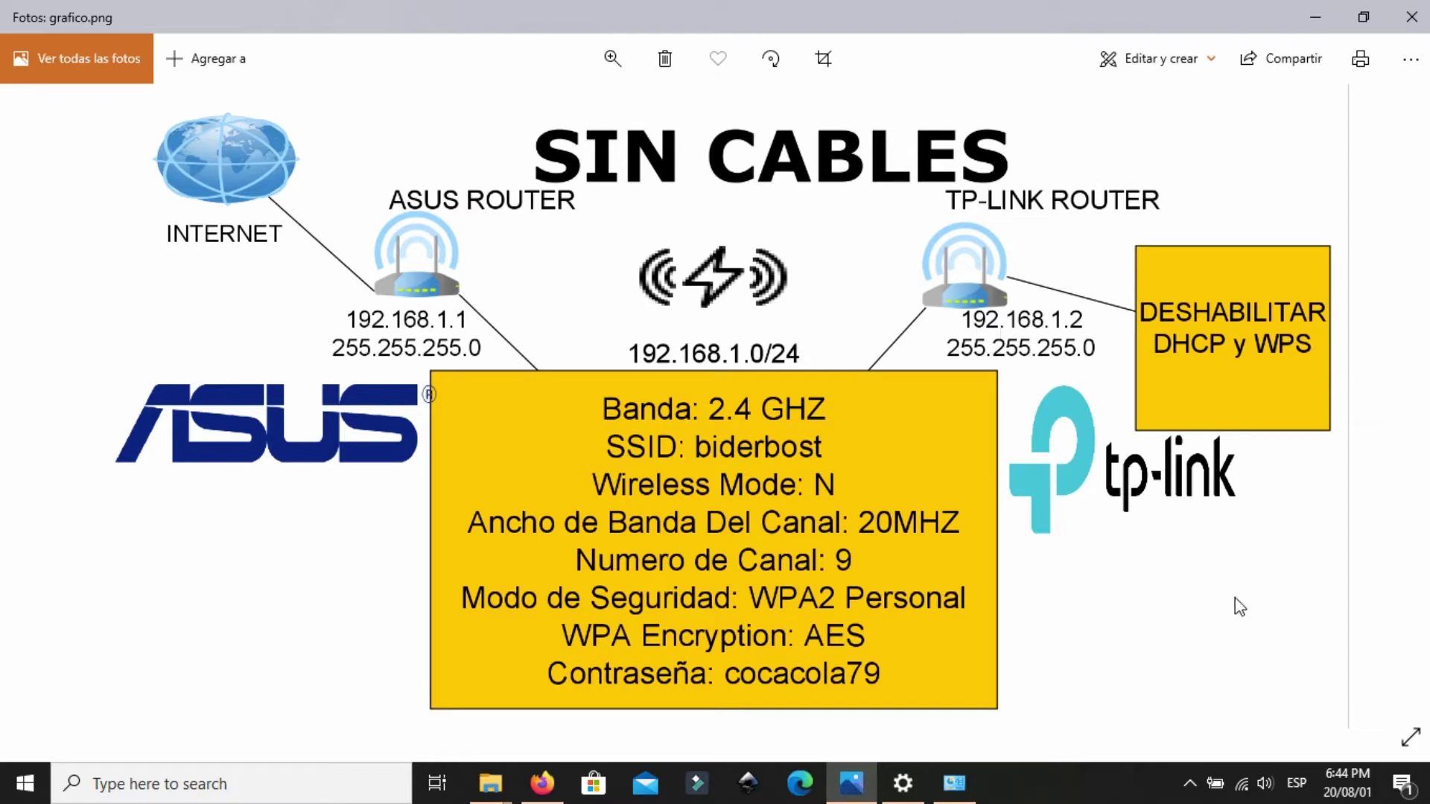
Disconnect the laptop from the biderbost Wi-Fi and bring up the Ethernet network settings.
click(1242, 785)
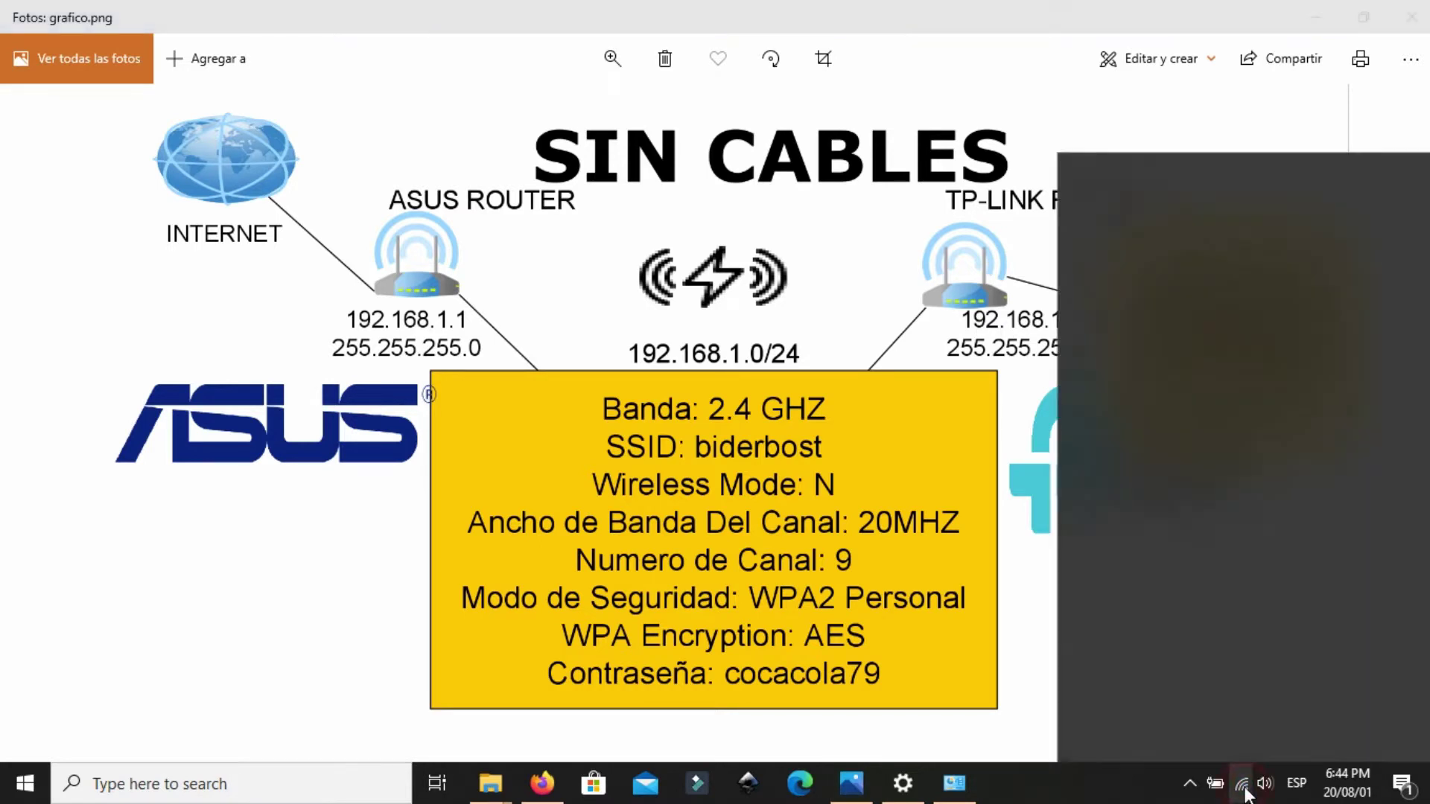
click(1297, 291)
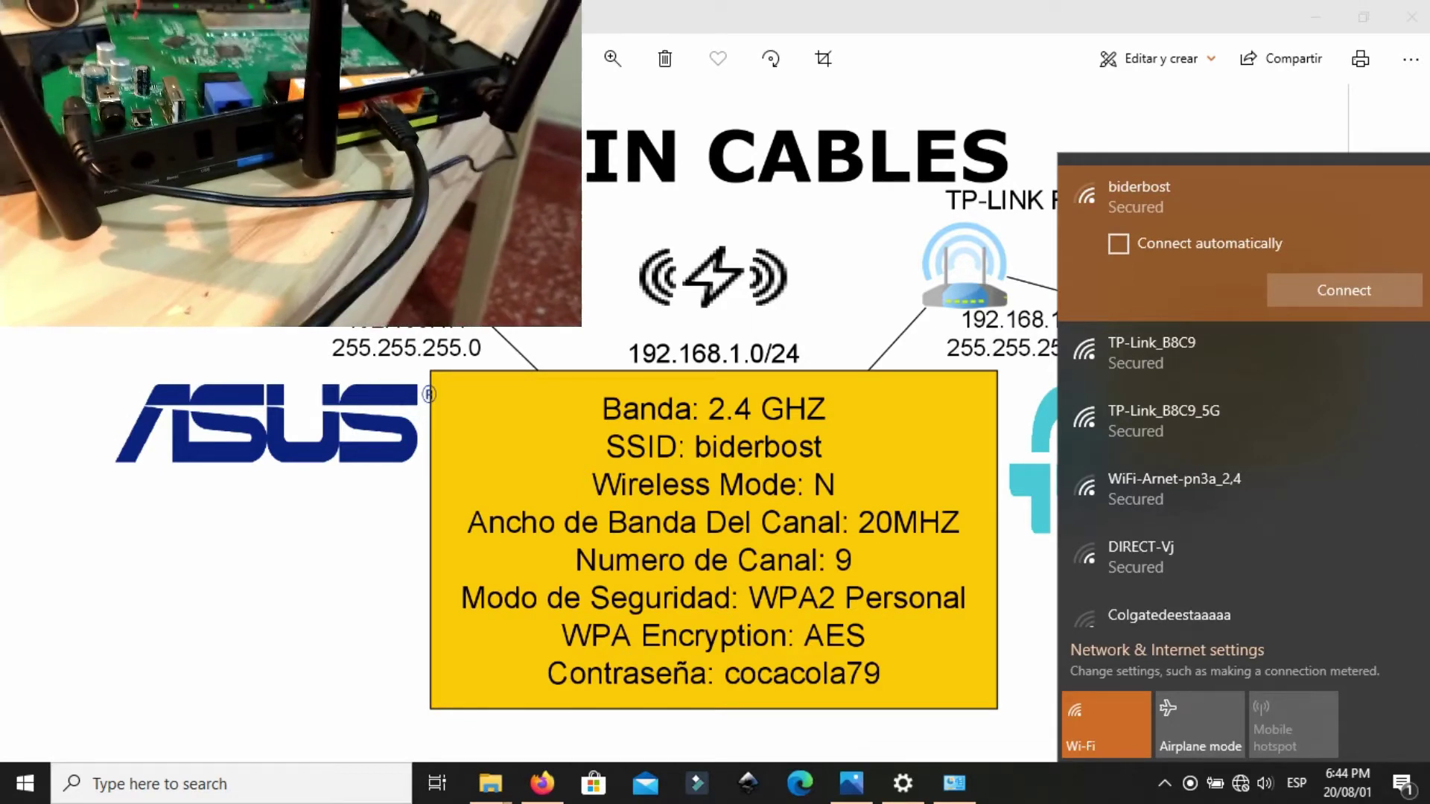
click(799, 262)
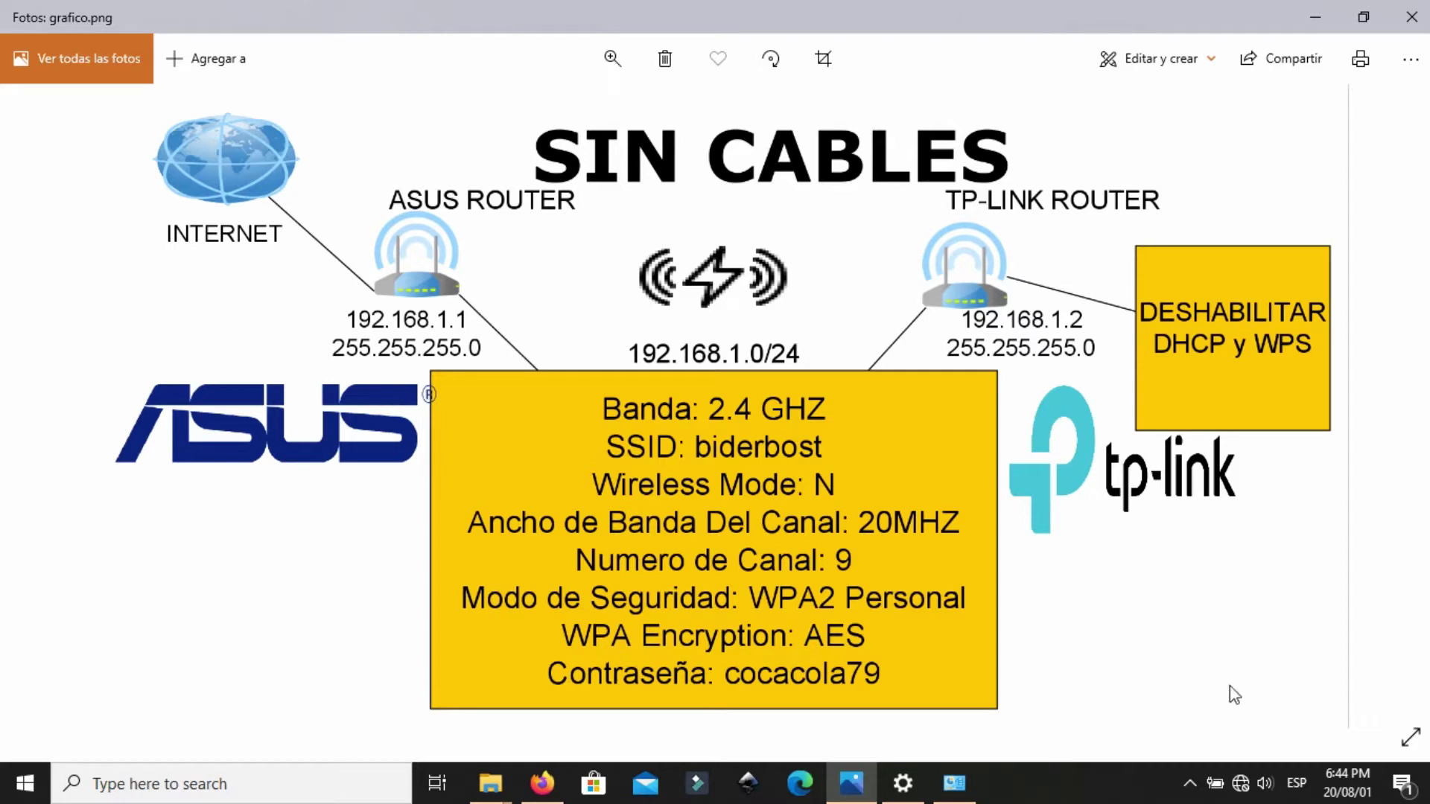
click(903, 783)
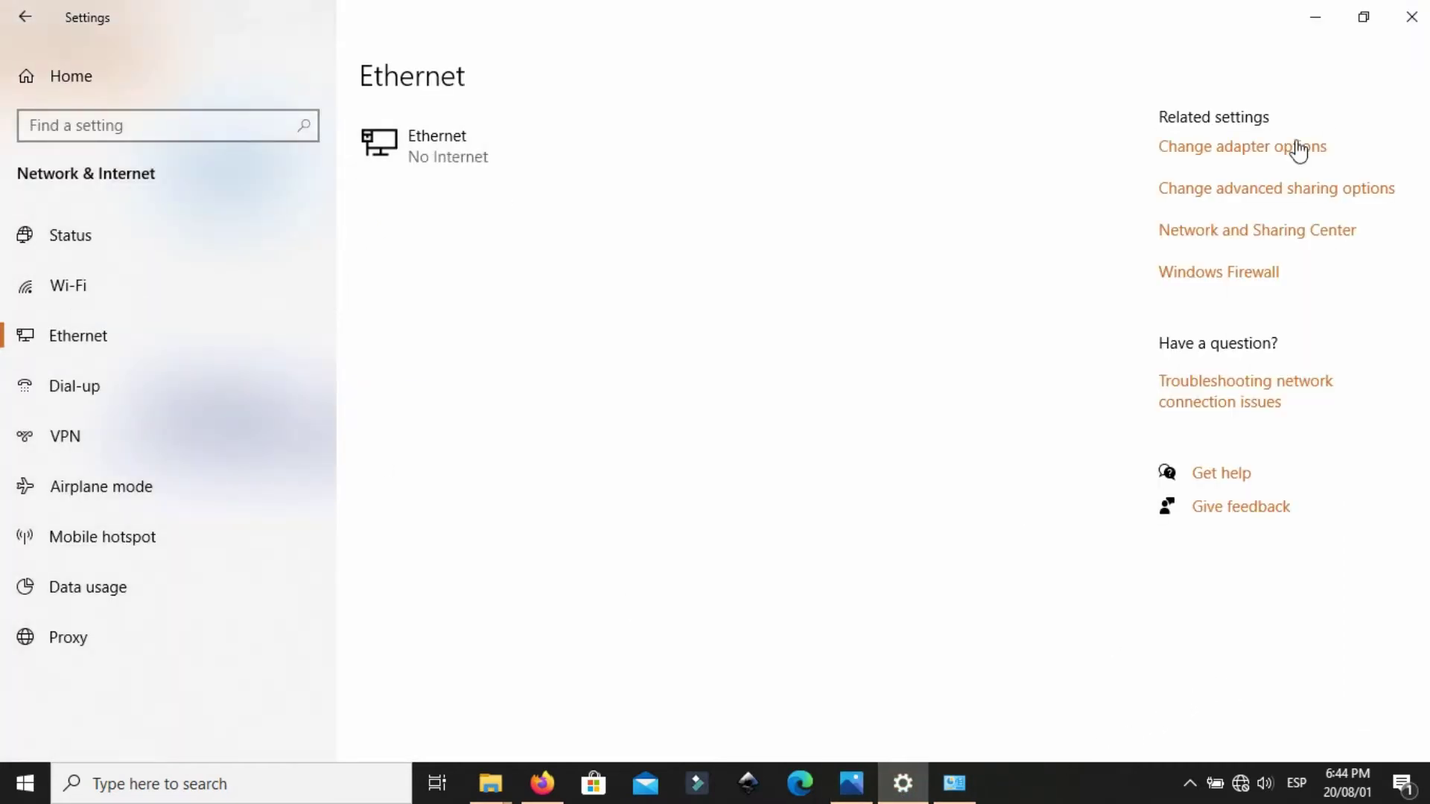
Verify the Ethernet adapter has IPv4 address 192.168.0.138 leased from DHCP server 192.168.0.1.
click(1248, 143)
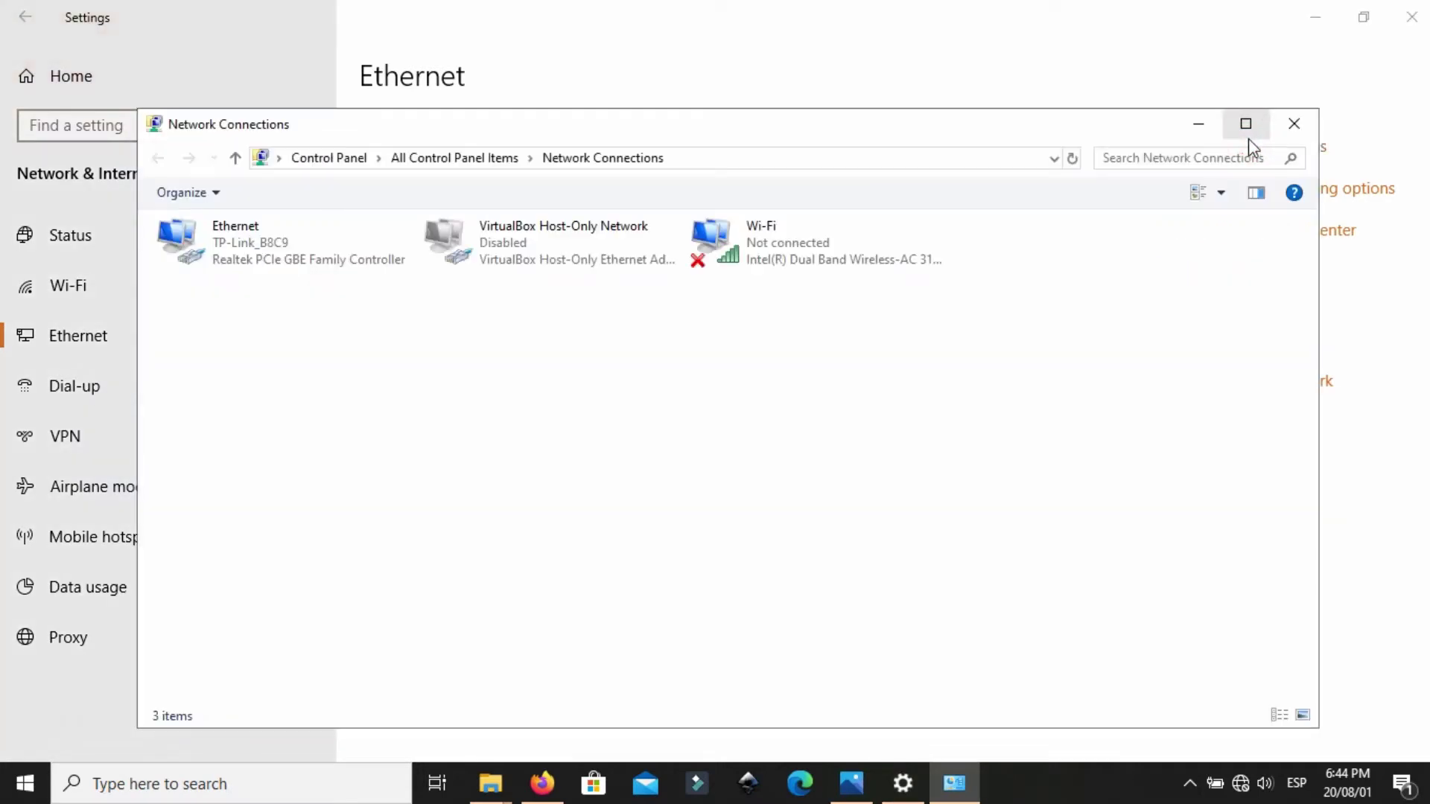
click(1246, 128)
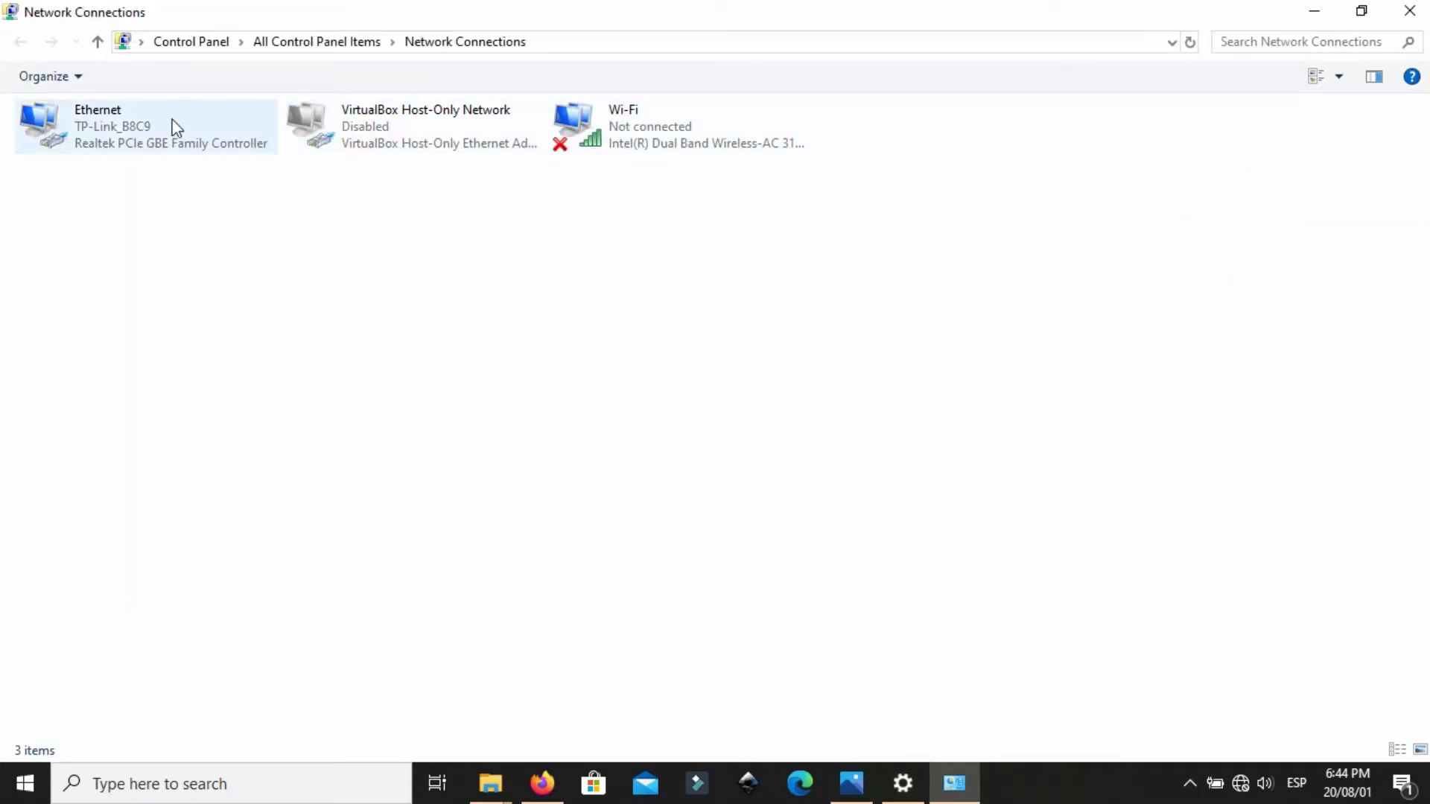
double_click(88, 137)
click(620, 382)
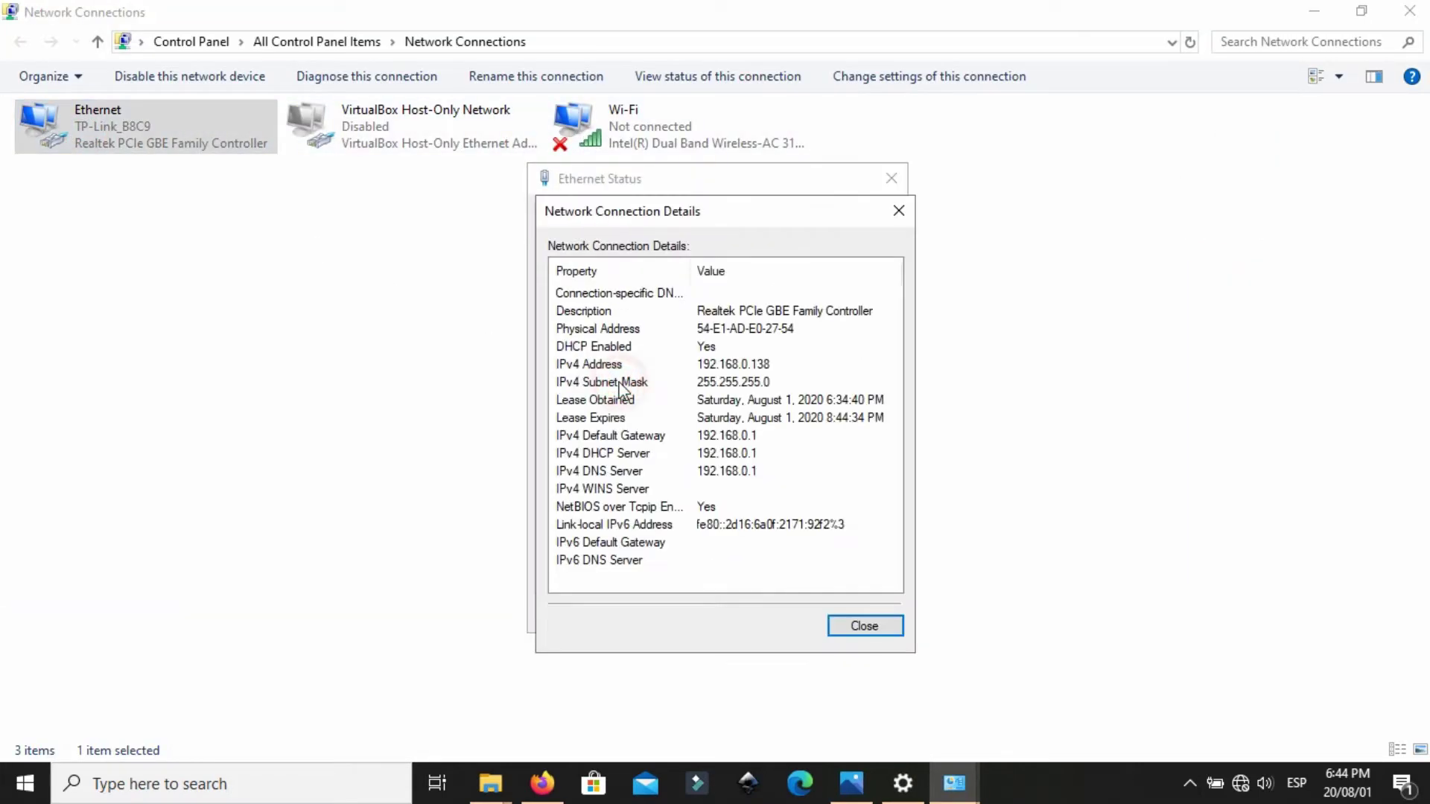
click(733, 363)
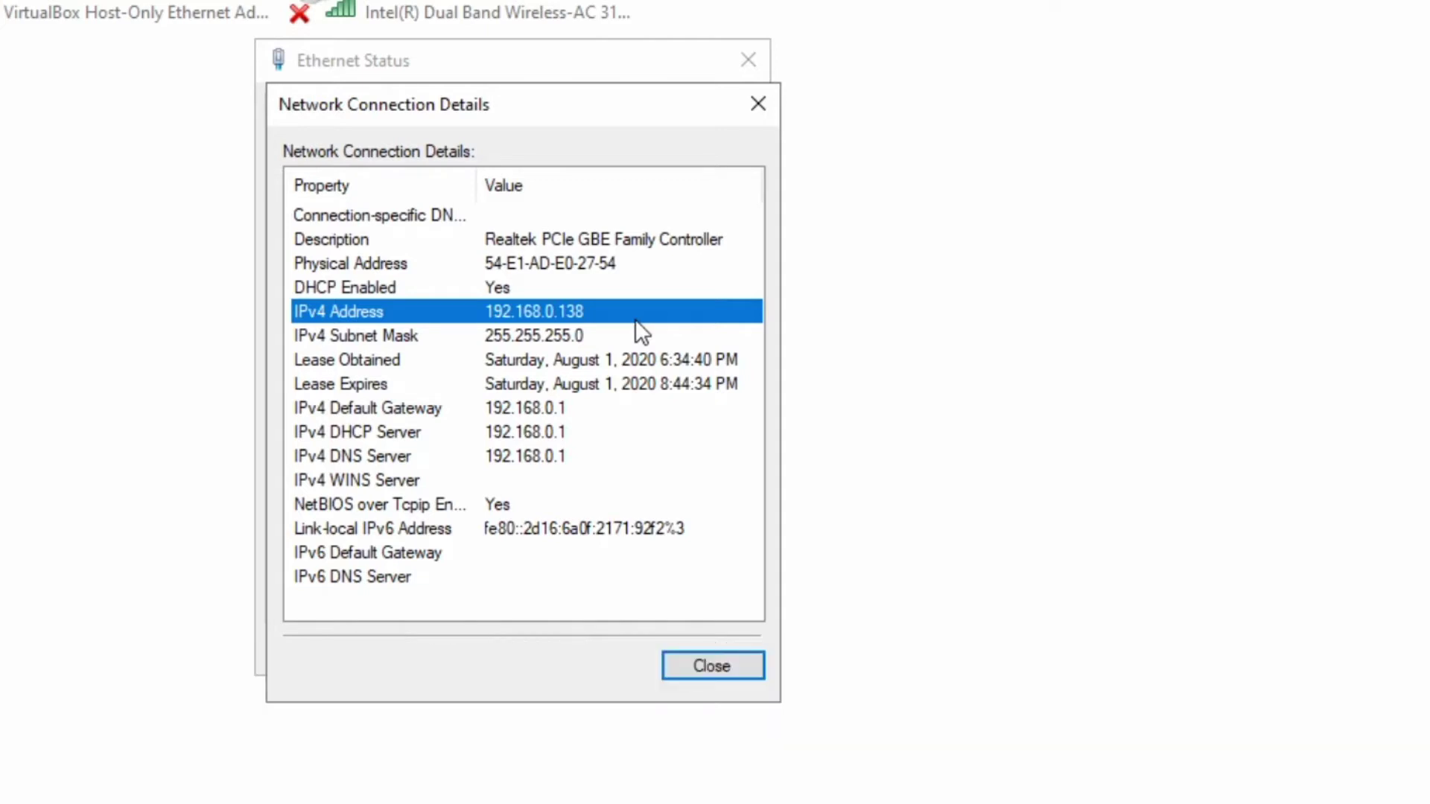
click(495, 360)
click(495, 335)
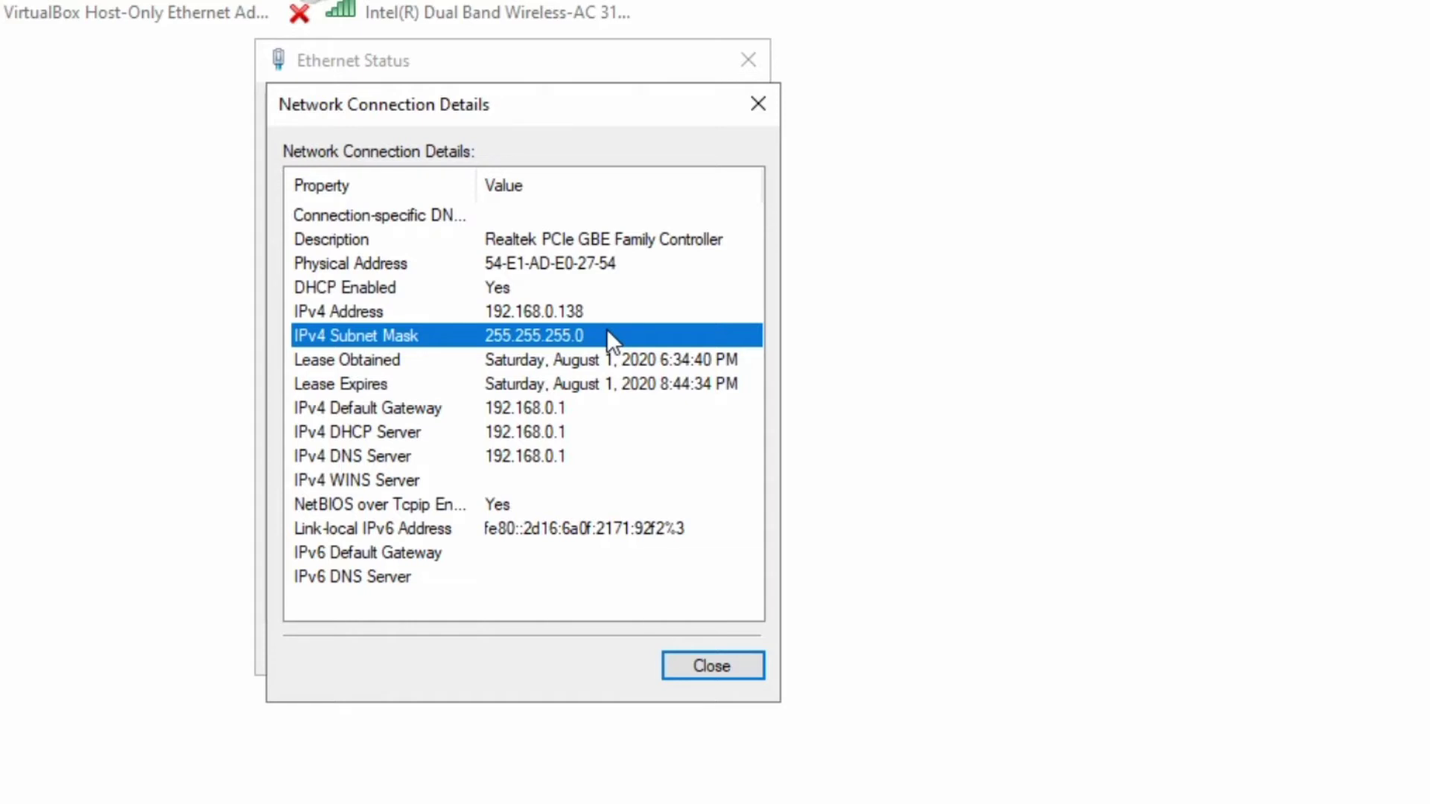
click(715, 668)
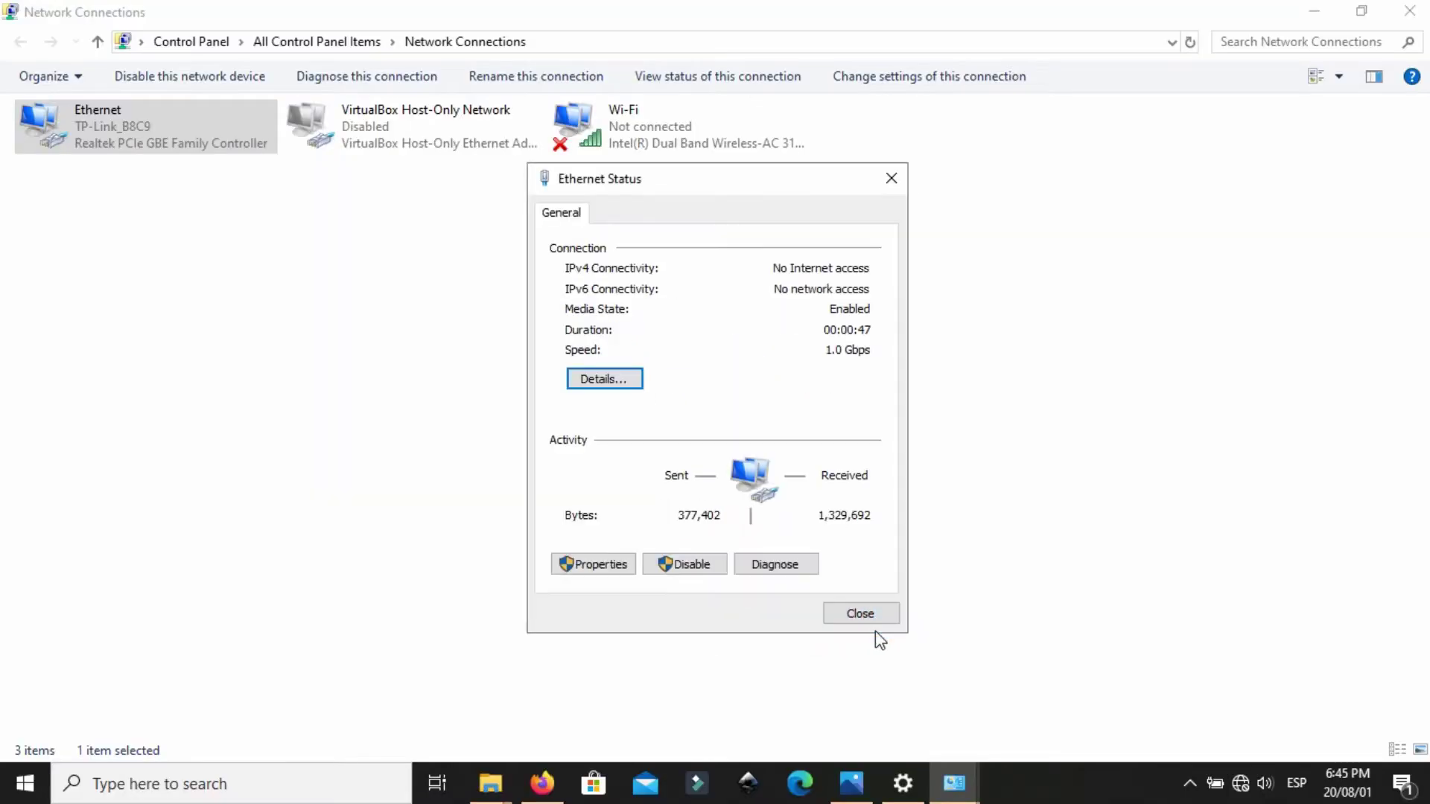
click(542, 784)
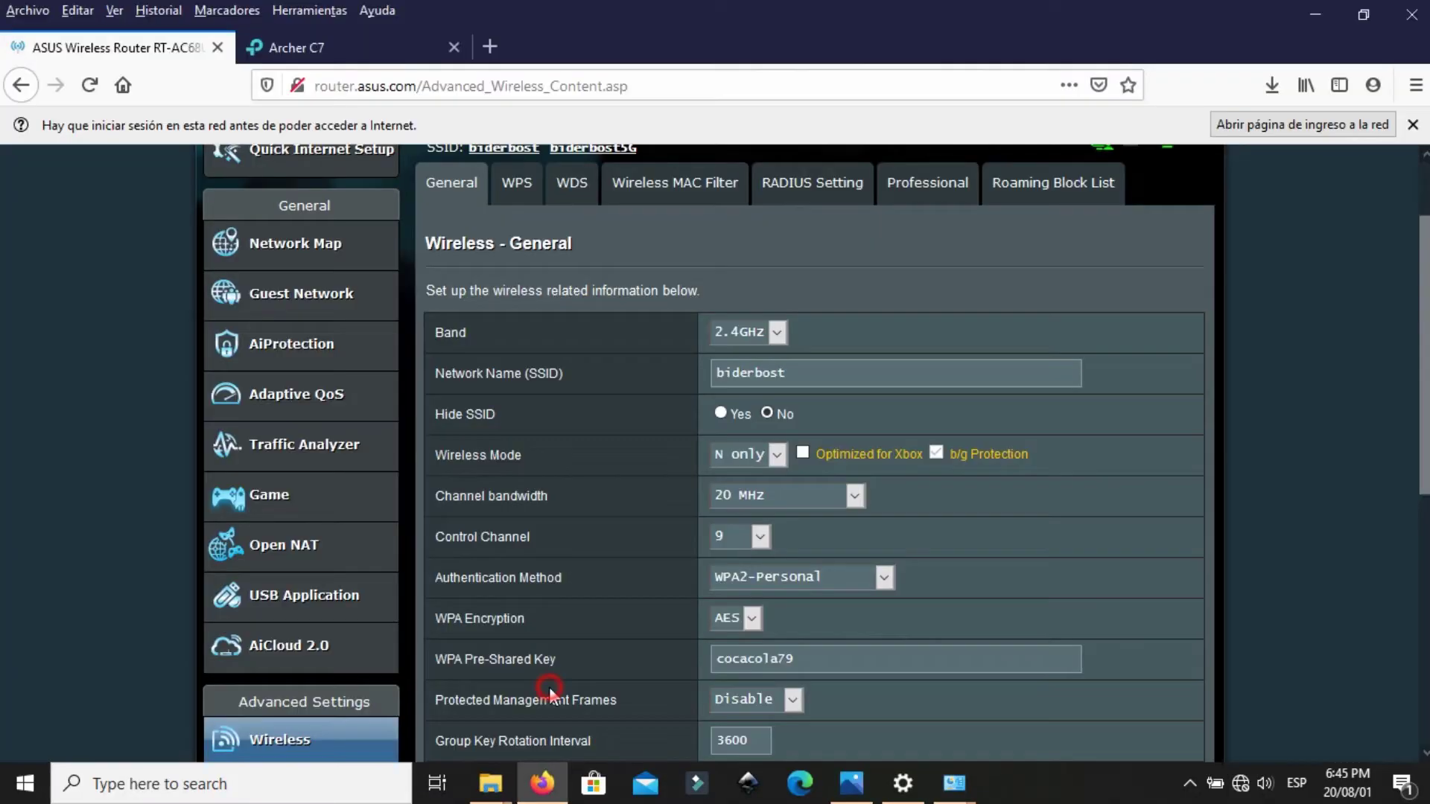
Log in to the Archer C7 router web interface with its admin password.
click(365, 47)
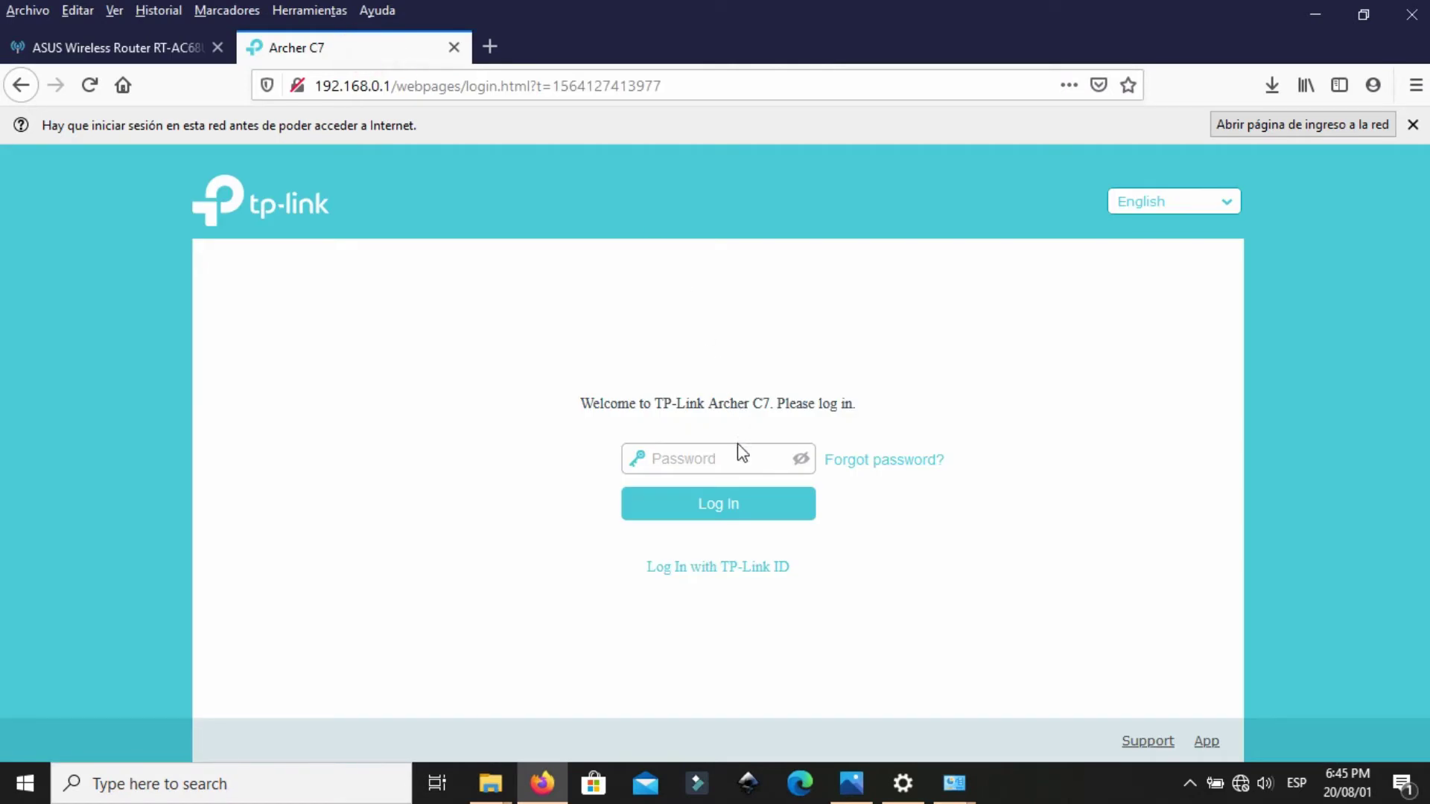
click(1413, 124)
click(671, 419)
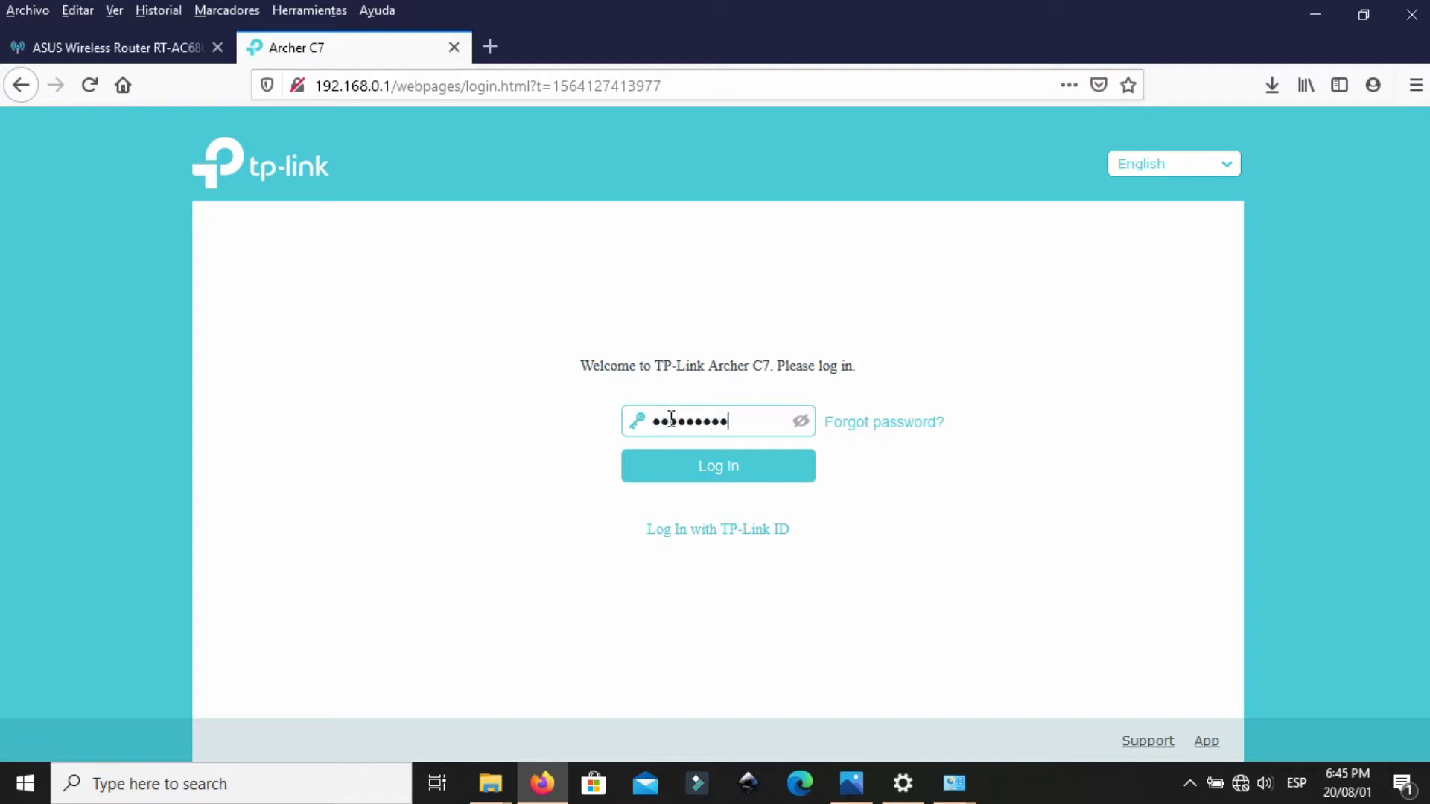
key(Return)
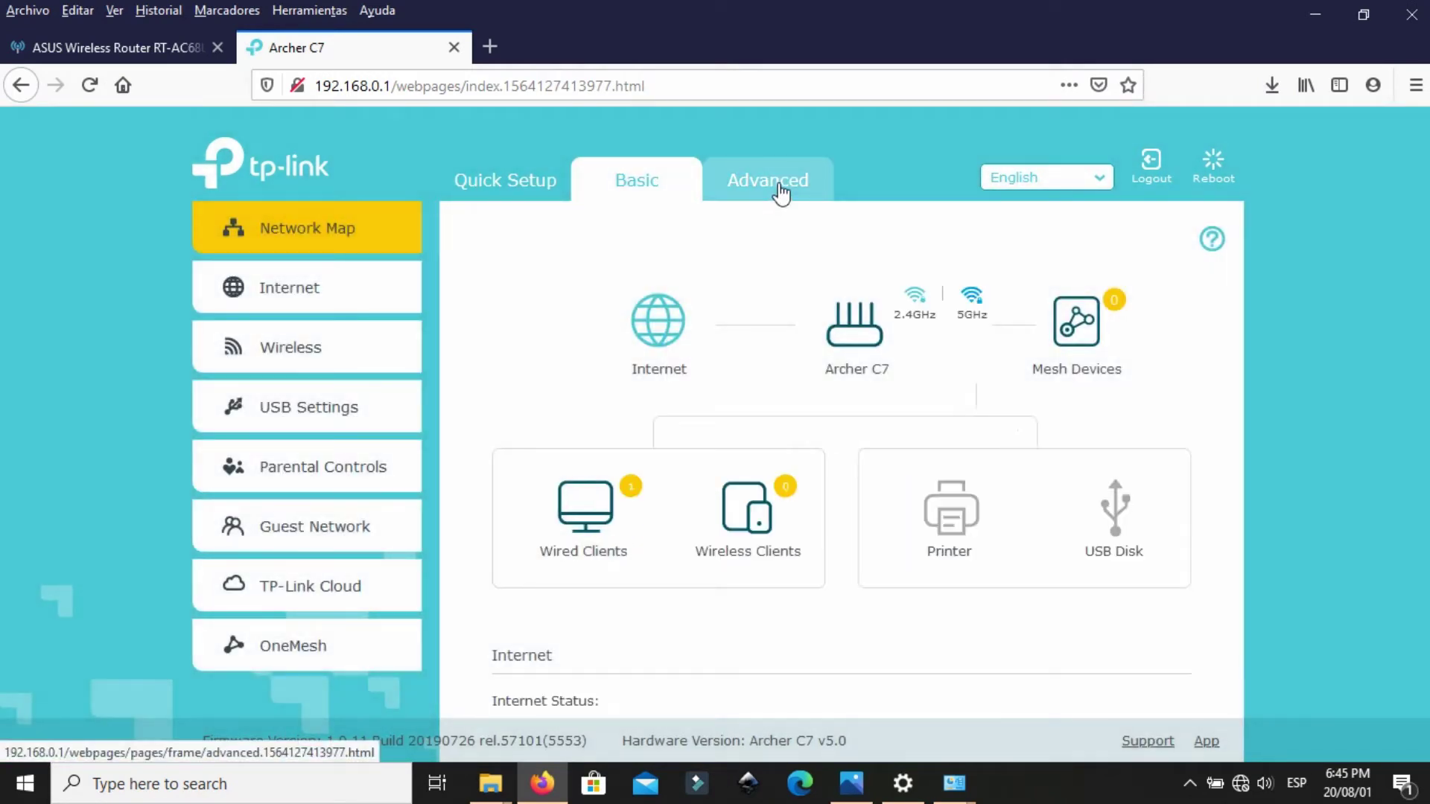
Go to Advanced > Wireless > Wireless Settings.
click(779, 184)
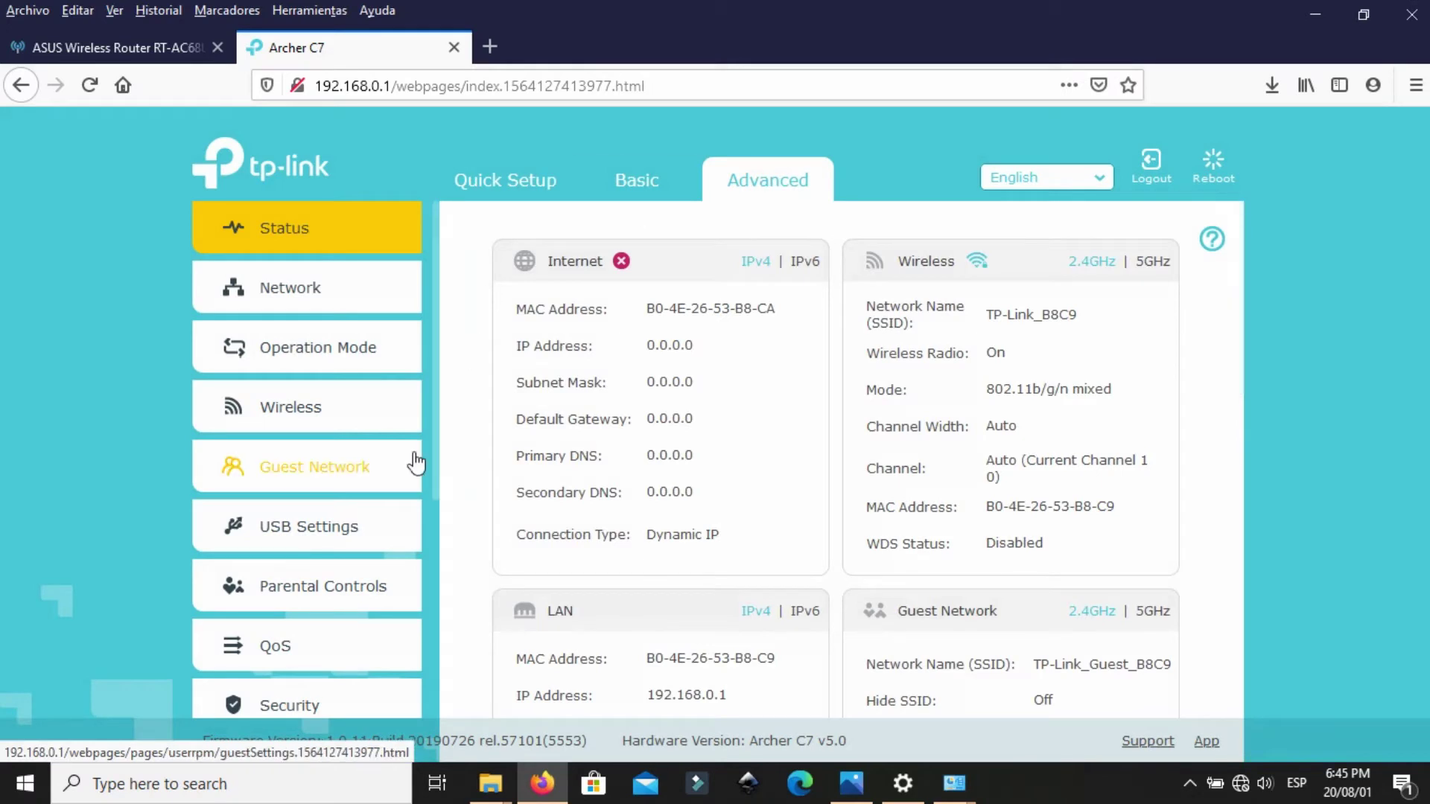
click(297, 412)
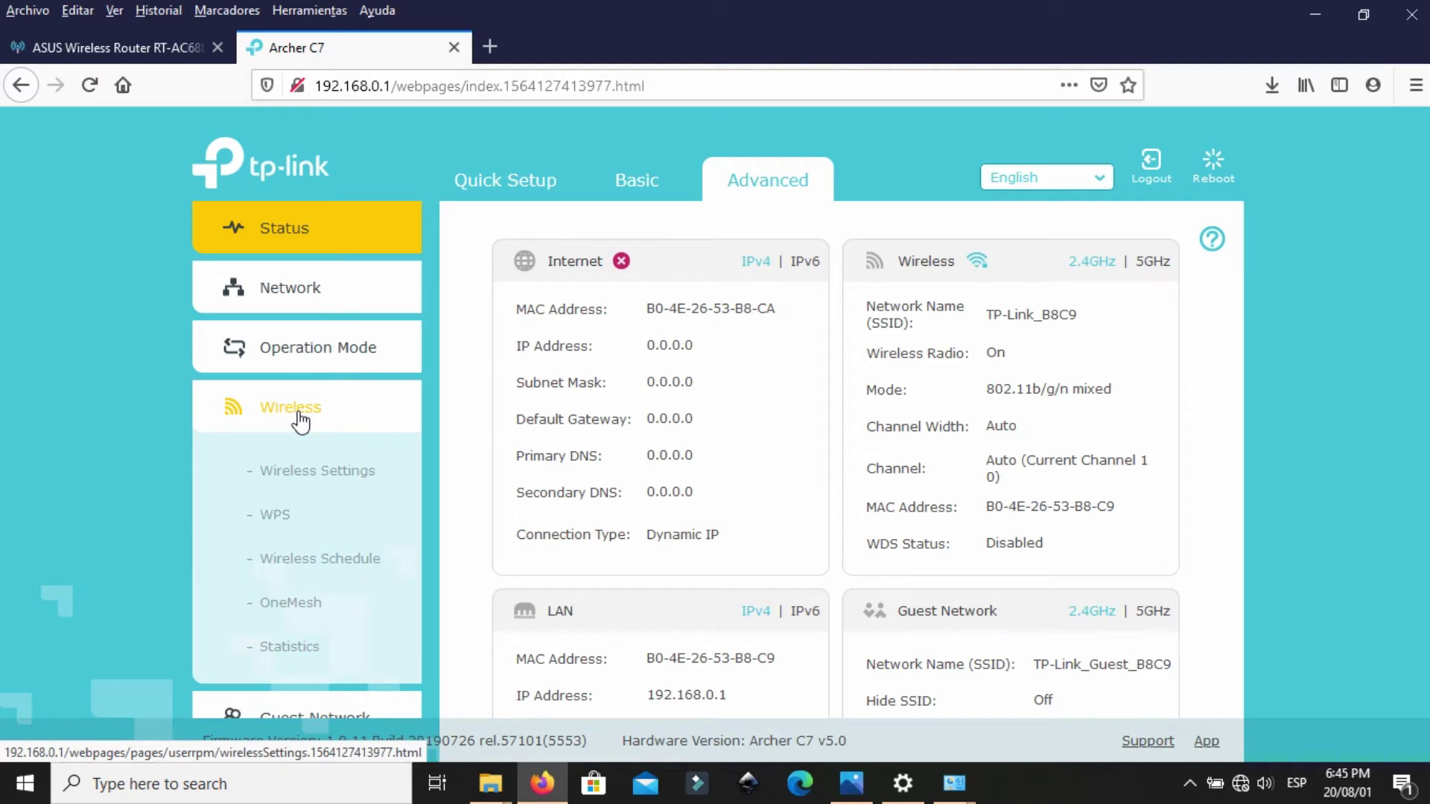
click(313, 481)
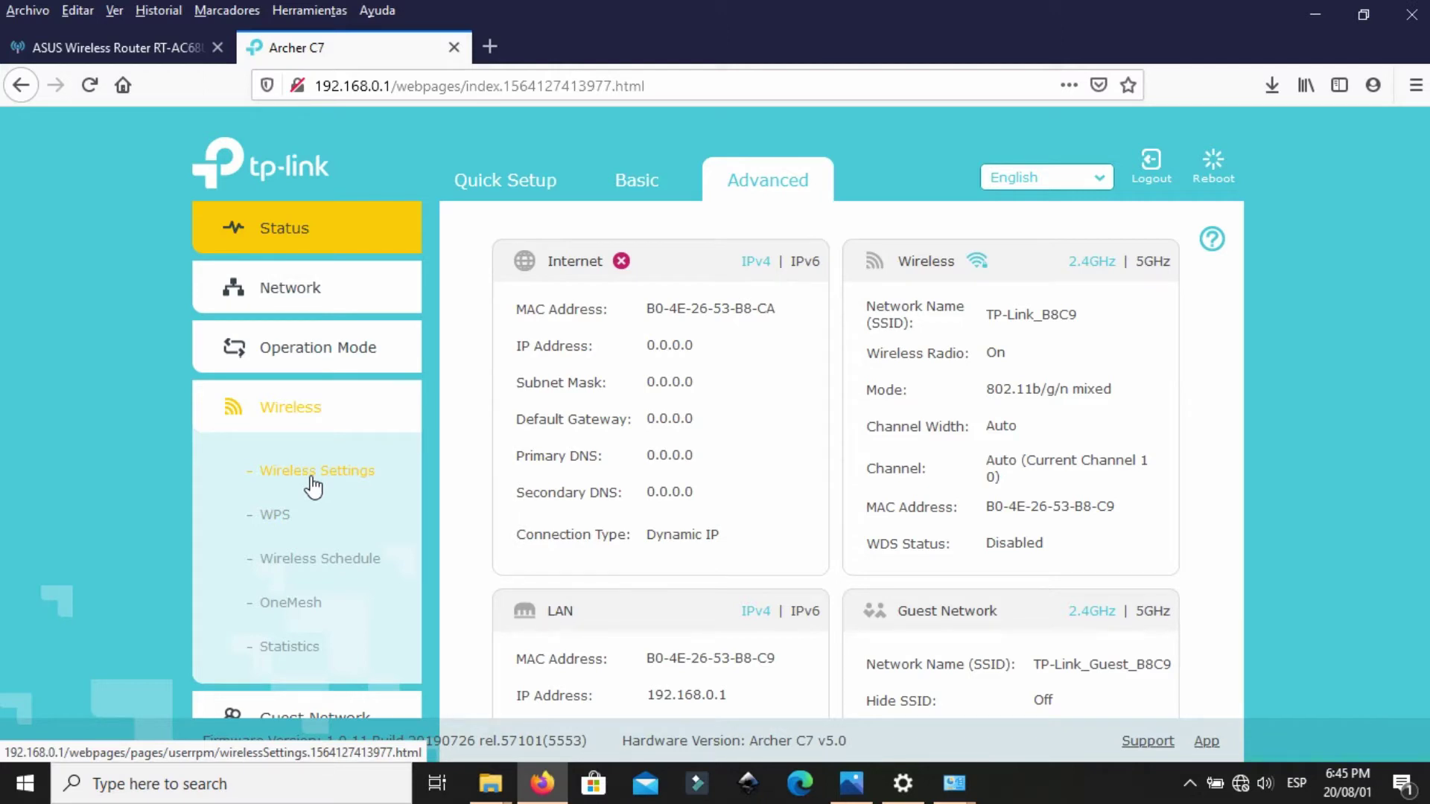
click(313, 482)
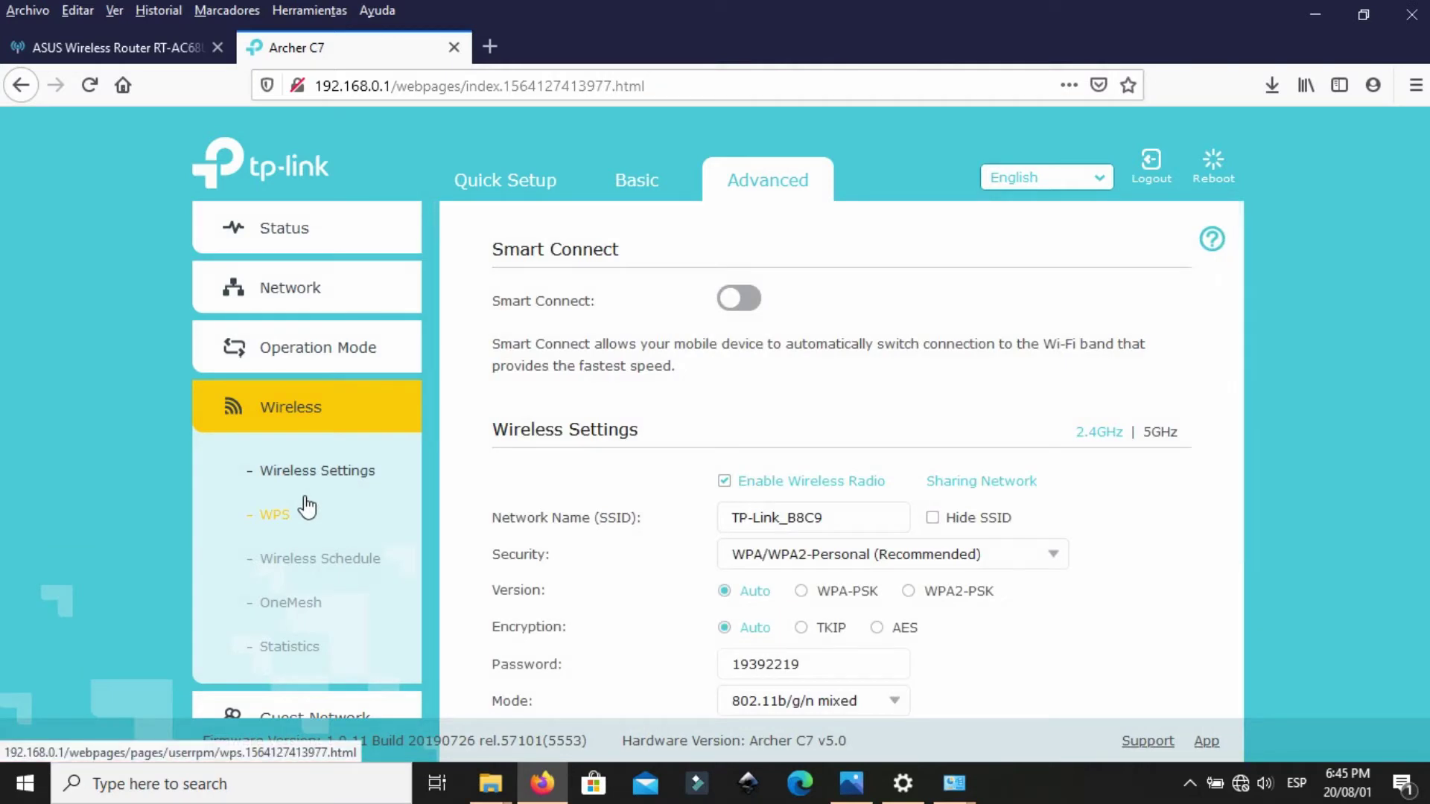
Turn off and save the 5GHz radio, then show the 2.4GHz settings for TP-Link_B8C9.
click(1161, 434)
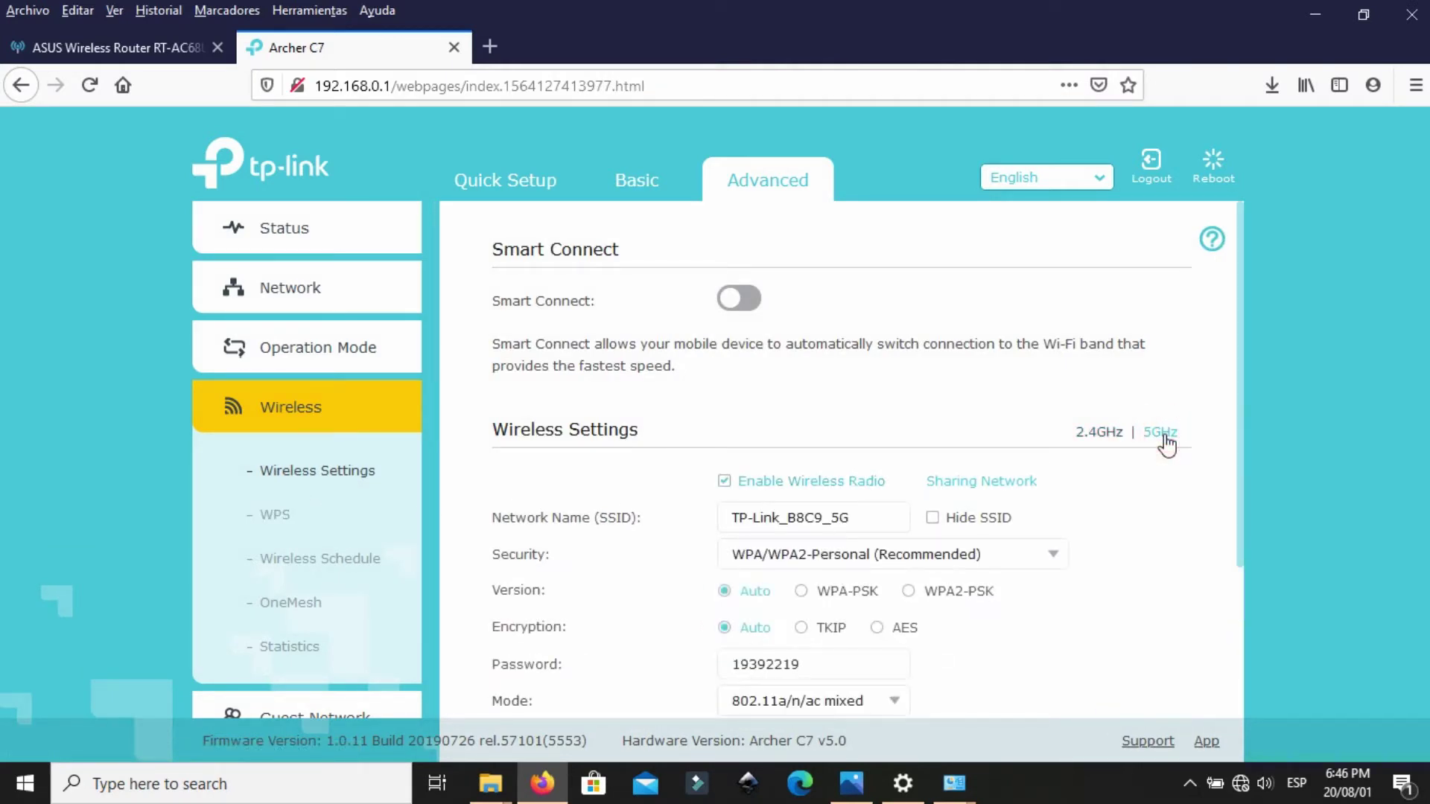
click(778, 481)
scroll(1000, 466, down, 3)
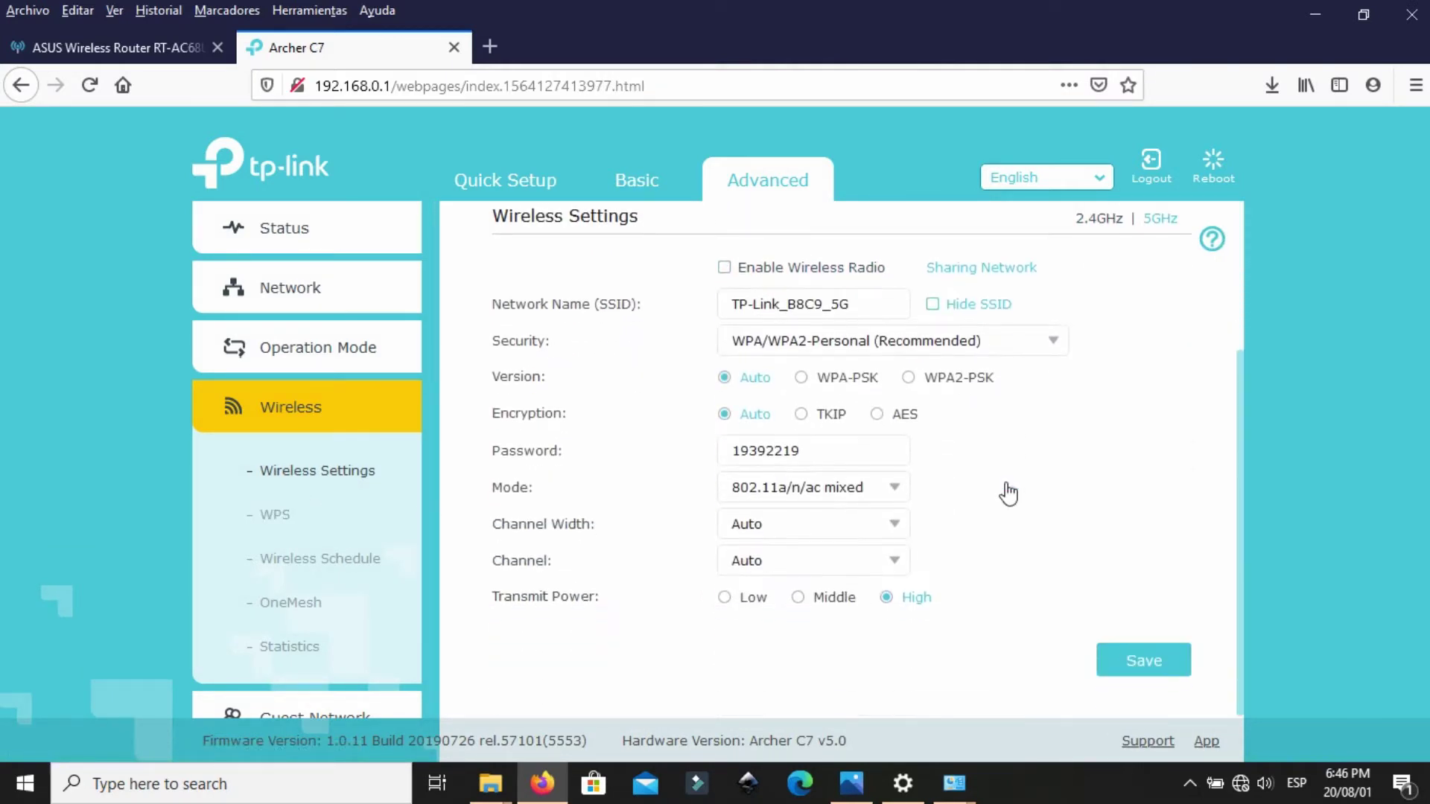
click(1132, 657)
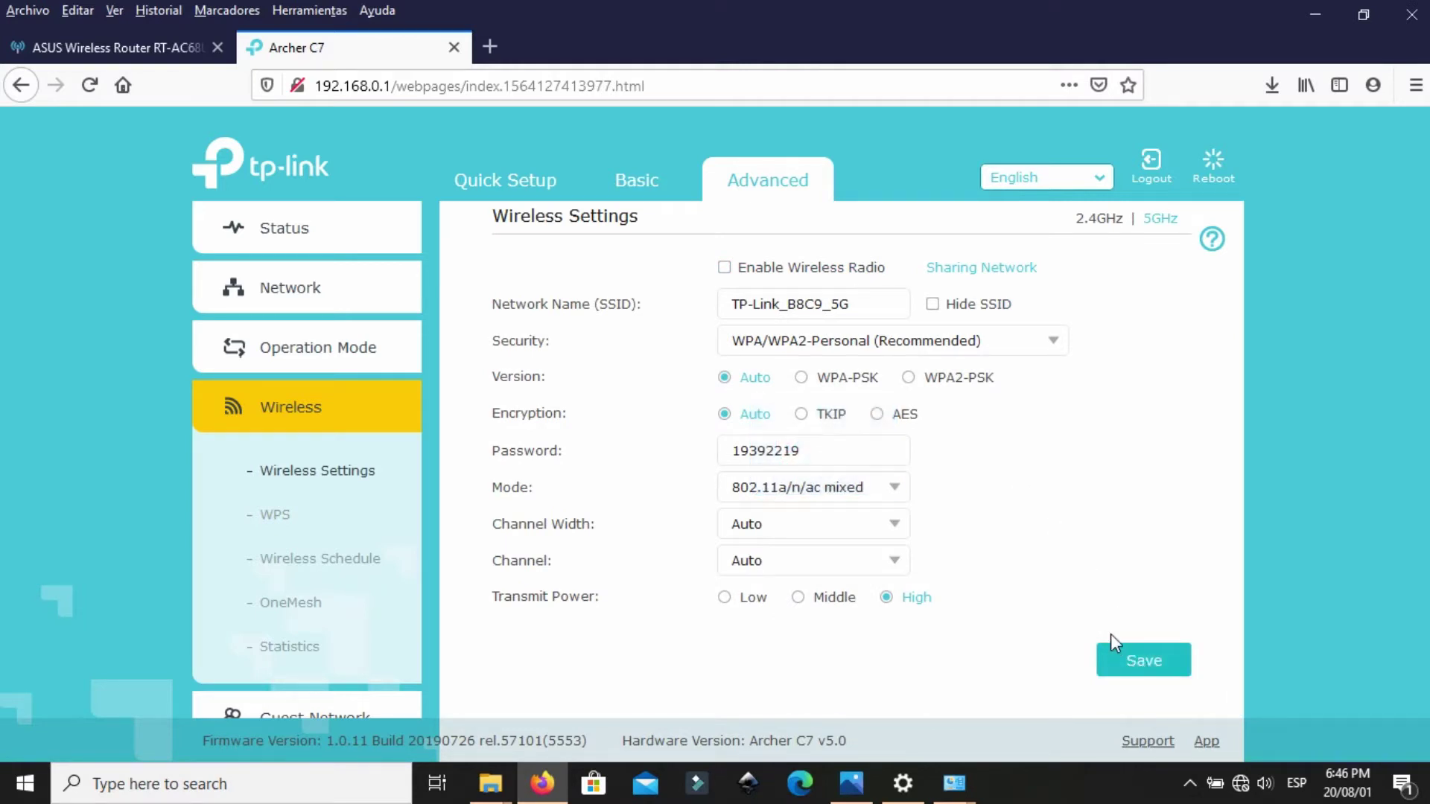
click(724, 269)
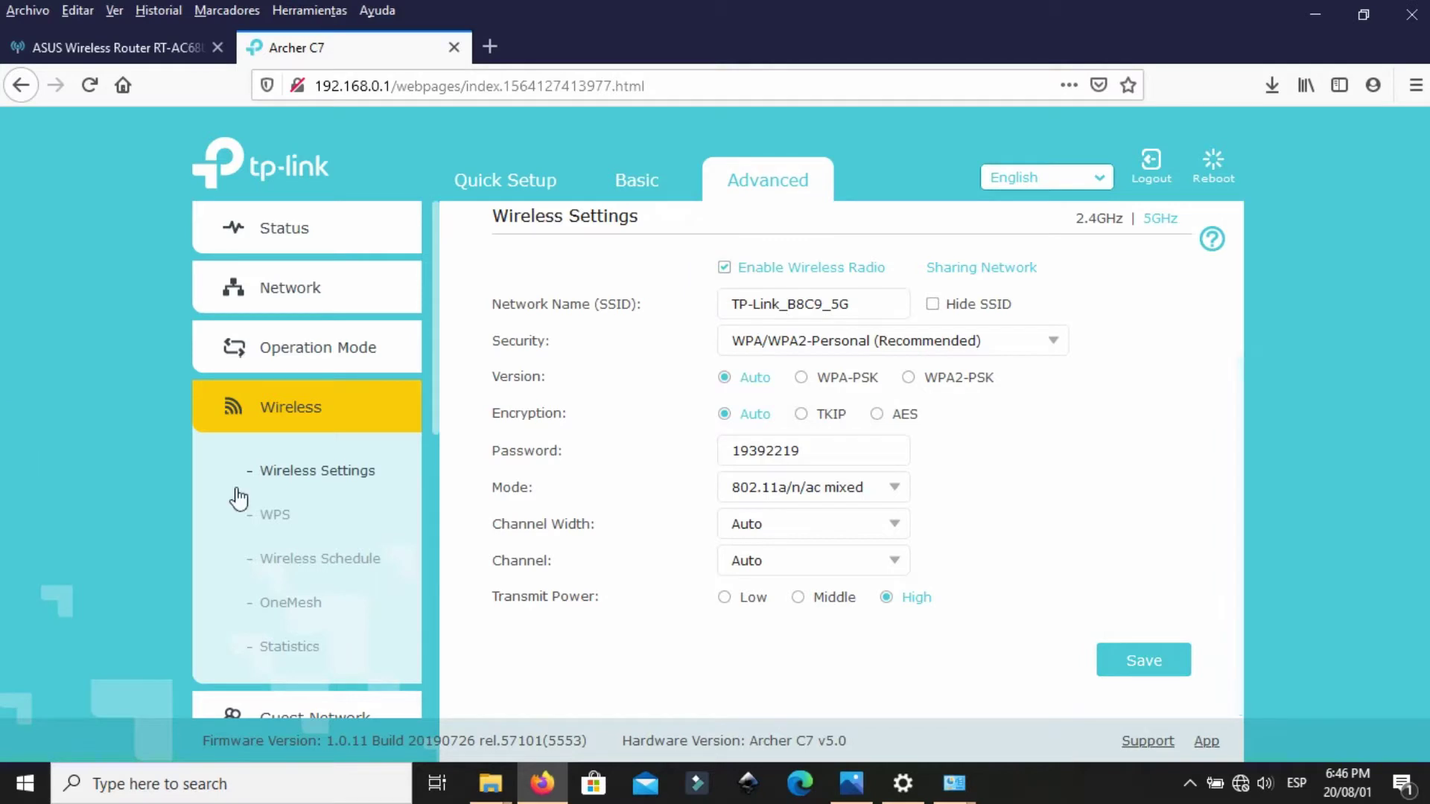
scroll(498, 555, up, 3)
click(725, 481)
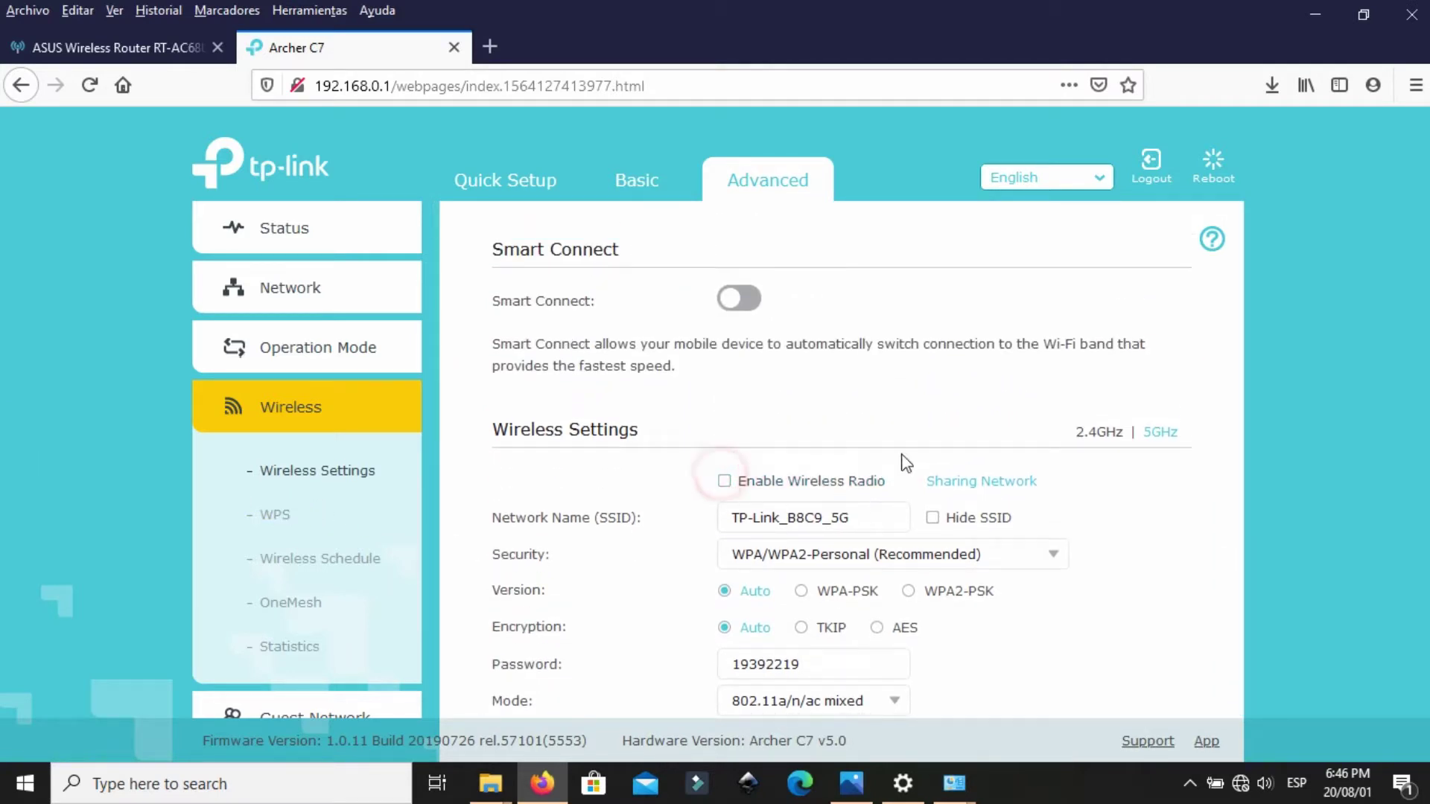
click(1103, 433)
scroll(879, 450, down, 2)
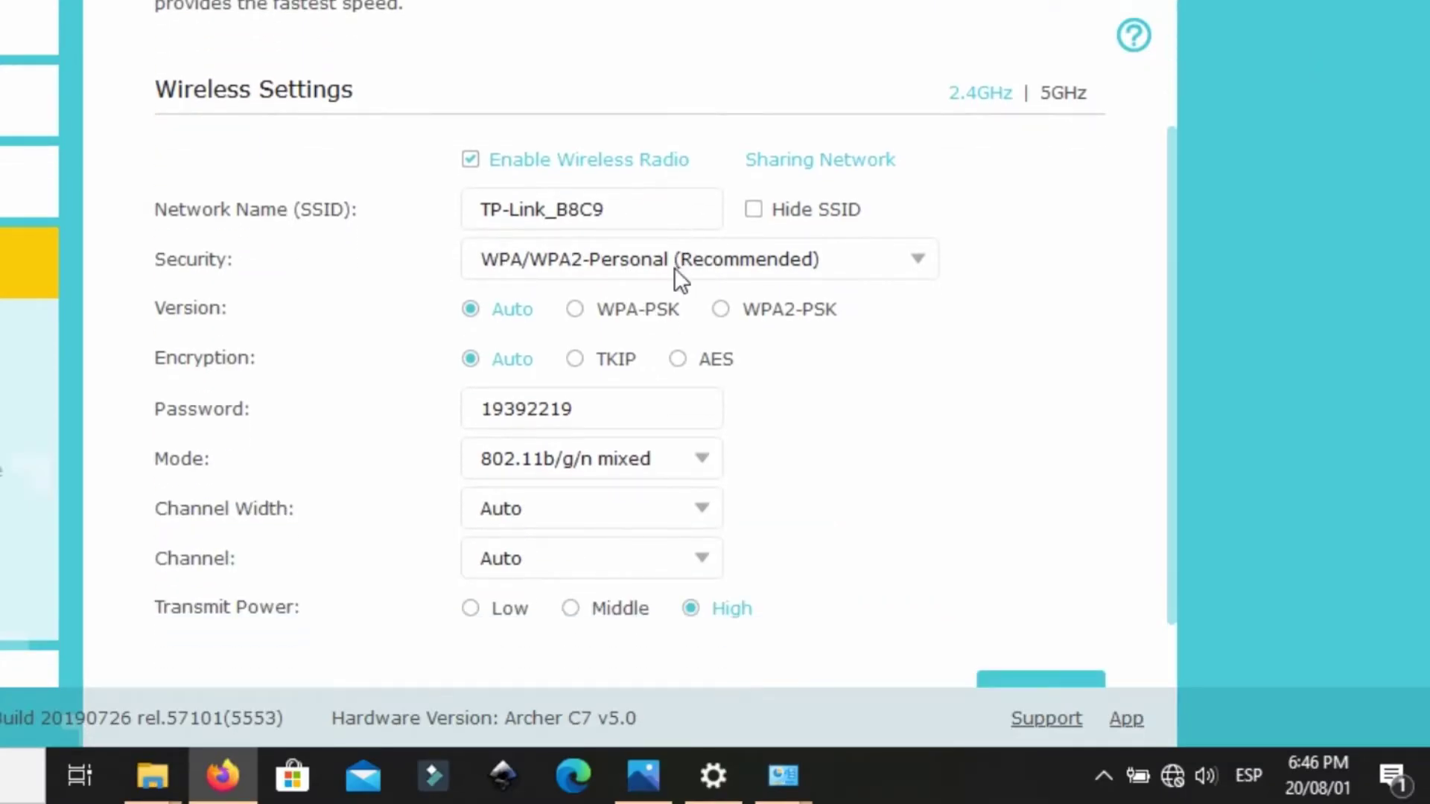
Rename the 2.4GHz network to biderbost with WPA2-PSK, AES encryption and a new Wi-Fi password.
drag(632, 209, 439, 211)
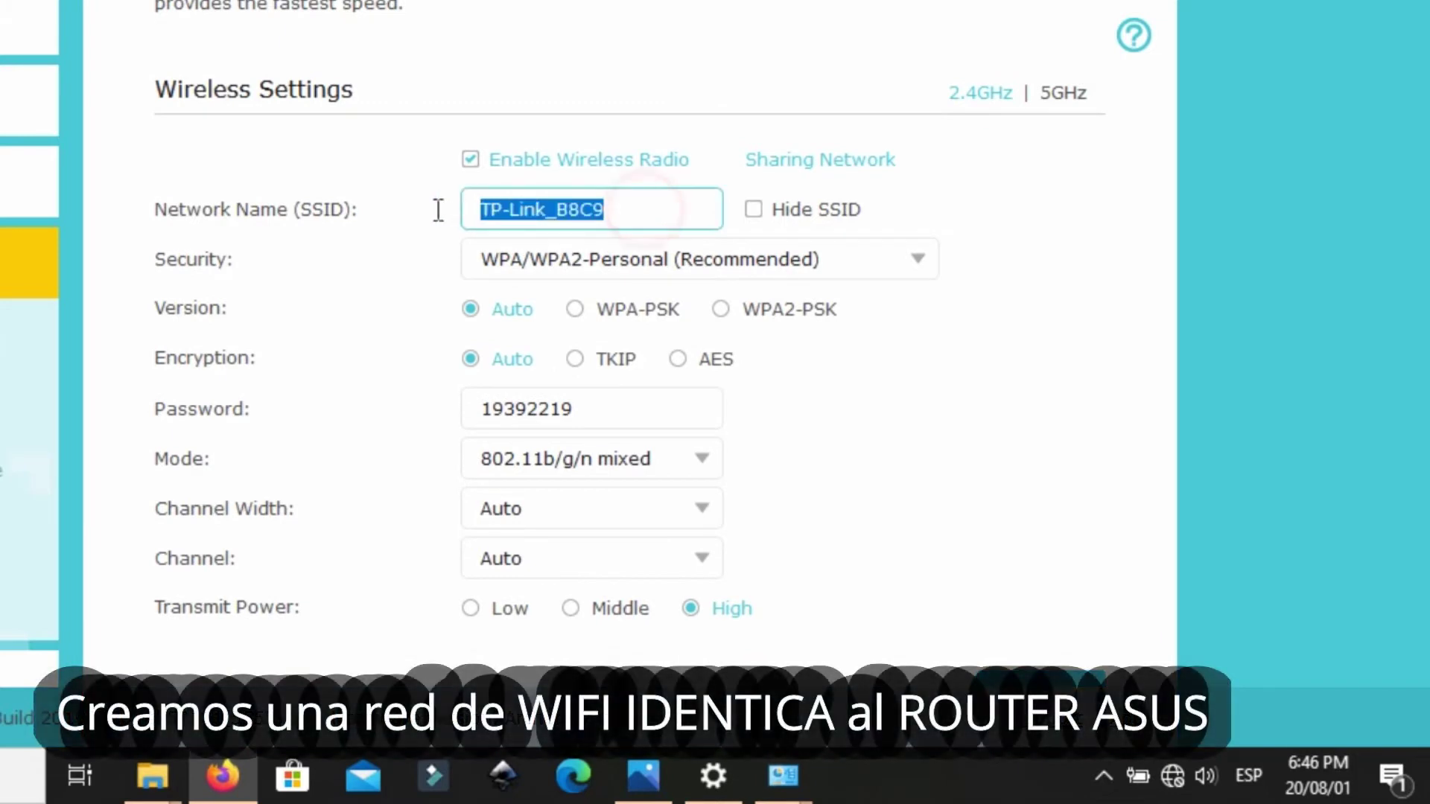
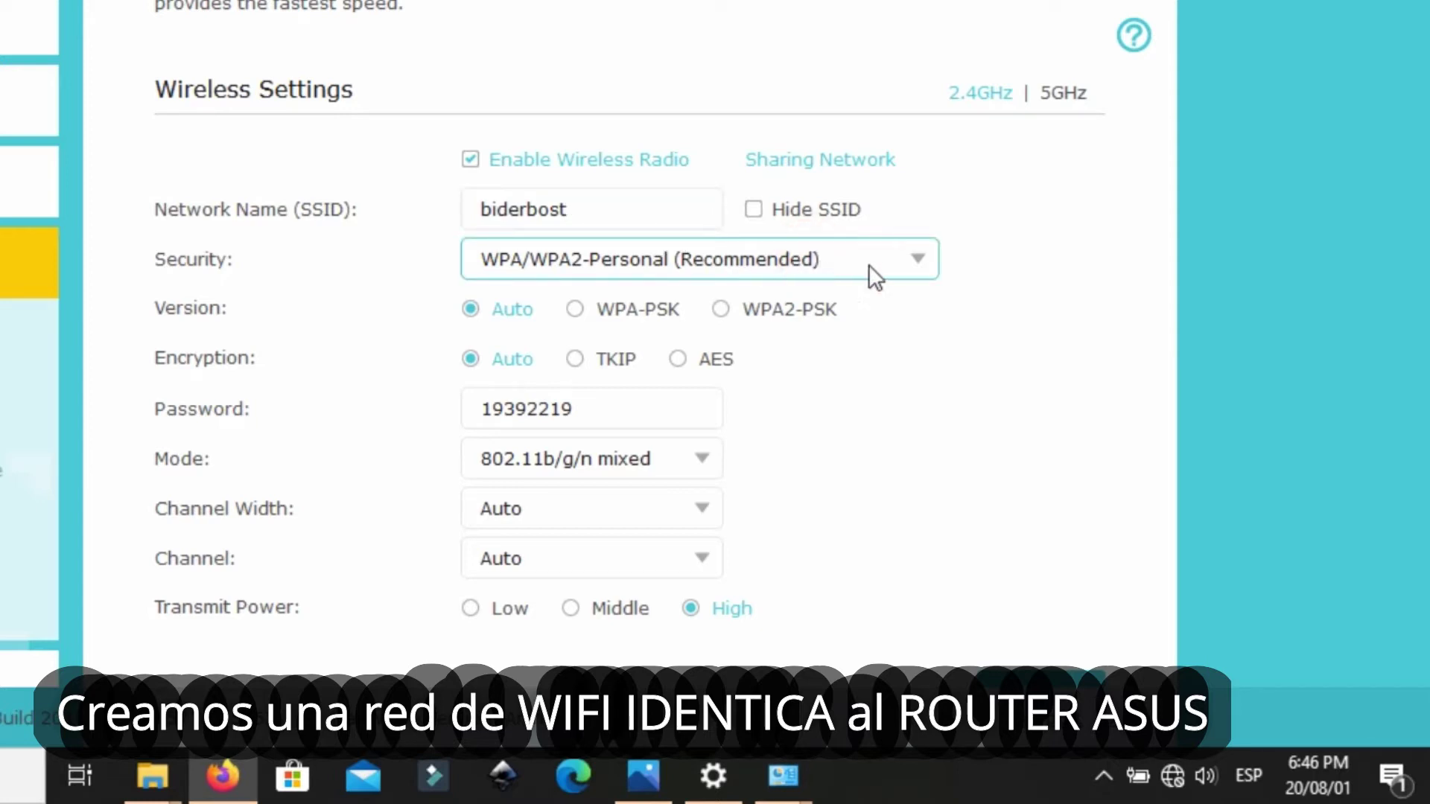
click(930, 273)
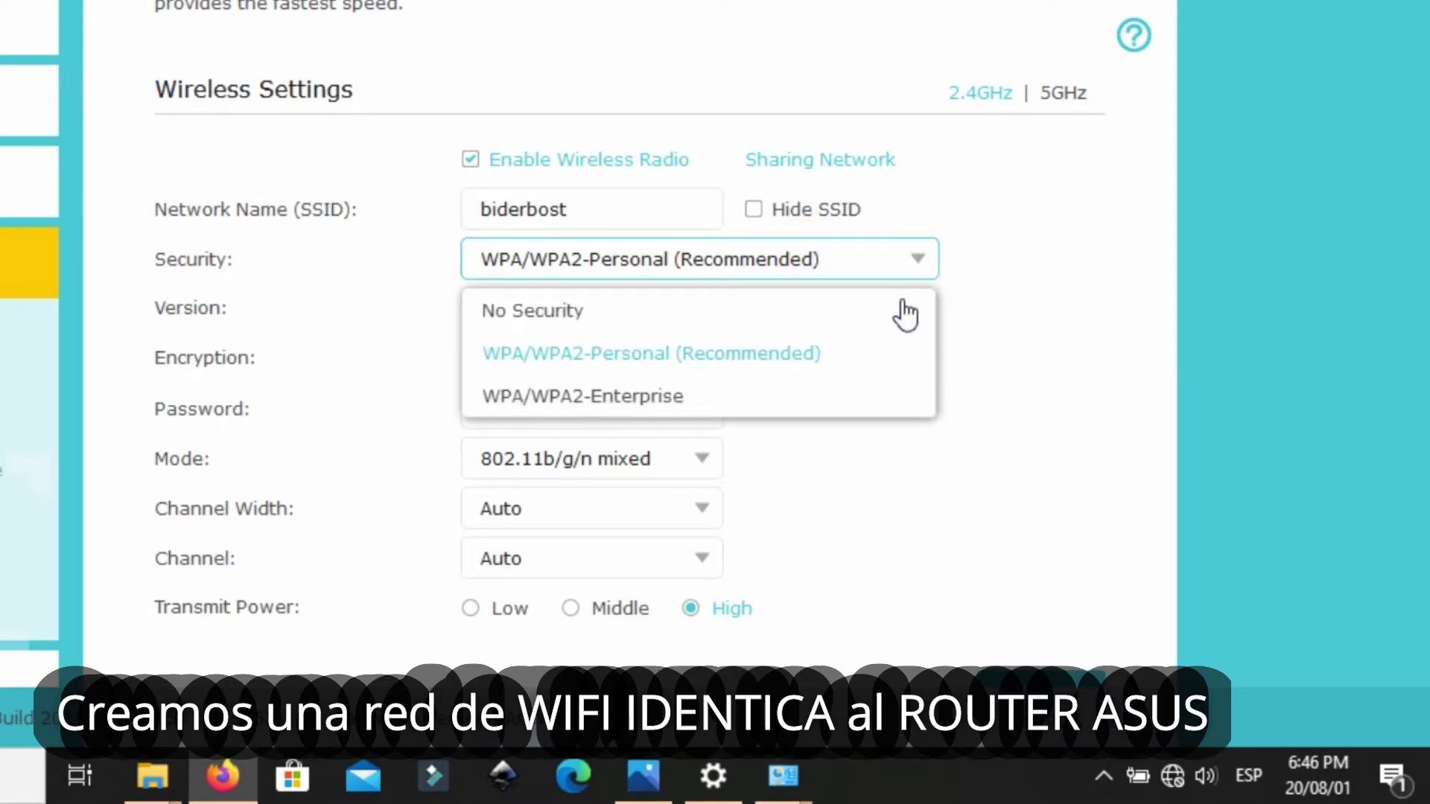
click(825, 356)
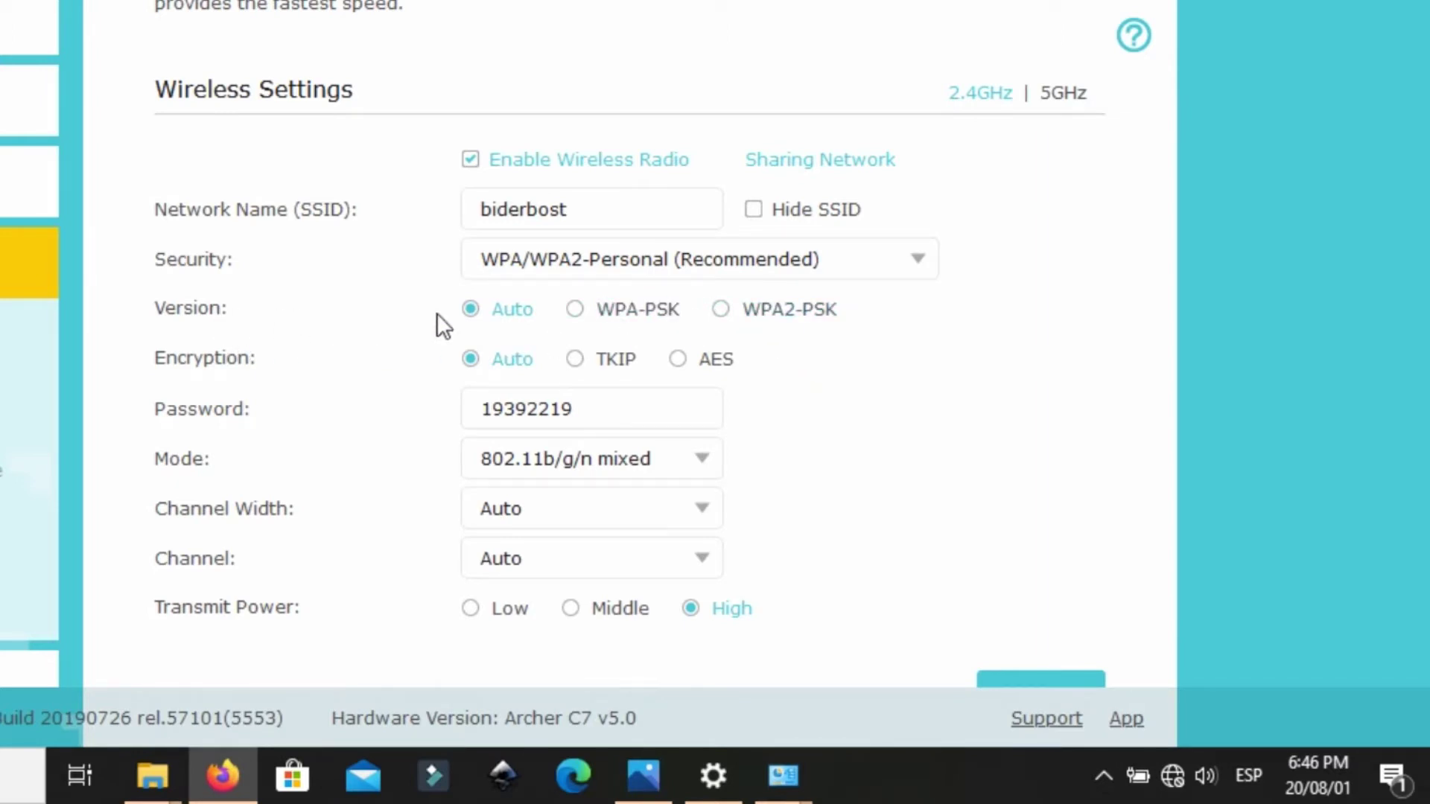
click(730, 313)
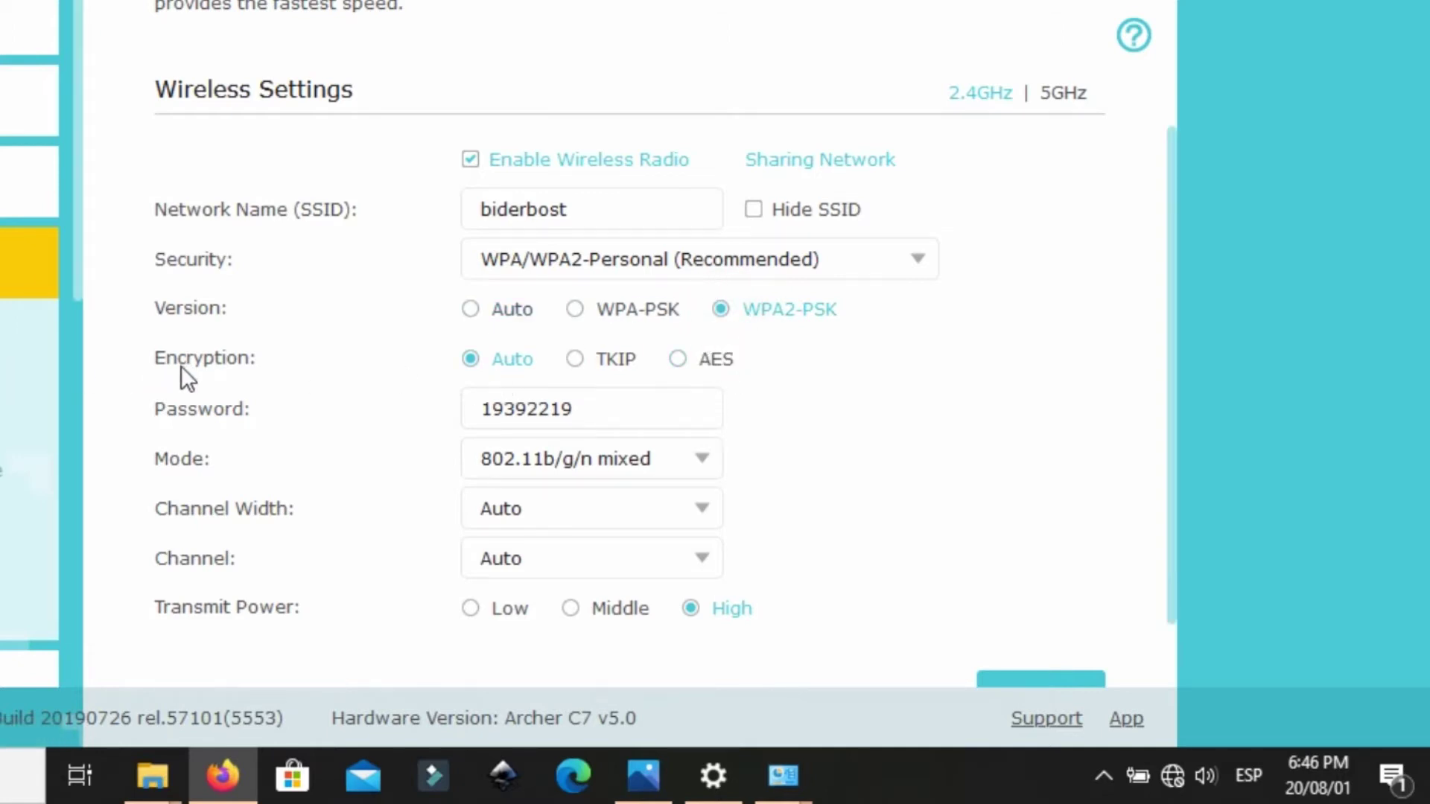
click(675, 364)
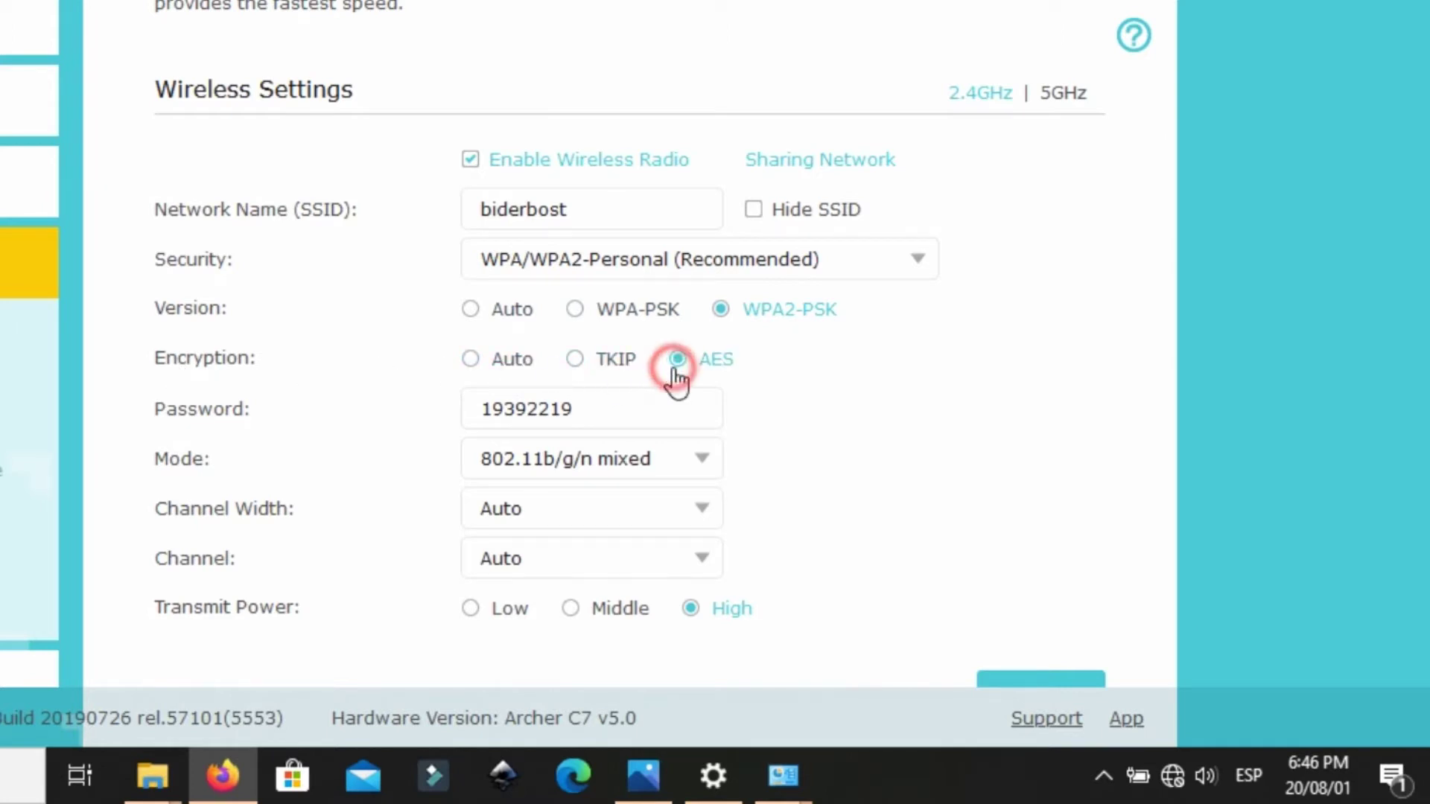
drag(616, 402, 168, 371)
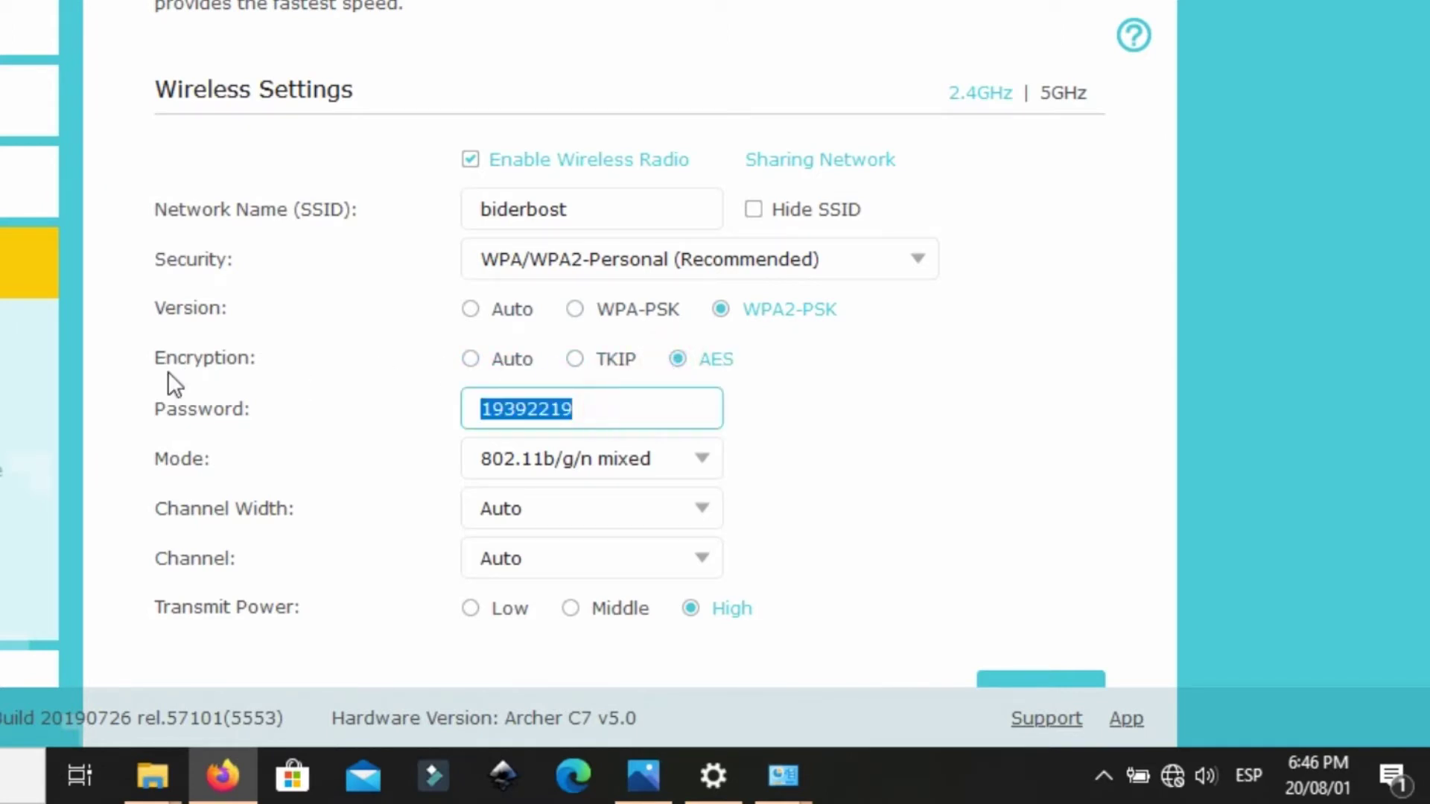
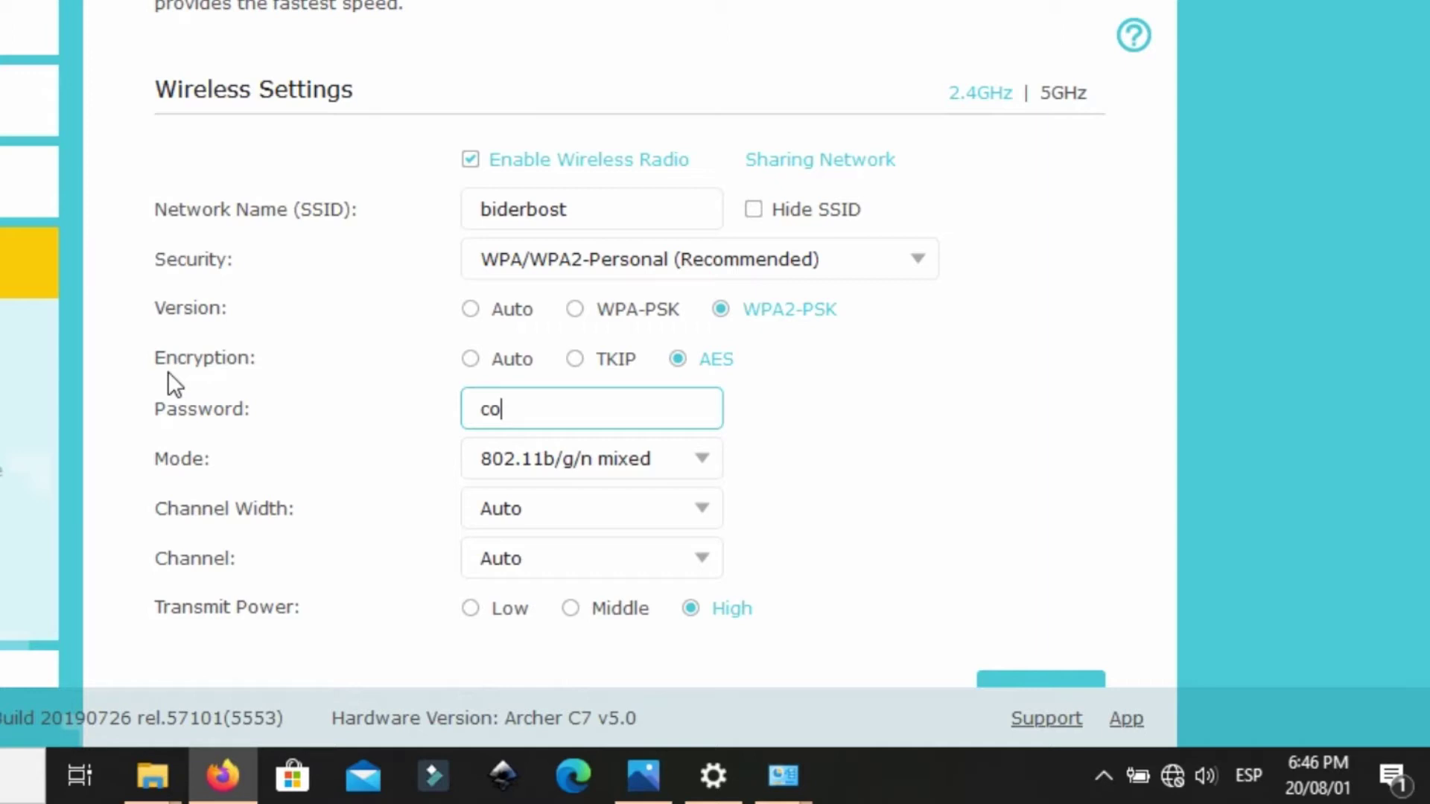
Set the 2.4GHz mode to 802.11n only, channel width 20MHz and channel 9.
click(612, 460)
click(708, 453)
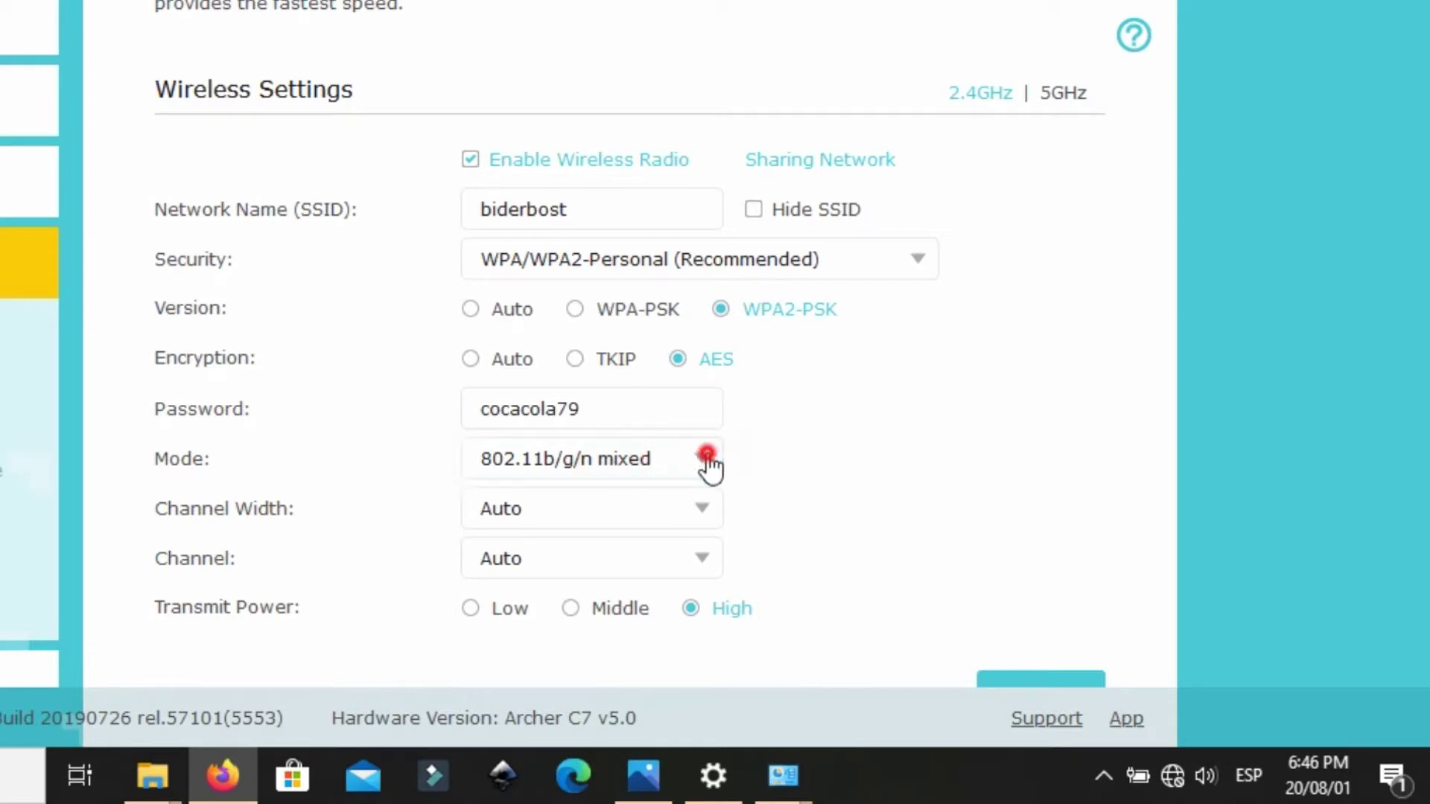
click(658, 517)
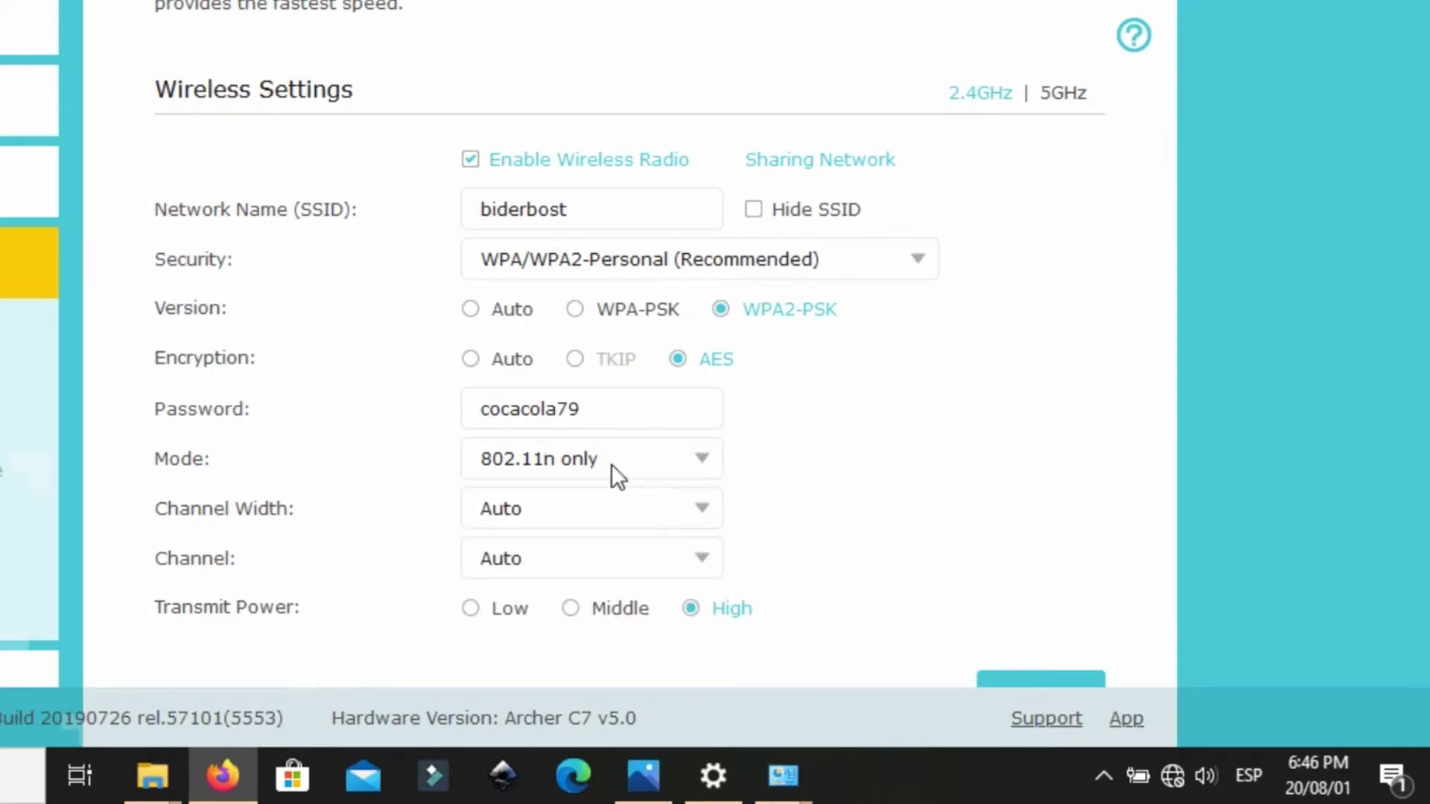
scroll(636, 484, down, 2)
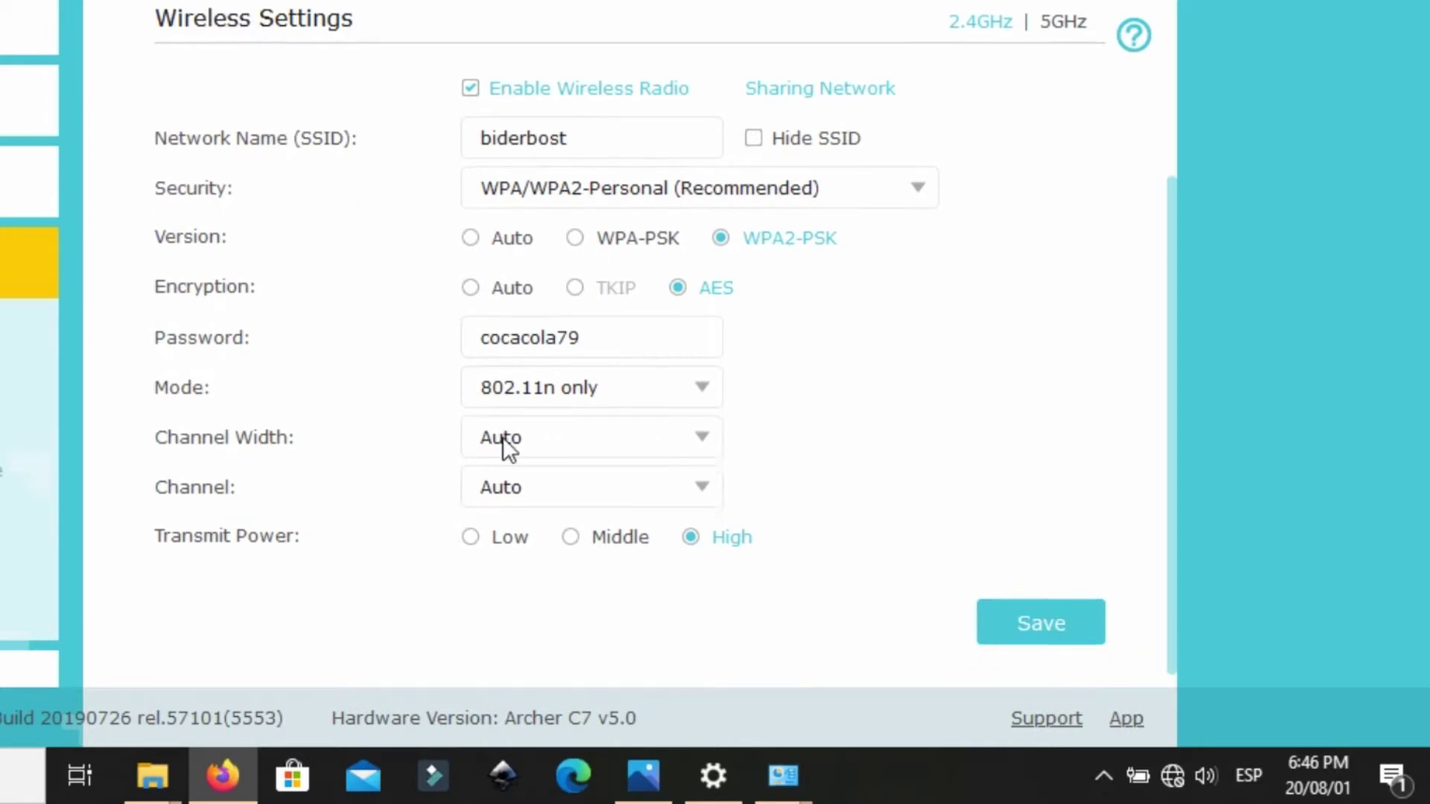
click(715, 430)
click(598, 514)
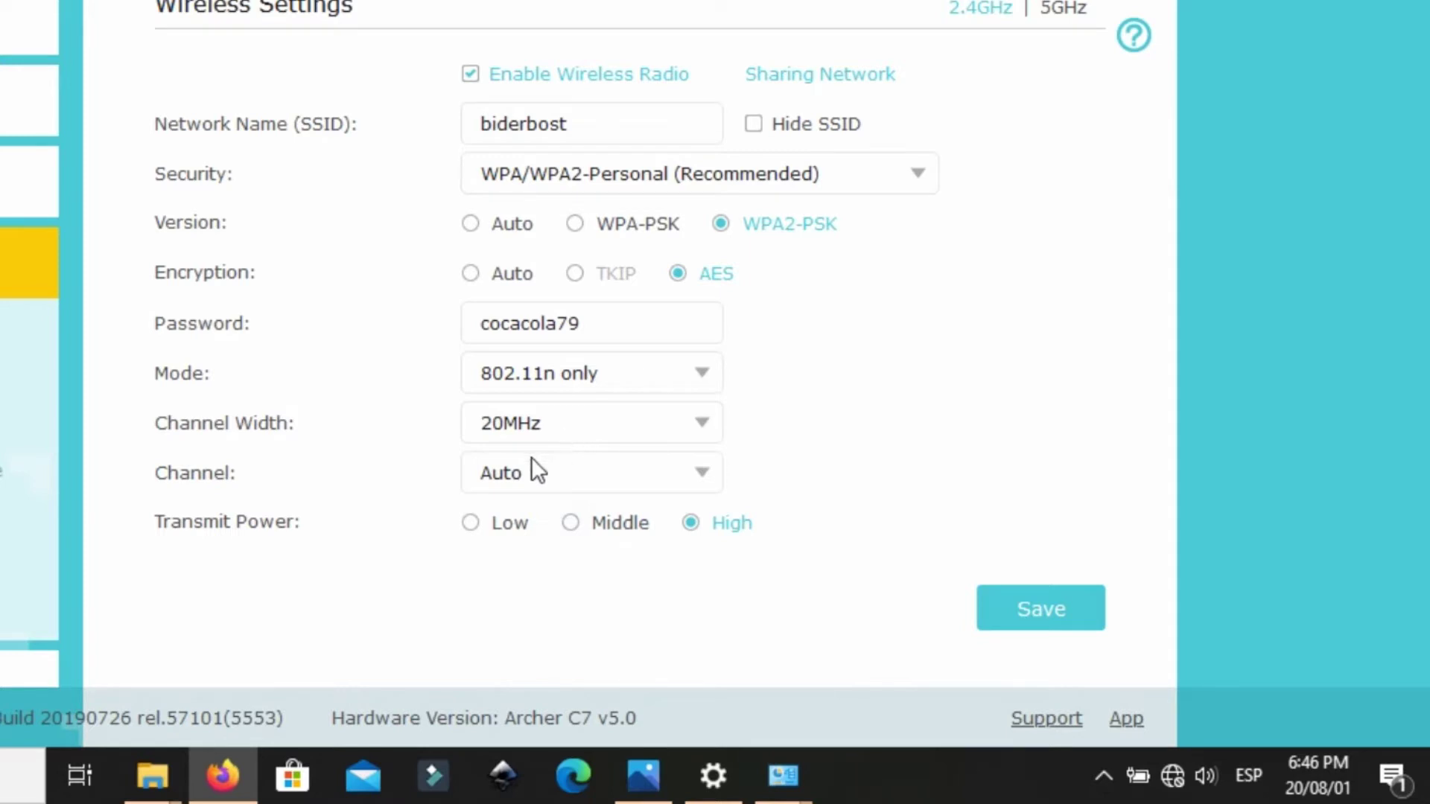
click(555, 472)
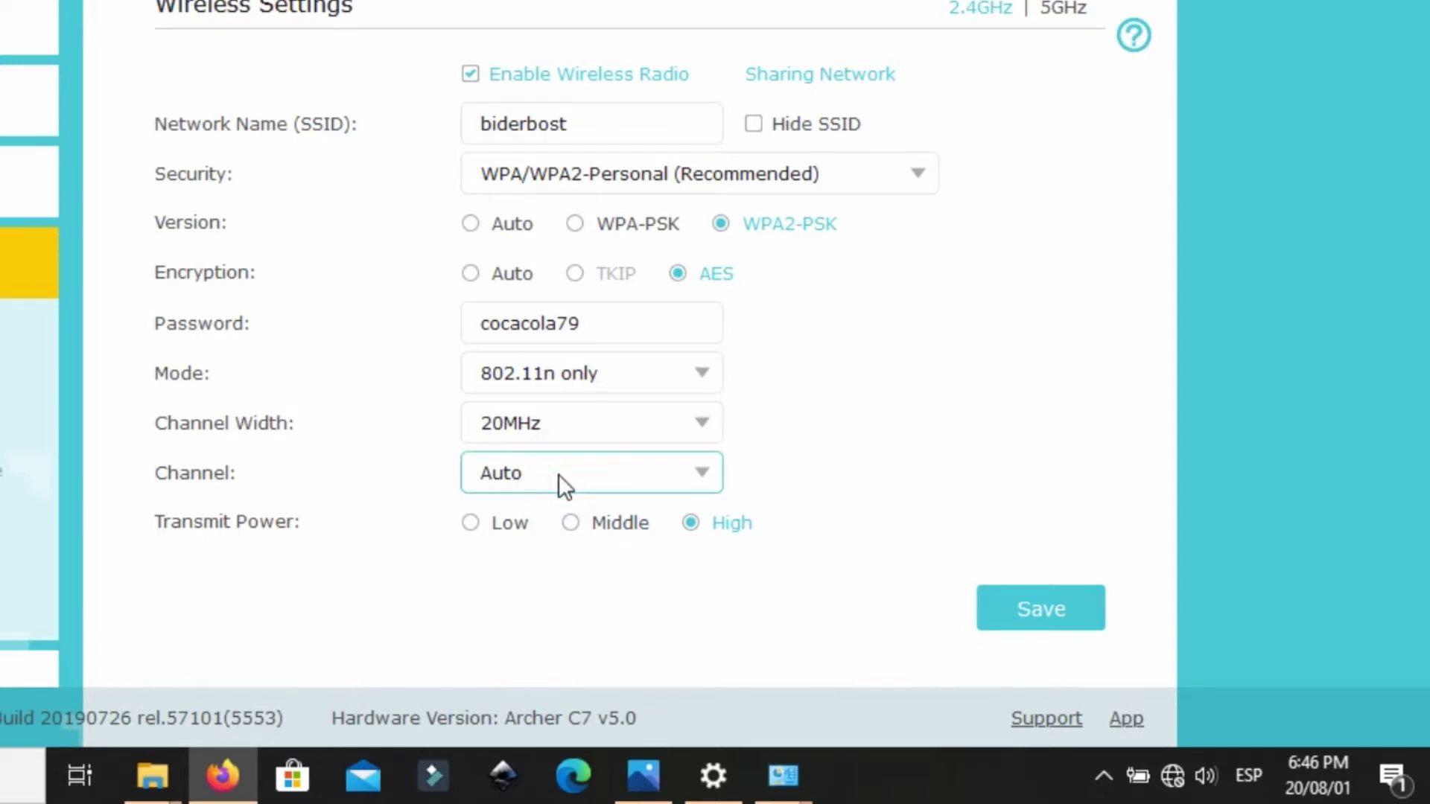
click(702, 480)
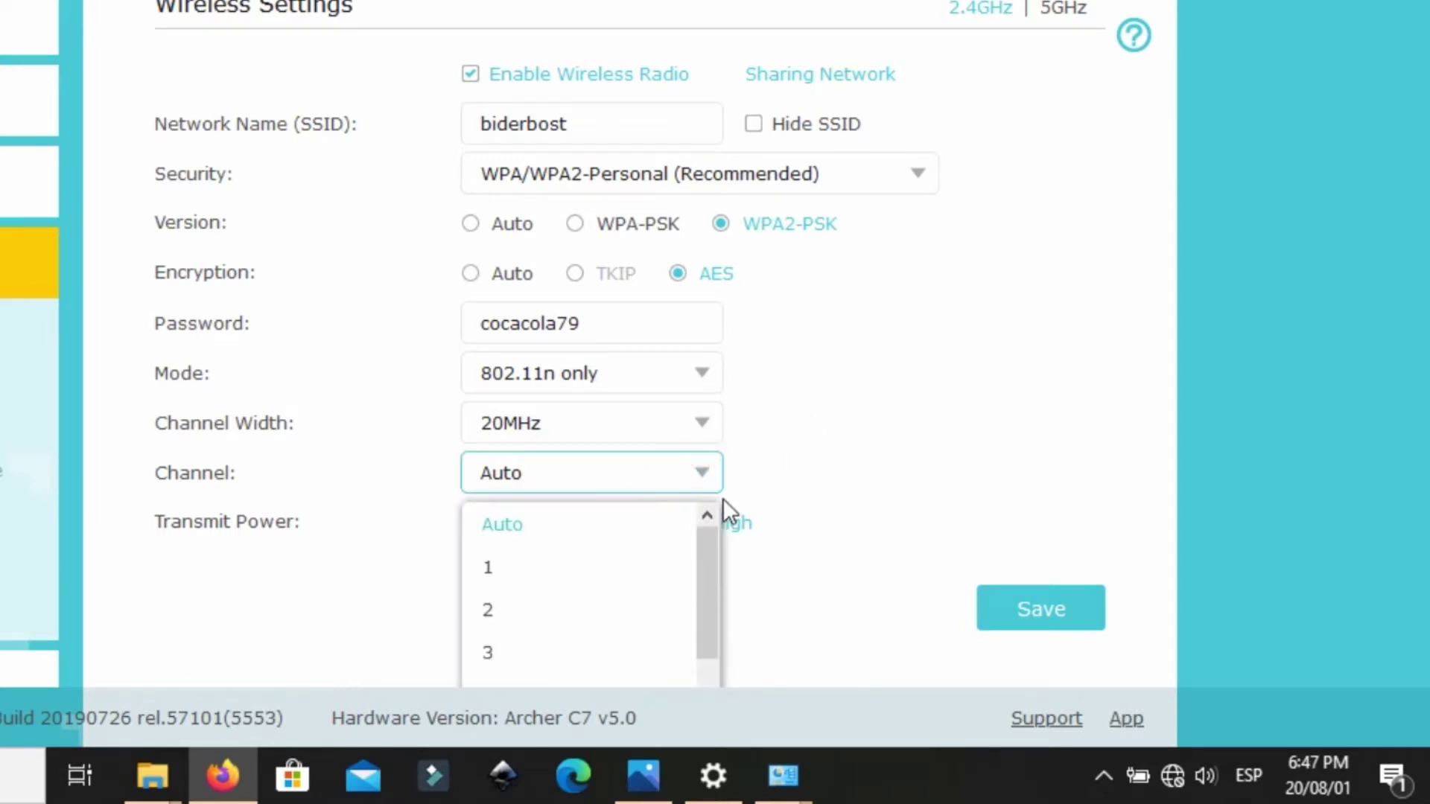
scroll(696, 565, down, 3)
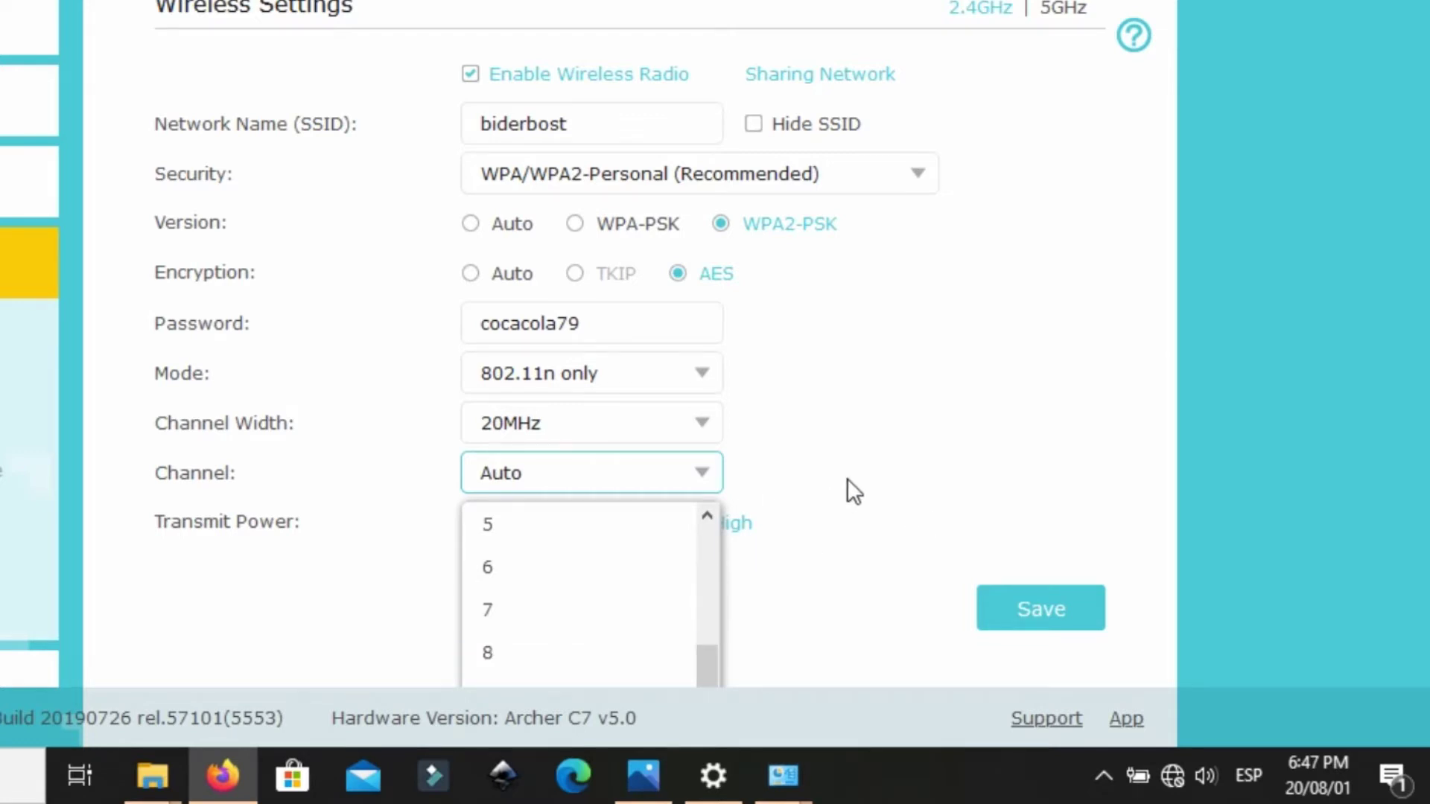
key(ctrl+minus)
click(569, 613)
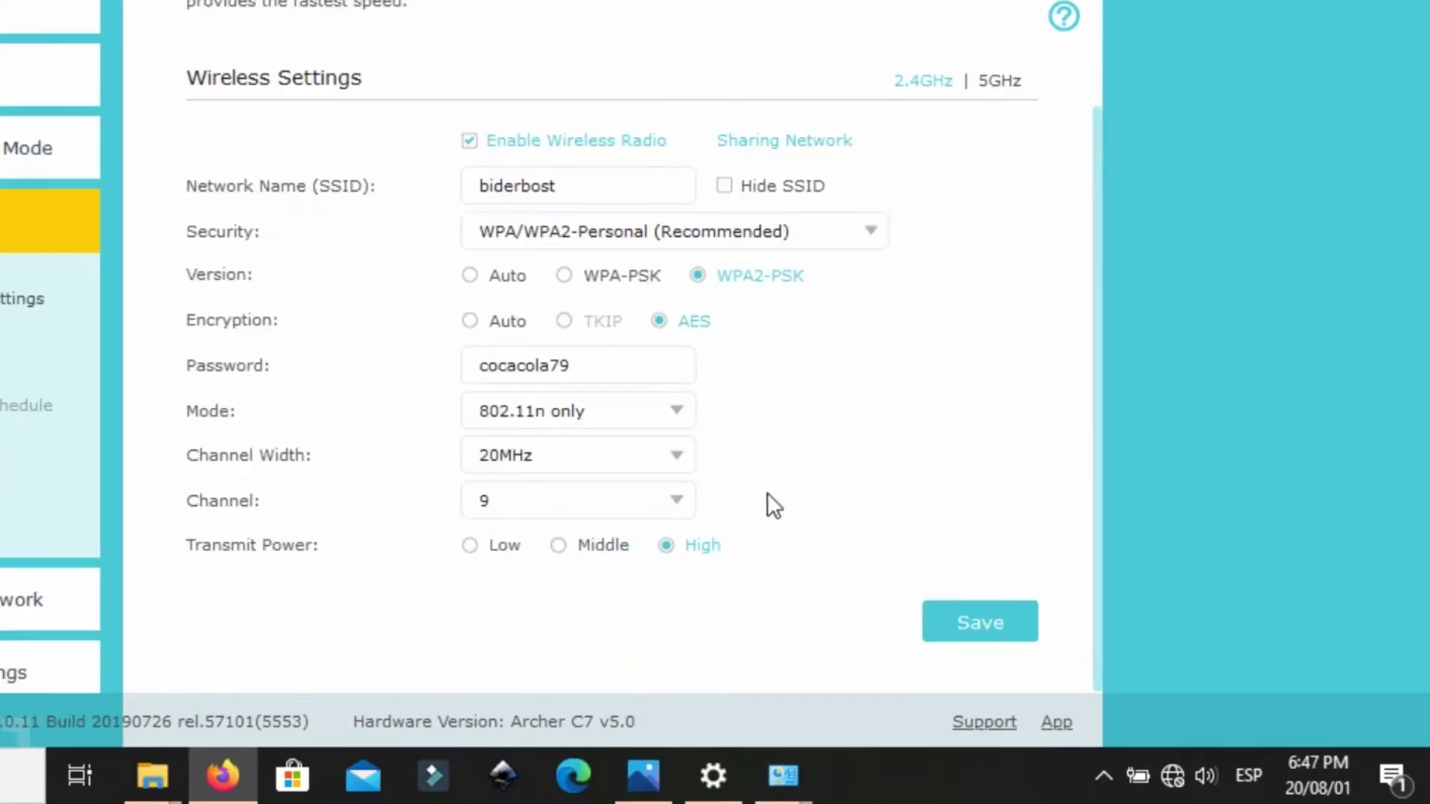
key(ctrl+plus)
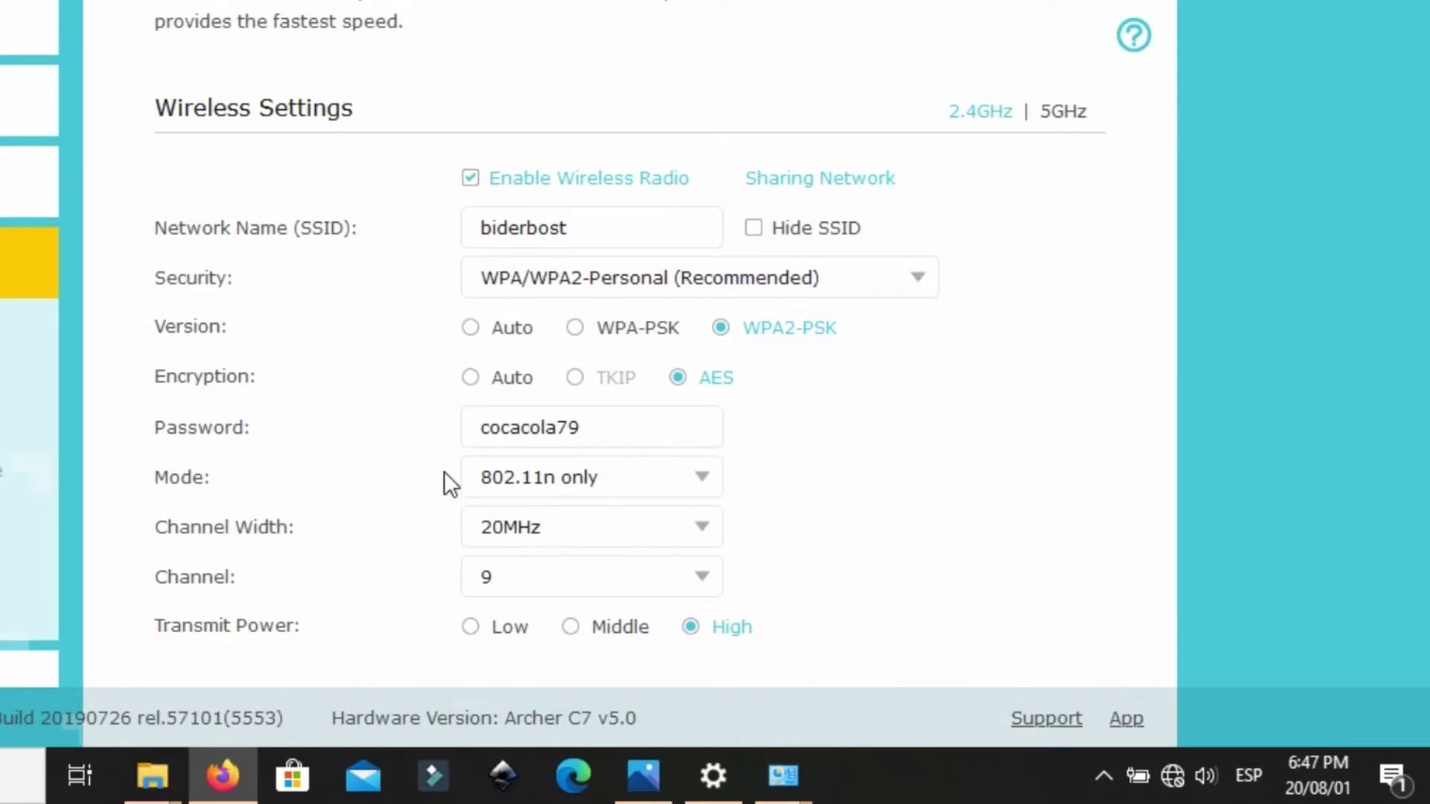
double_click(588, 227)
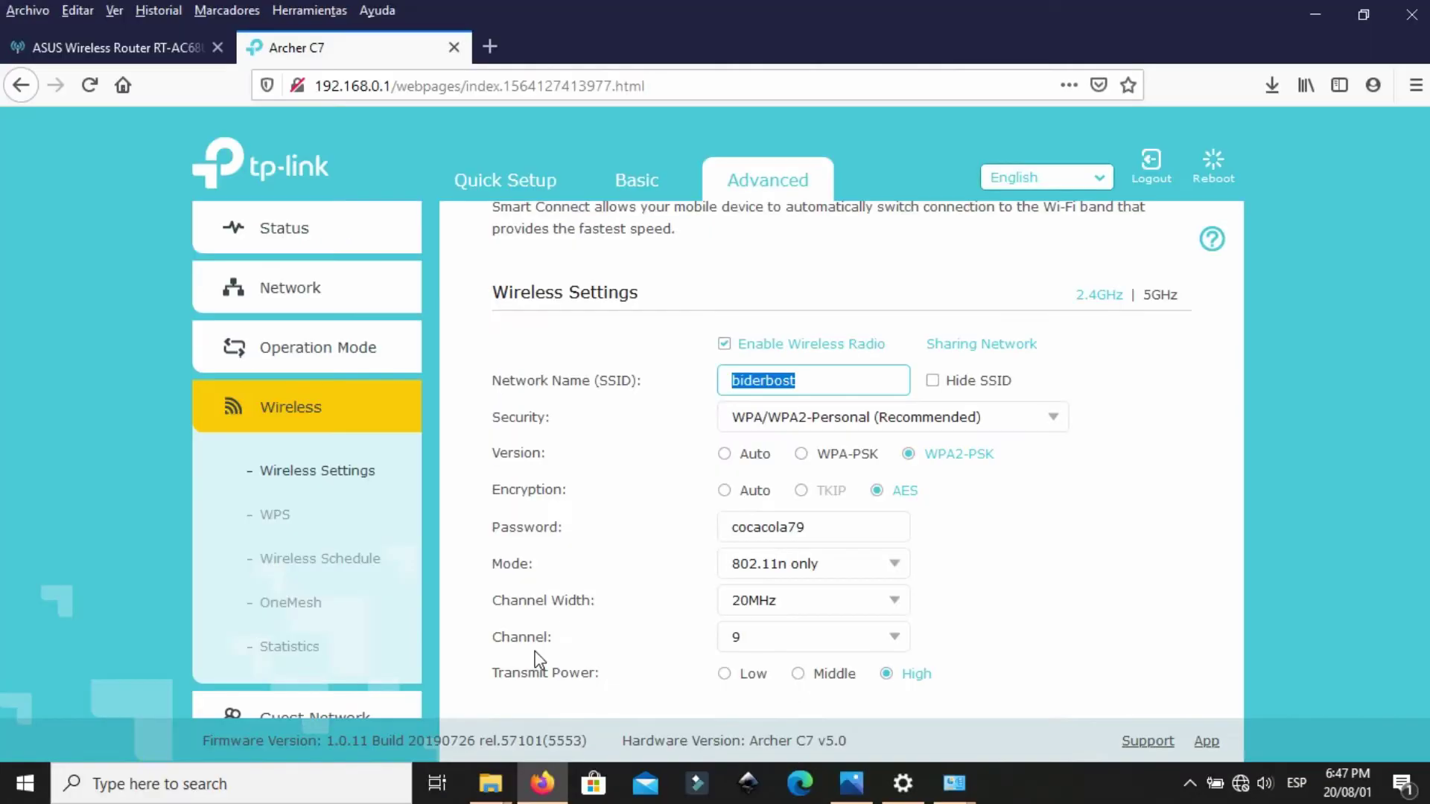
Check the ASUS Wireless - General values, then save the matching Archer C7 2.4GHz settings.
click(153, 45)
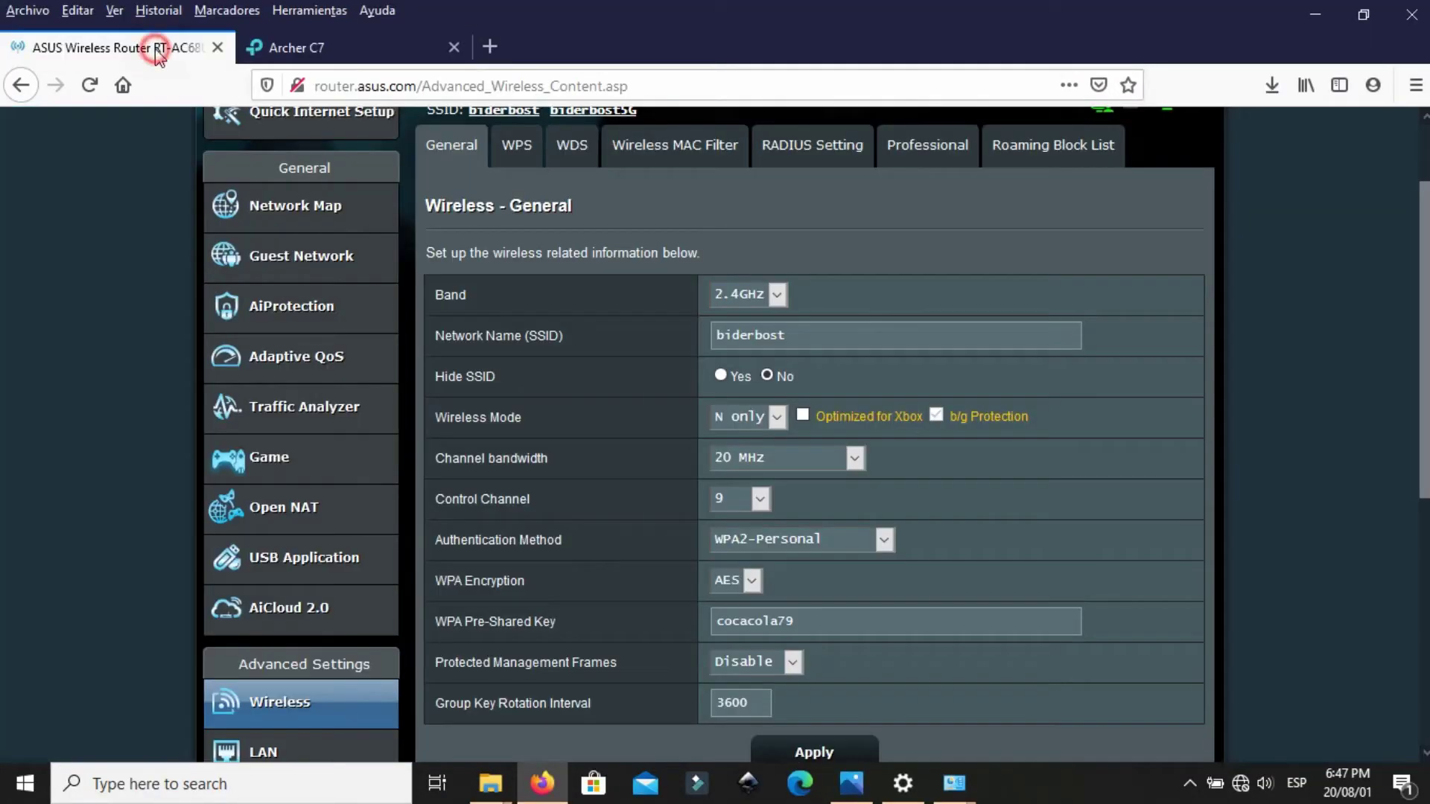
scroll(588, 432, down, 3)
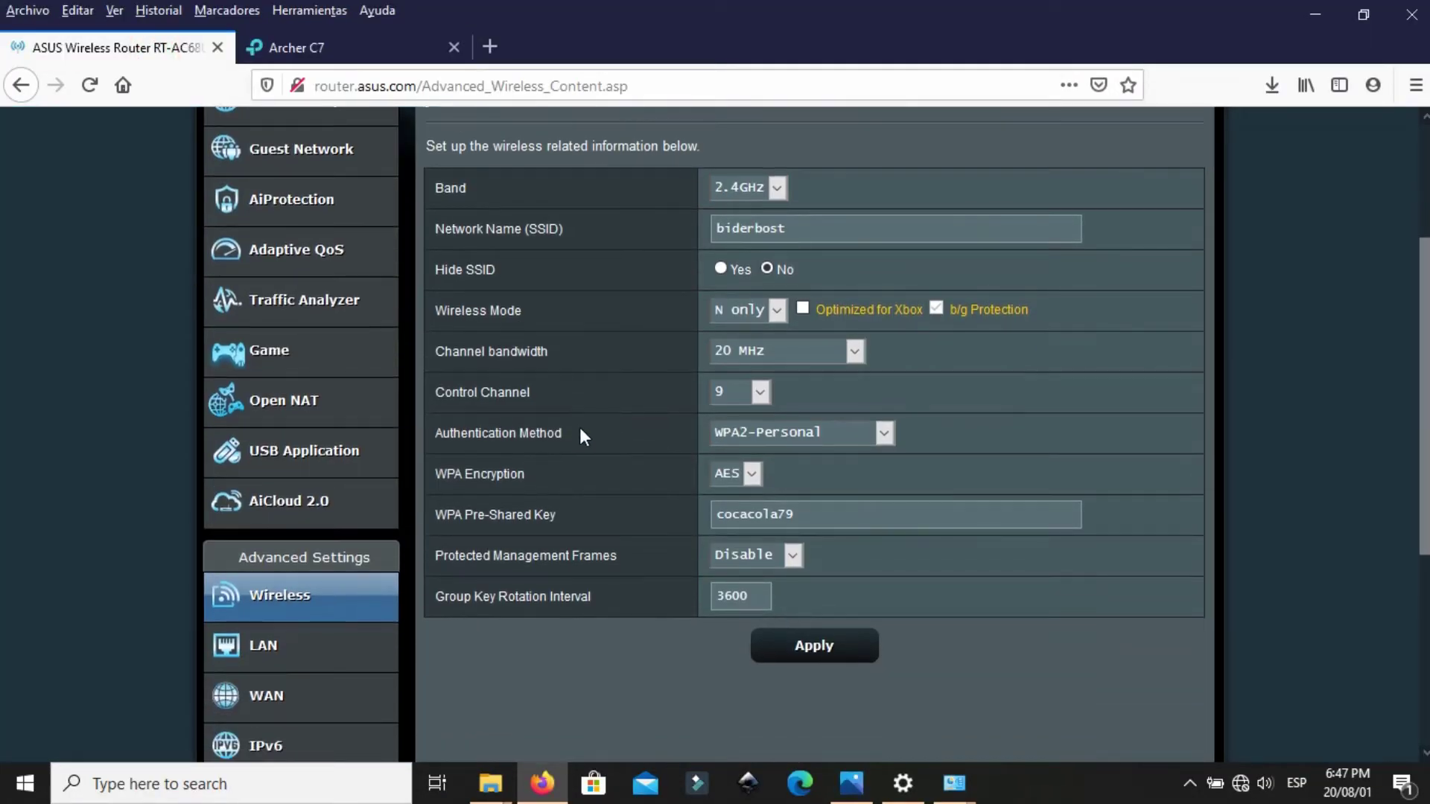
scroll(582, 473, up, 3)
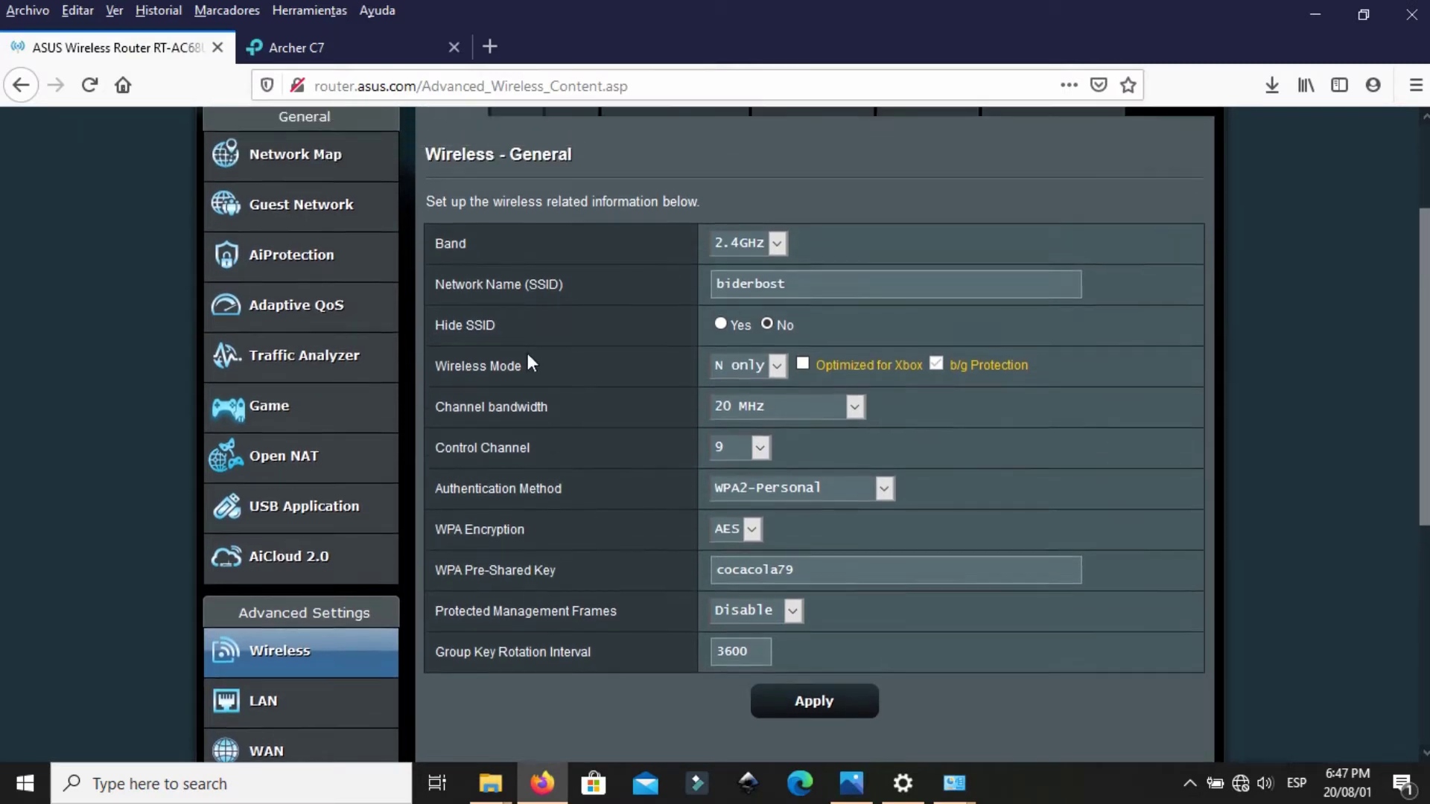
click(328, 46)
scroll(923, 465, down, 1)
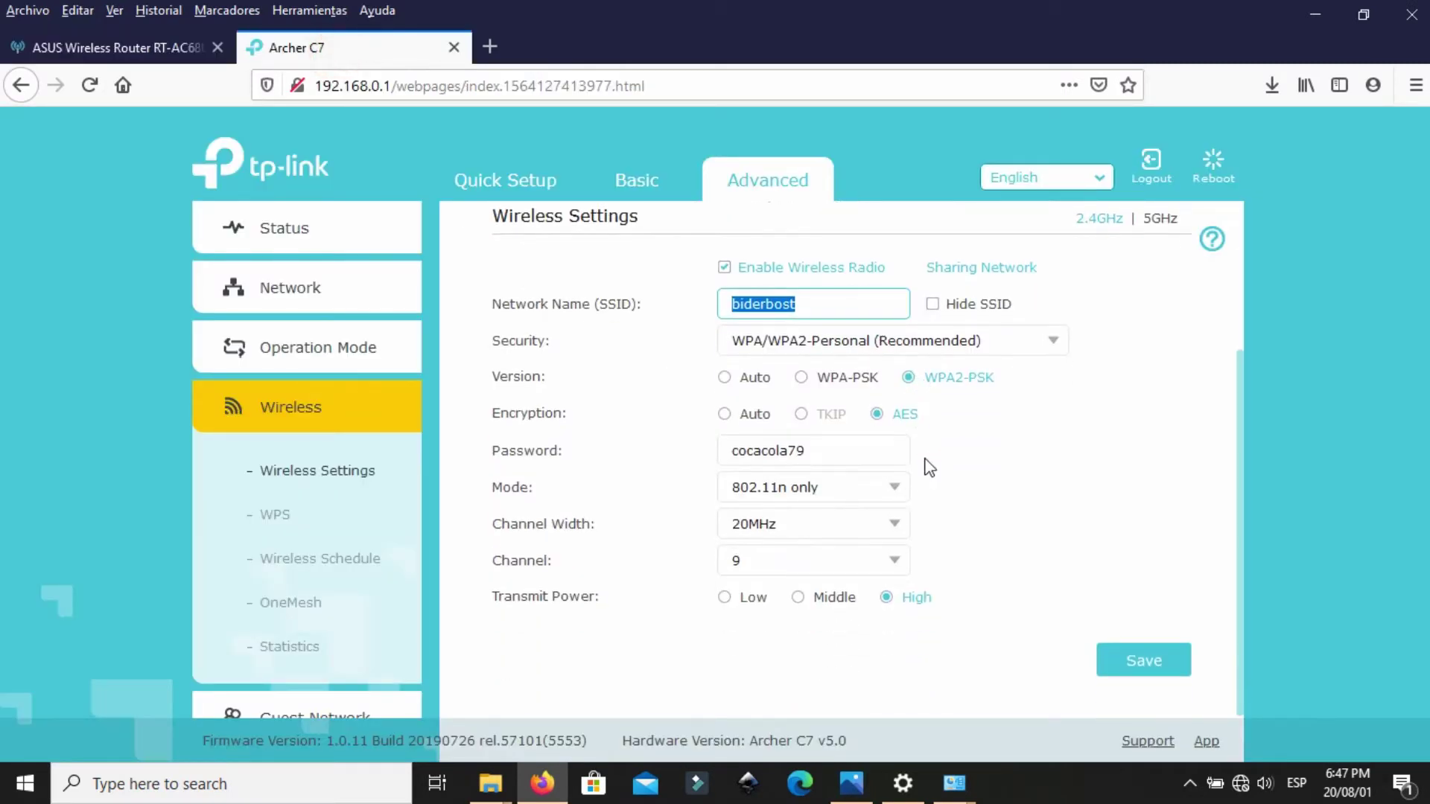
click(1158, 663)
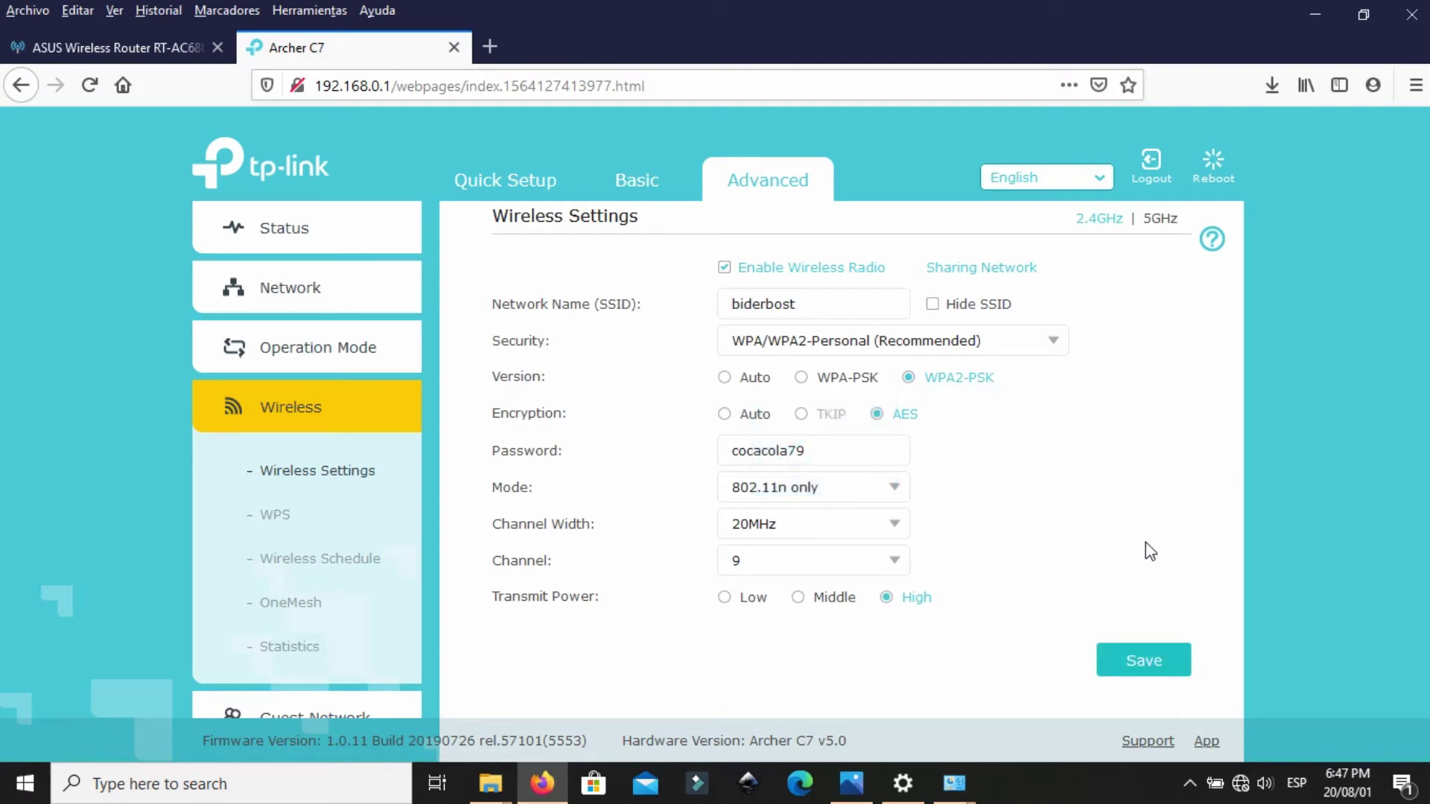
scroll(246, 566, down, 6)
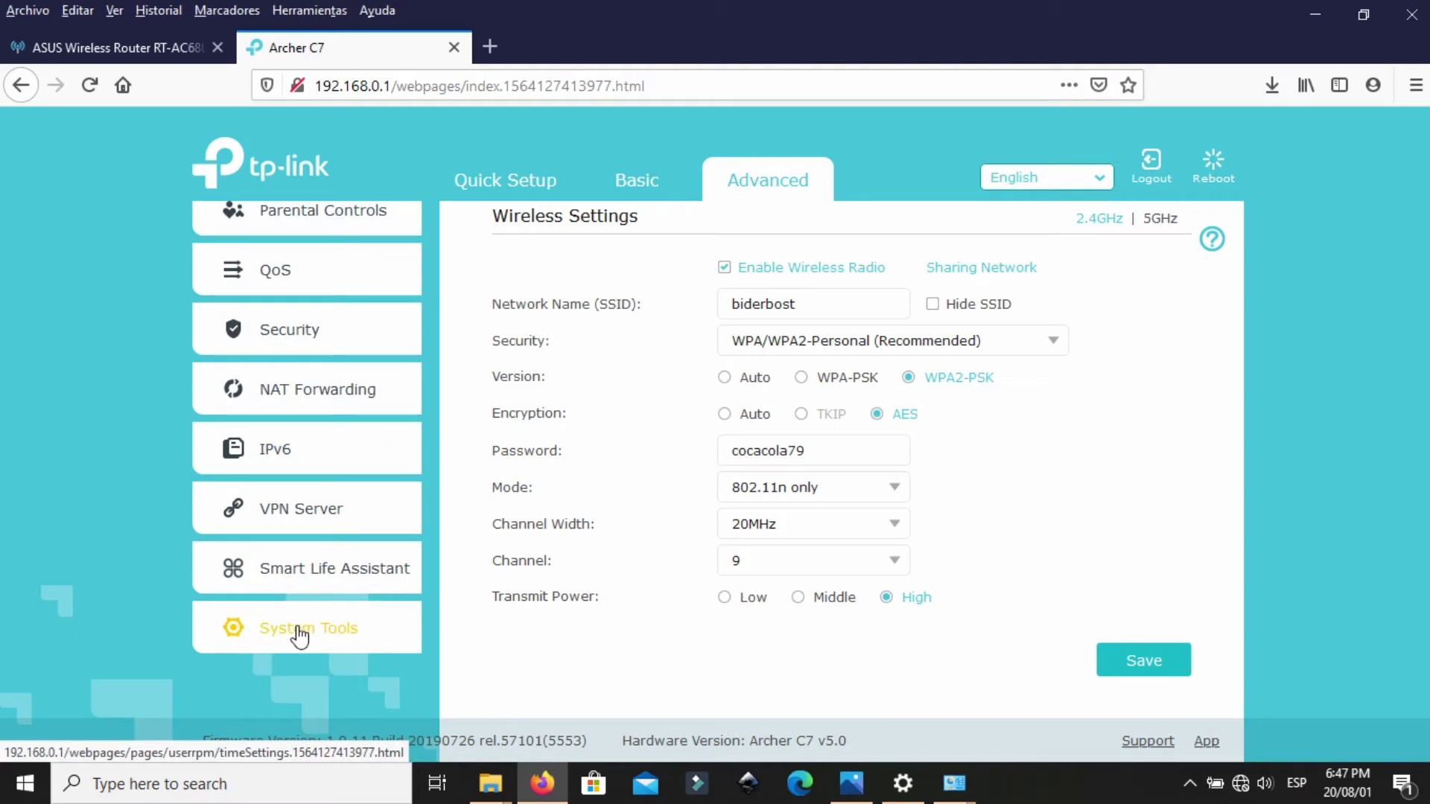
Disable WPS under System Tools > System Parameters and save the change.
click(301, 633)
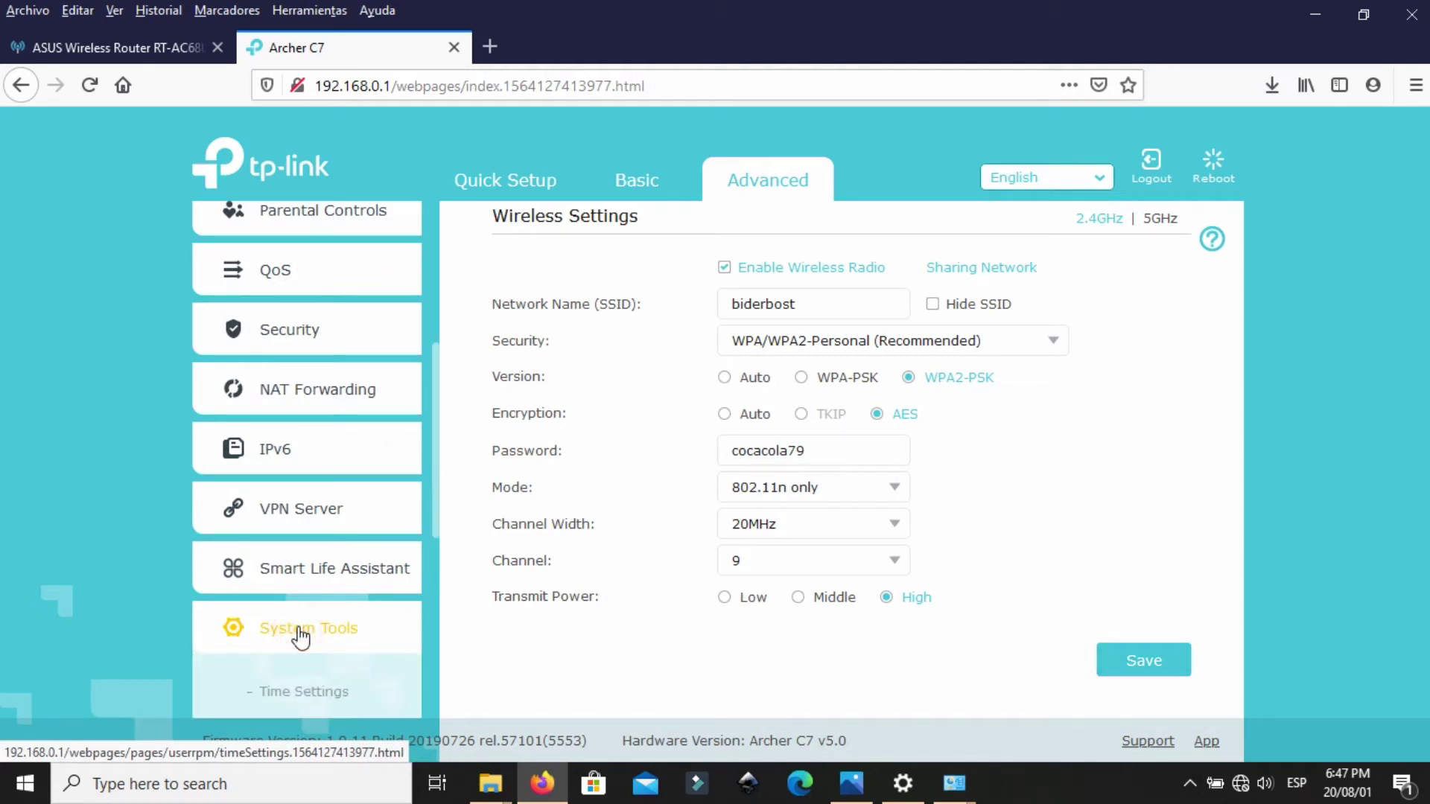
scroll(361, 601, down, 5)
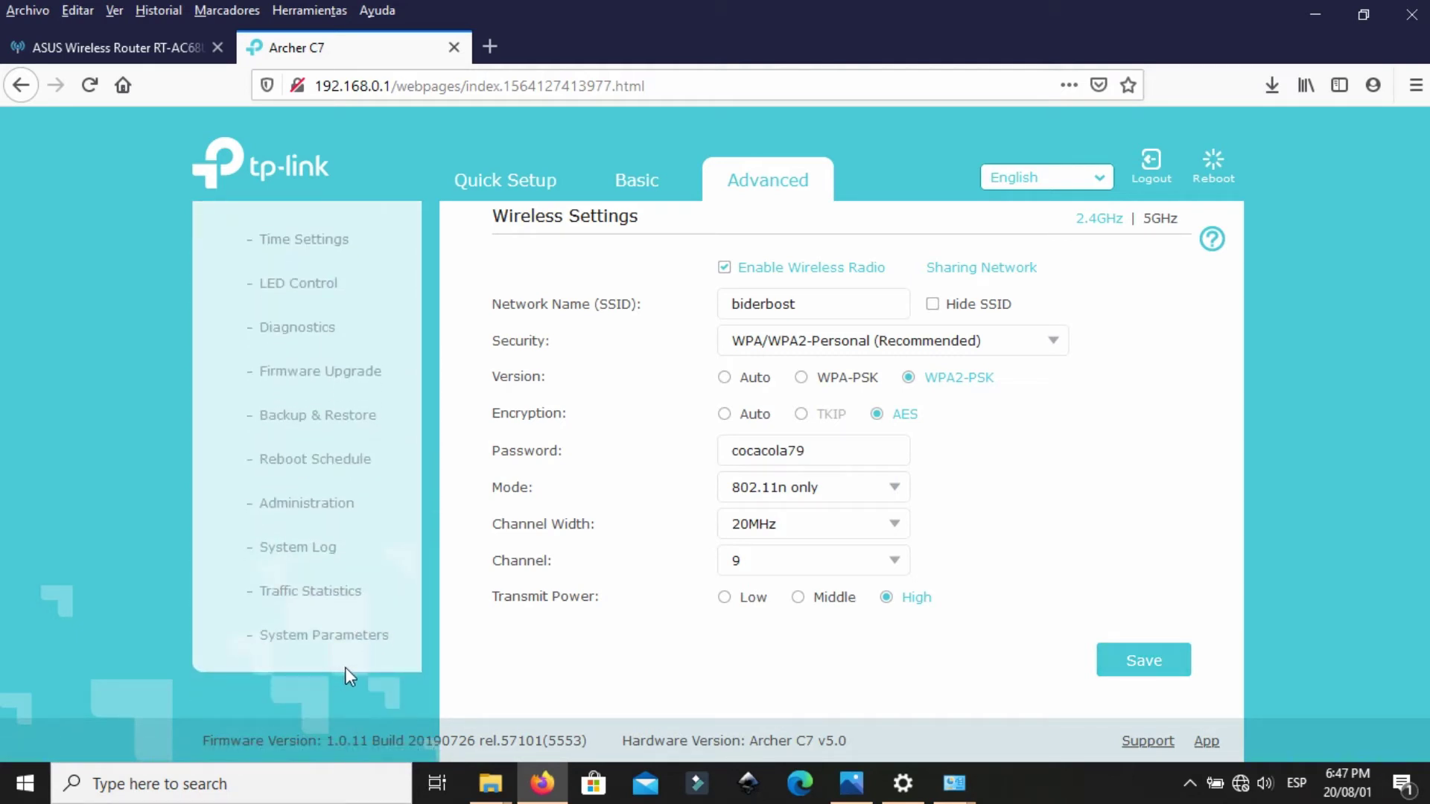
click(322, 639)
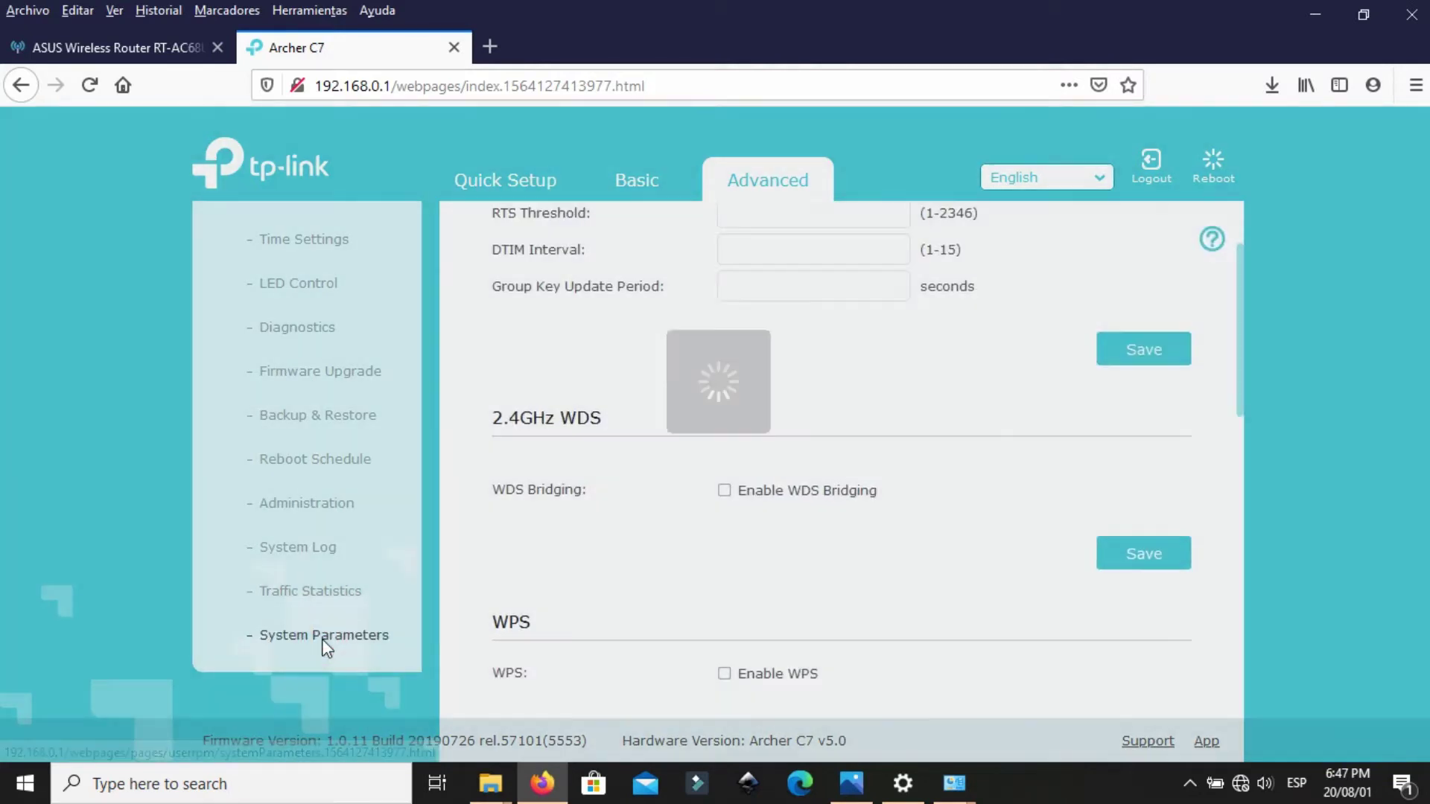
scroll(624, 521, down, 3)
scroll(628, 520, down, 5)
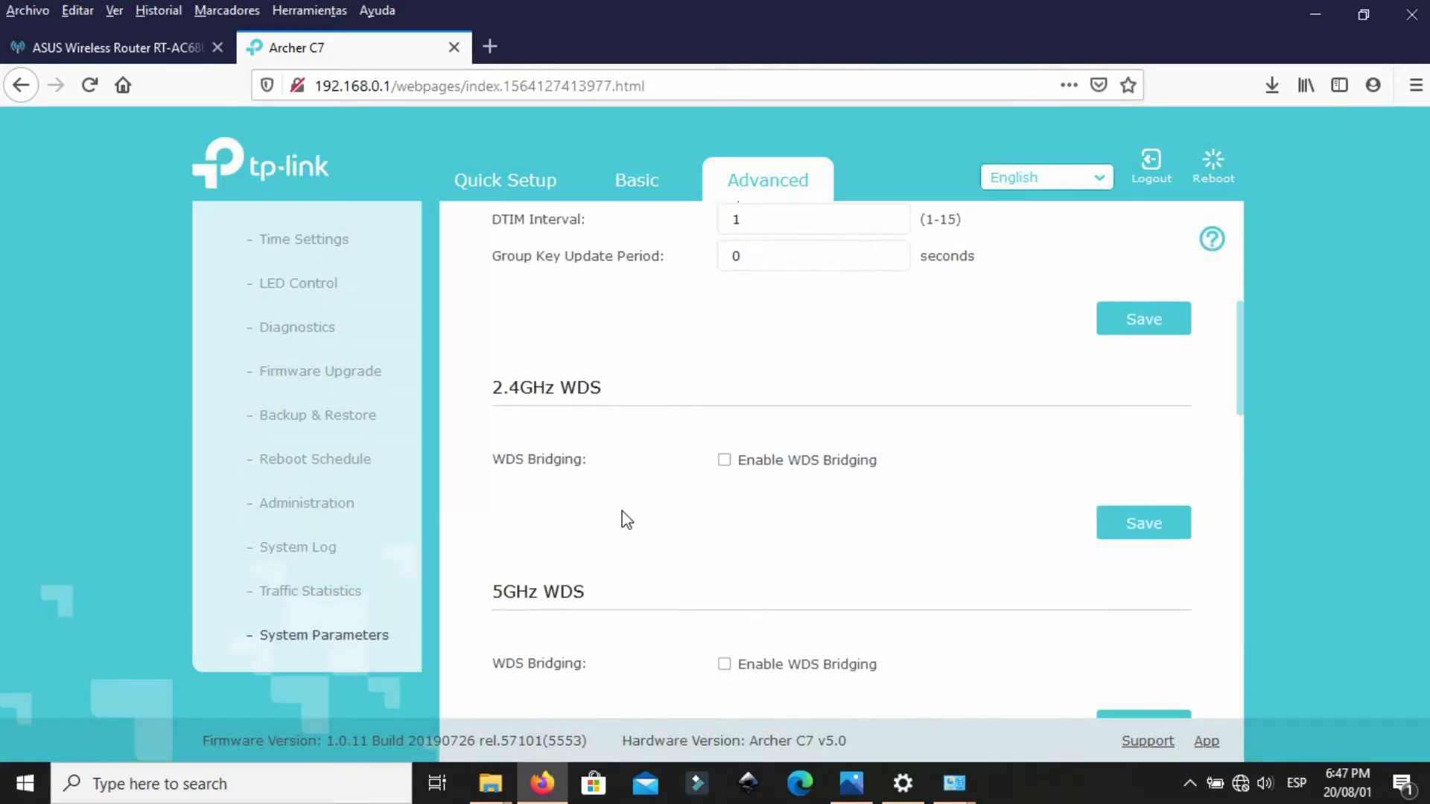
scroll(627, 523, down, 3)
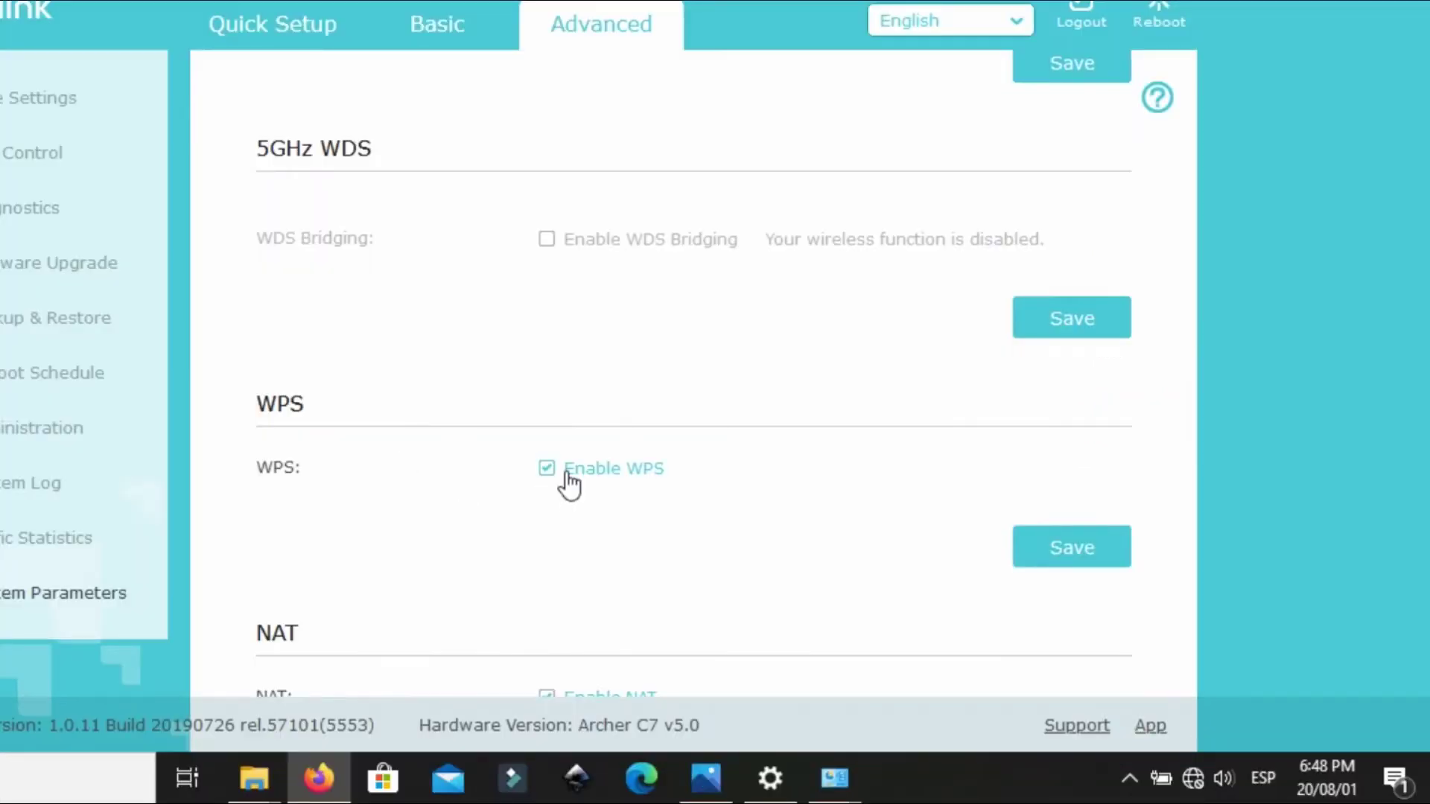
click(738, 535)
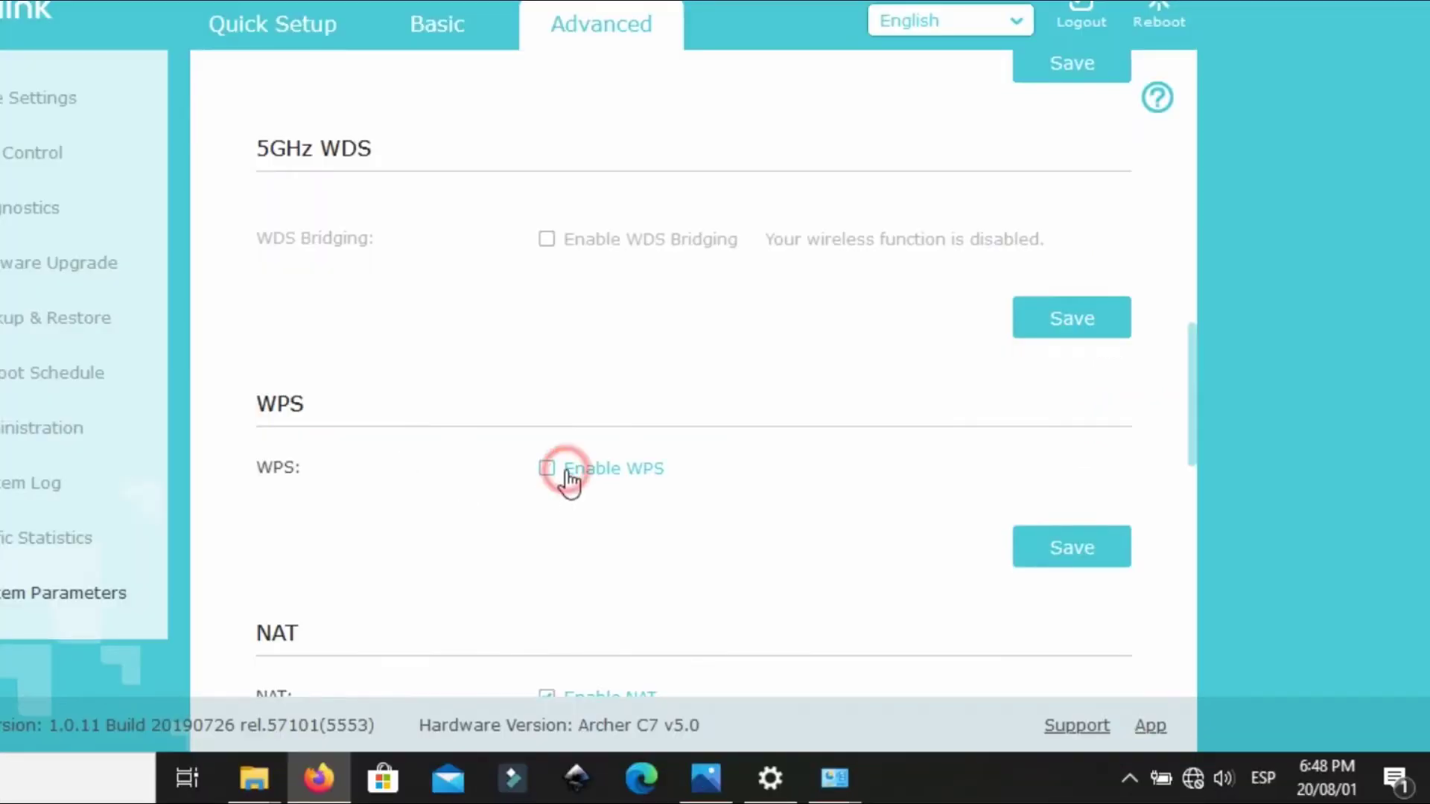
click(1074, 560)
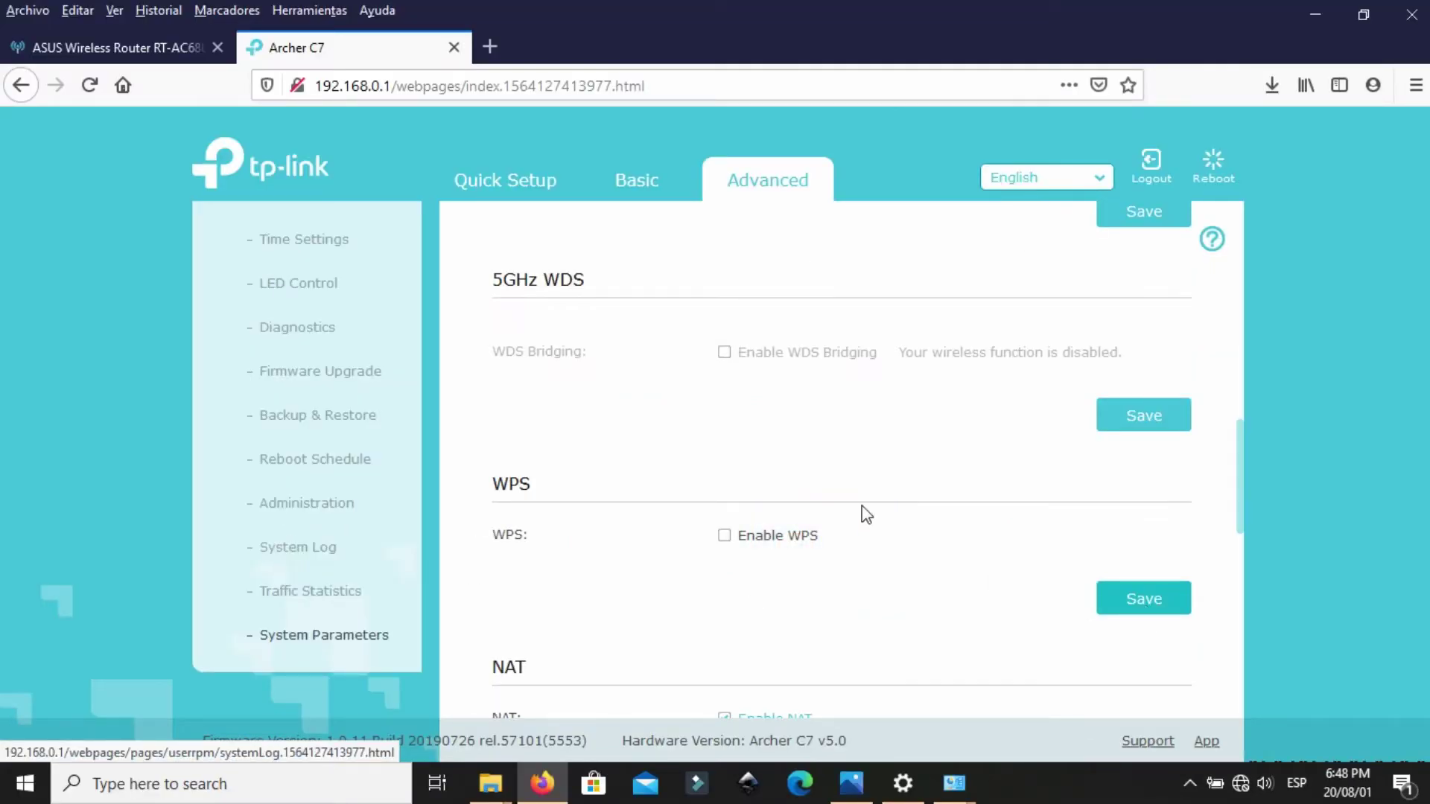
scroll(857, 514, up, 10)
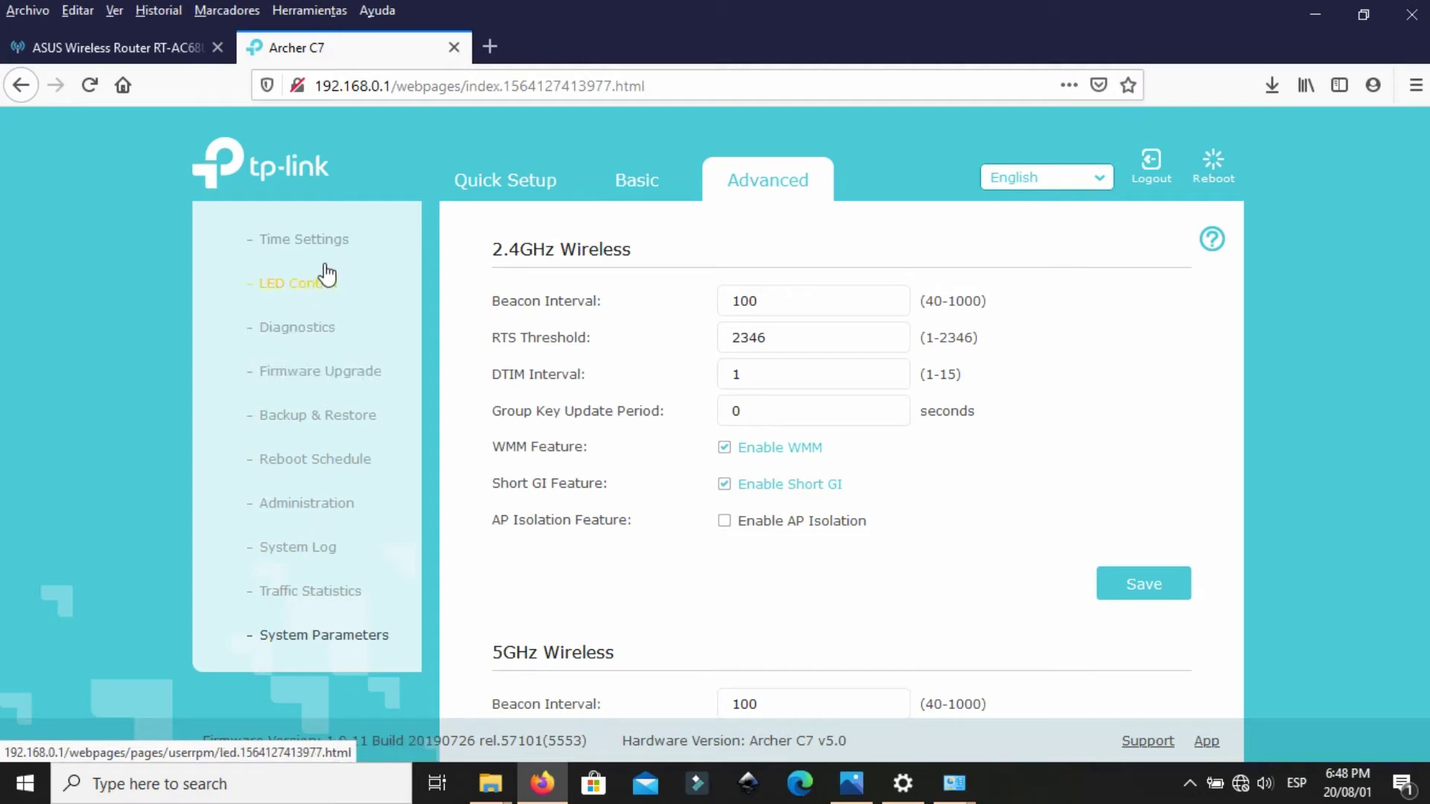
scroll(330, 257, up, 1)
Enter LAN IP address 192.168.1.2 with subnet mask 255.255.255.0 under Network > LAN.
scroll(367, 326, up, 10)
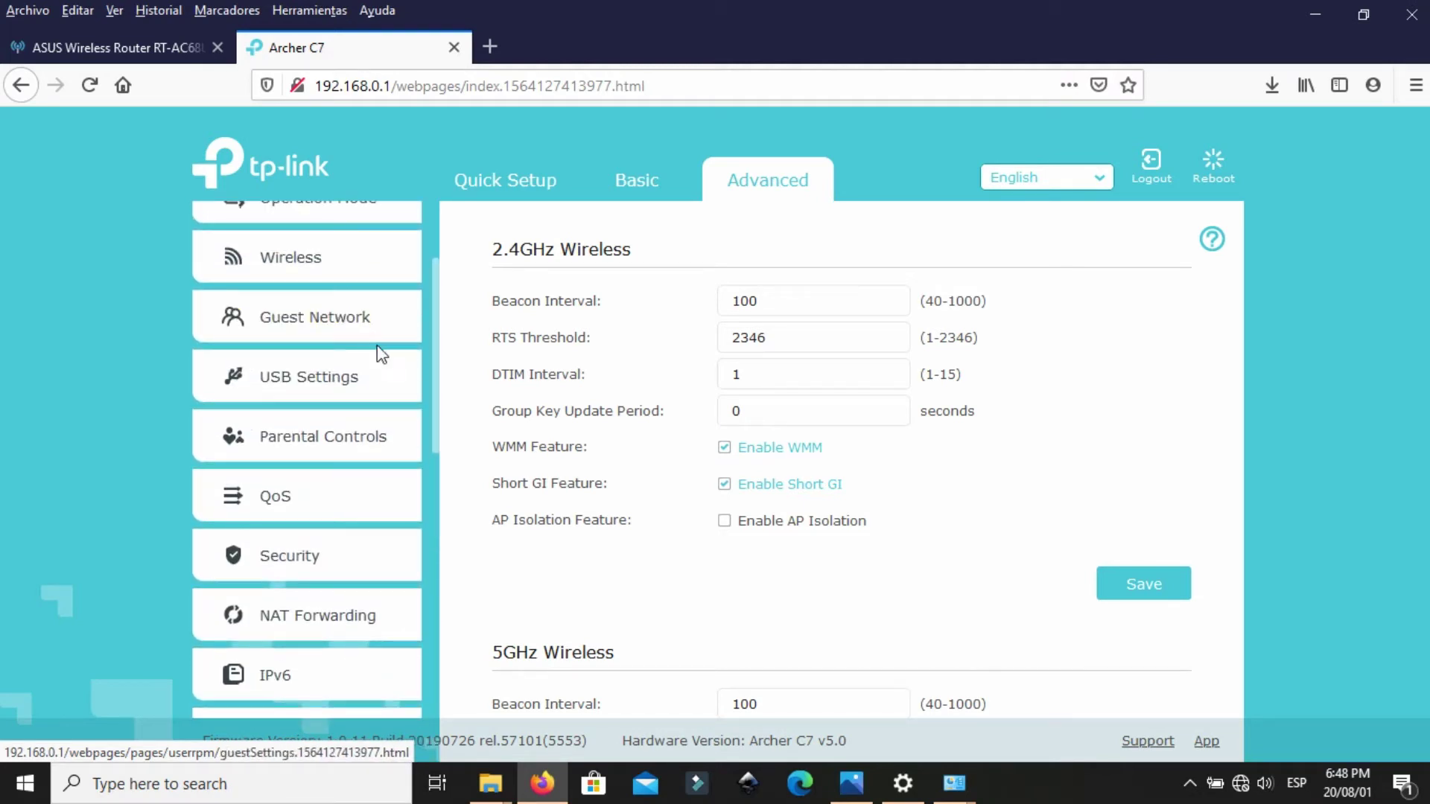
click(280, 296)
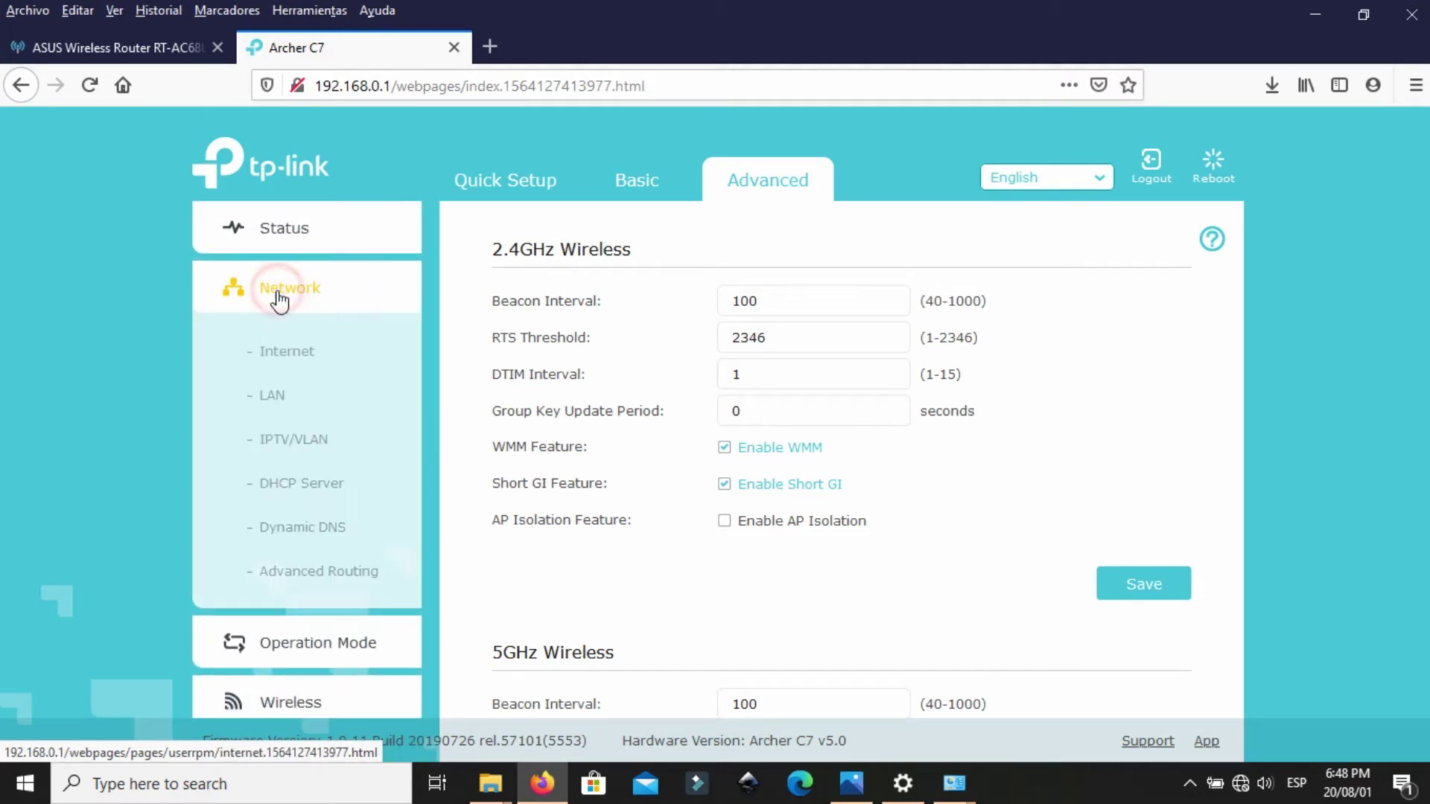
click(277, 397)
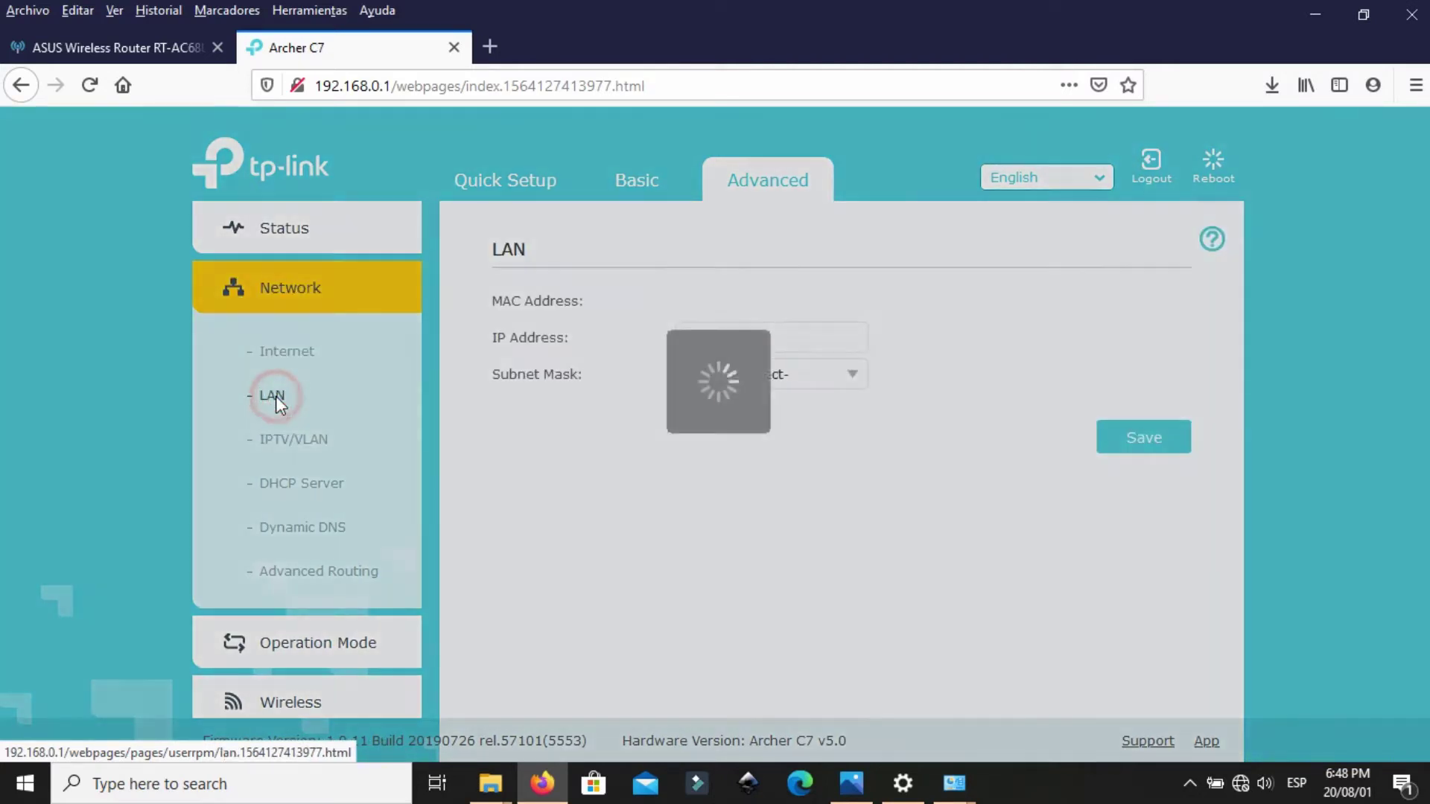
click(757, 337)
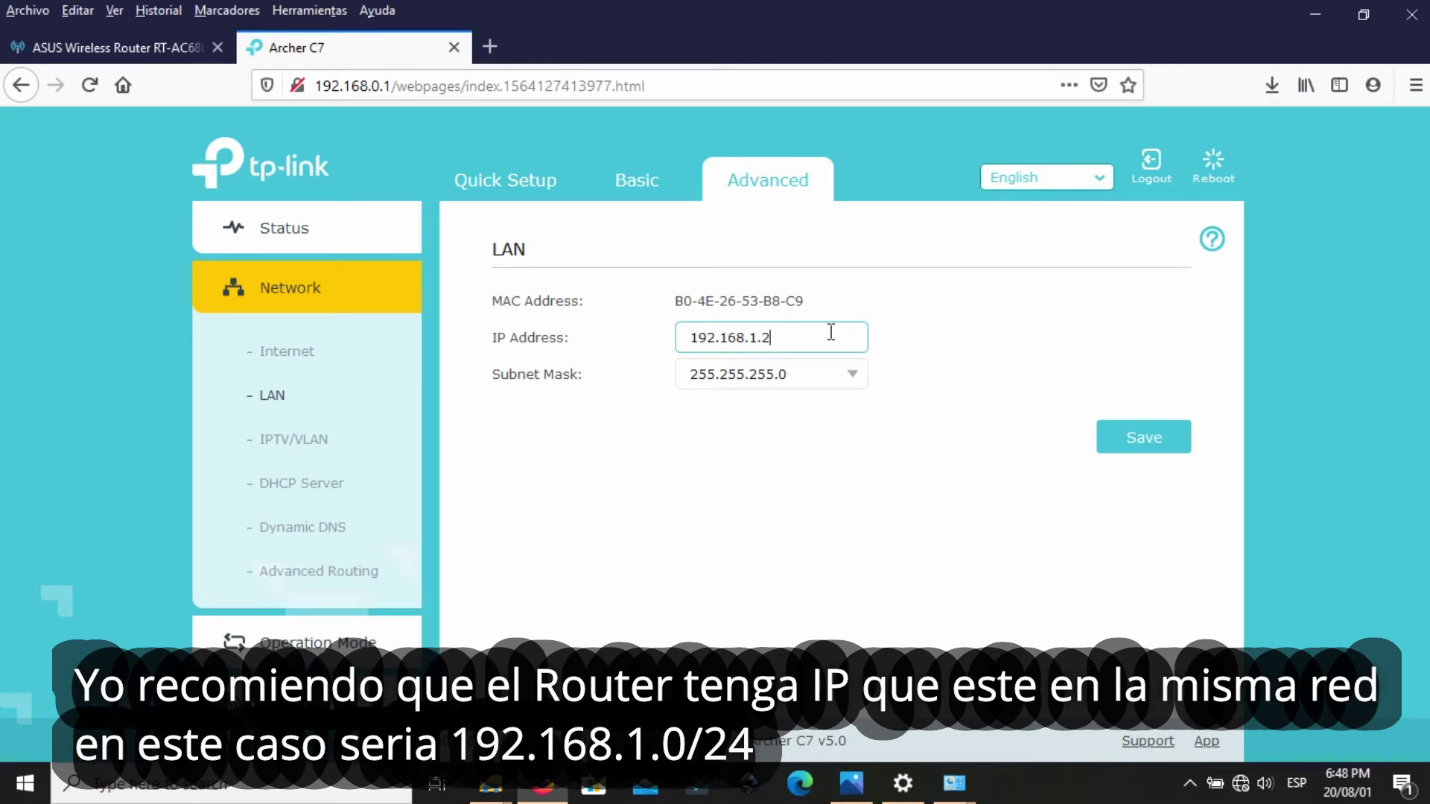
click(805, 415)
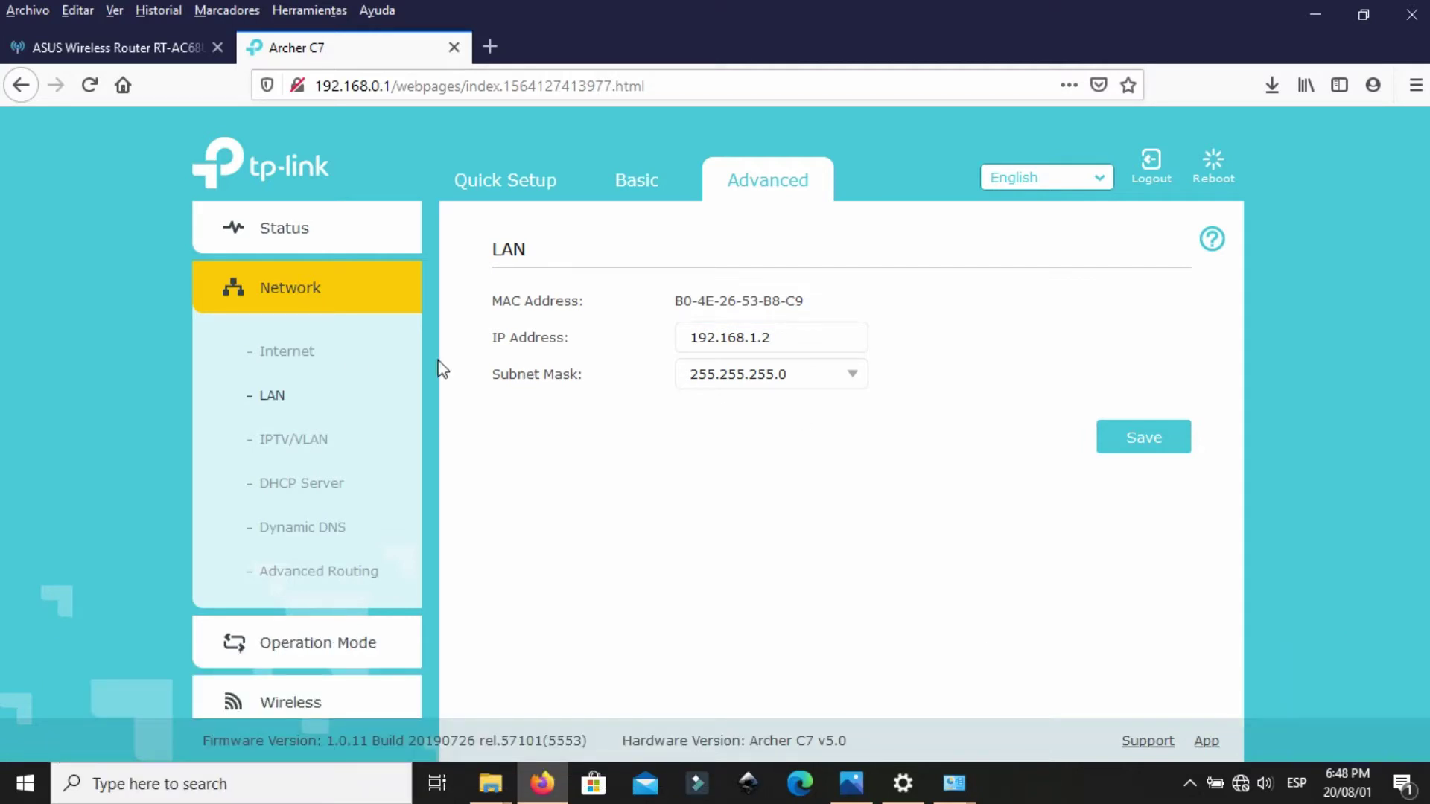
Disable the Archer C7's DHCP server and save the setting.
click(312, 492)
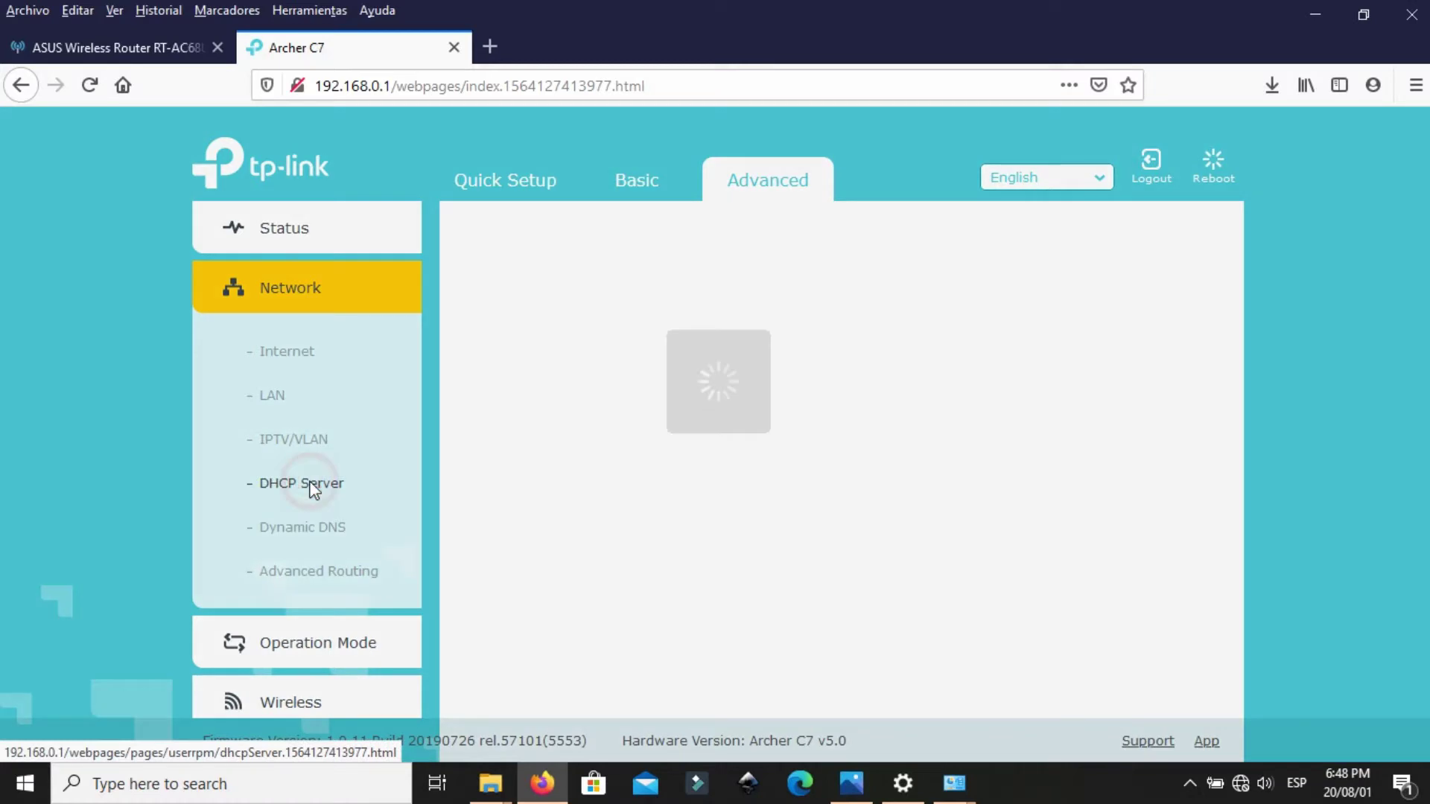
click(697, 300)
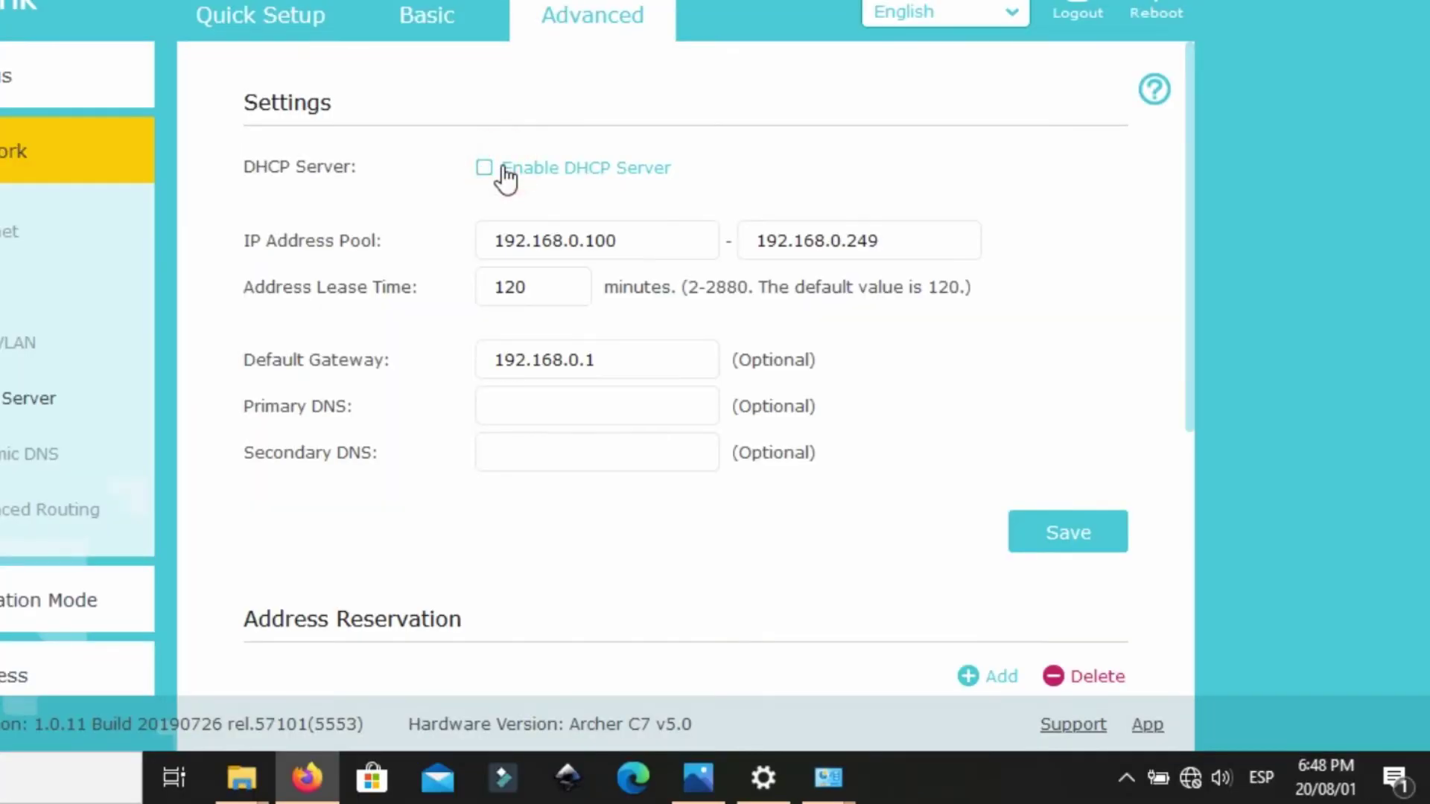
click(1071, 531)
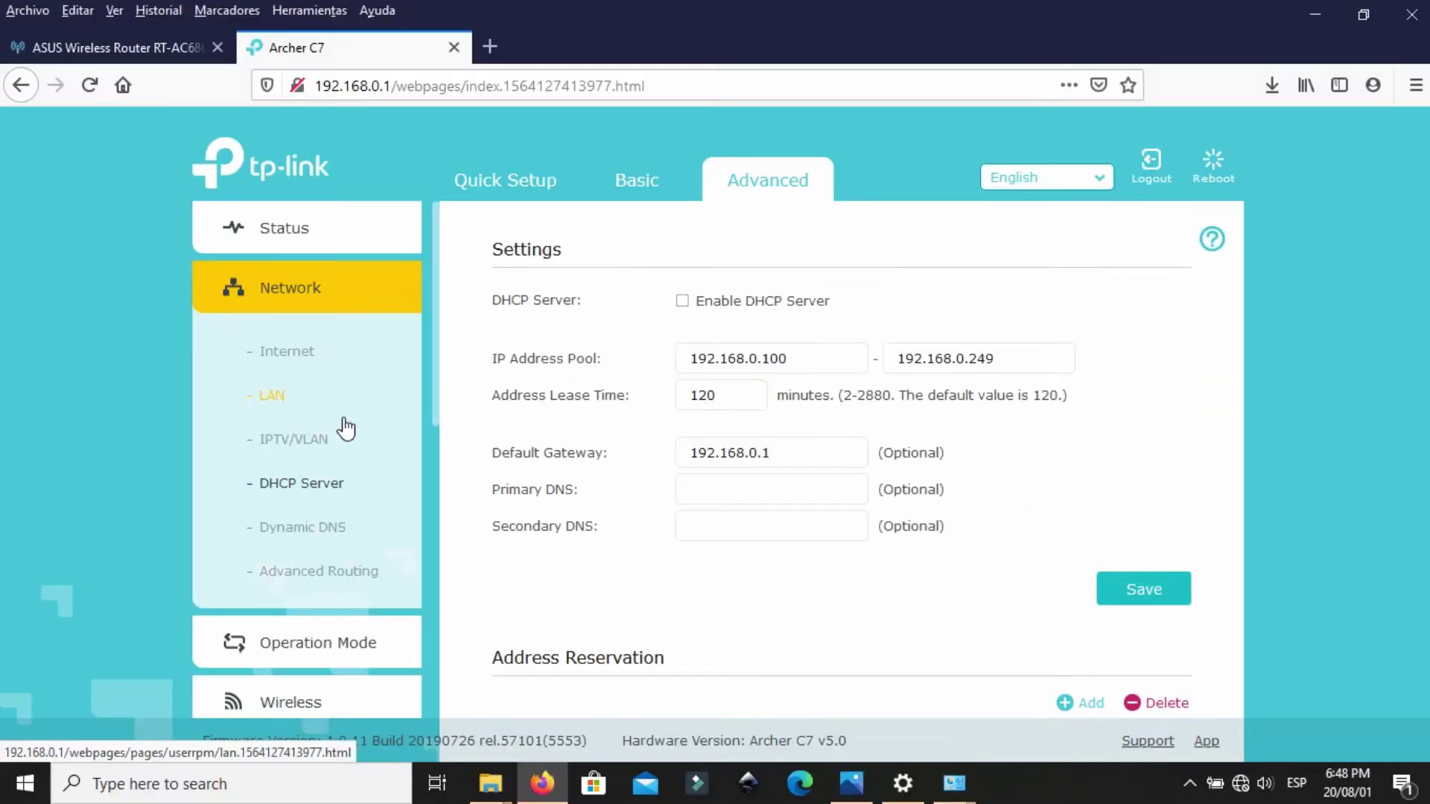
Save the new LAN address 192.168.1.2 so the router moves to its new login page.
click(320, 406)
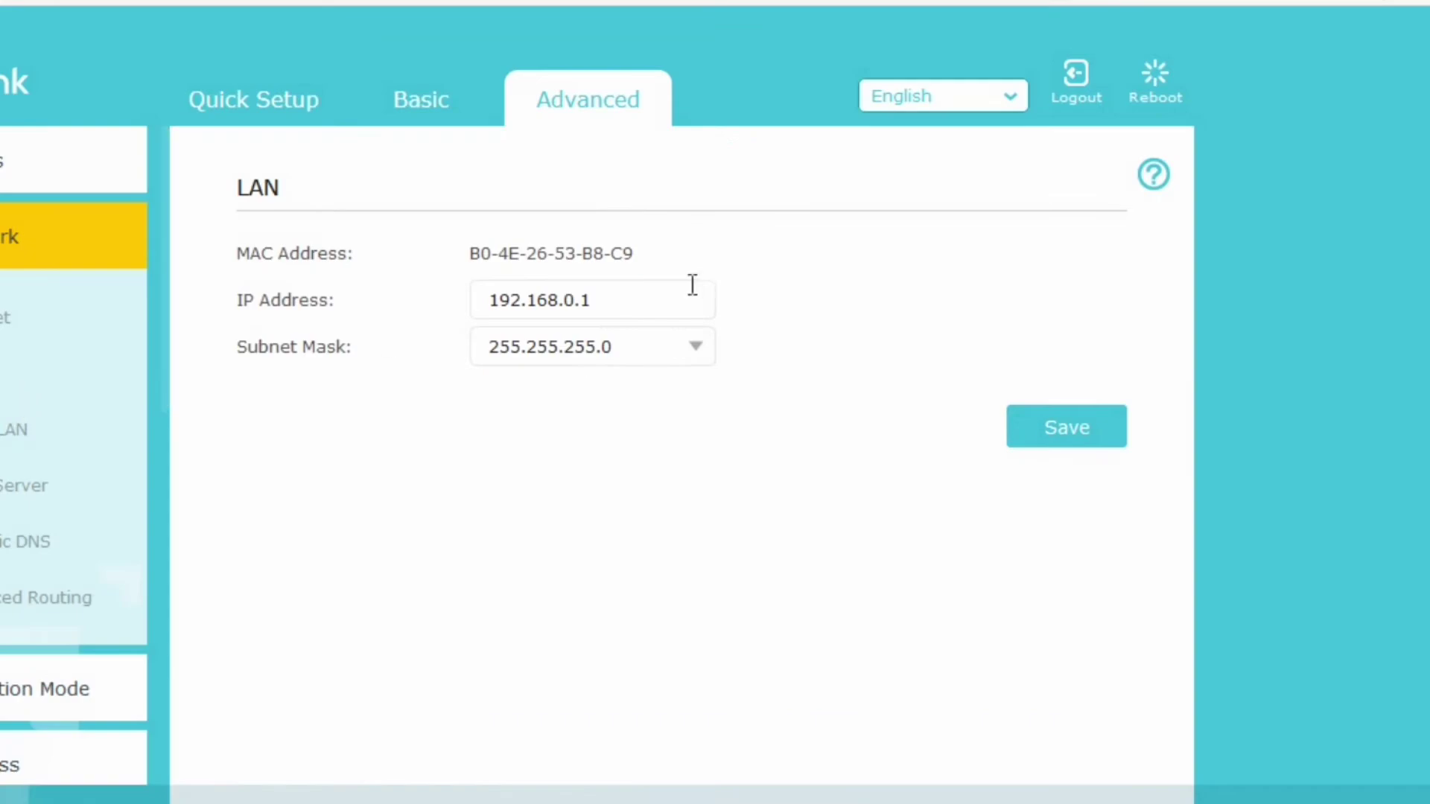
click(575, 298)
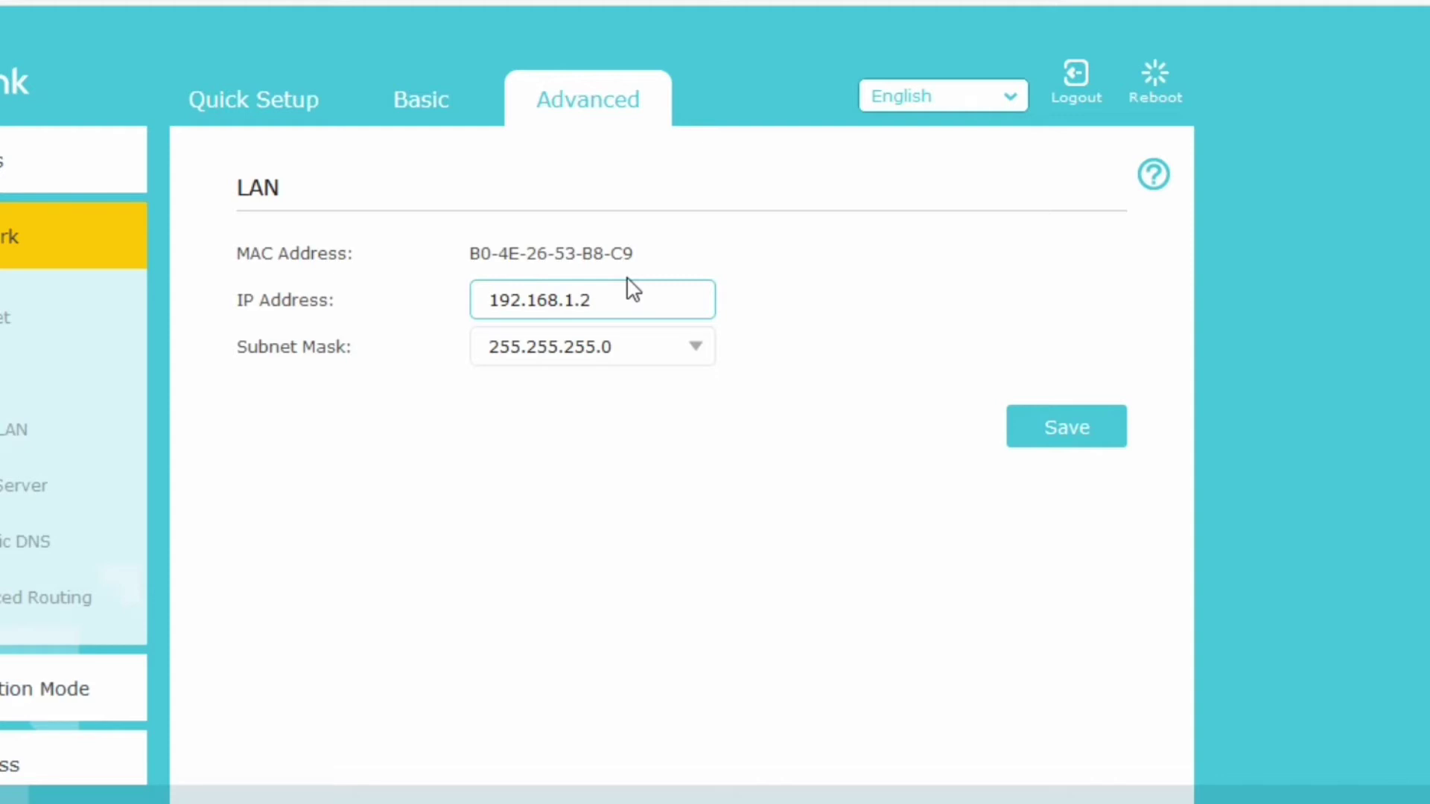
click(1066, 424)
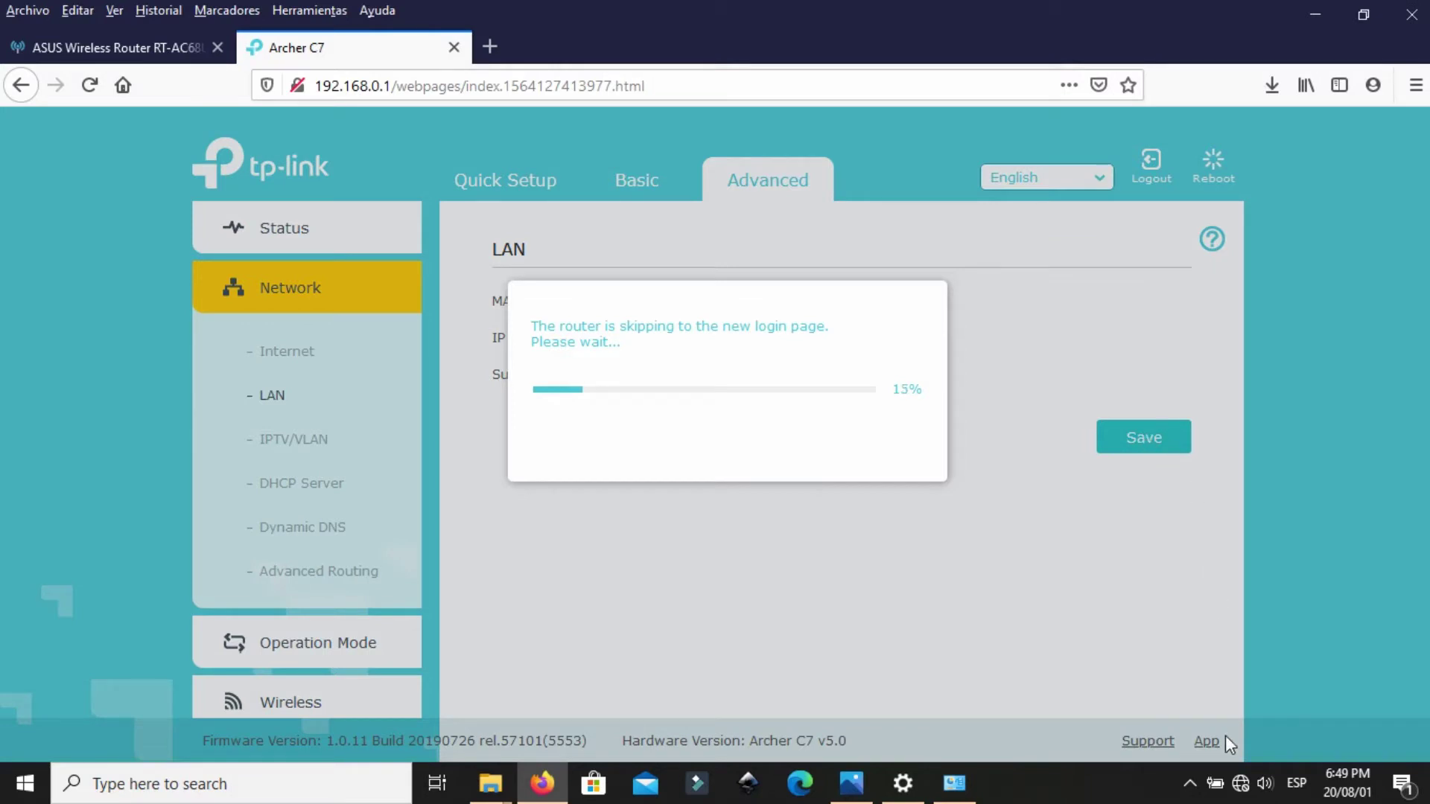
click(1240, 784)
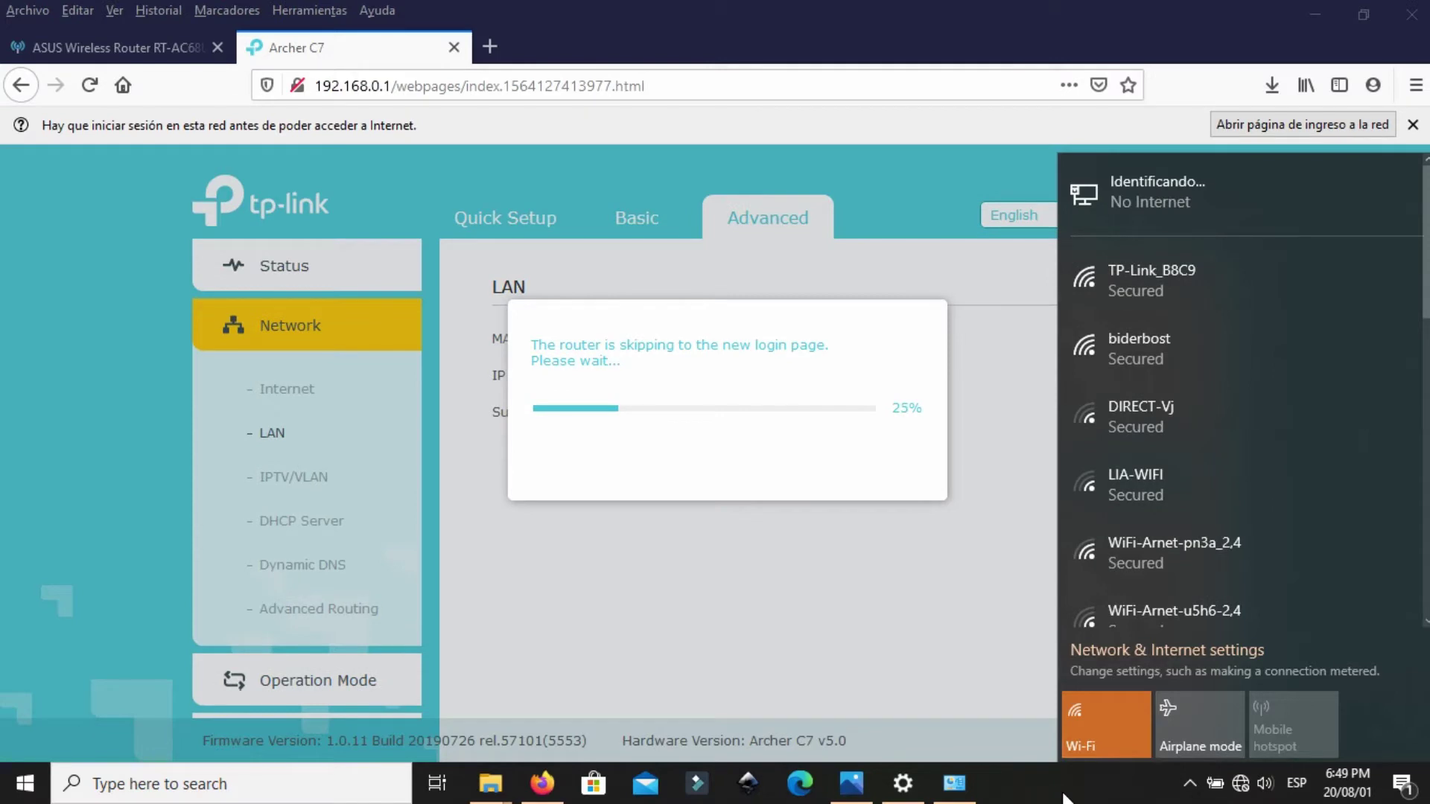
Open the Ethernet adapter's IPv4 properties from Network Connections.
click(903, 784)
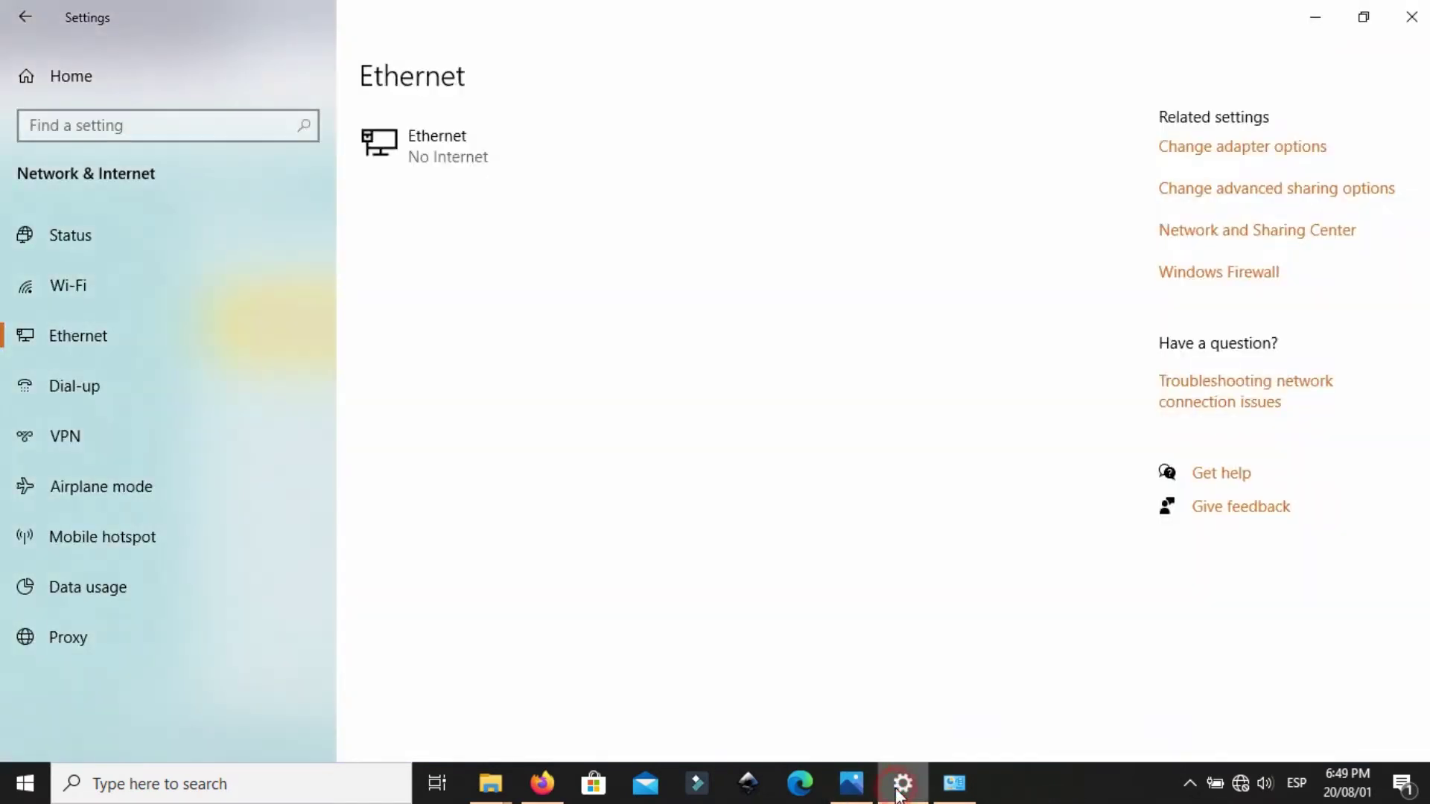
click(1248, 149)
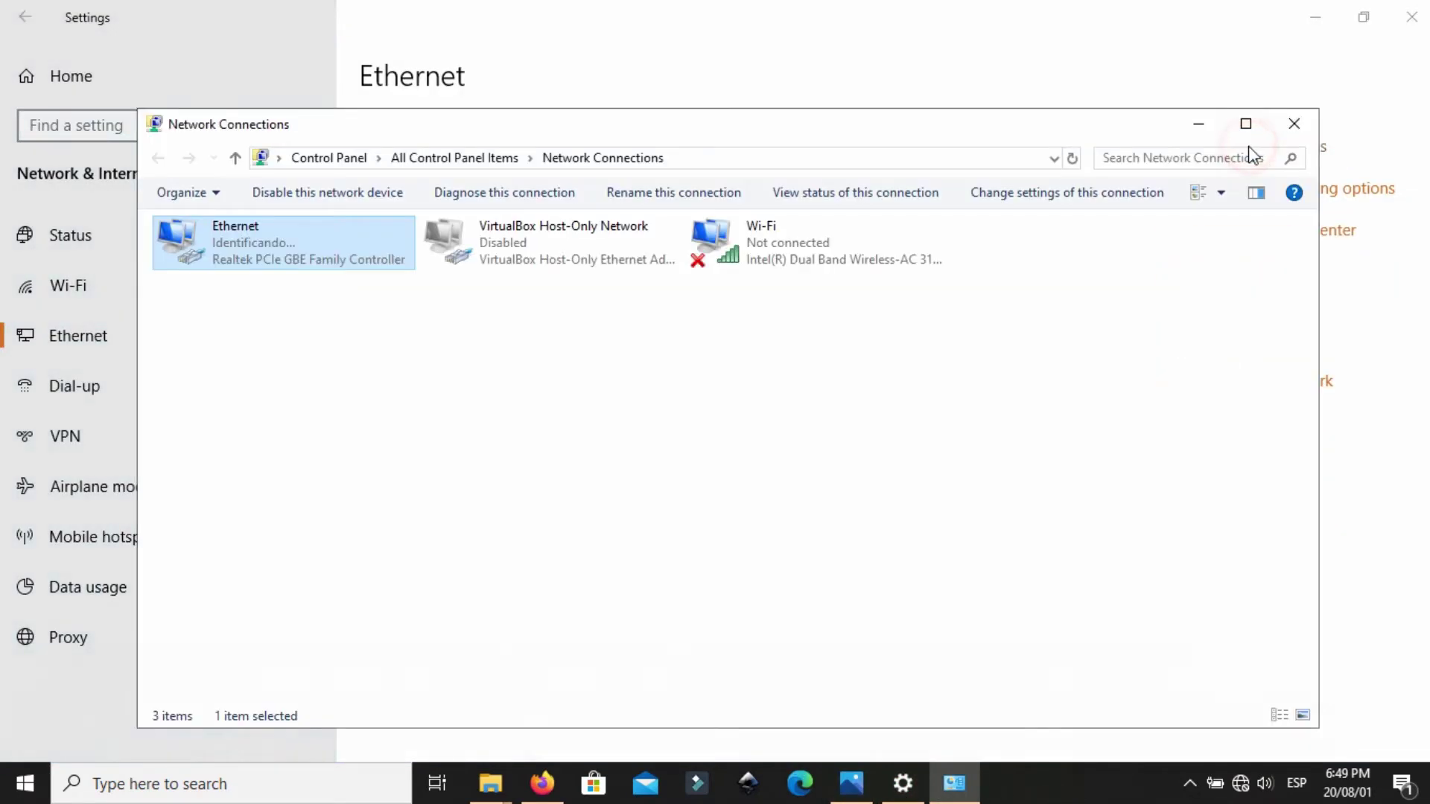
double_click(297, 255)
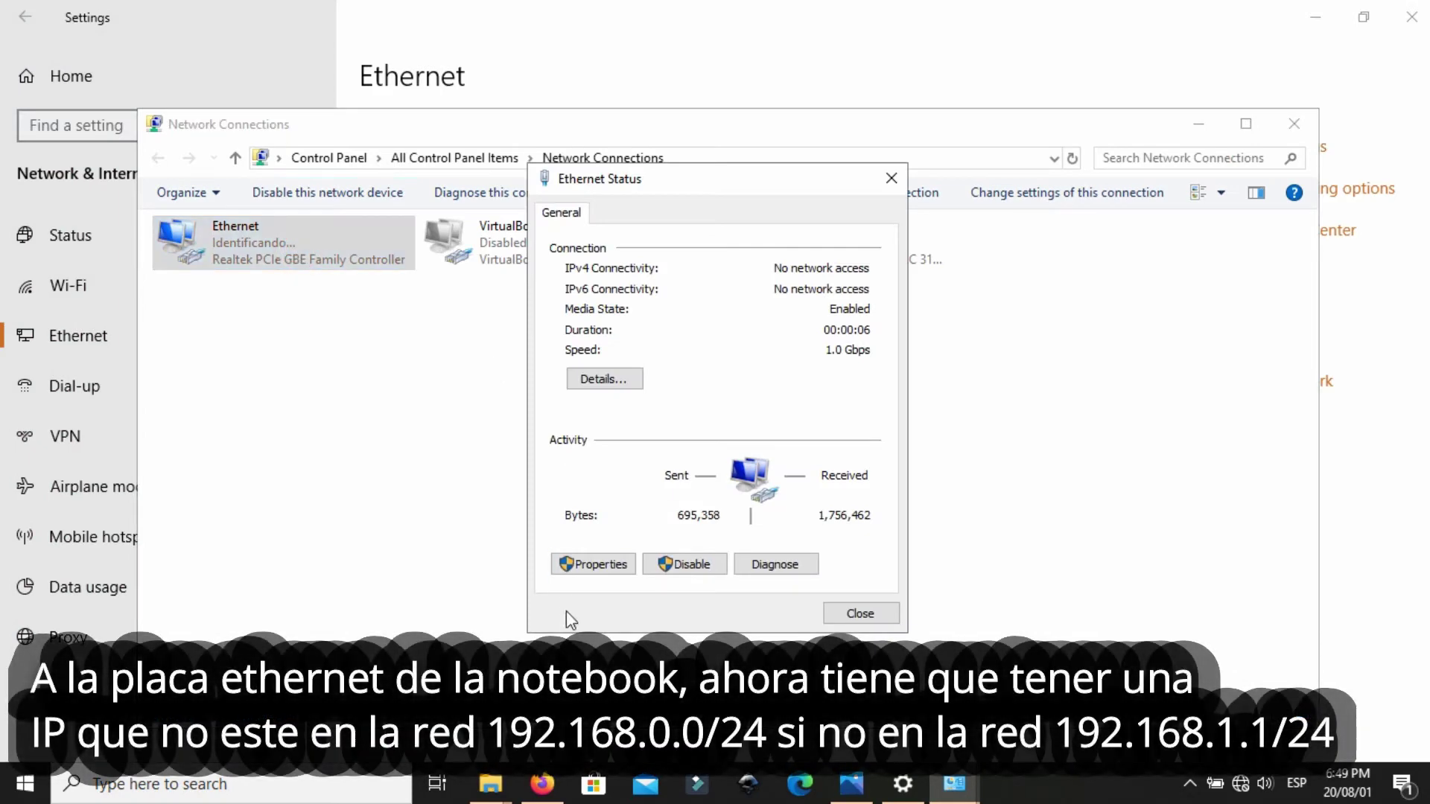
click(566, 569)
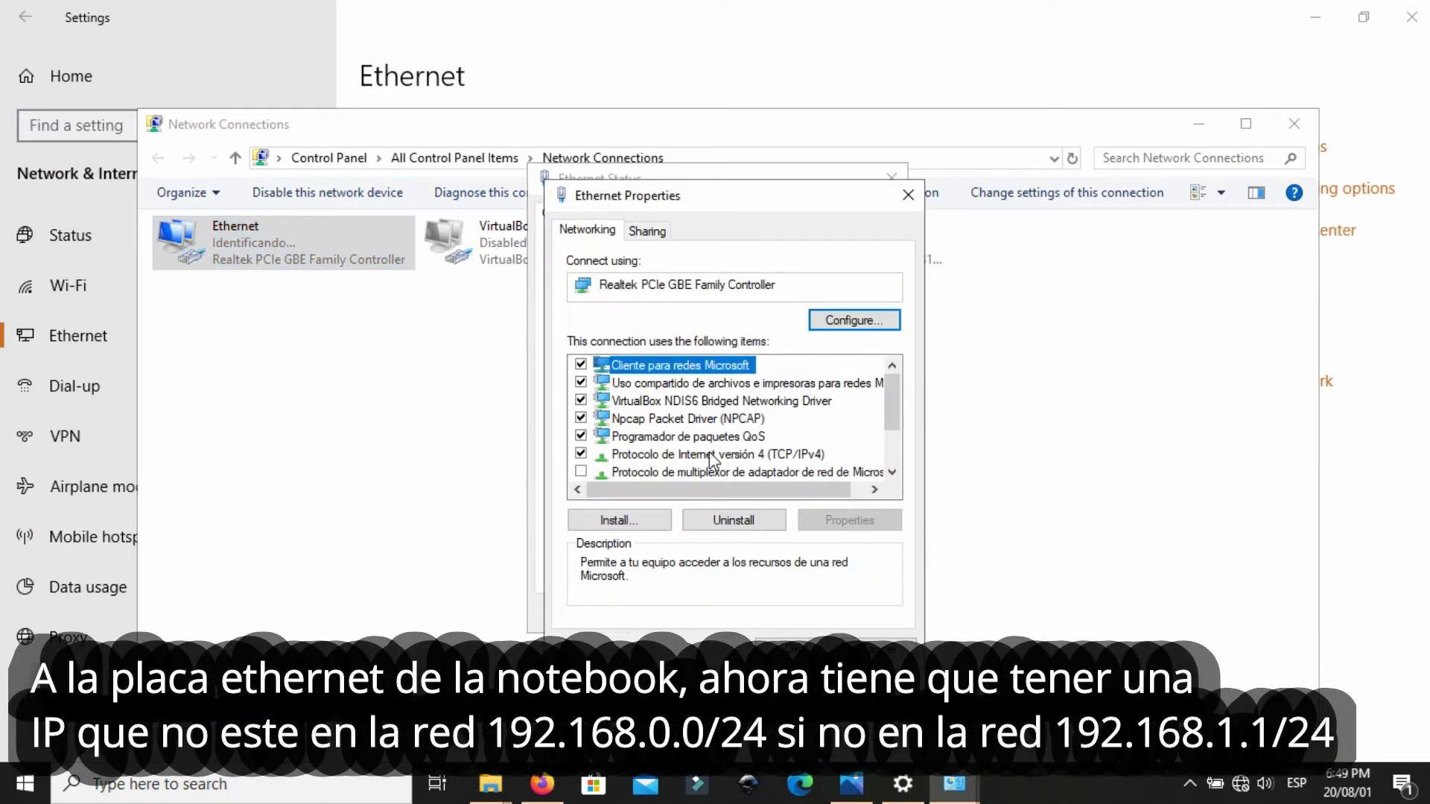
scroll(756, 451, down, 1)
click(722, 402)
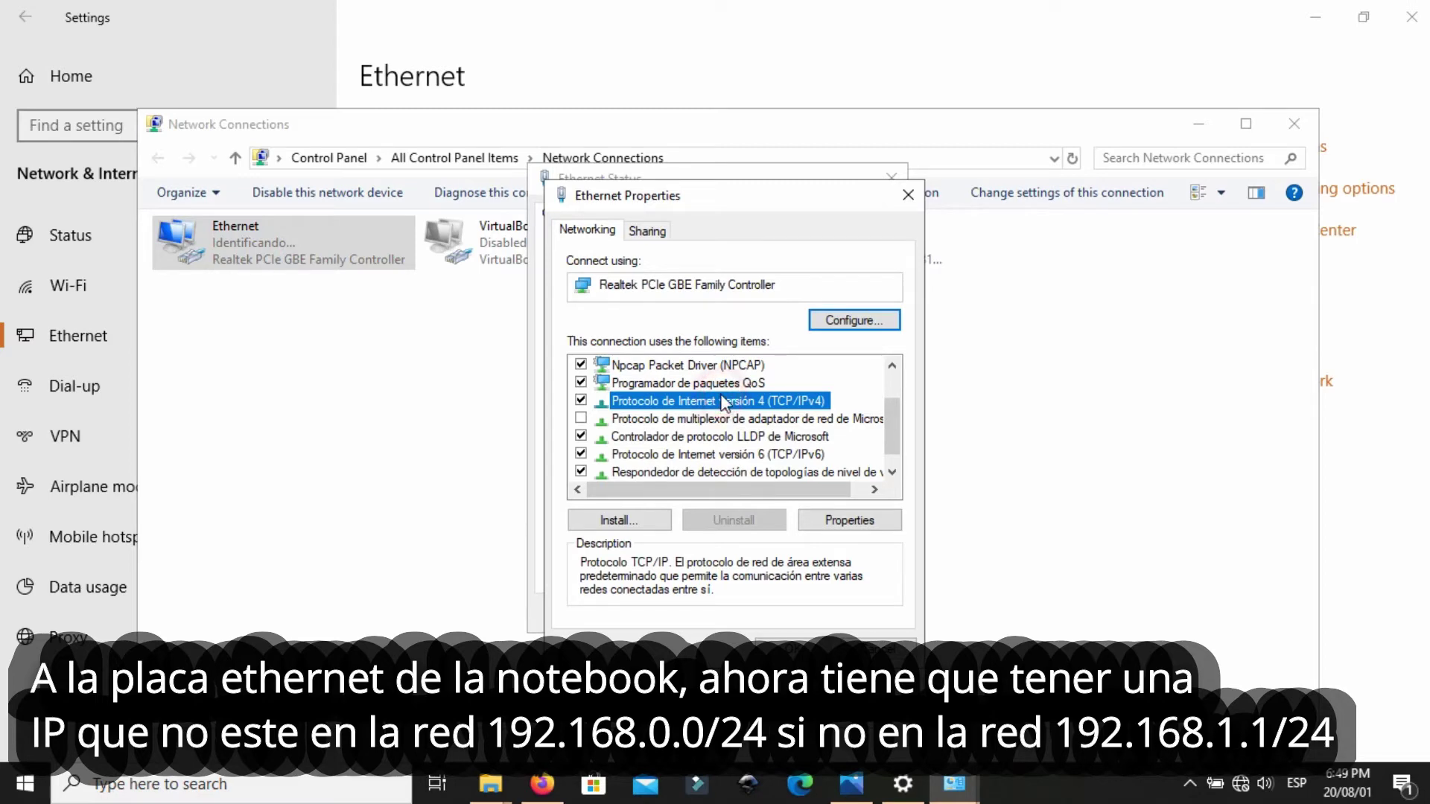
click(823, 523)
click(709, 425)
click(983, 275)
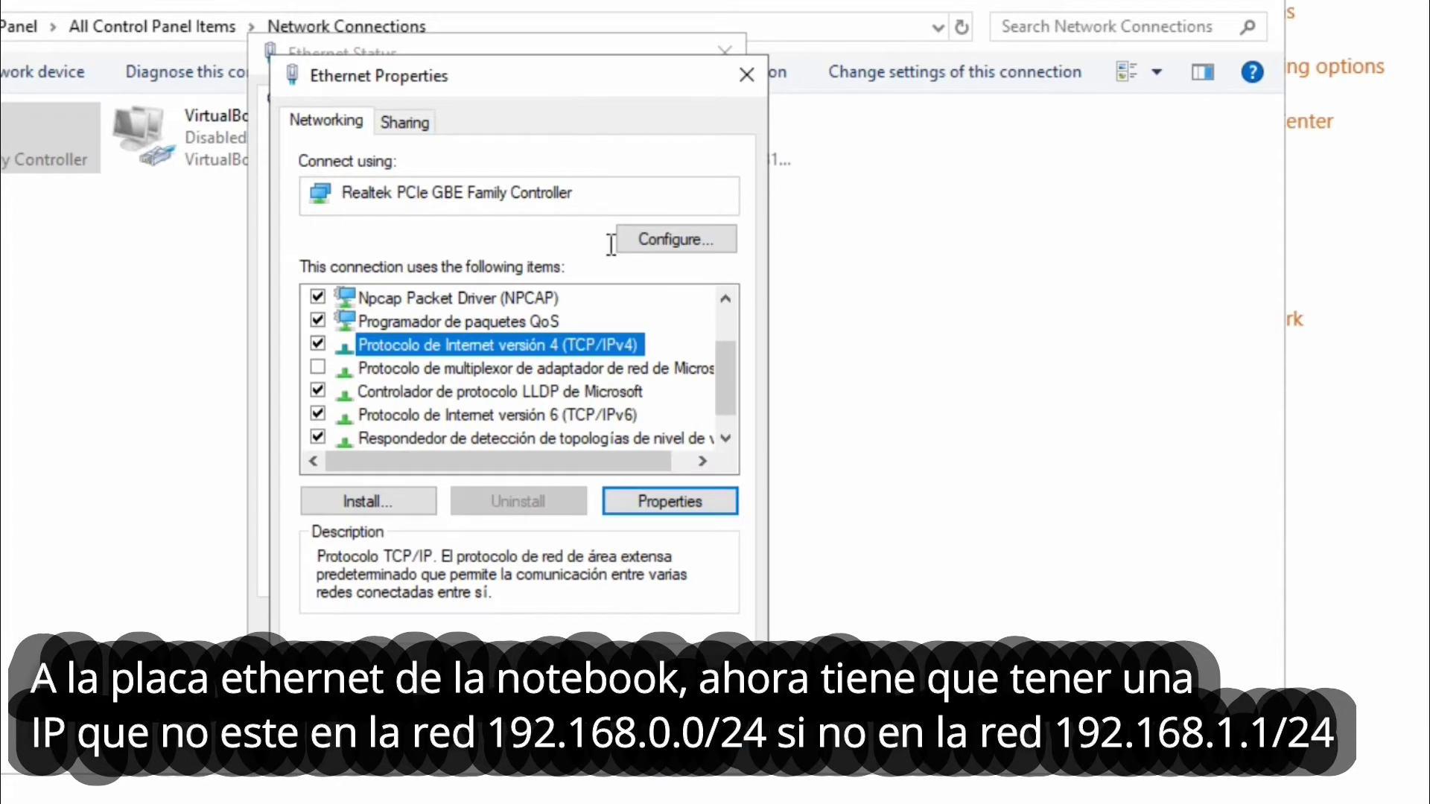
Give Ethernet static IP 192.168.1.56, mask 255.255.255.0 and gateway 192.168.1.1.
scroll(629, 435, down, 1)
scroll(612, 365, up, 4)
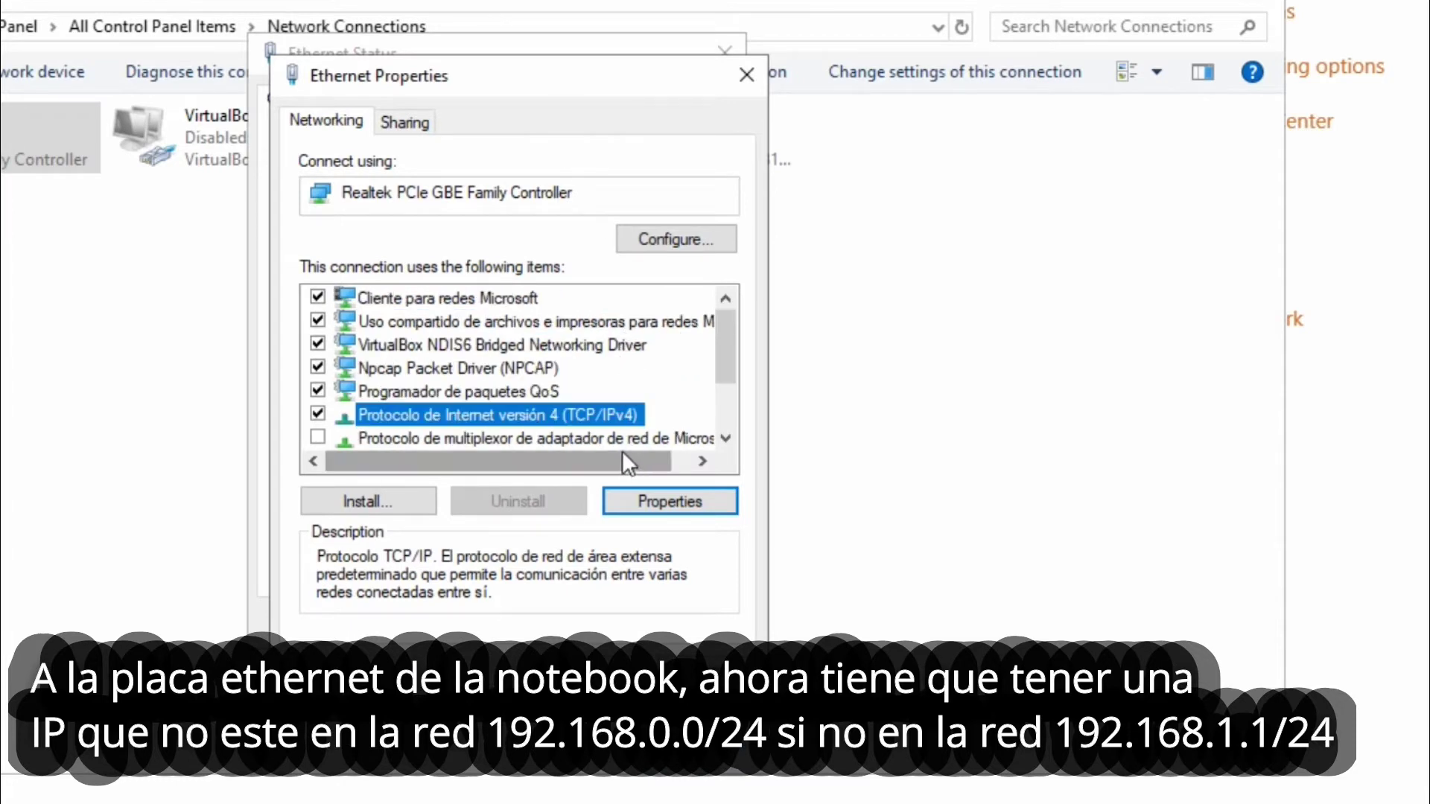
click(655, 501)
click(501, 376)
click(616, 412)
text(192.168.)
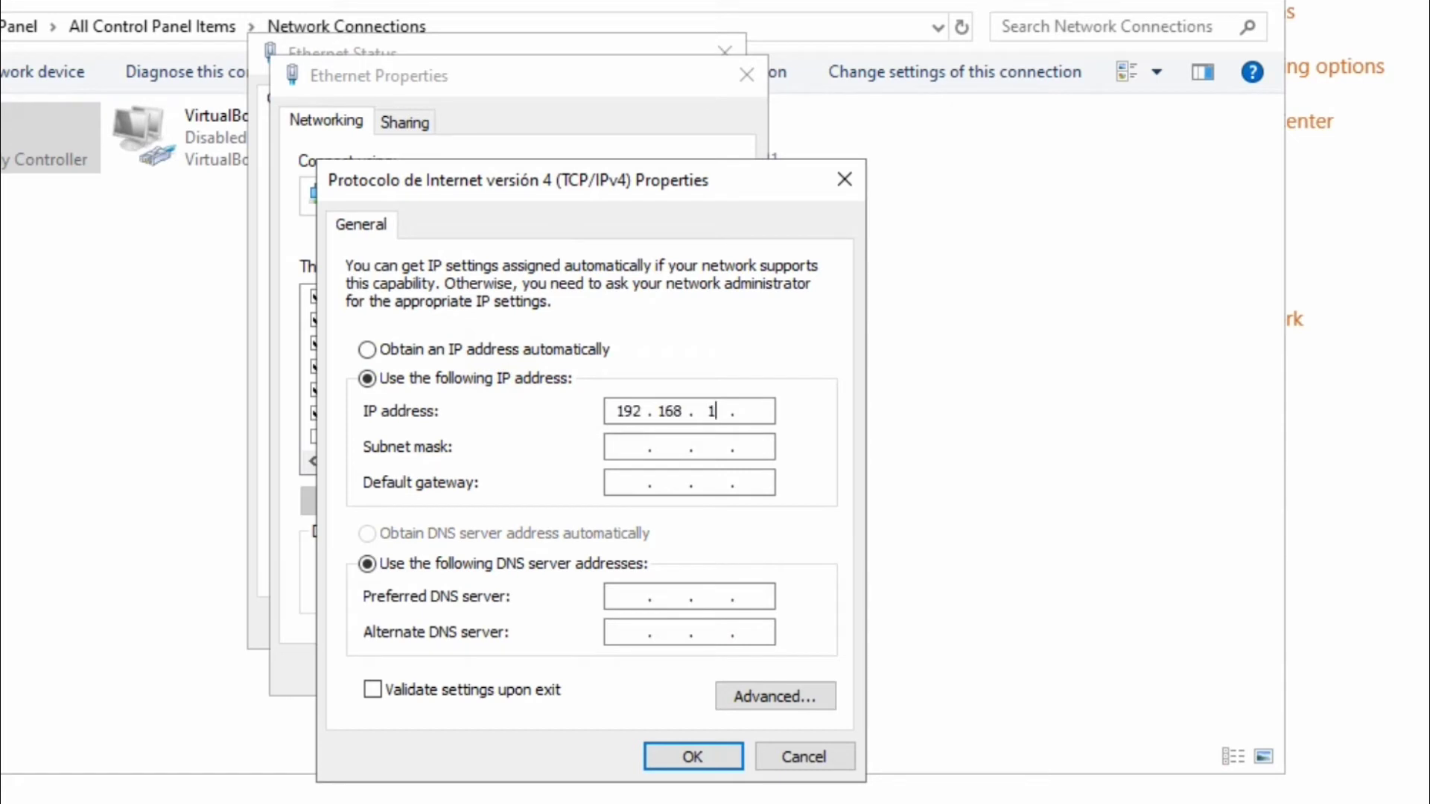
text(1.56)
key(Tab)
key(Tab)
text(192.168.1.1)
key(Tab)
key(Tab)
text(192 . 168 .)
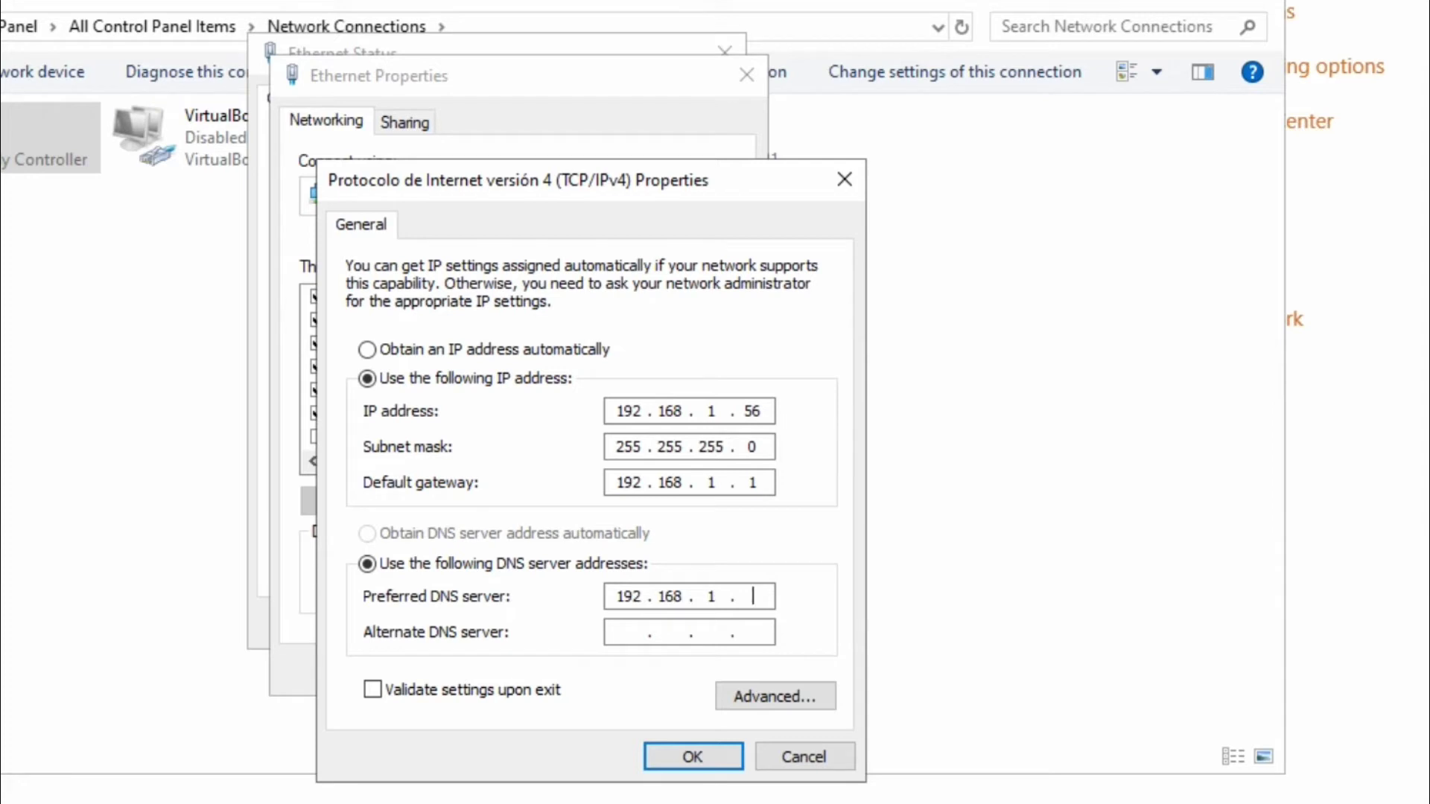
Confirm the new IPv4 settings and close the Ethernet property dialogs.
click(690, 754)
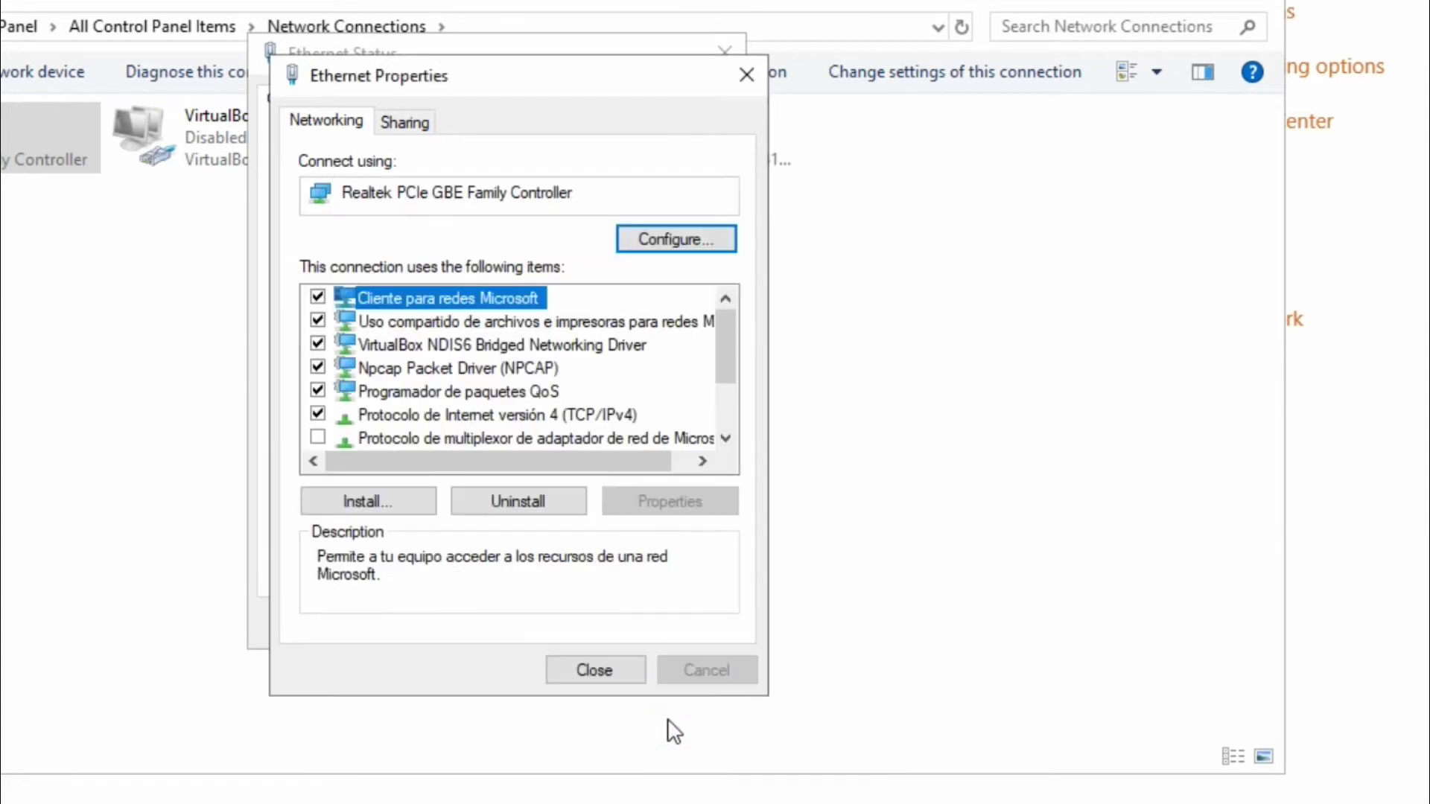
click(590, 672)
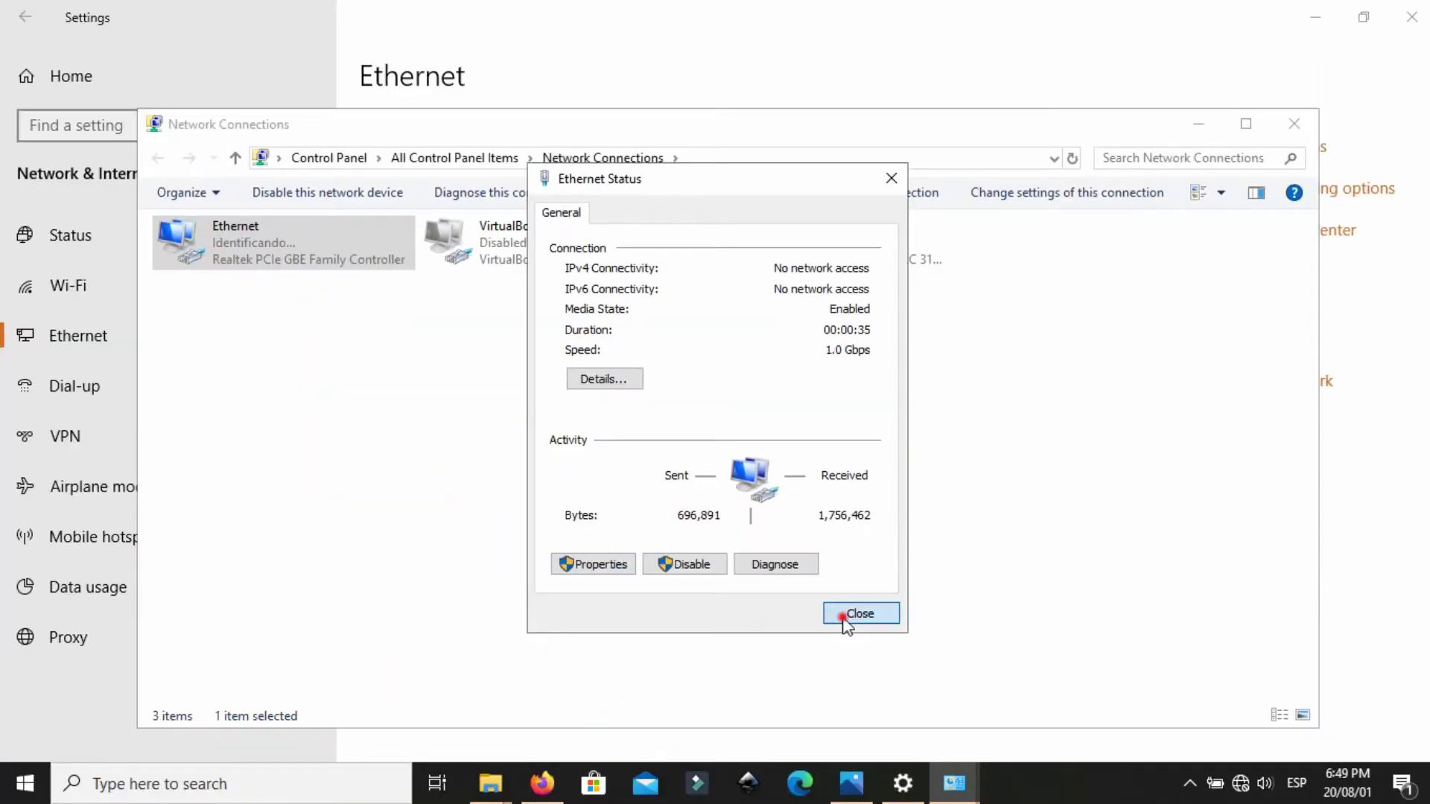
click(663, 622)
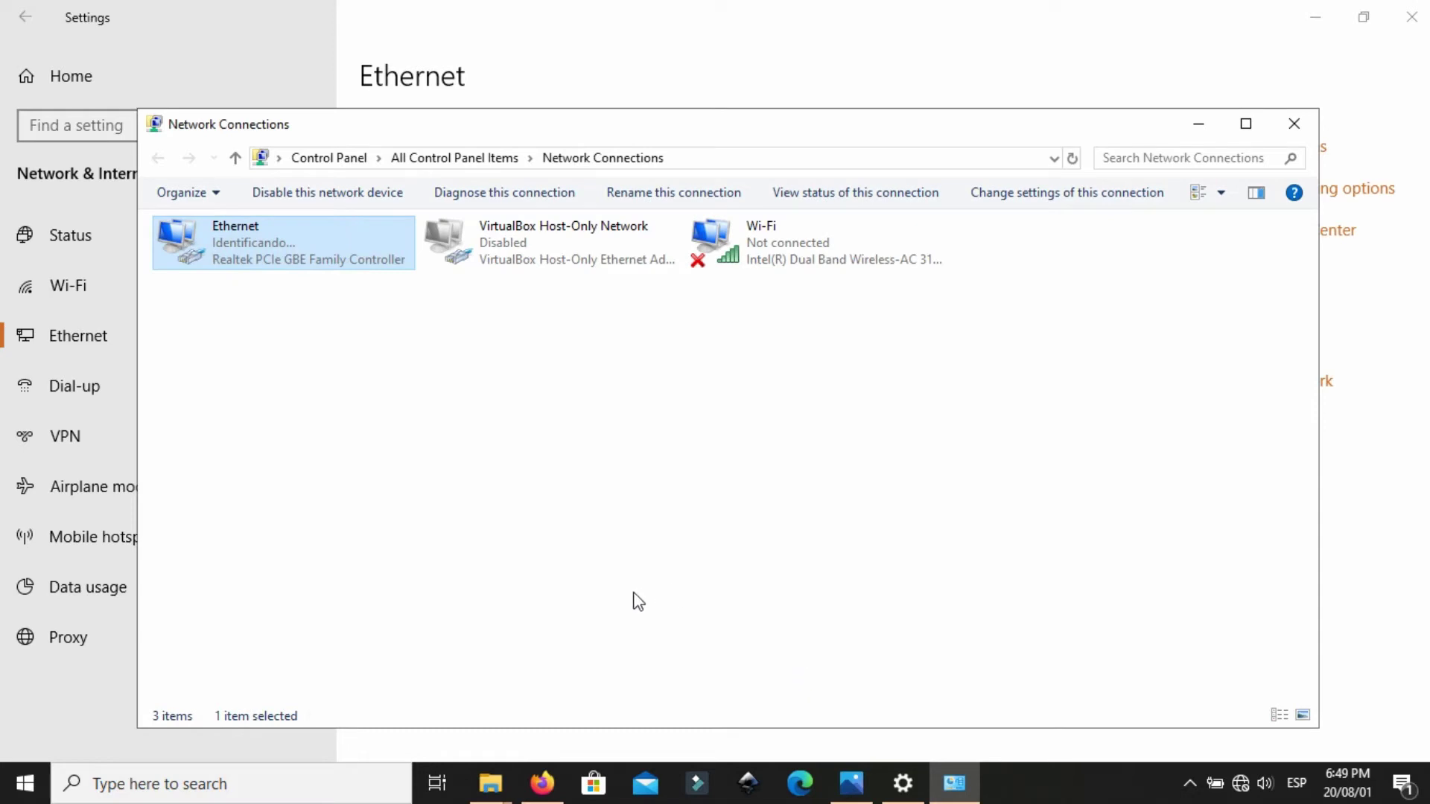
click(542, 784)
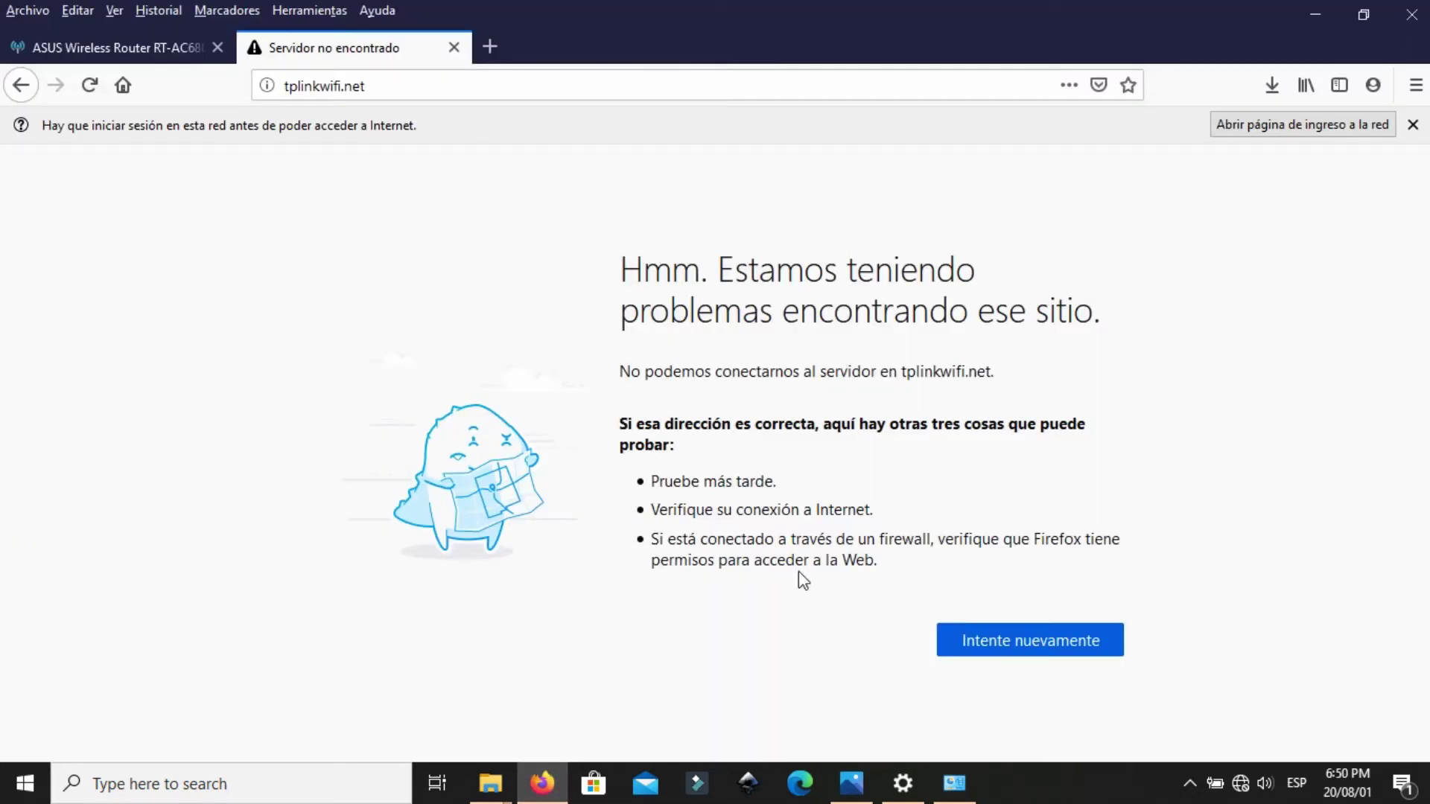
Log in to the Archer C7 web interface at 192.168.1.2 with the router password.
click(488, 47)
click(502, 83)
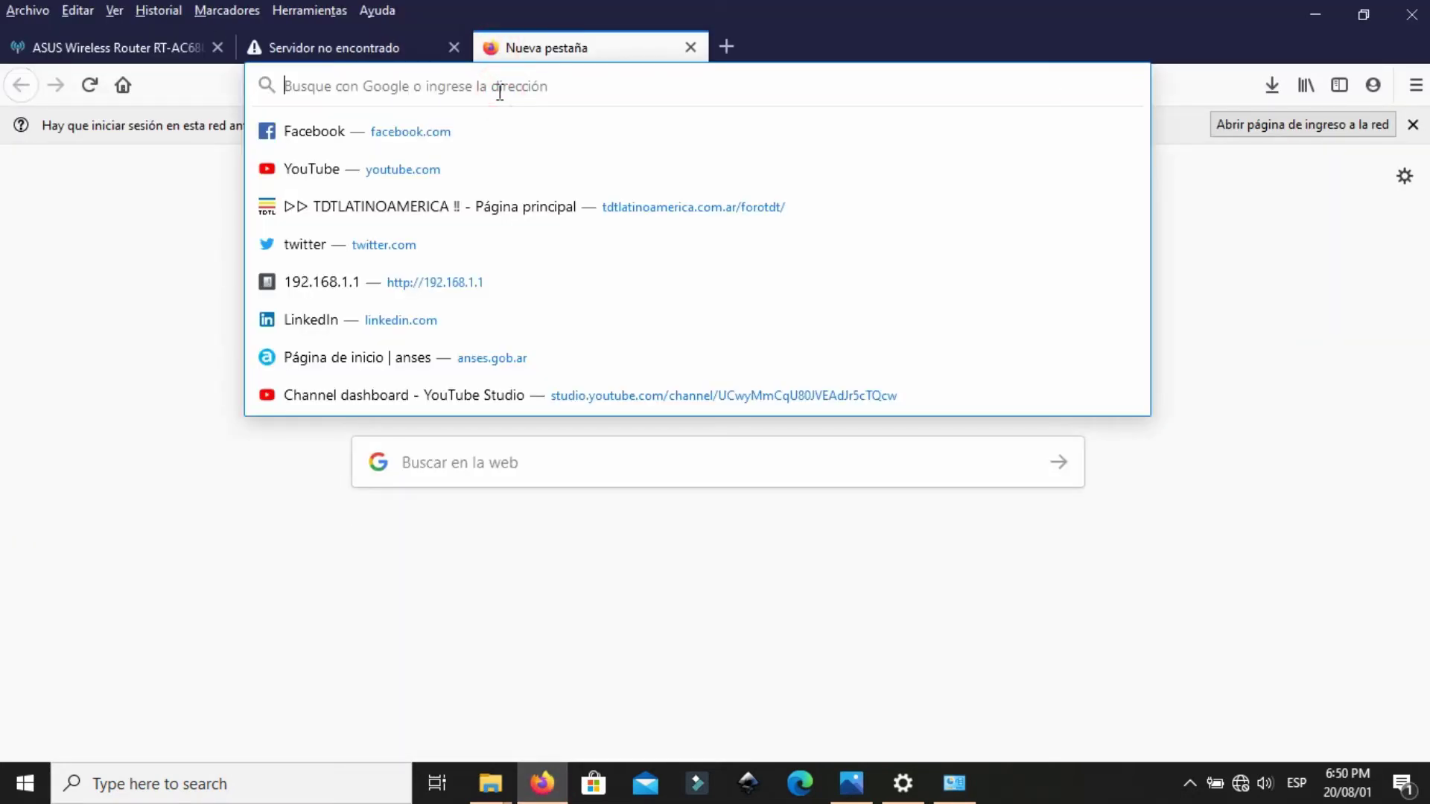
text(192.168.1.2)
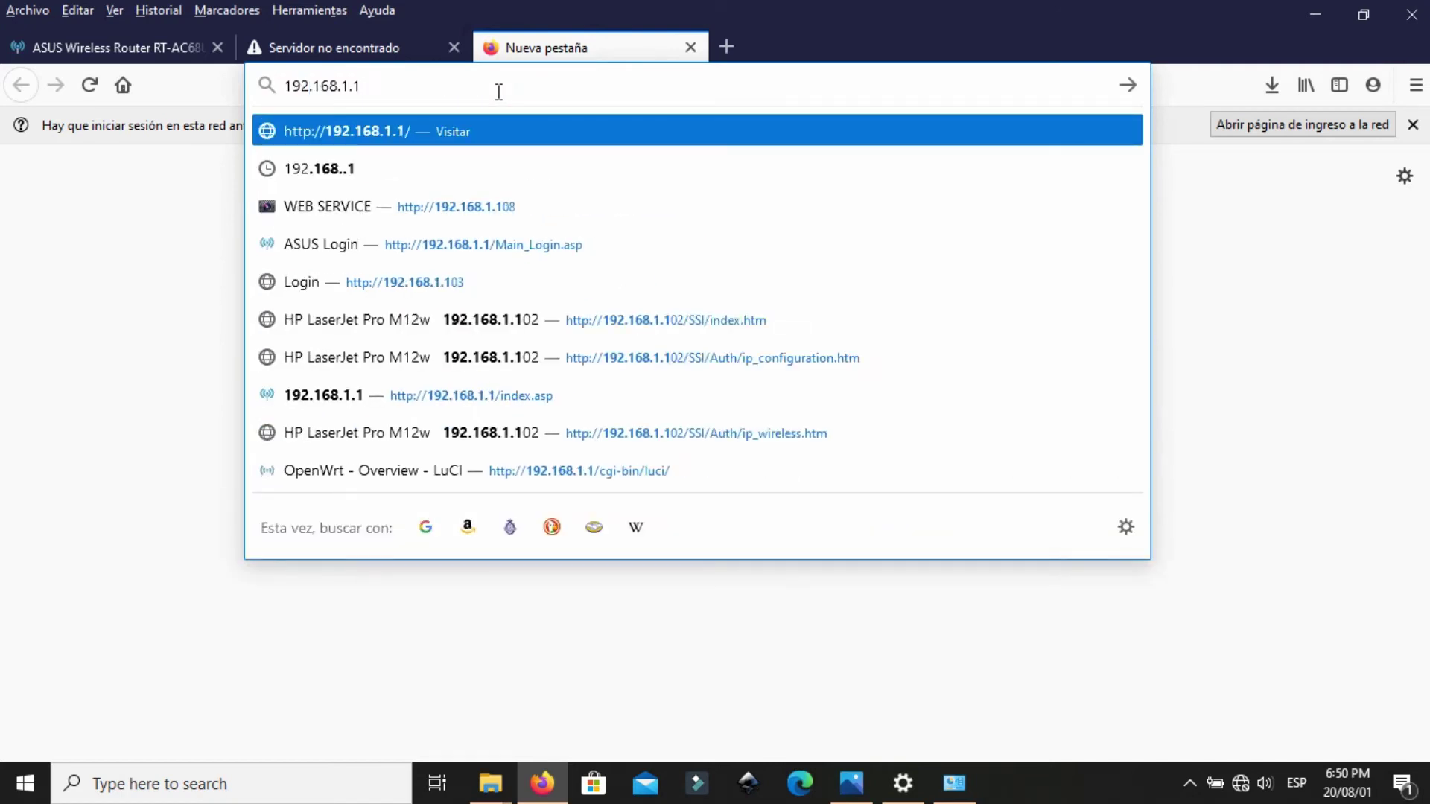
key(Return)
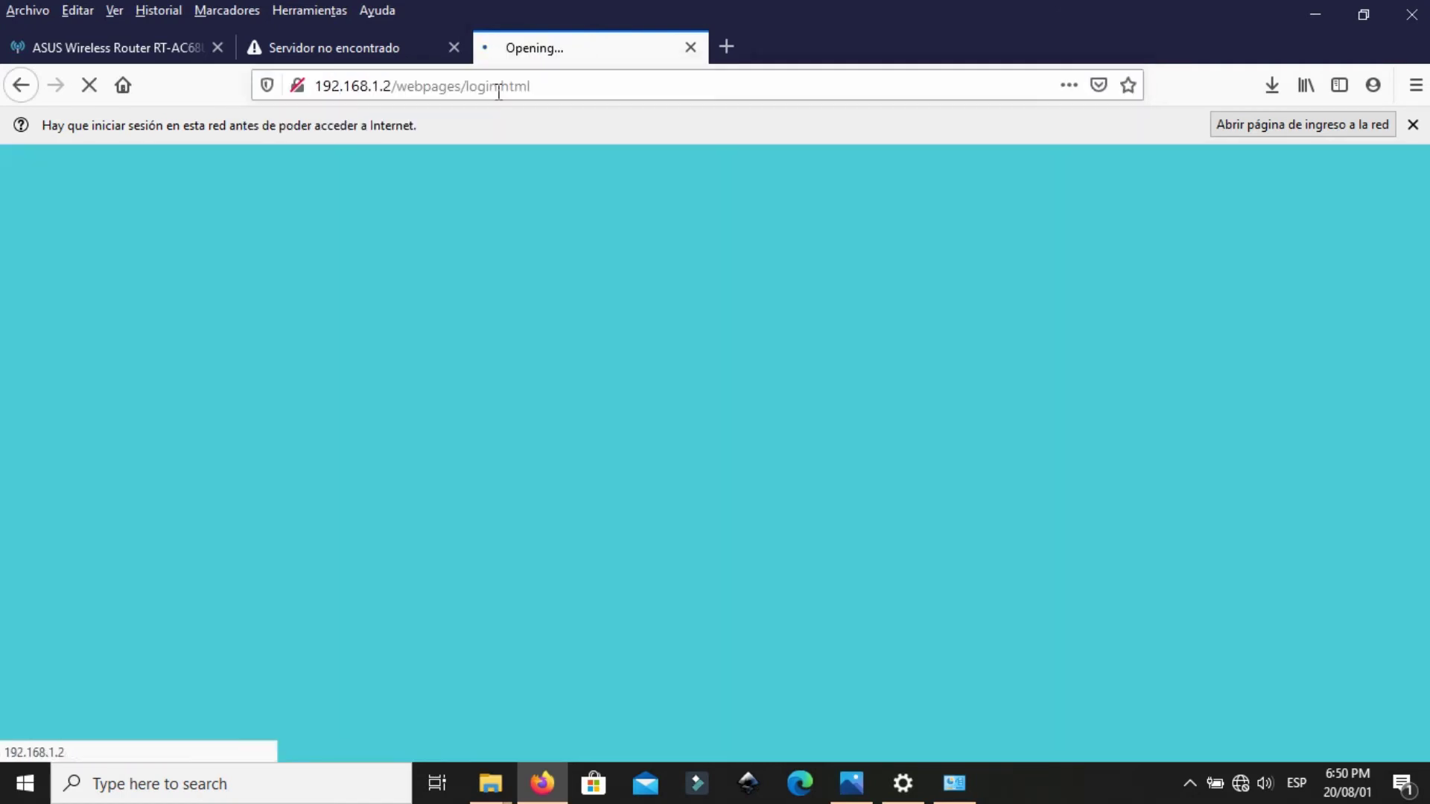
click(1413, 125)
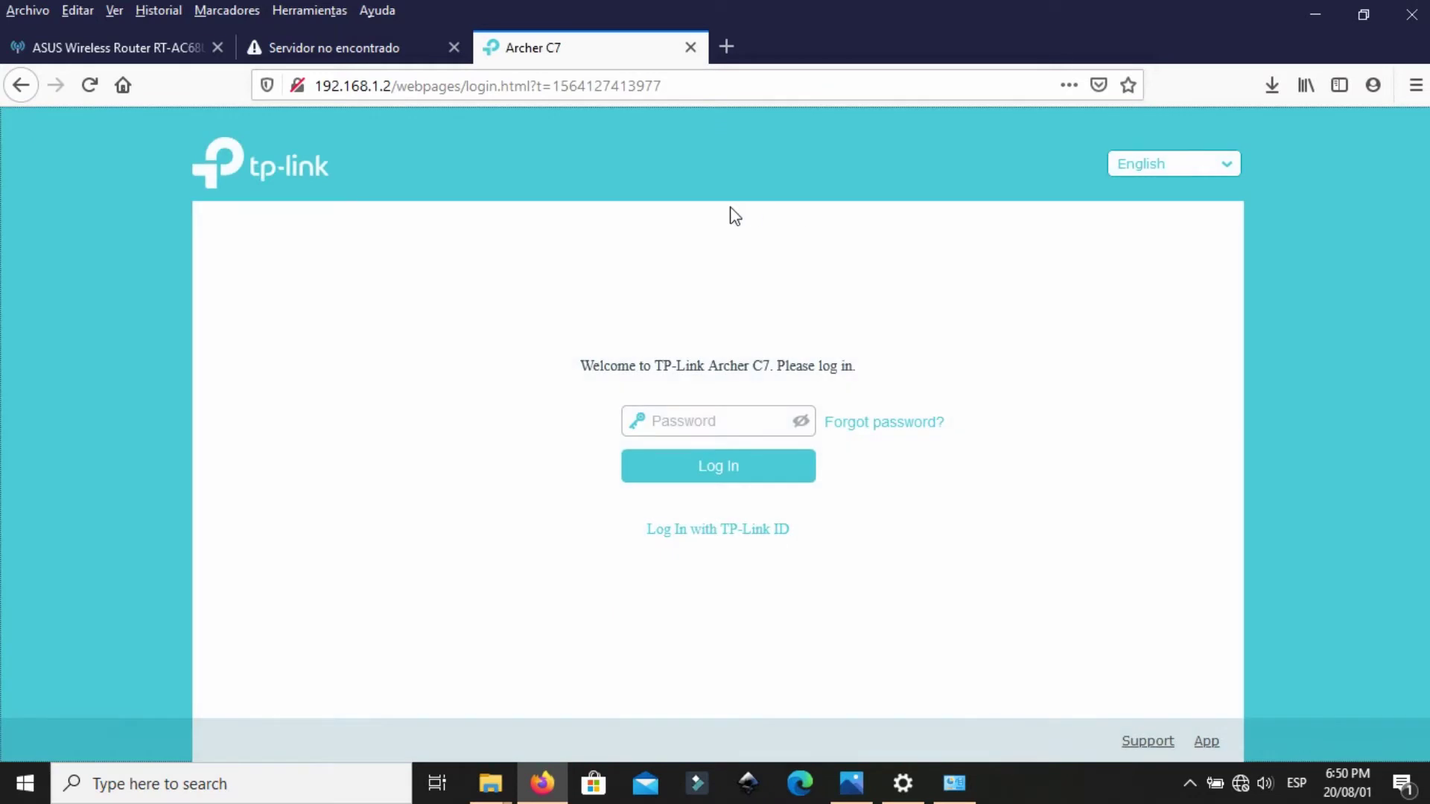
click(709, 419)
text(a)
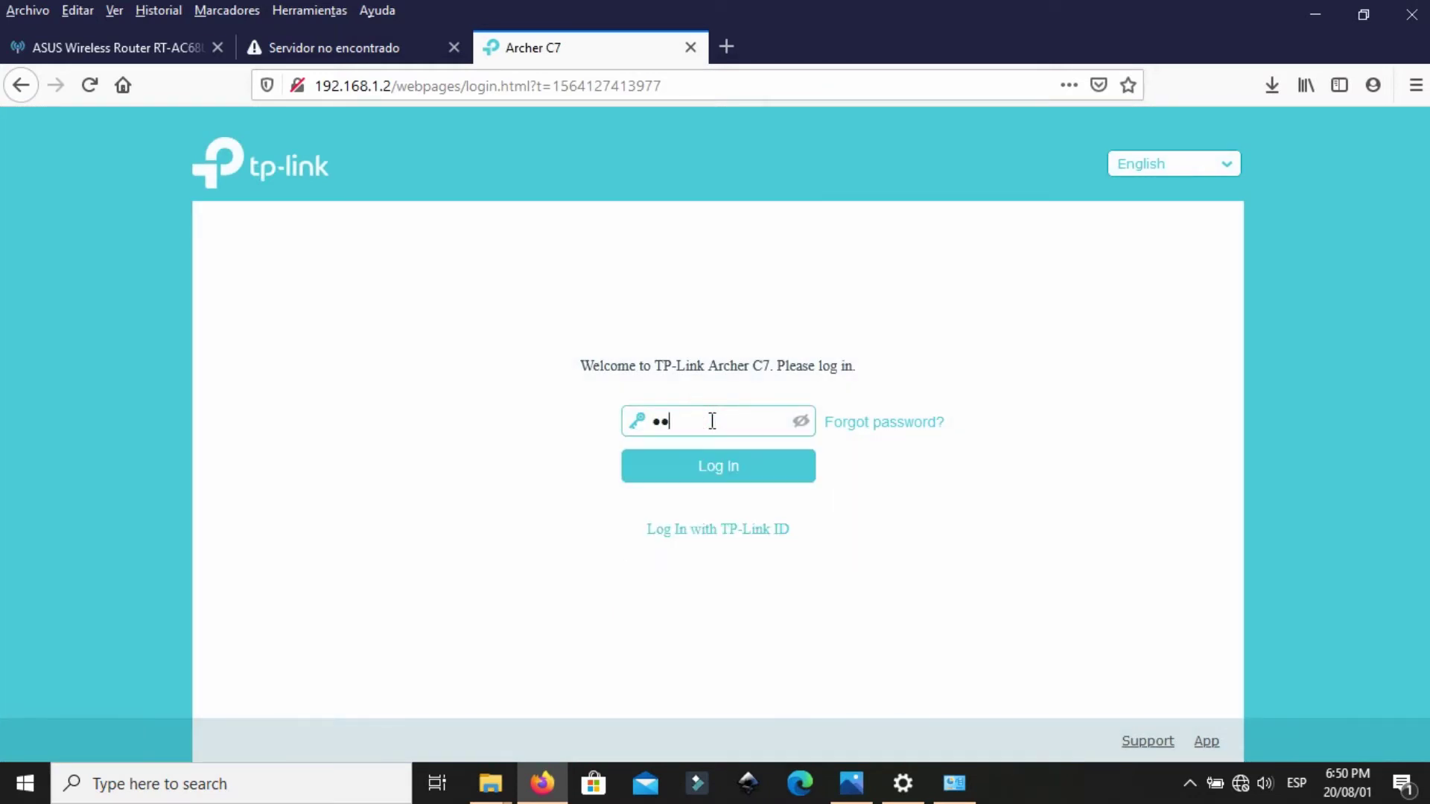
key(Return)
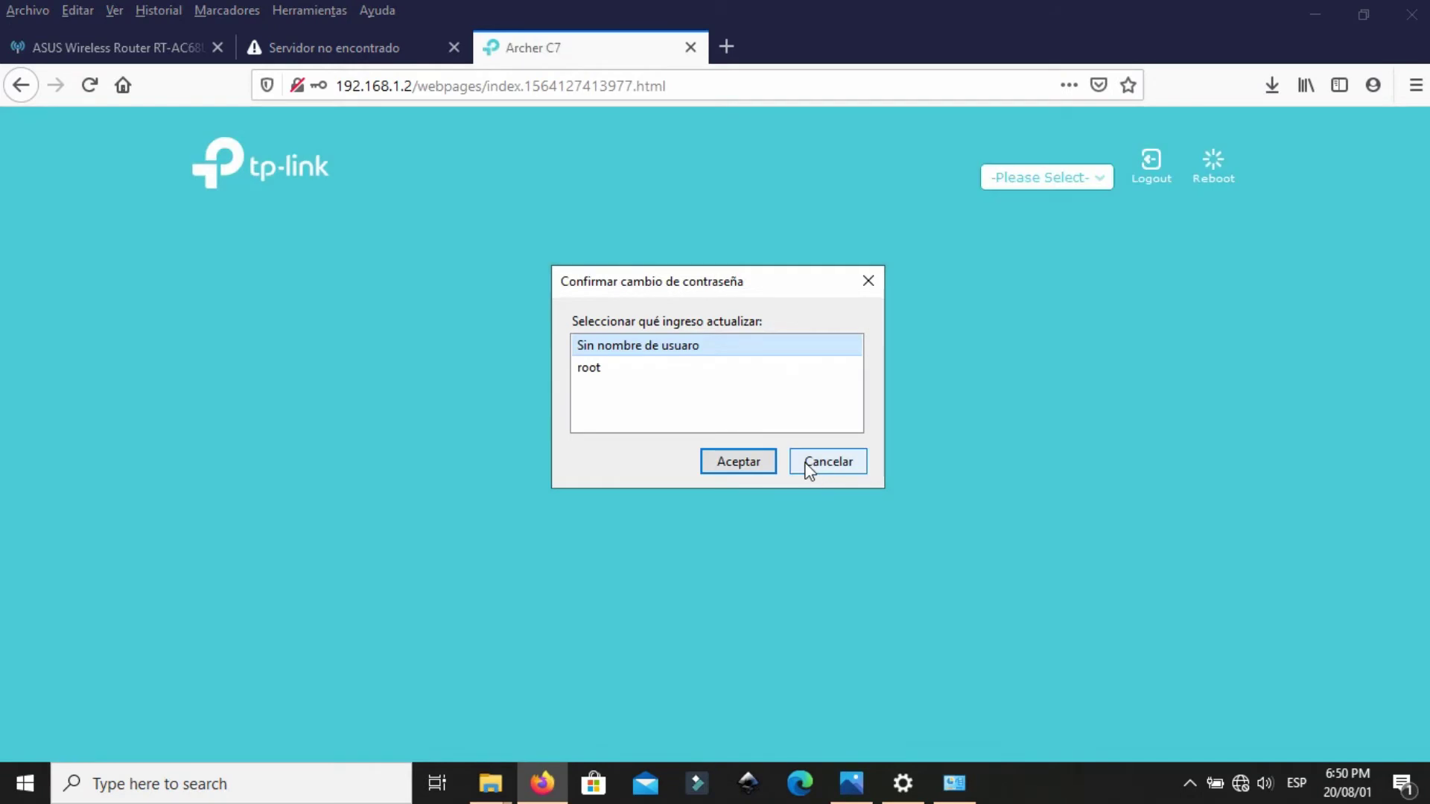
click(809, 466)
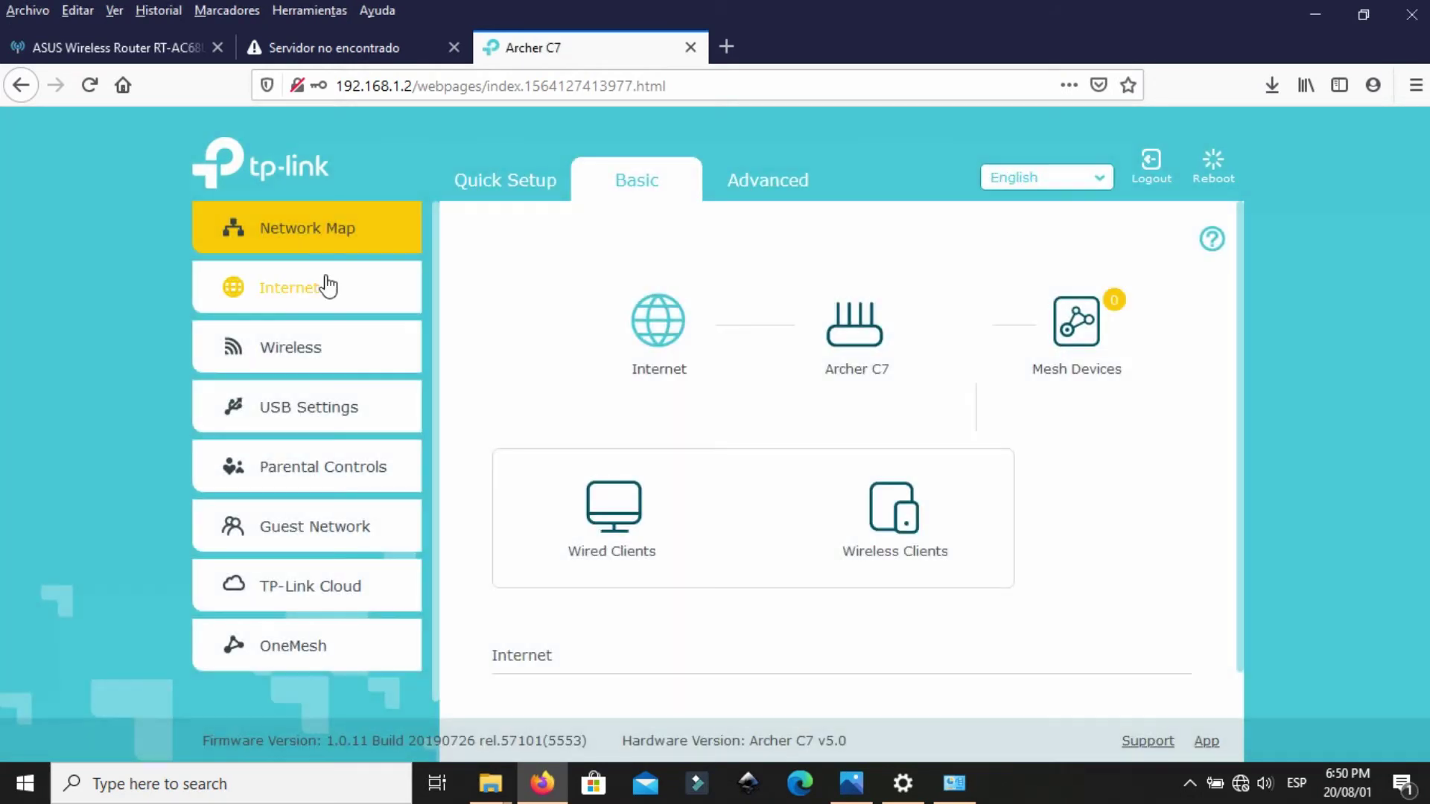
Review the Wireless settings page under Advanced settings.
click(765, 193)
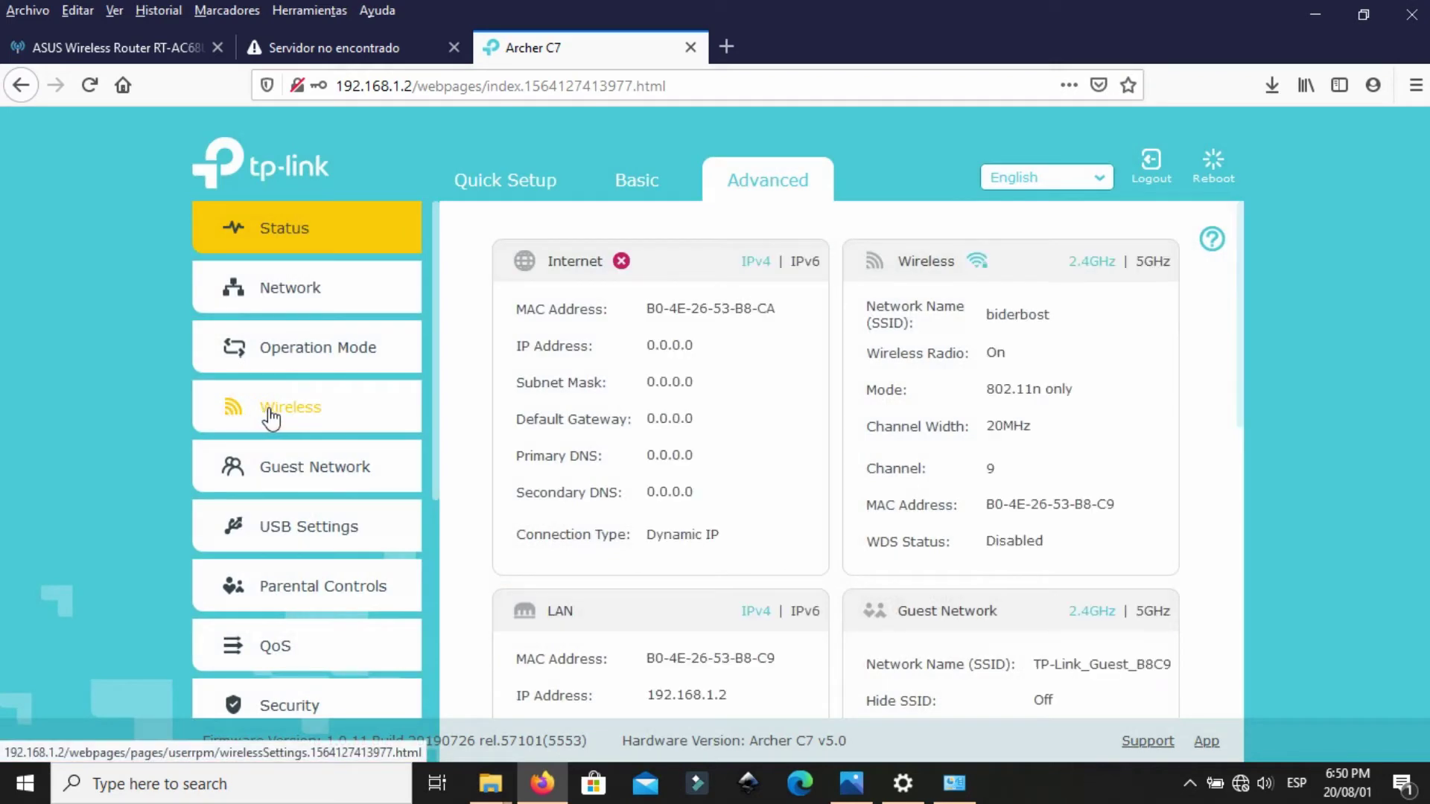
click(271, 416)
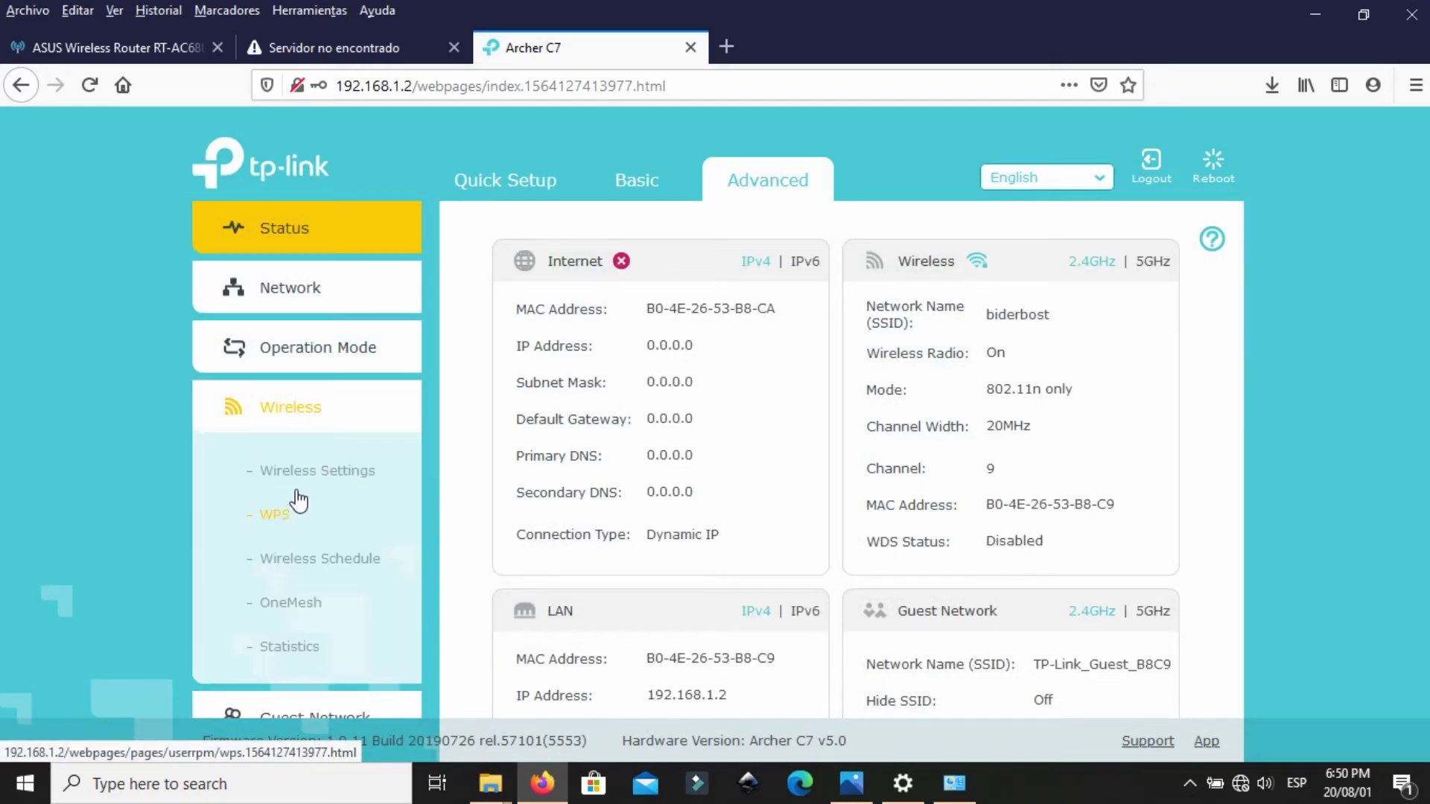
click(322, 472)
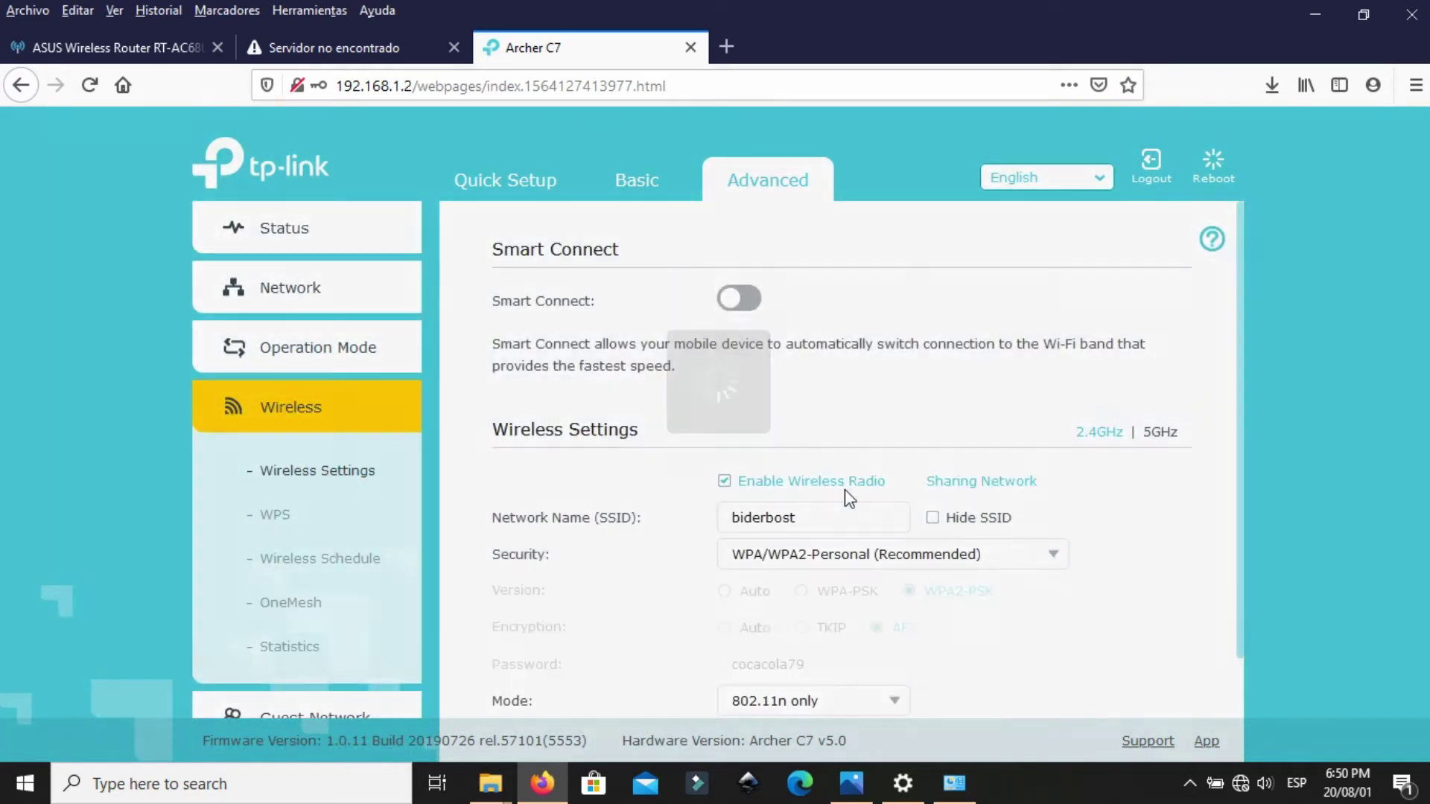
scroll(864, 479, down, 2)
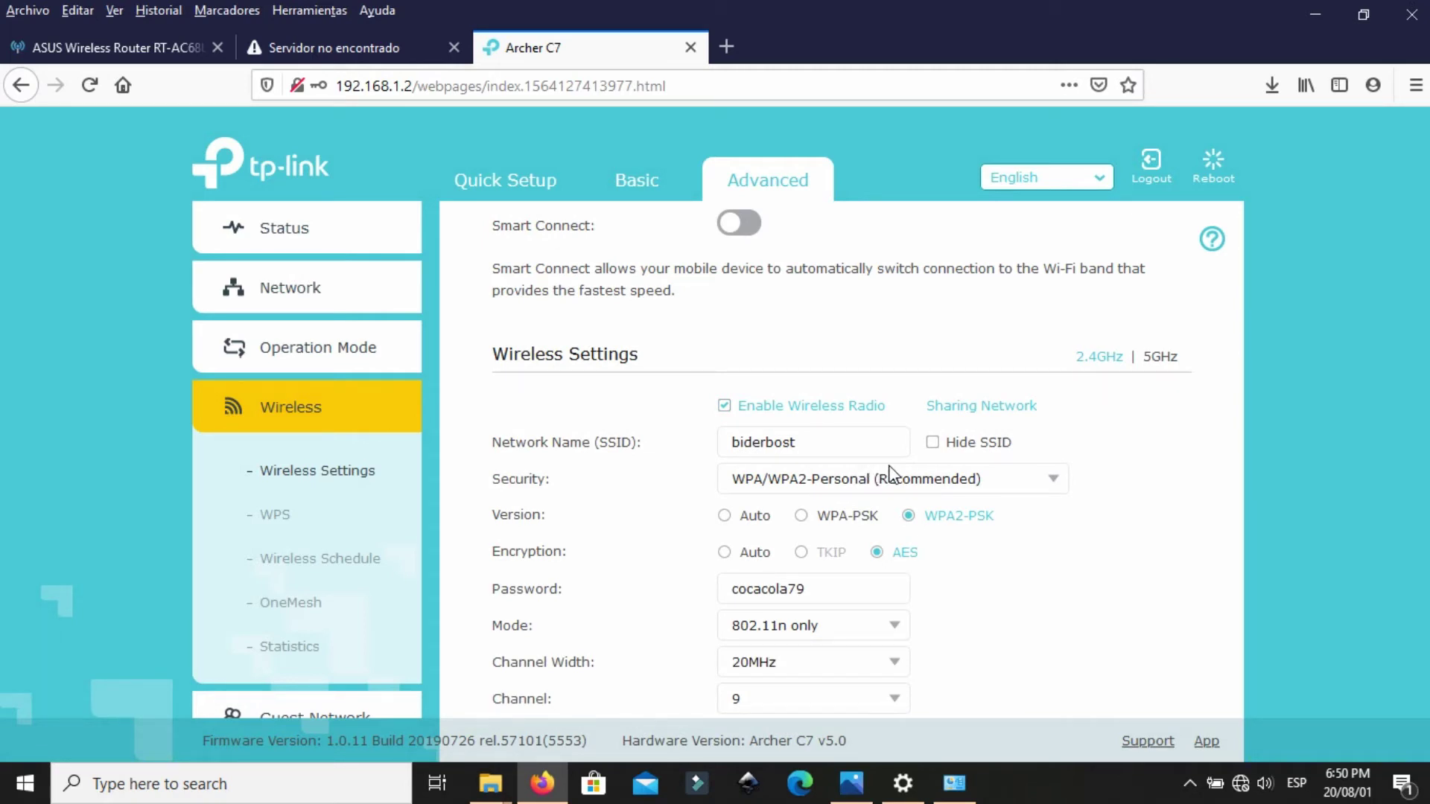
scroll(890, 477, down, 3)
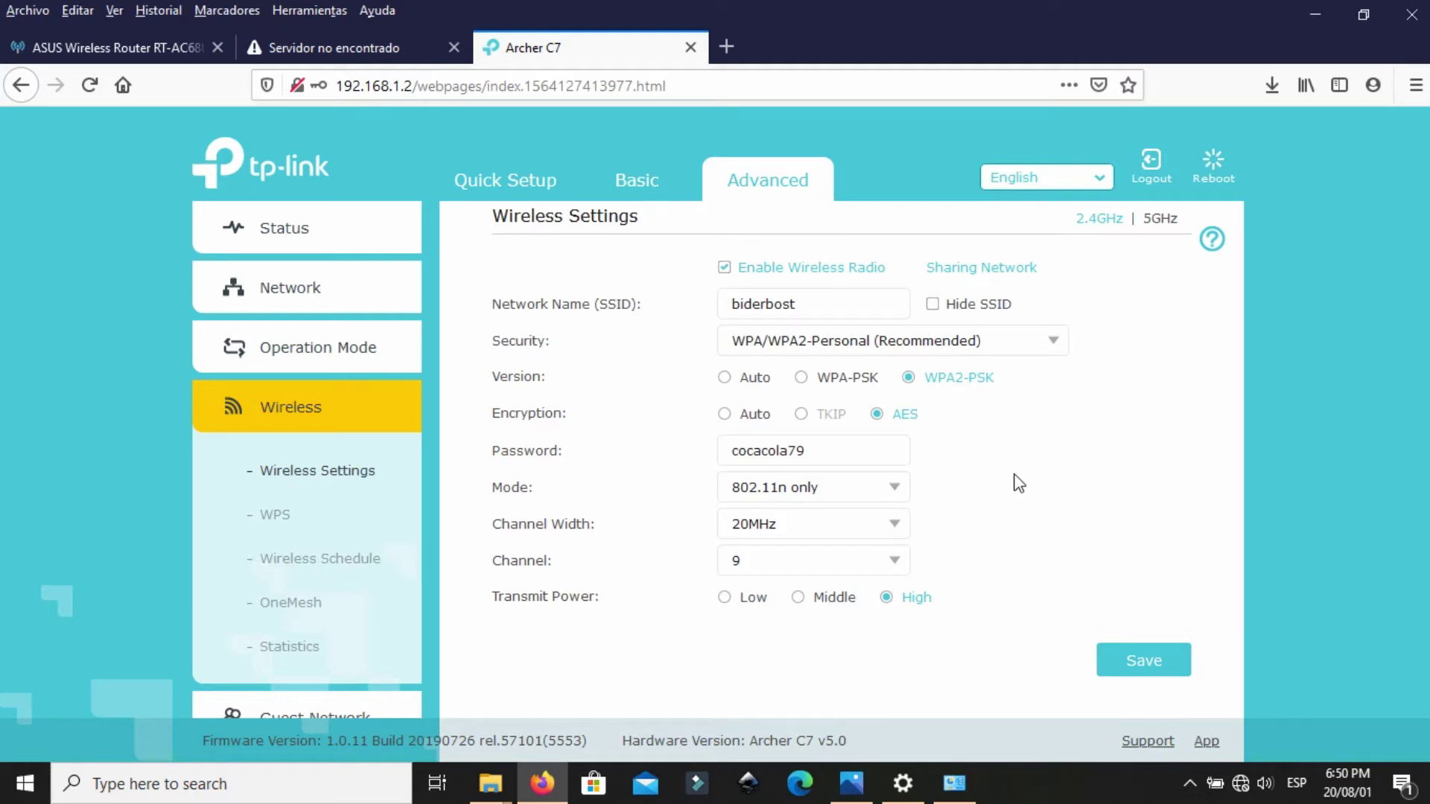
scroll(1019, 484, up, 3)
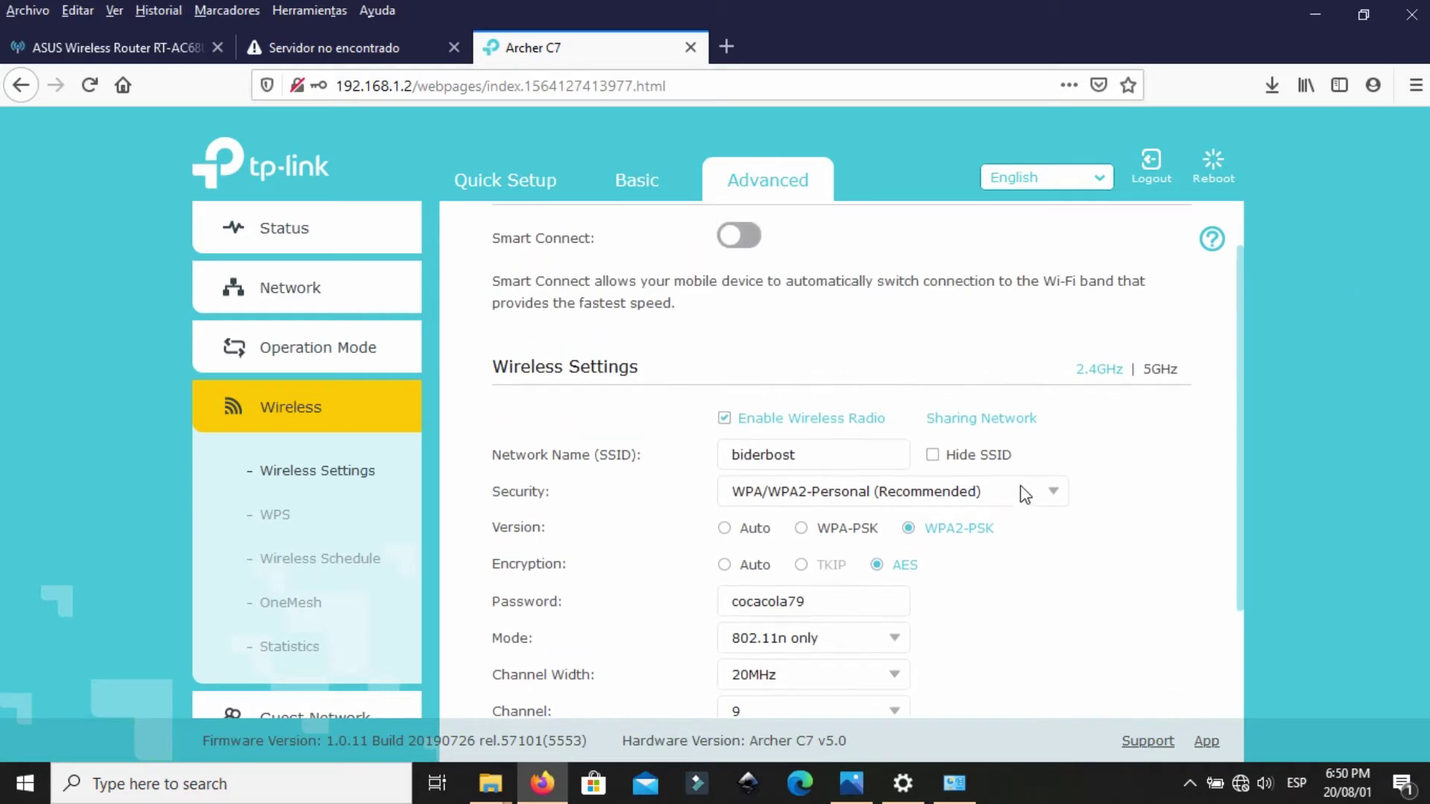
Check Network > LAN and confirm the DHCP server is off.
click(299, 316)
click(290, 361)
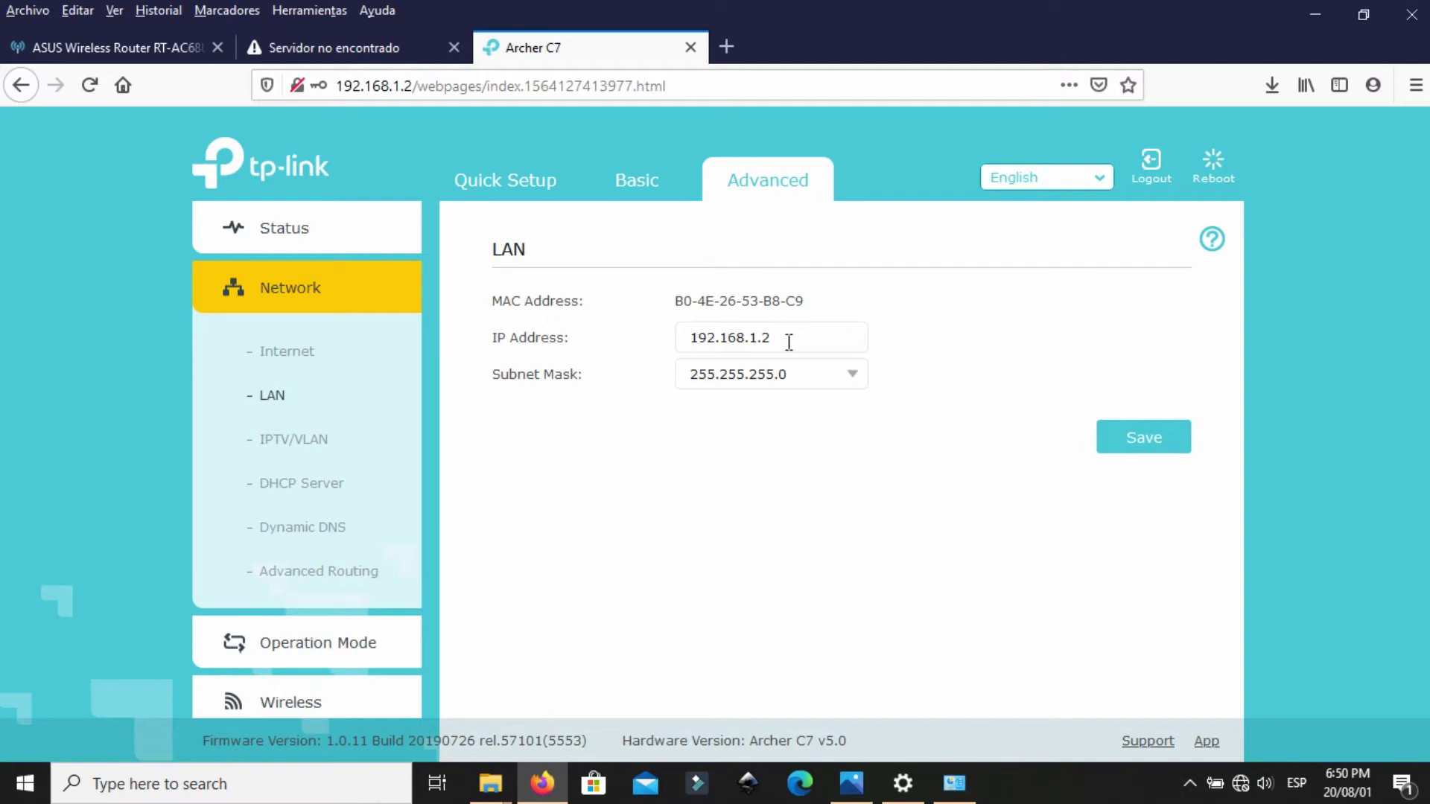
click(337, 484)
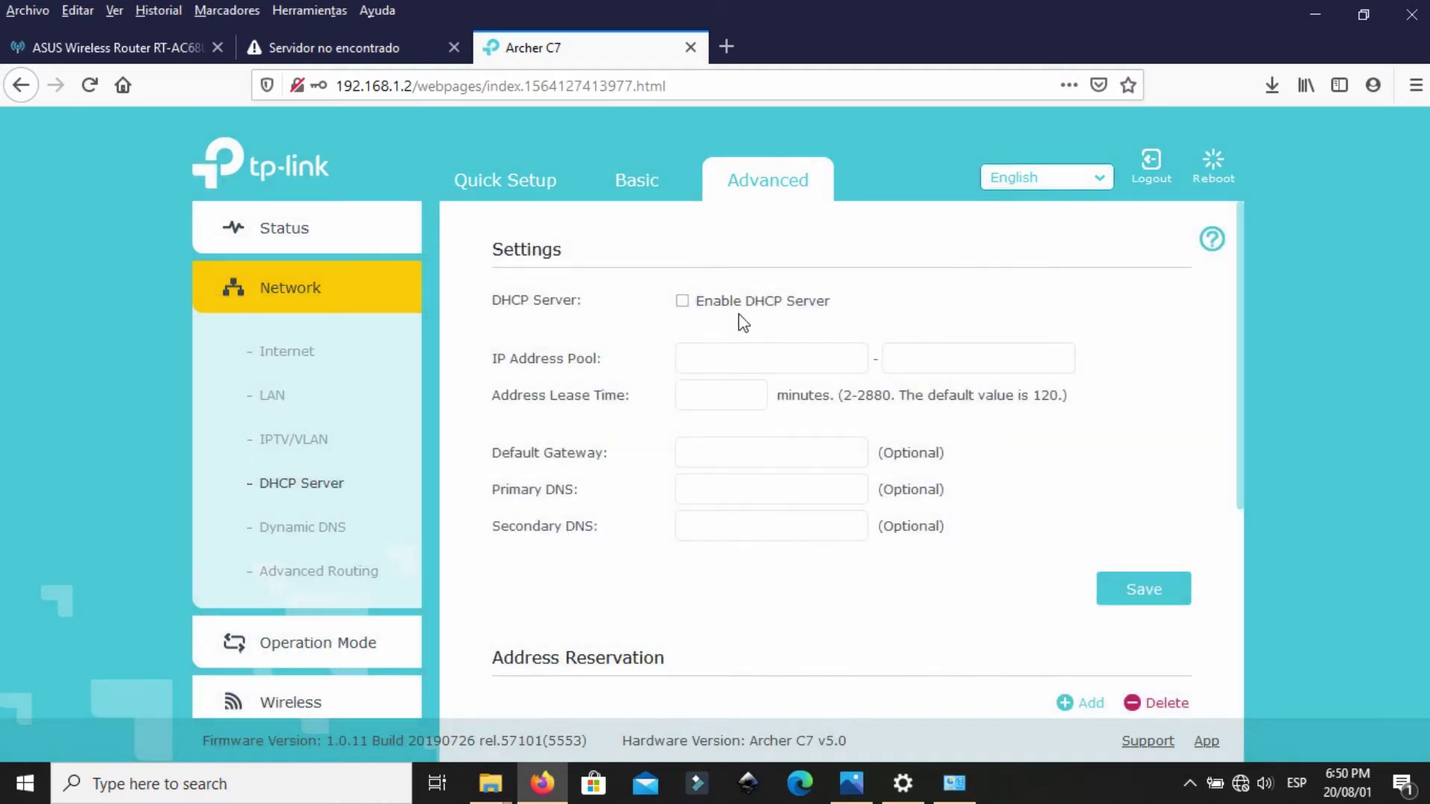
scroll(339, 491, down, 5)
scroll(339, 498, down, 5)
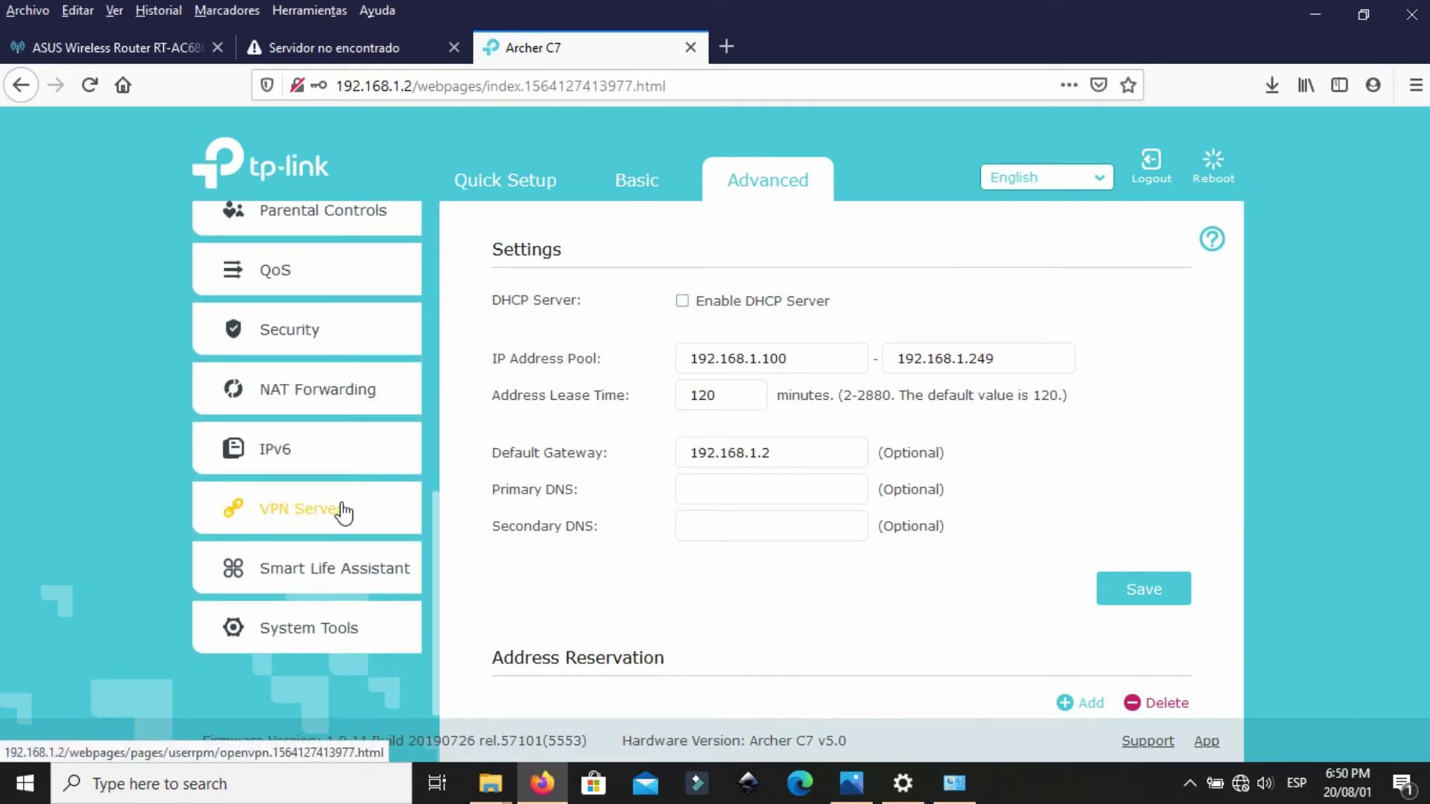
Go to System Tools > System Parameters.
click(295, 646)
scroll(379, 639, down, 7)
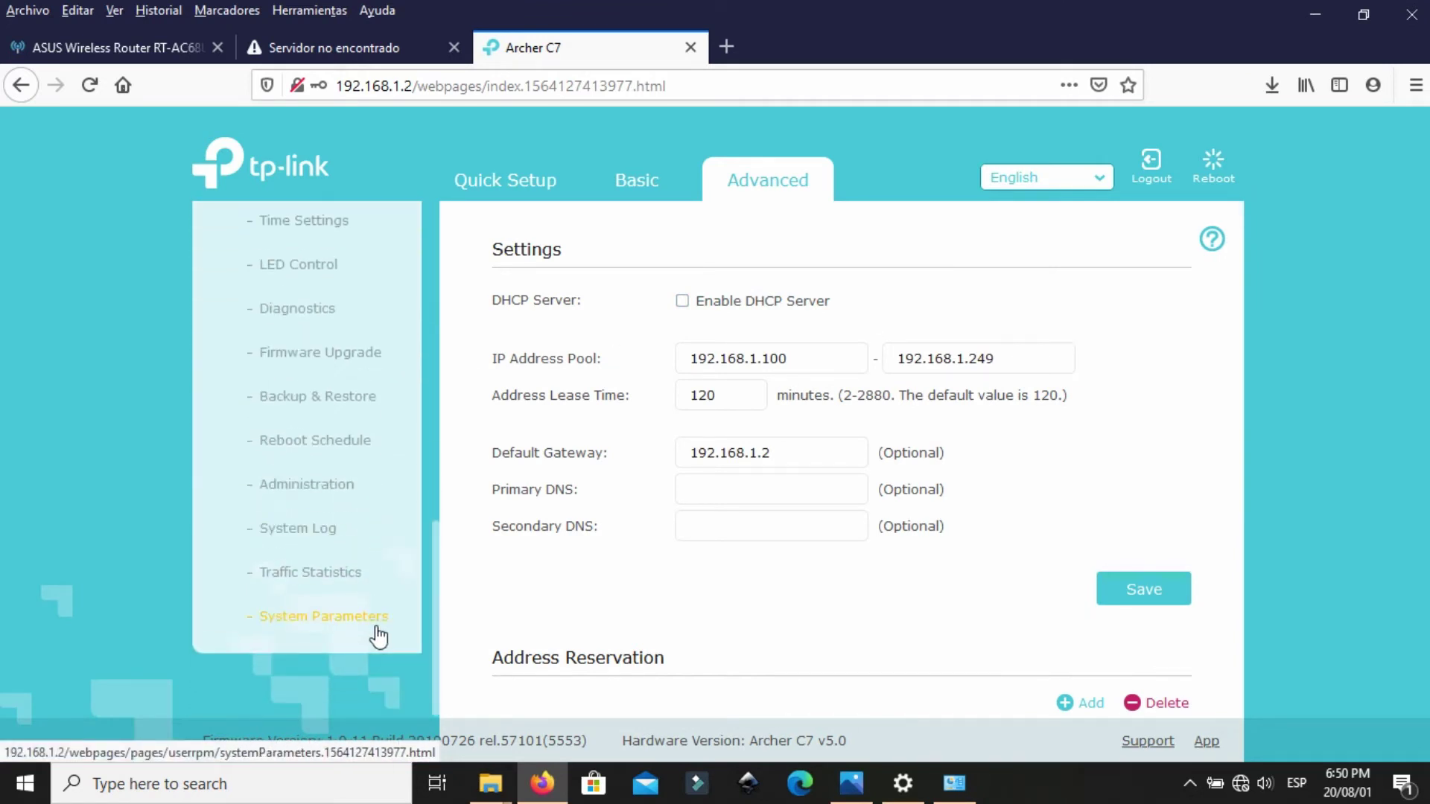
scroll(335, 632, up, 4)
scroll(320, 577, down, 3)
scroll(318, 573, down, 1)
click(324, 625)
scroll(803, 507, down, 3)
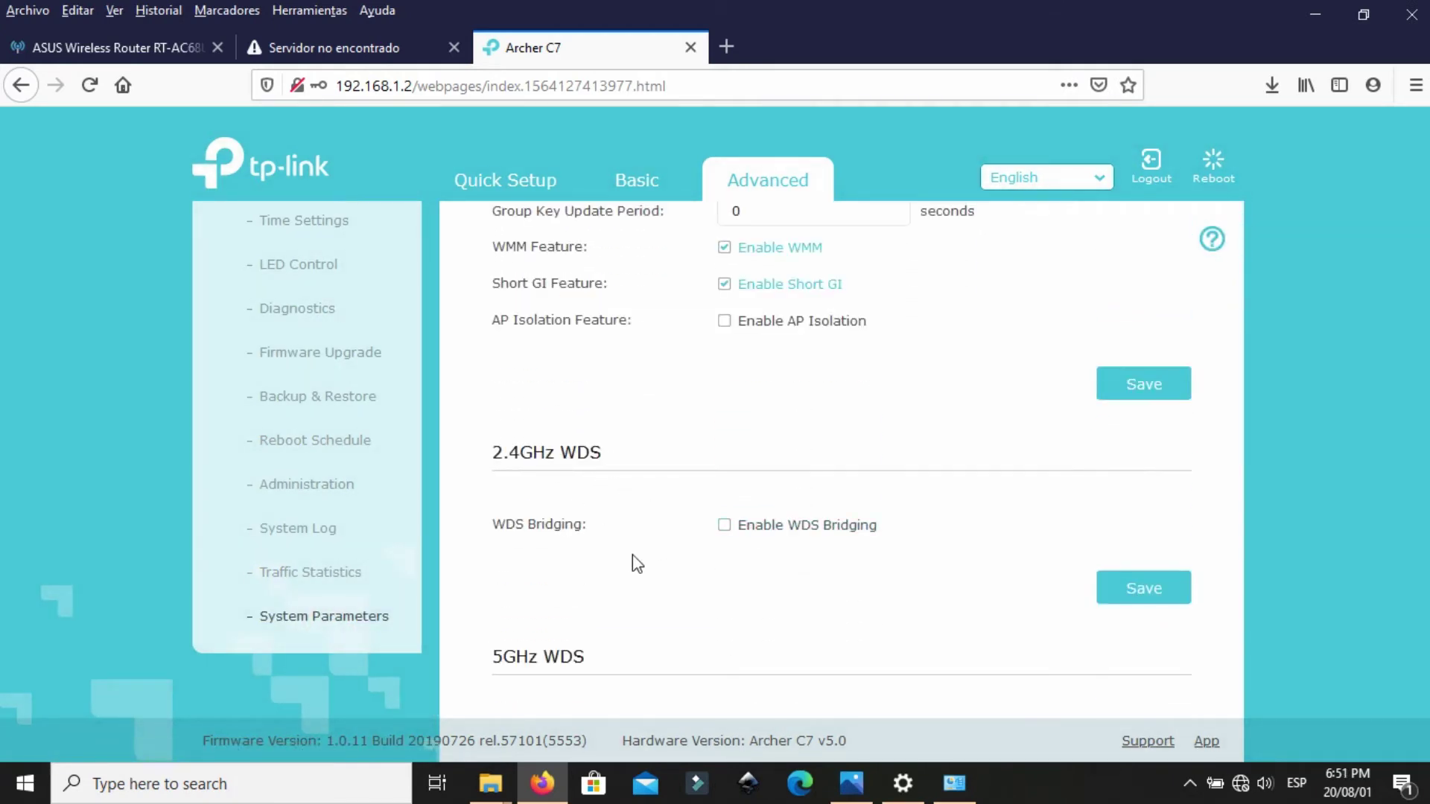
Check WPS is off and consult the network diagram in Photos.
scroll(633, 560, down, 4)
scroll(632, 556, down, 3)
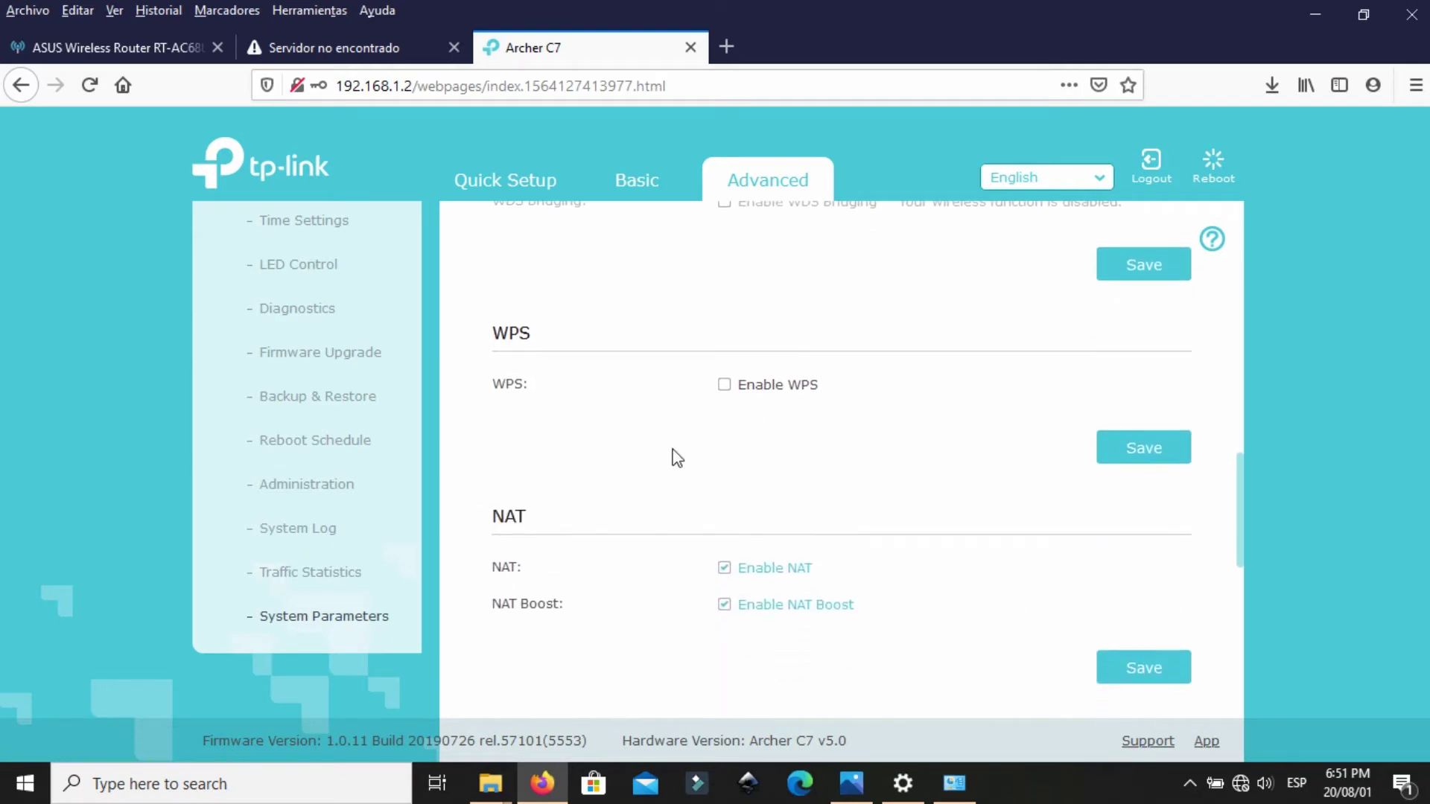
scroll(635, 515, up, 4)
scroll(641, 523, up, 4)
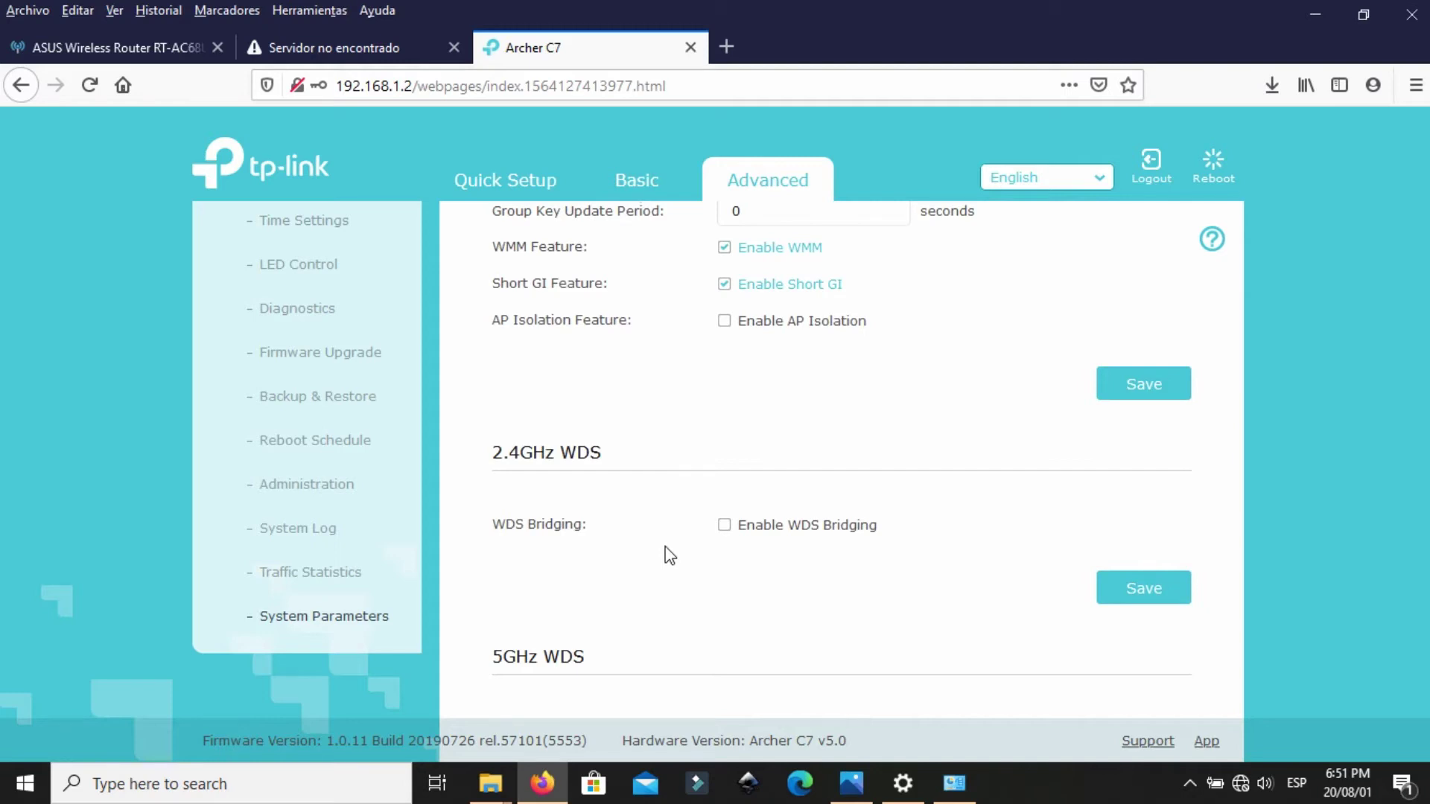
click(852, 783)
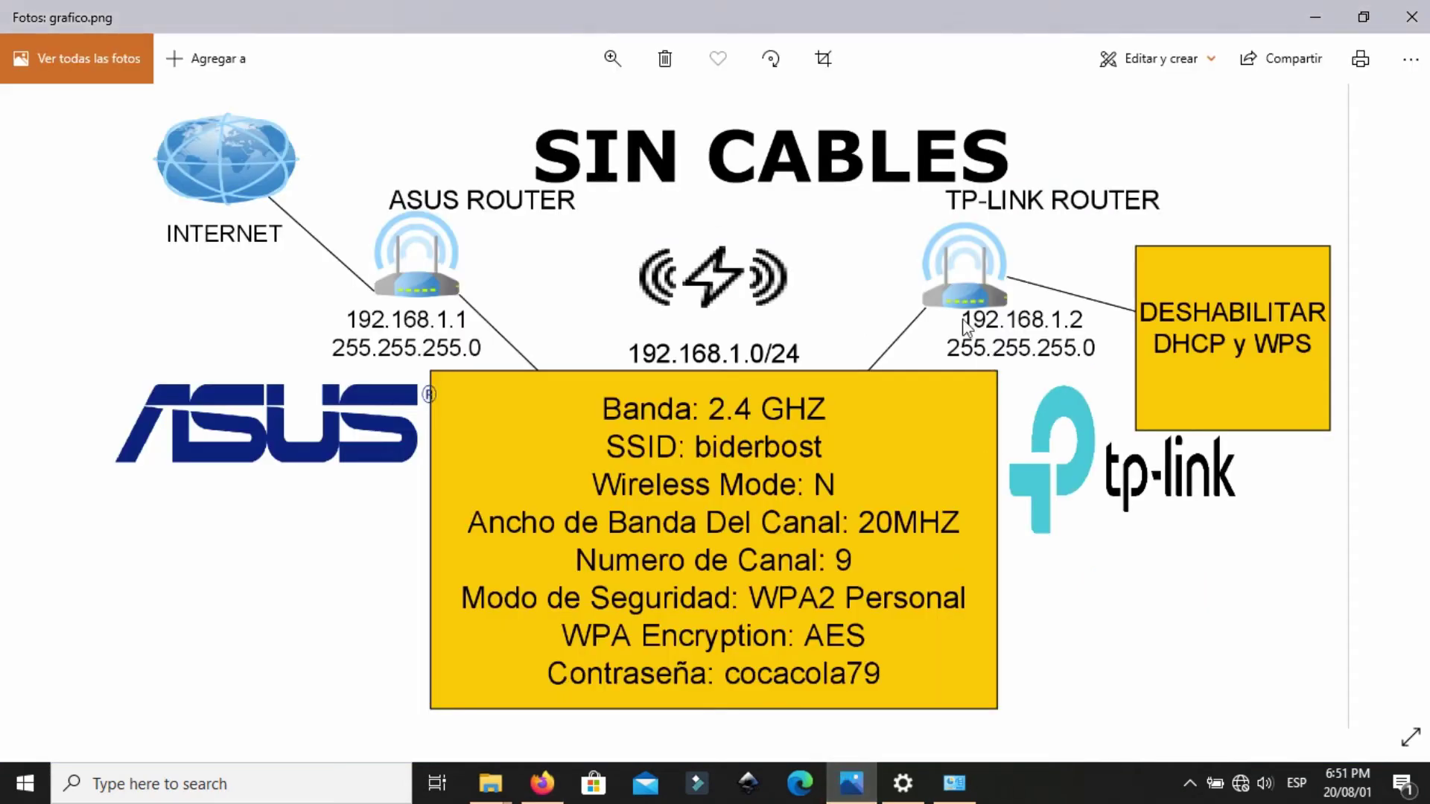
click(873, 783)
Tick Enable WDS Bridging under 2.4GHz WDS.
scroll(297, 484, up, 4)
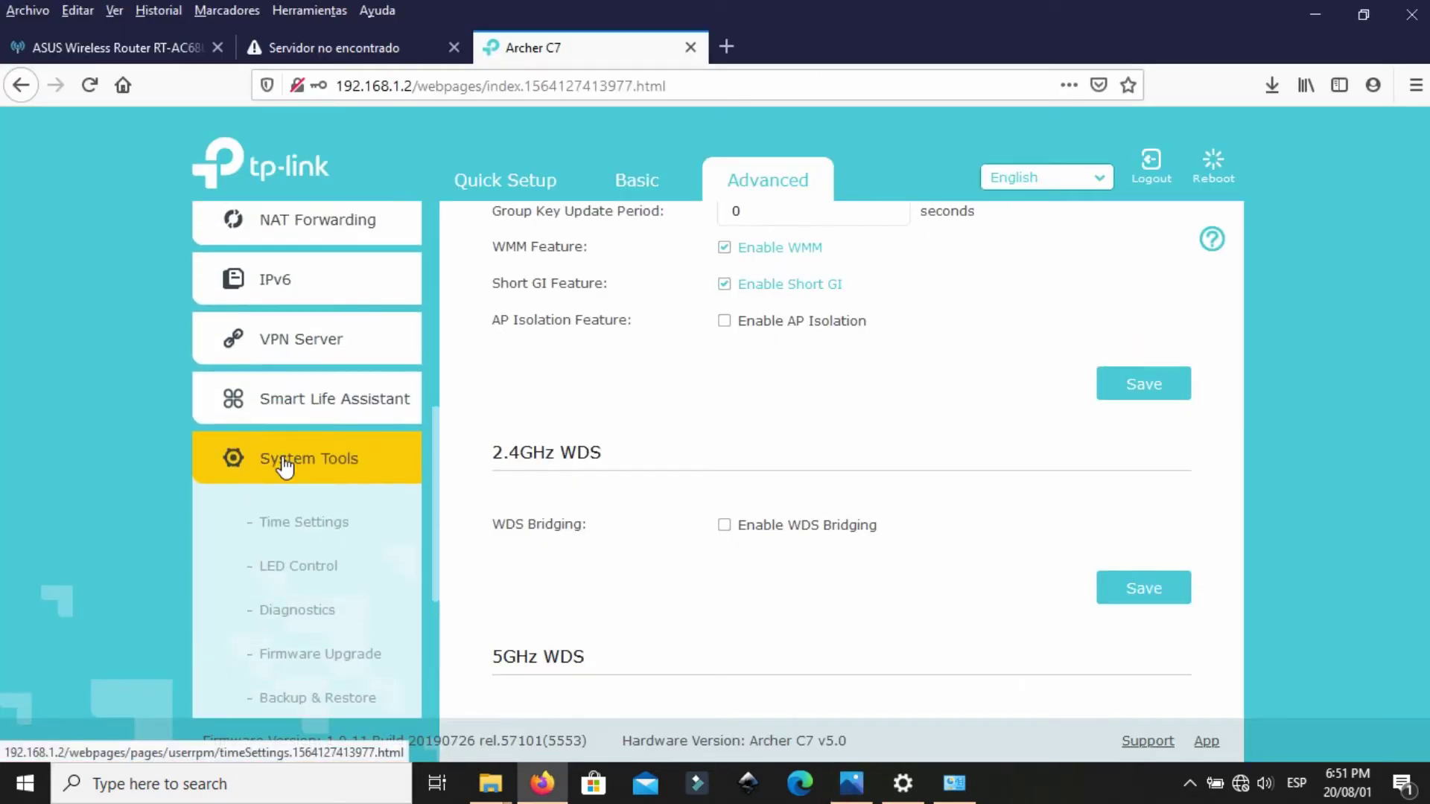
scroll(291, 484, down, 4)
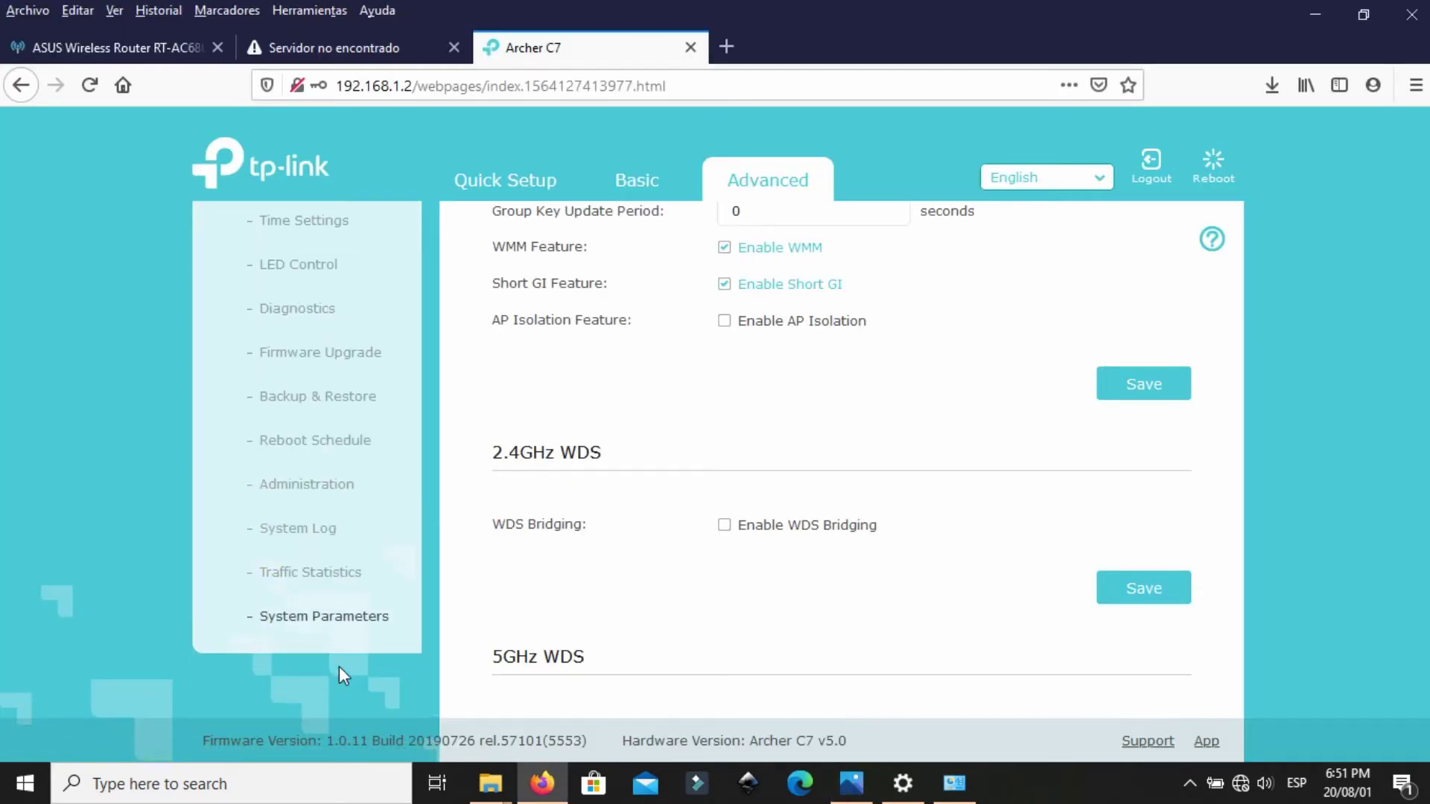
click(494, 457)
click(724, 525)
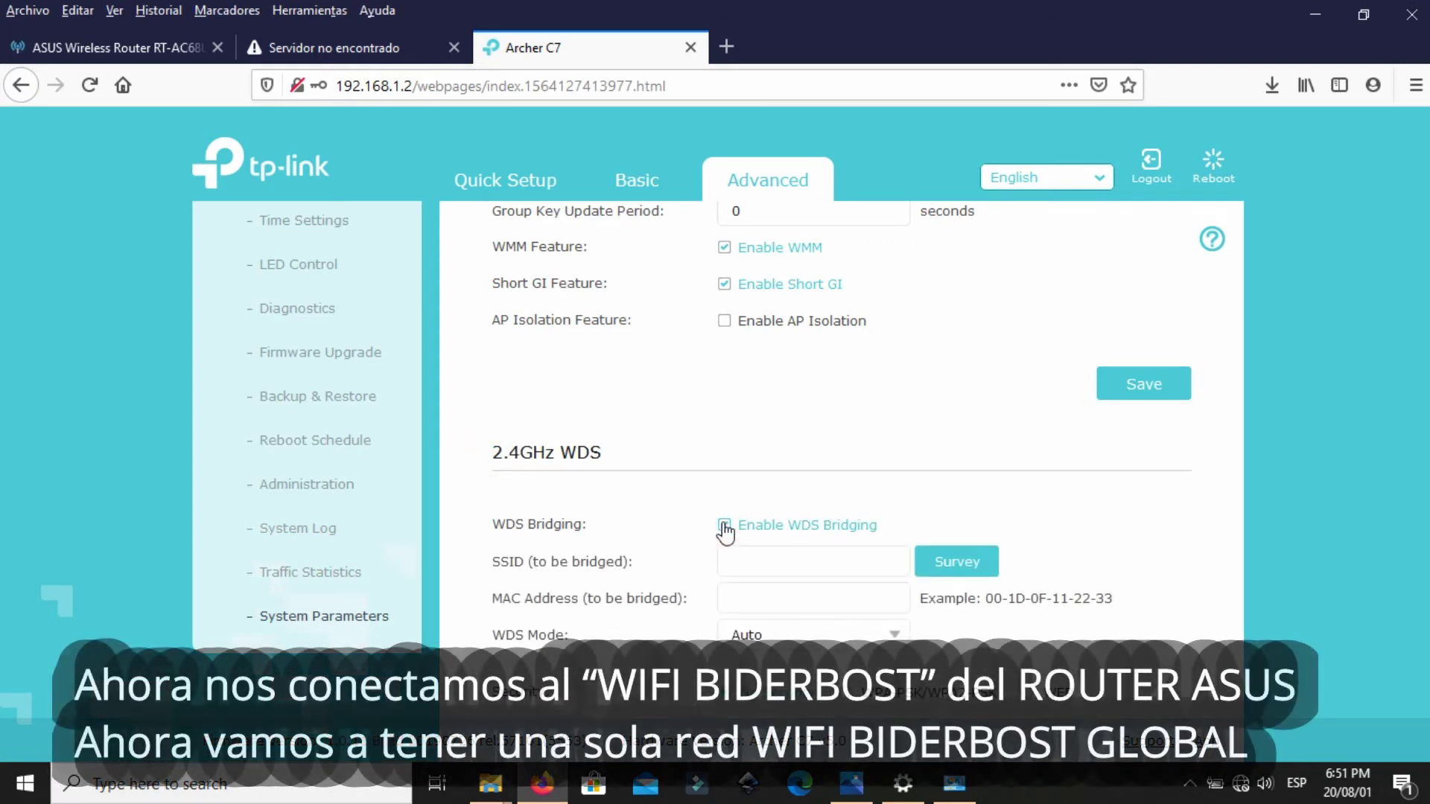
Survey nearby networks and compare with the ASUS router's wireless settings and diagram.
scroll(724, 533, down, 3)
click(953, 422)
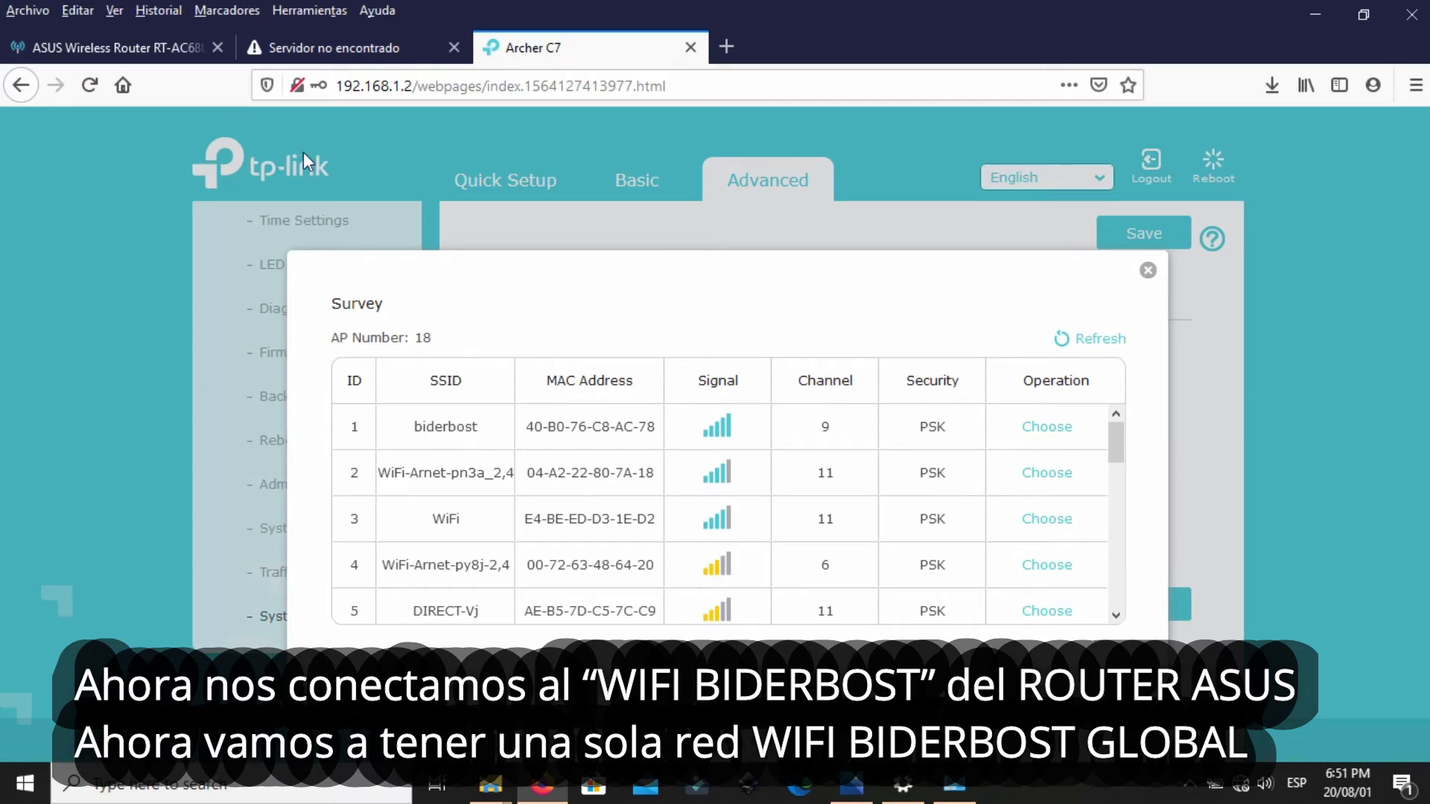
click(141, 51)
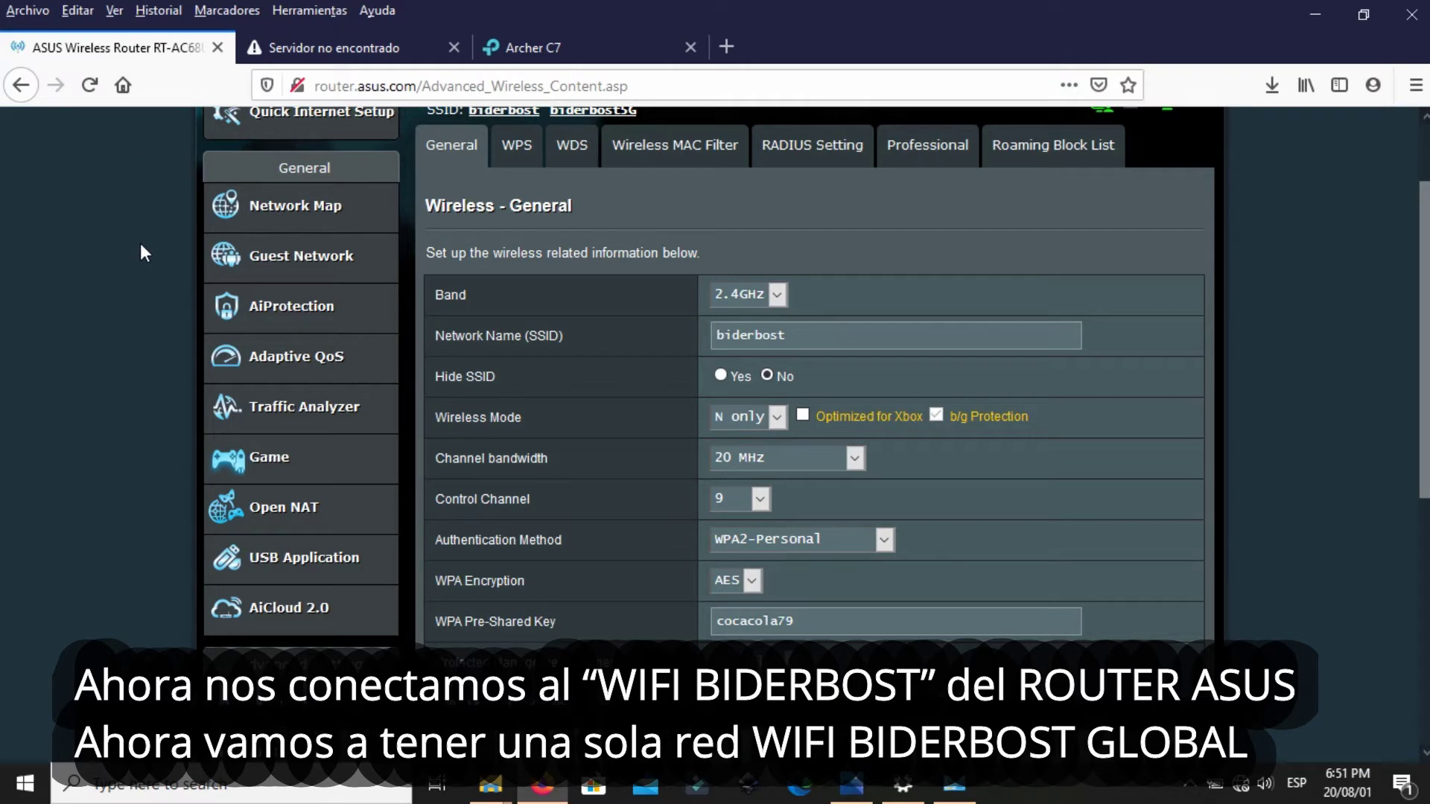
click(854, 788)
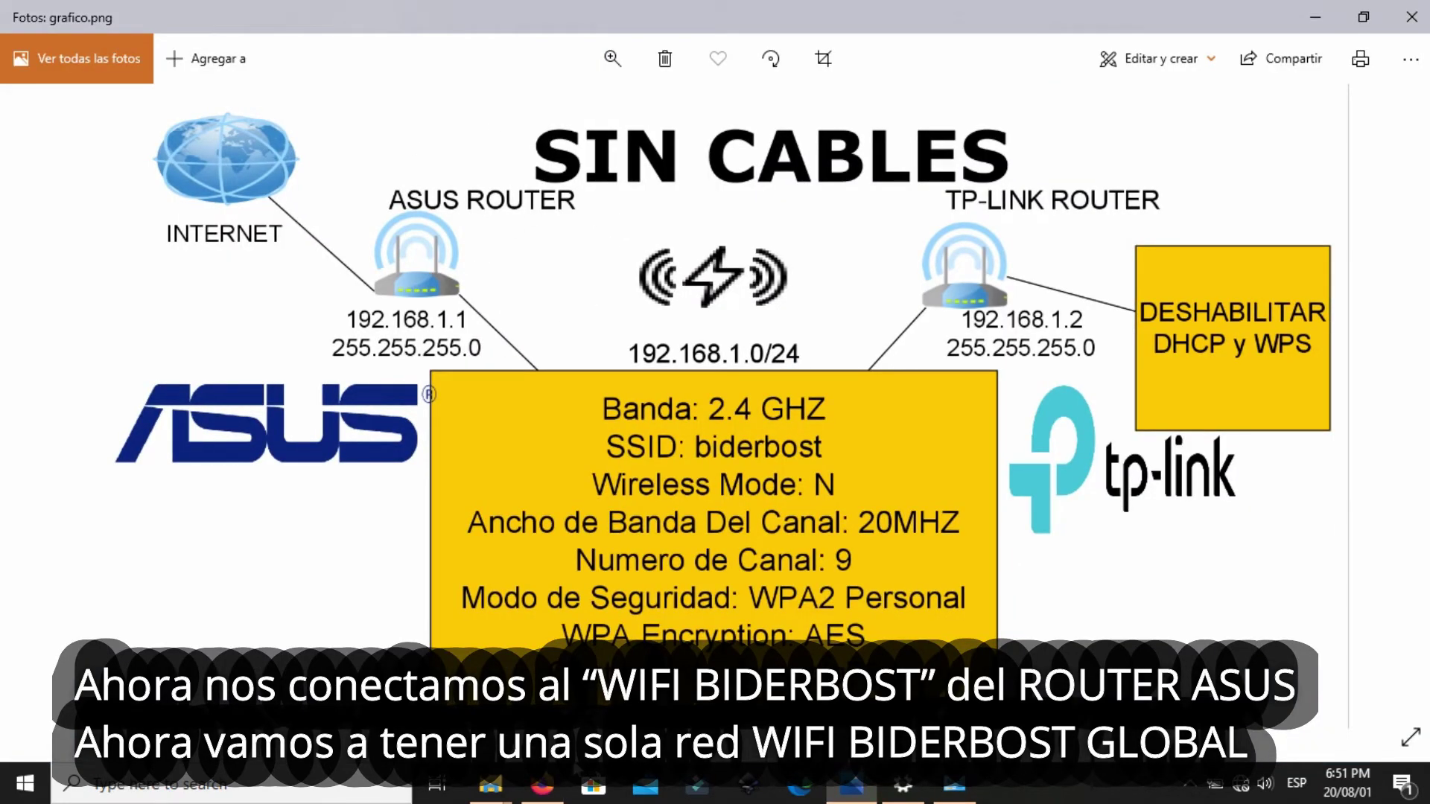
click(544, 786)
click(566, 43)
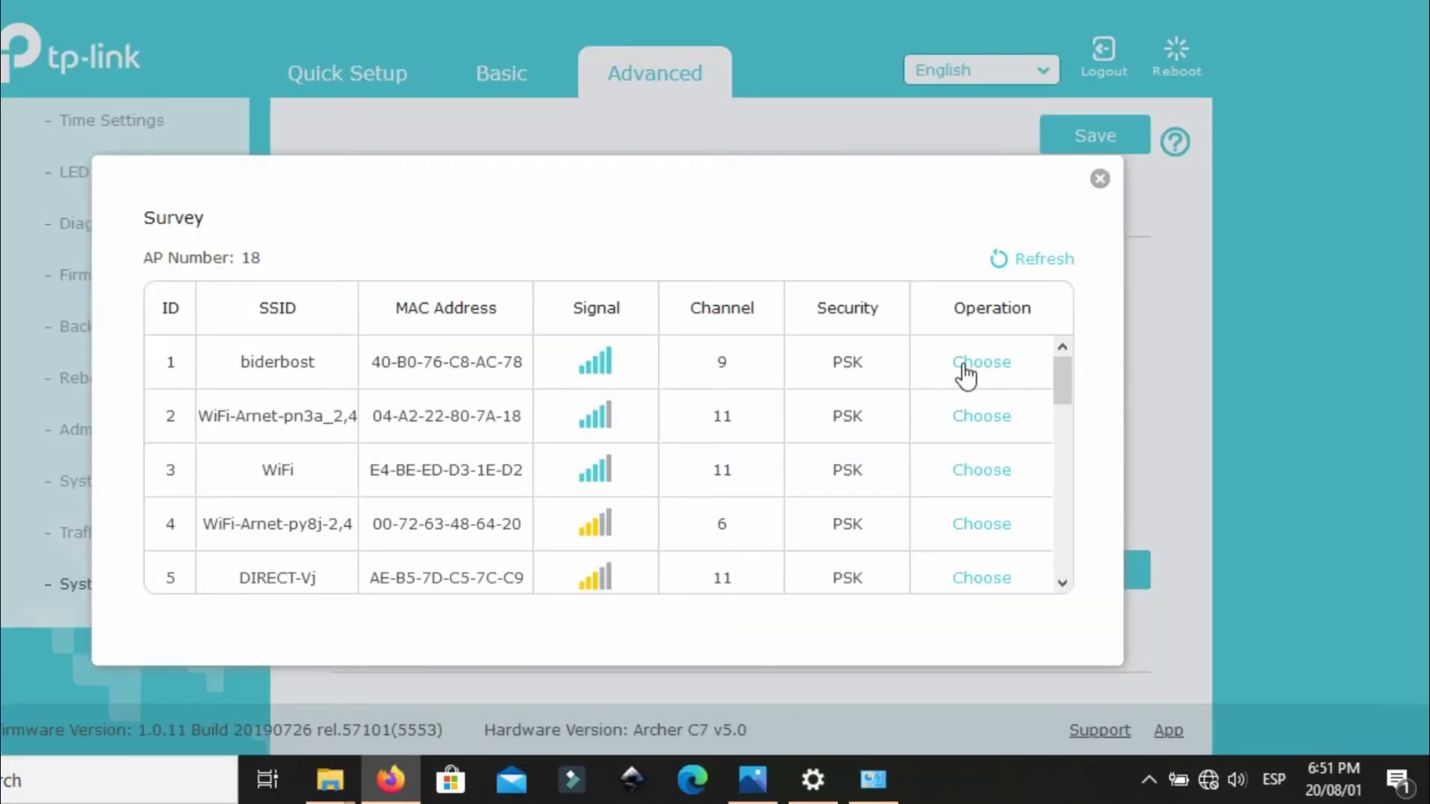
Choose biderbost as the bridged network, enter its Wi-Fi password, and save.
click(963, 364)
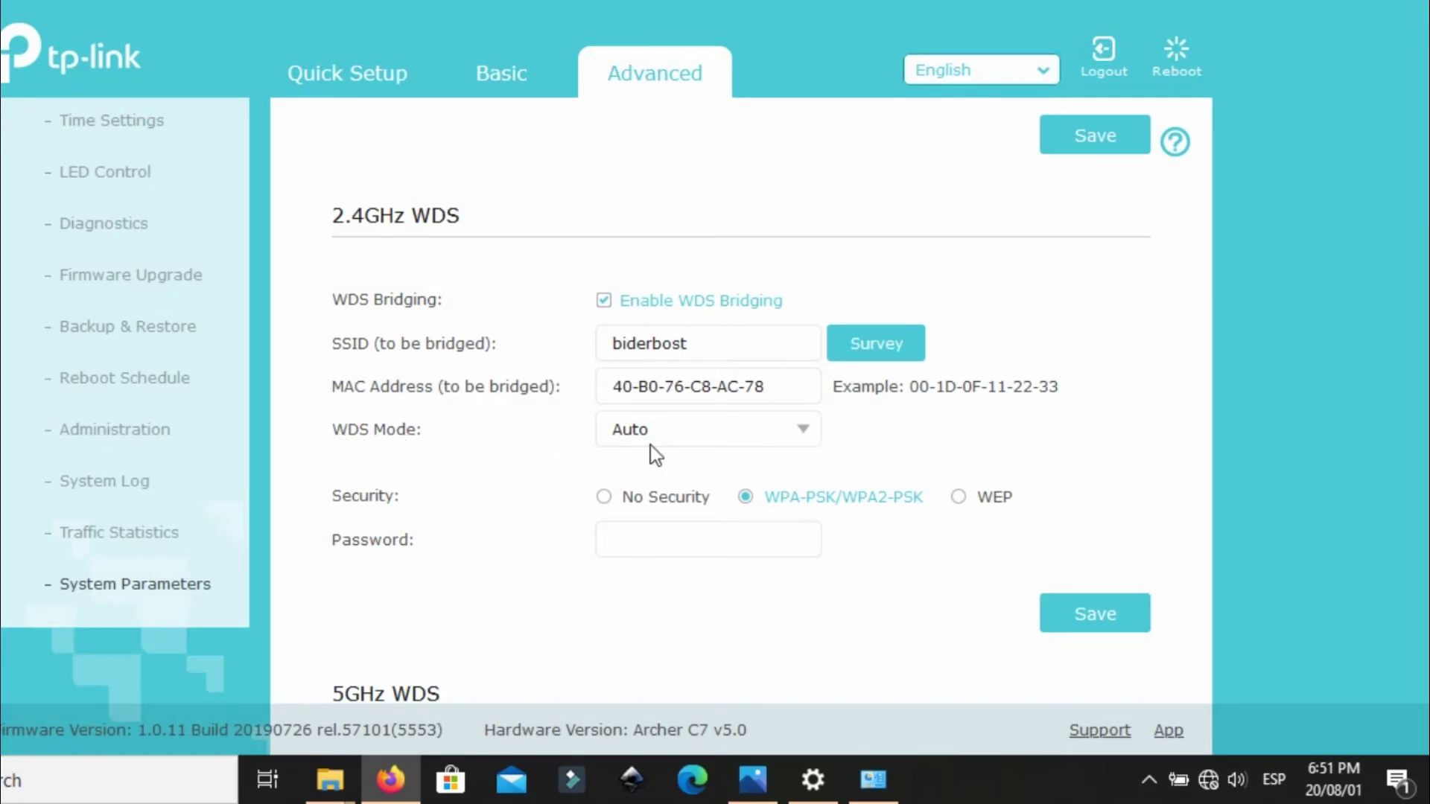
click(671, 546)
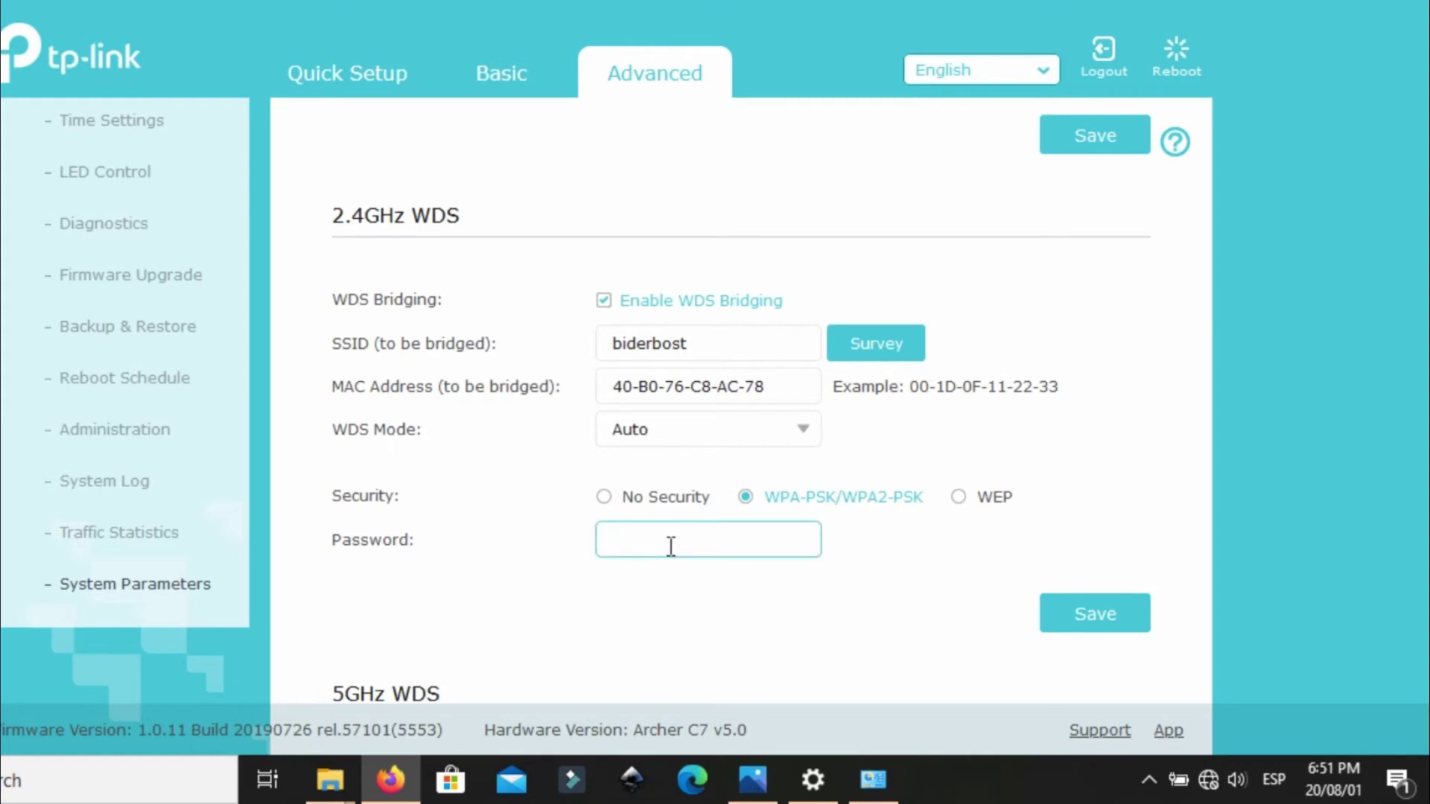
click(1085, 615)
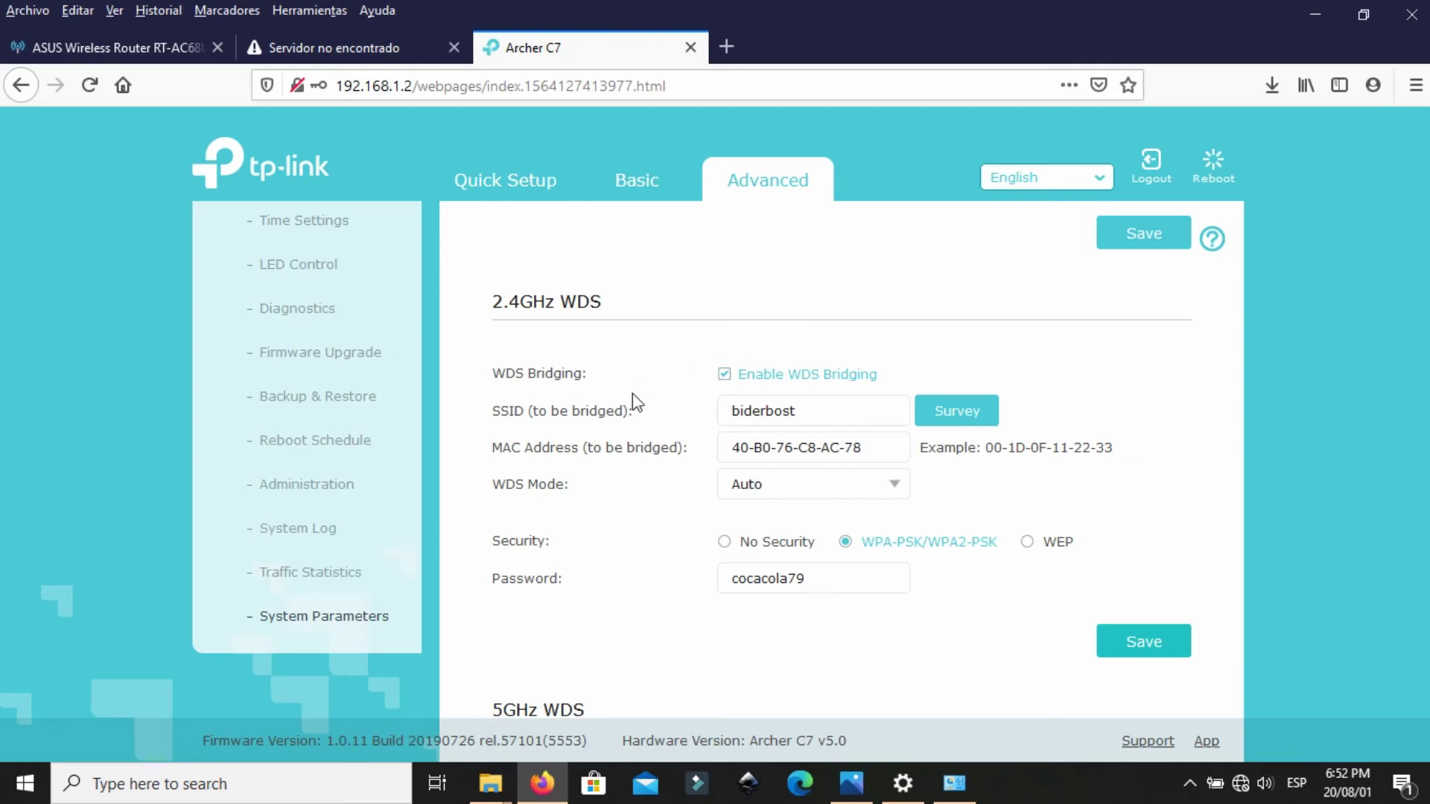
Open Wireless > Wireless Settings and confirm the Channel is locked at 9.
scroll(327, 456, up, 10)
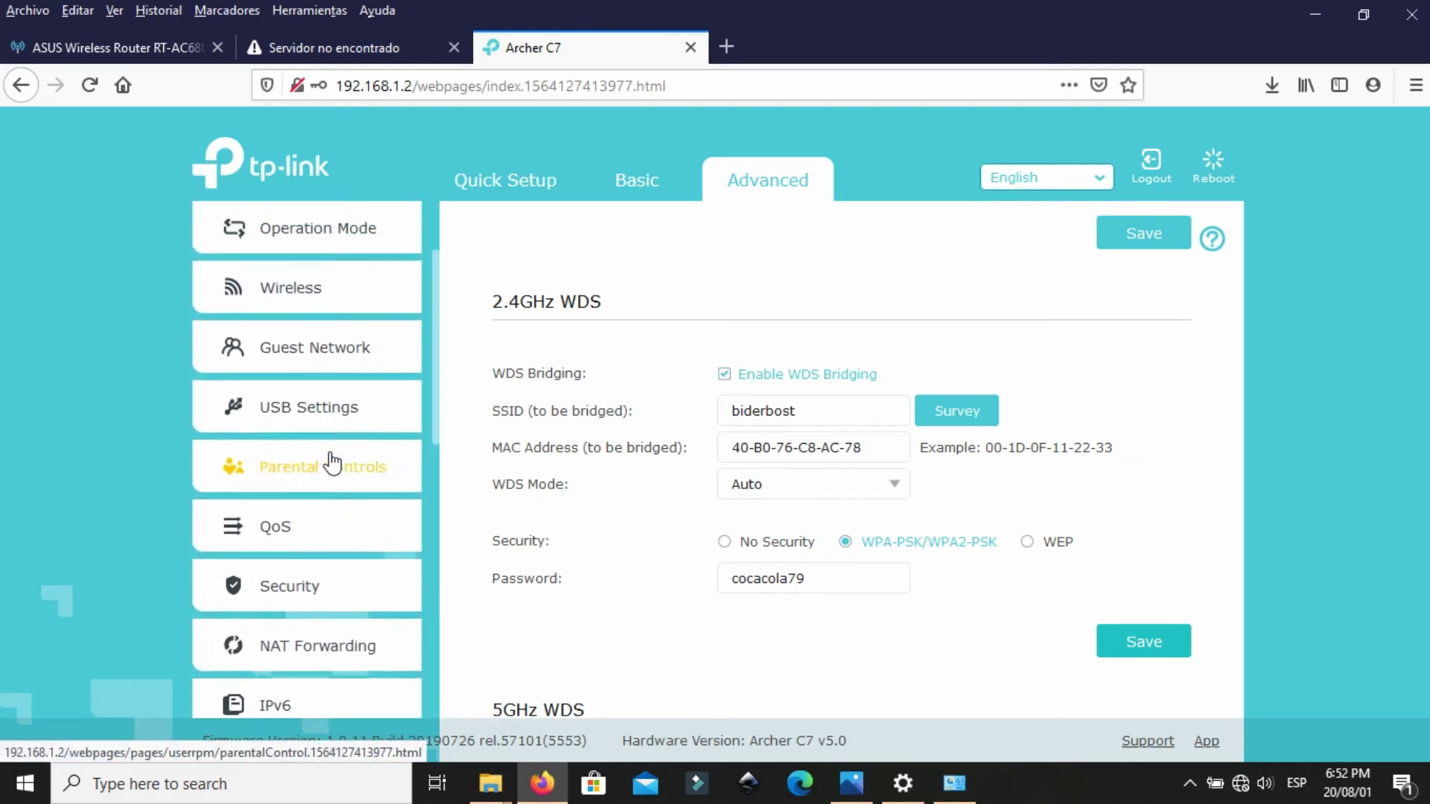
click(279, 316)
click(316, 377)
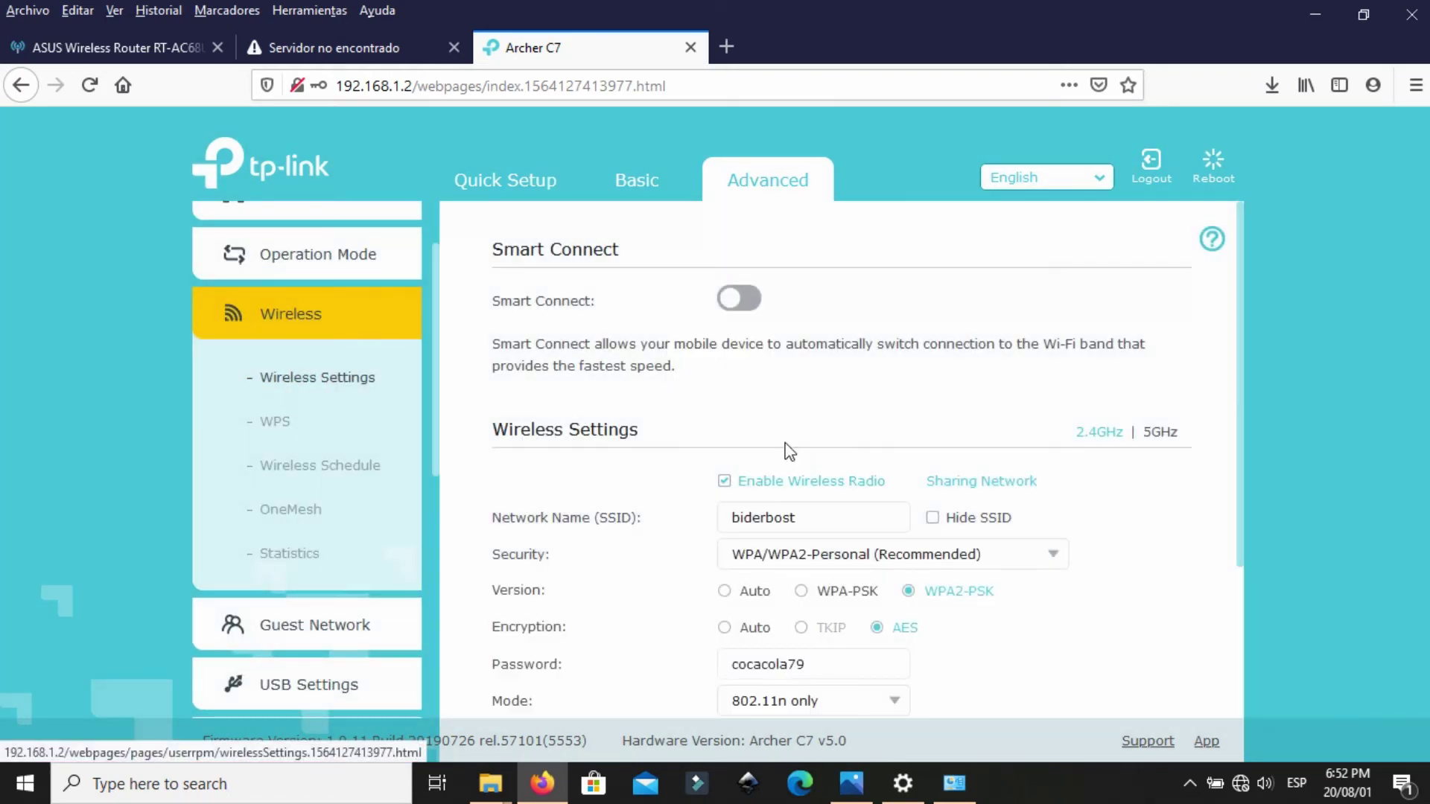
scroll(789, 450, down, 3)
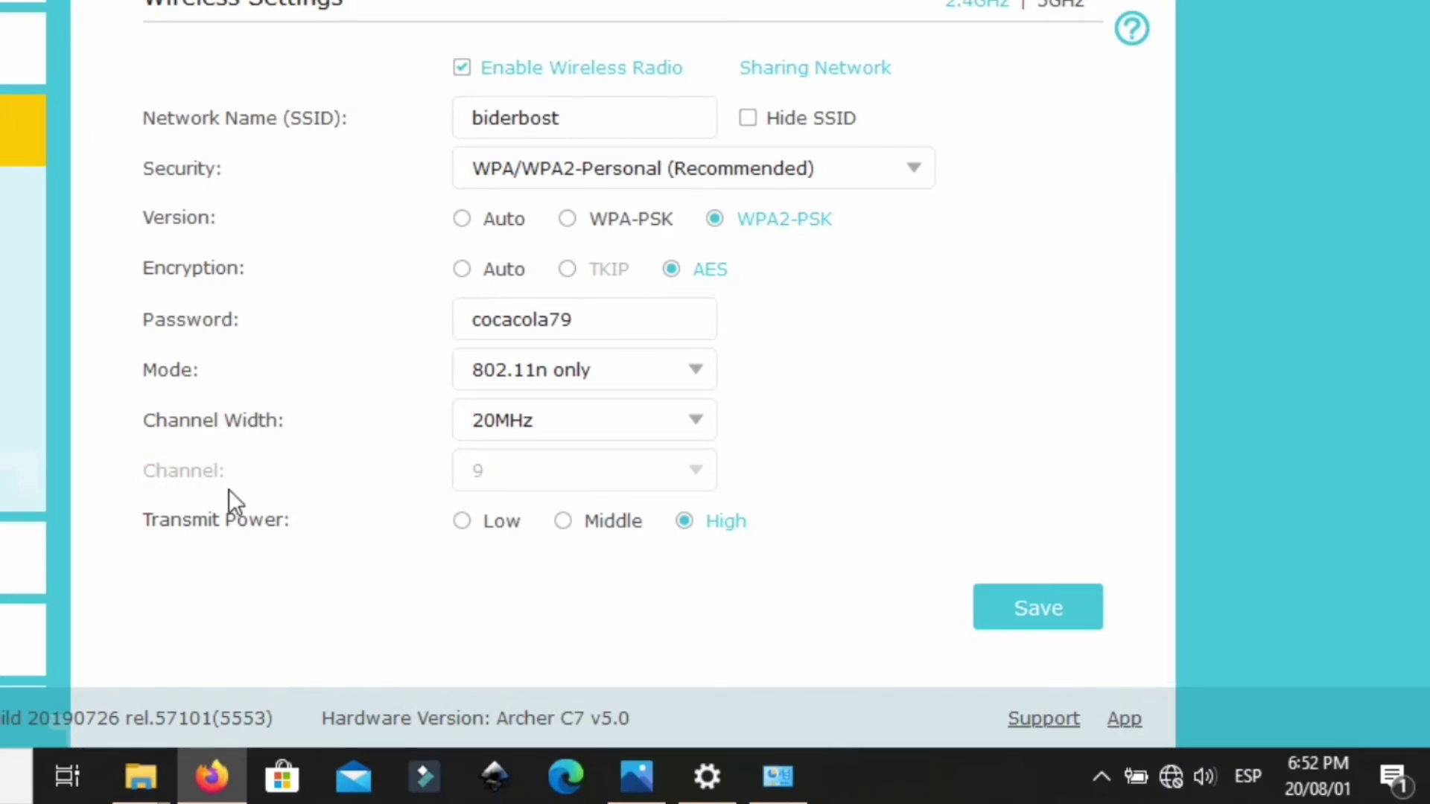
click(556, 481)
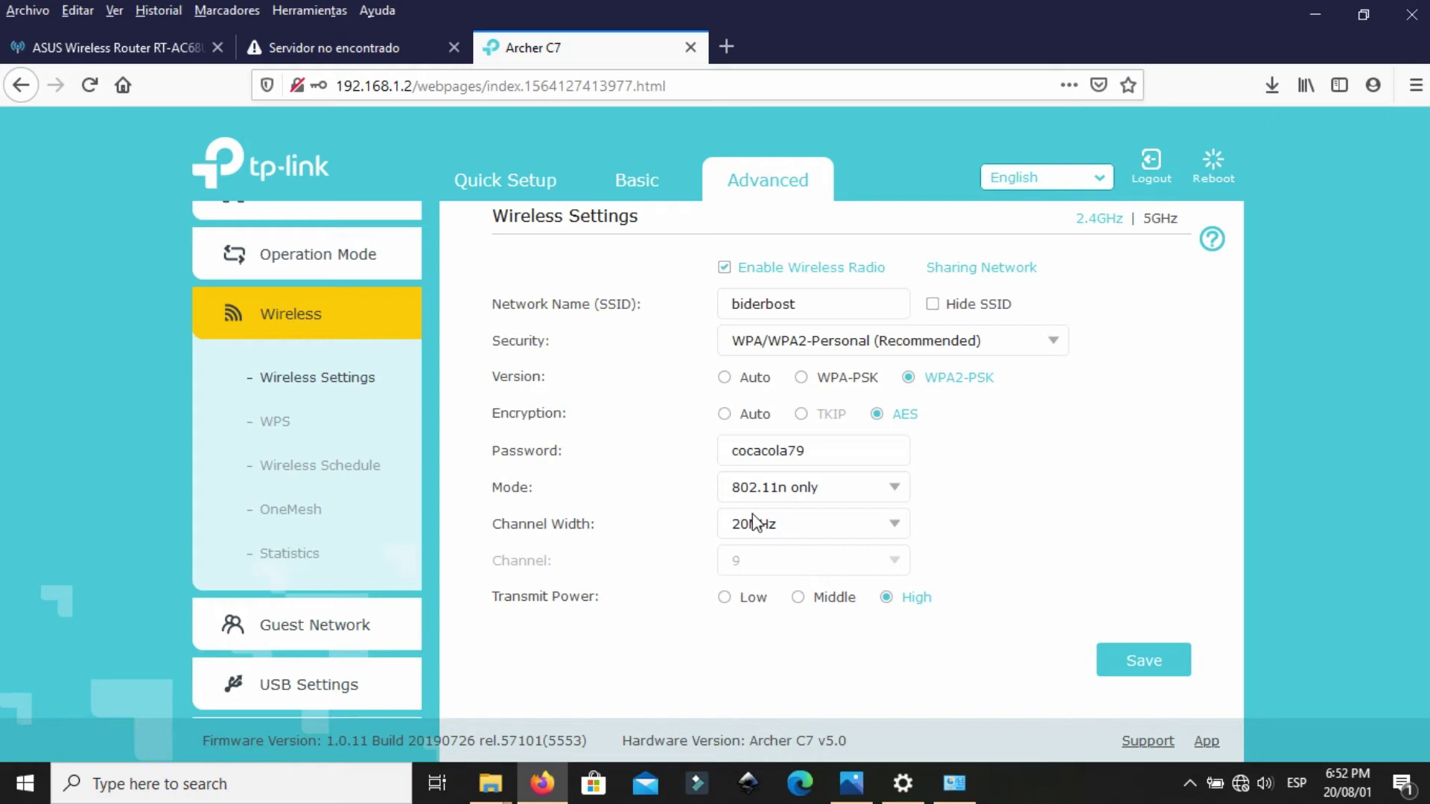
scroll(596, 525, up, 3)
scroll(639, 547, down, 3)
click(1240, 788)
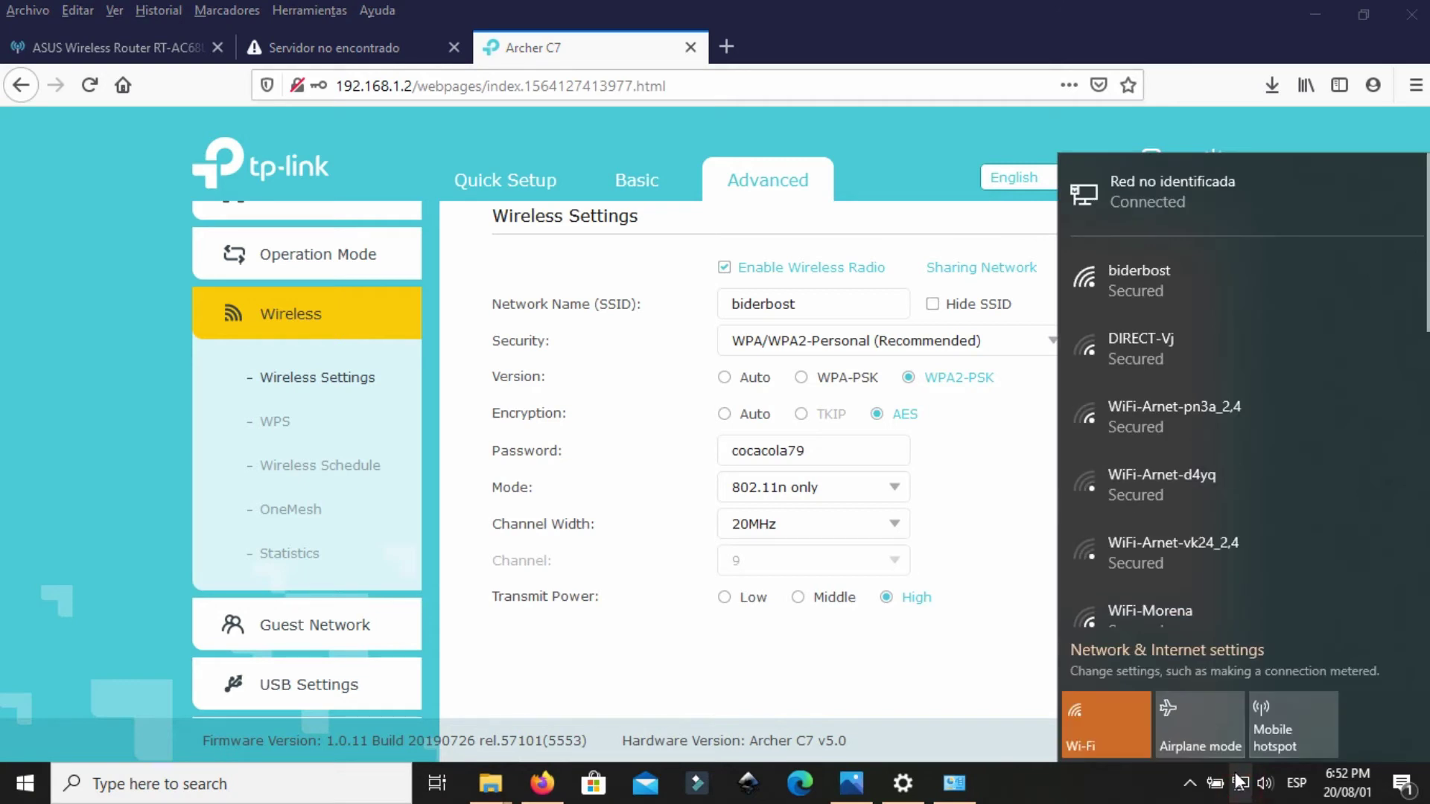
Disable the wired Ethernet adapter in Network Connections.
click(903, 784)
click(79, 336)
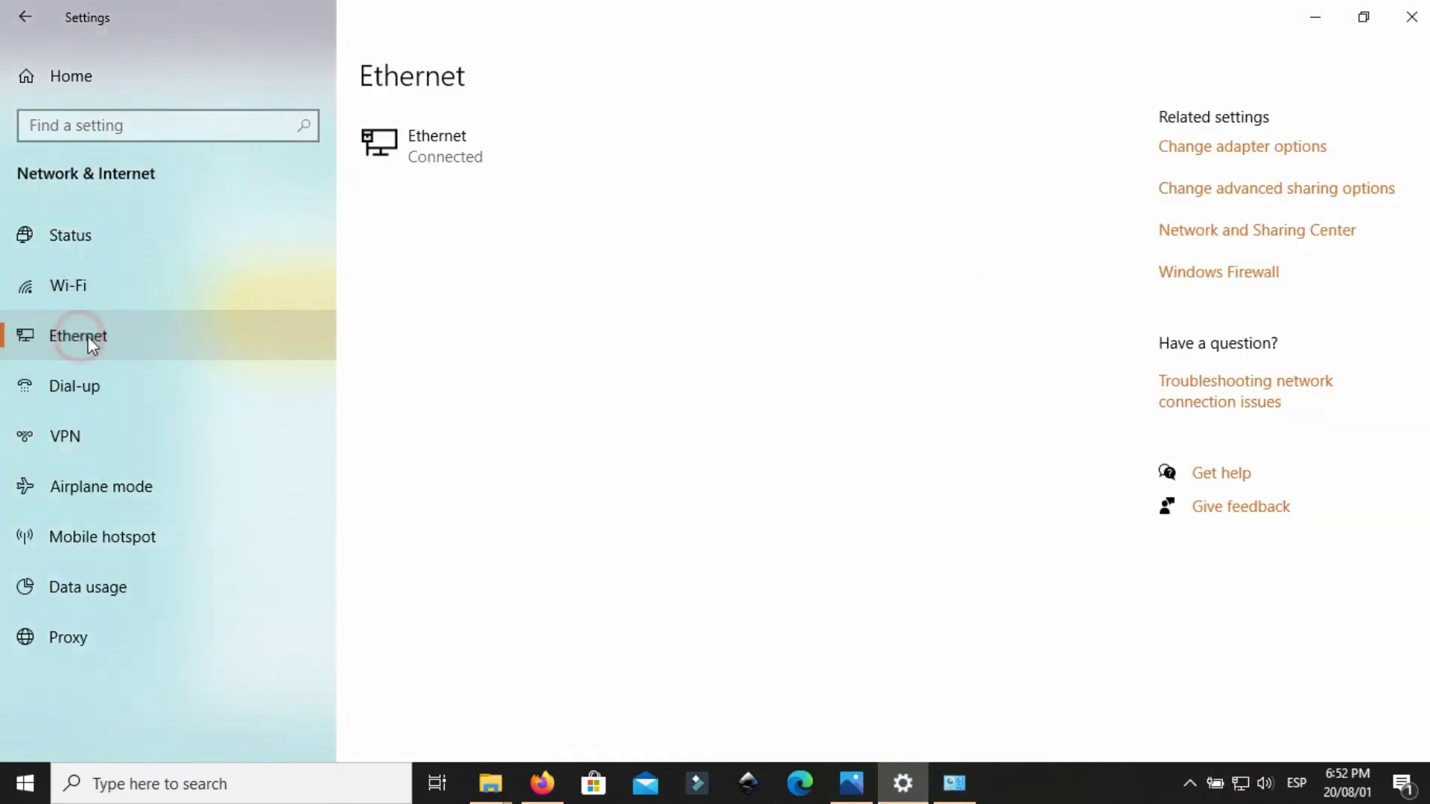
click(1239, 146)
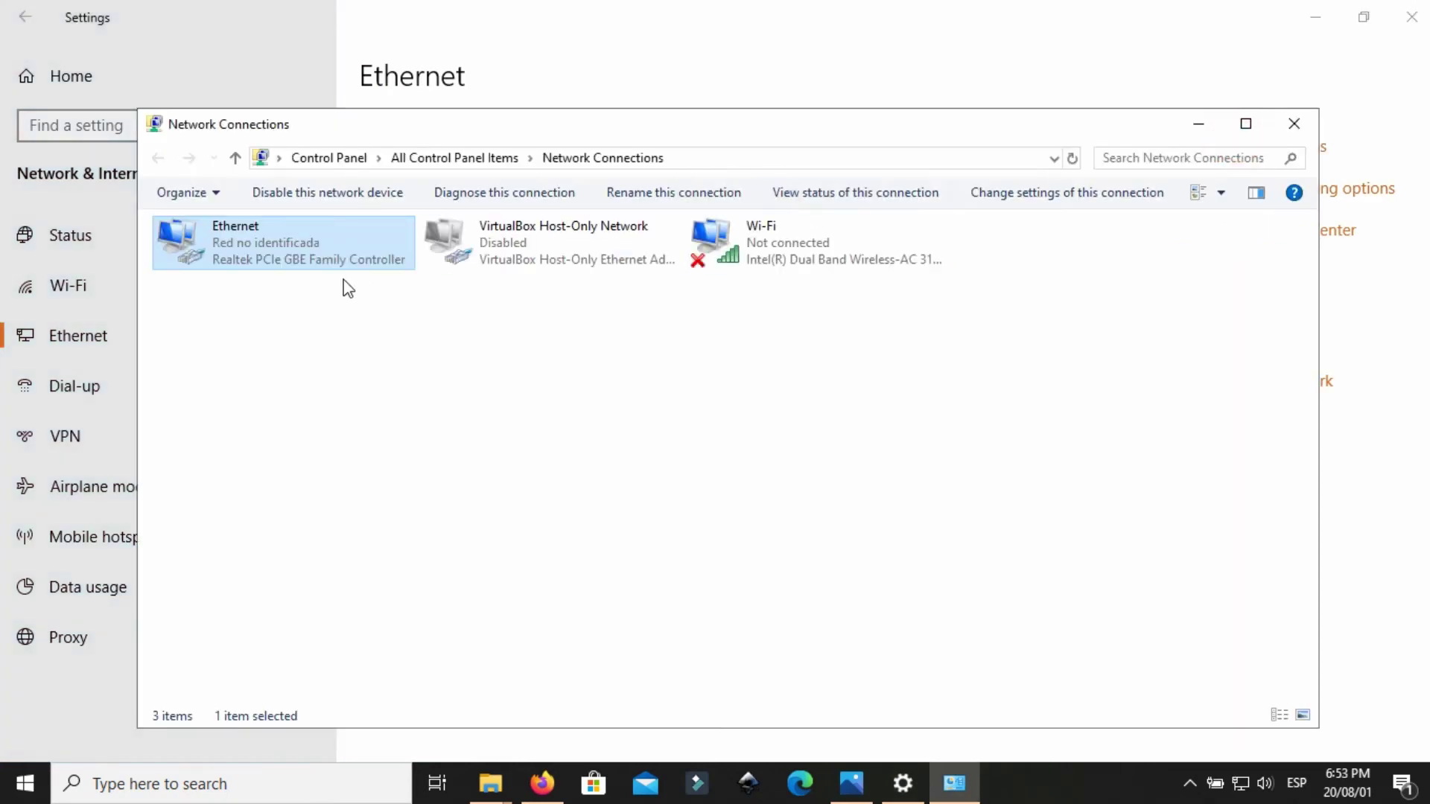
right_click(270, 240)
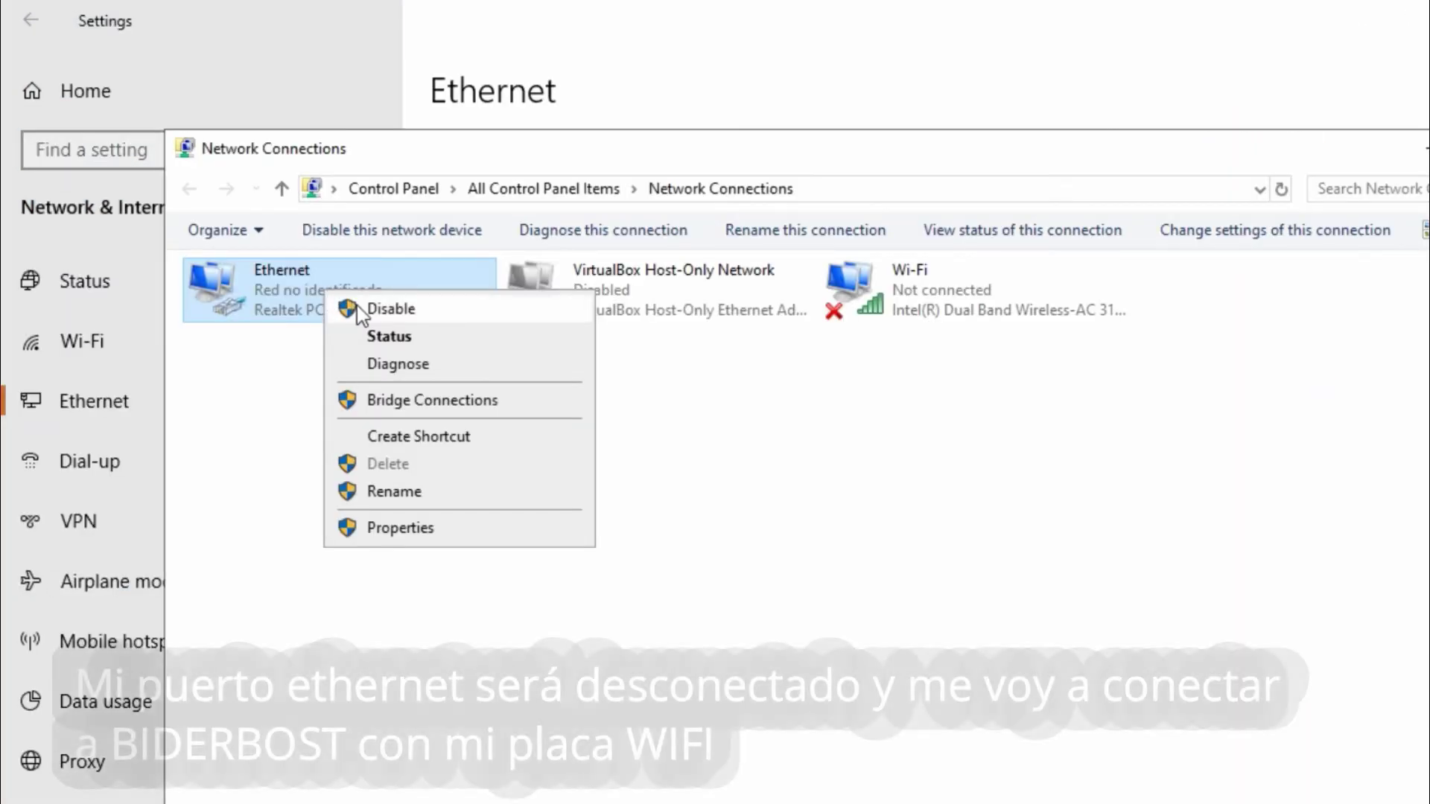
click(257, 373)
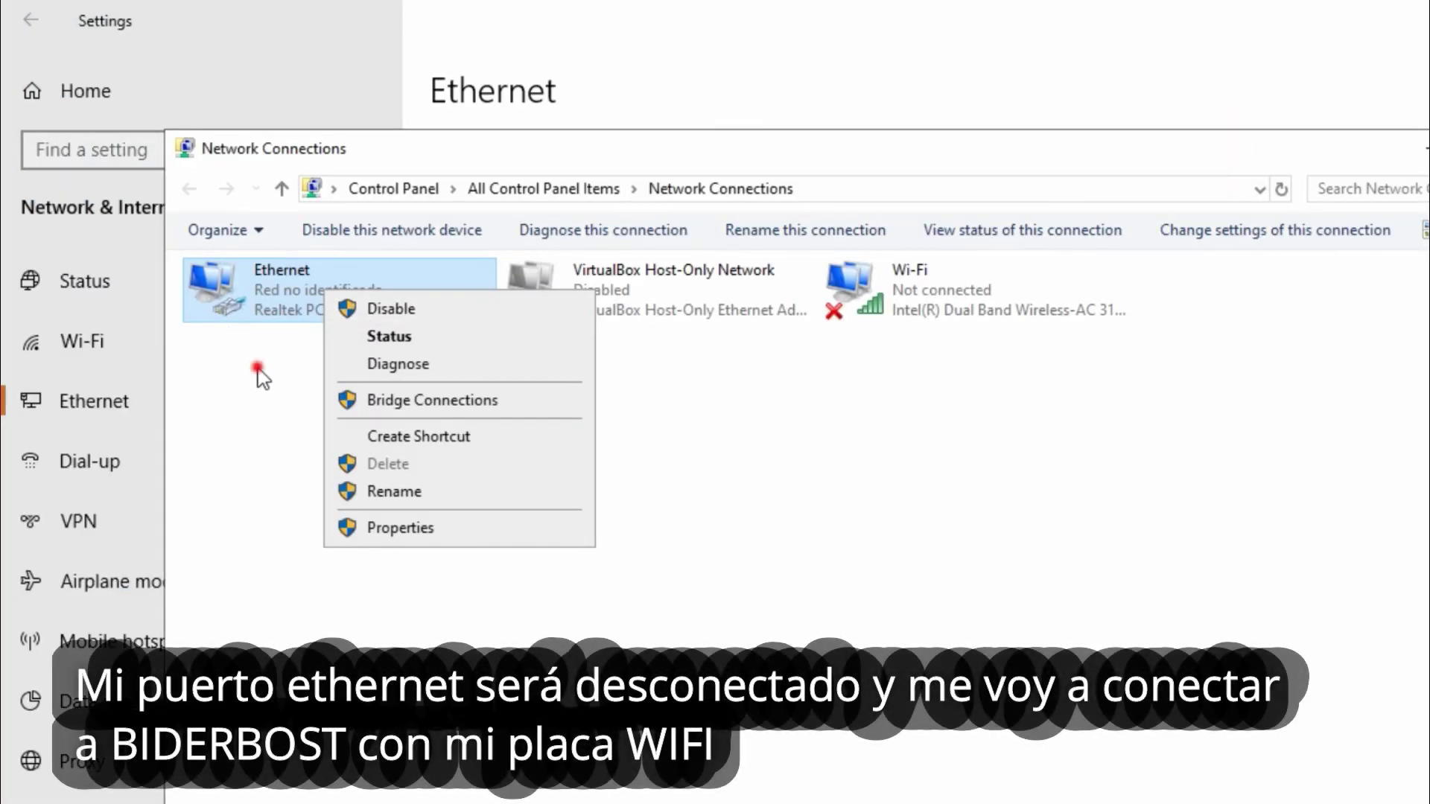
right_click(343, 287)
click(396, 302)
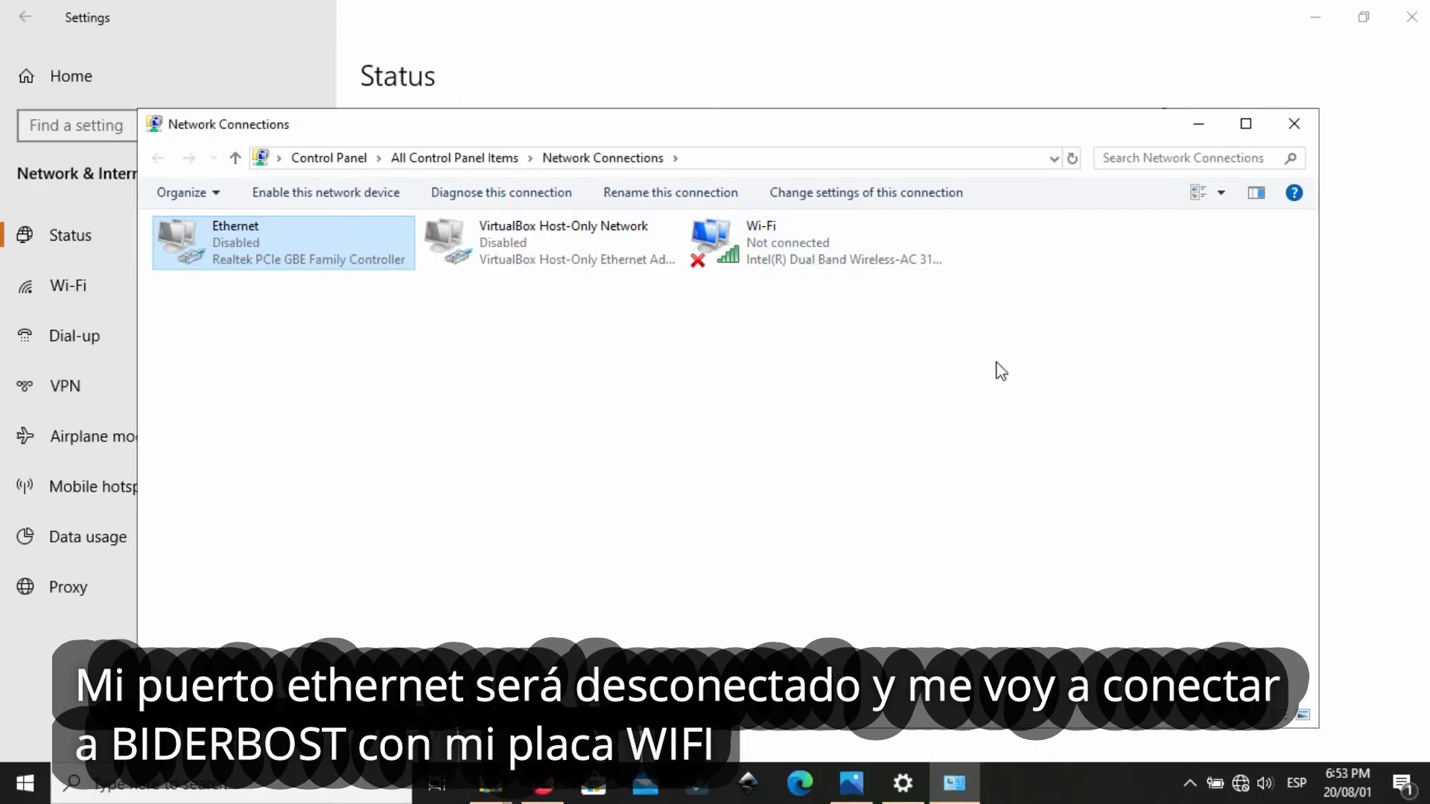
Select biderbost in the Wi-Fi list, then bring grafico.png to the front.
click(1210, 782)
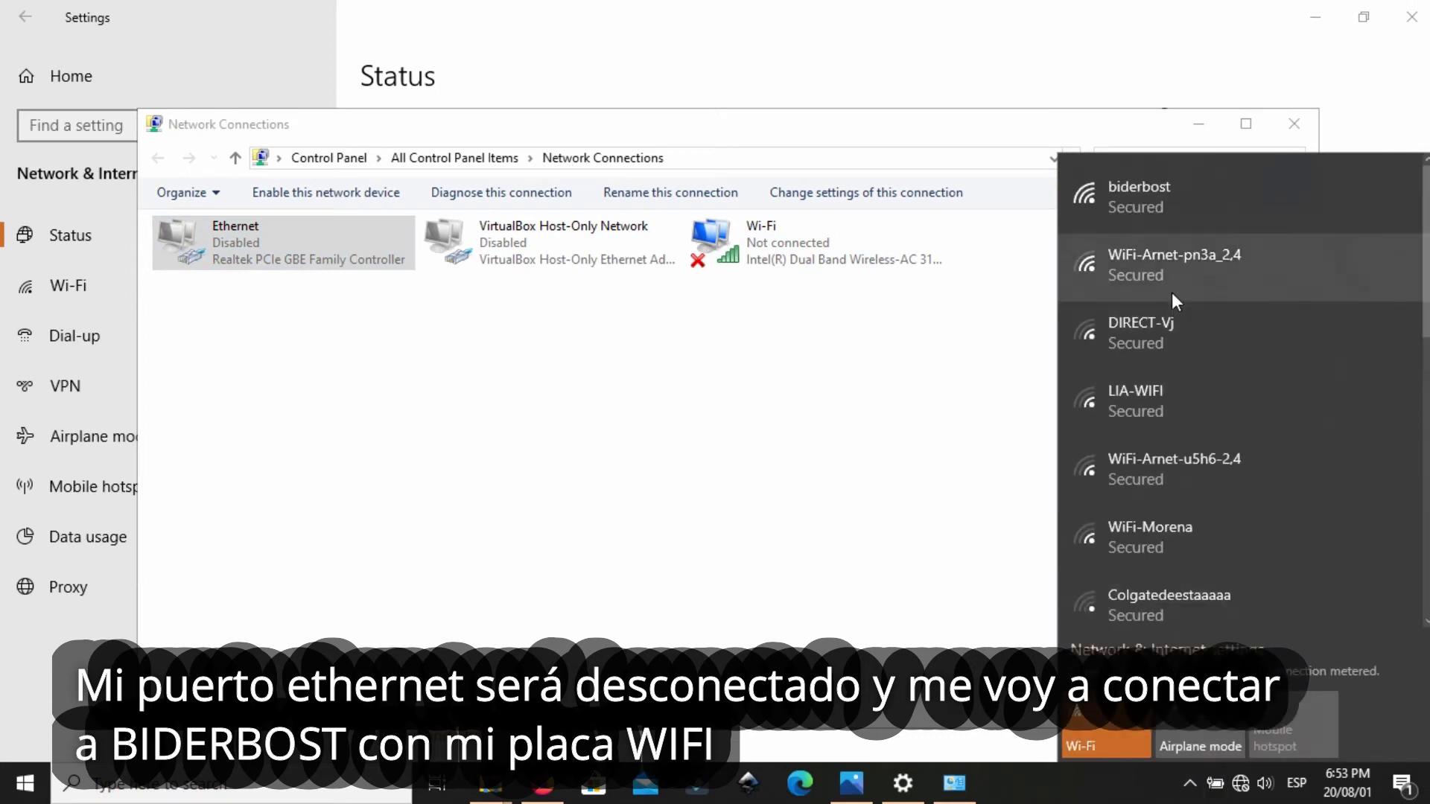
click(1165, 195)
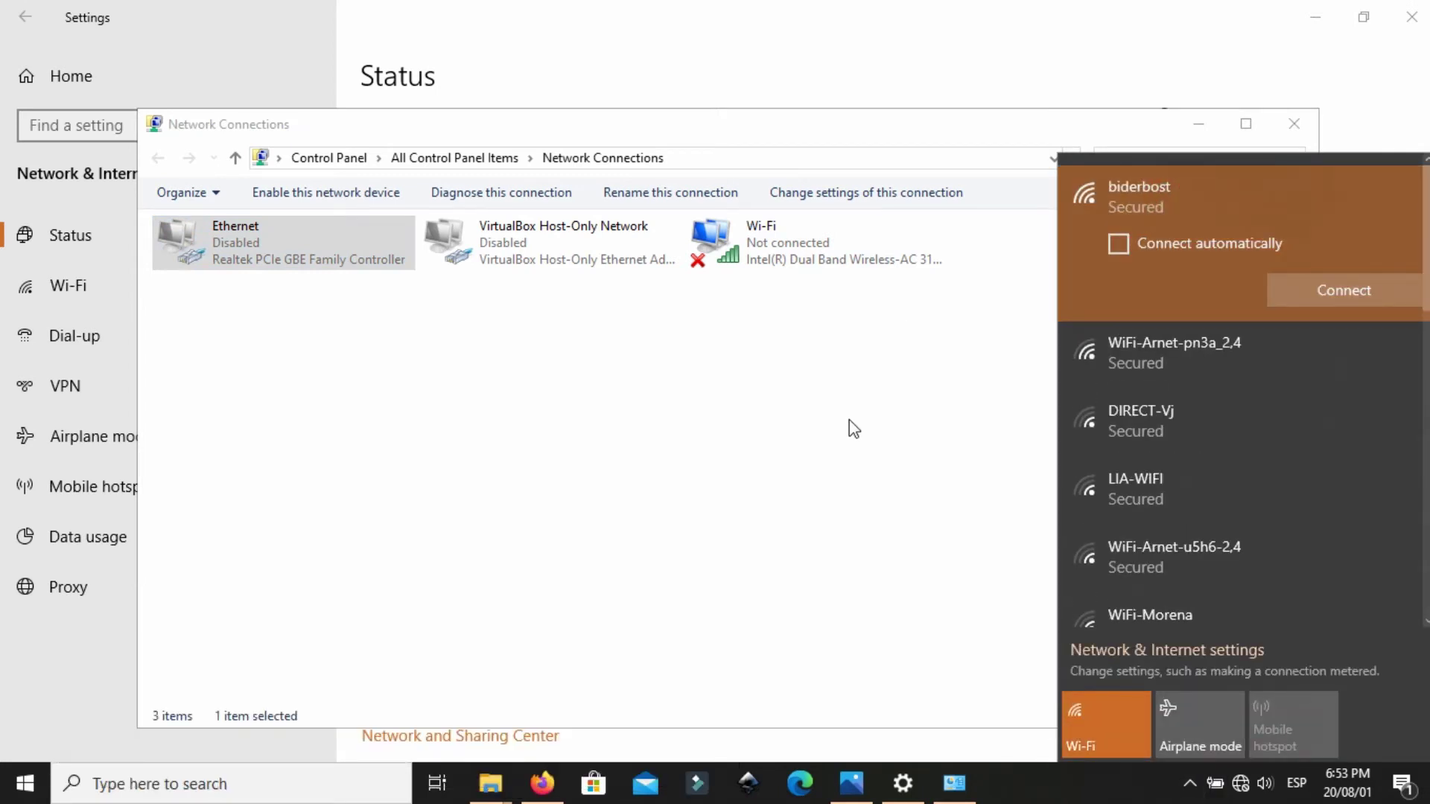
click(849, 429)
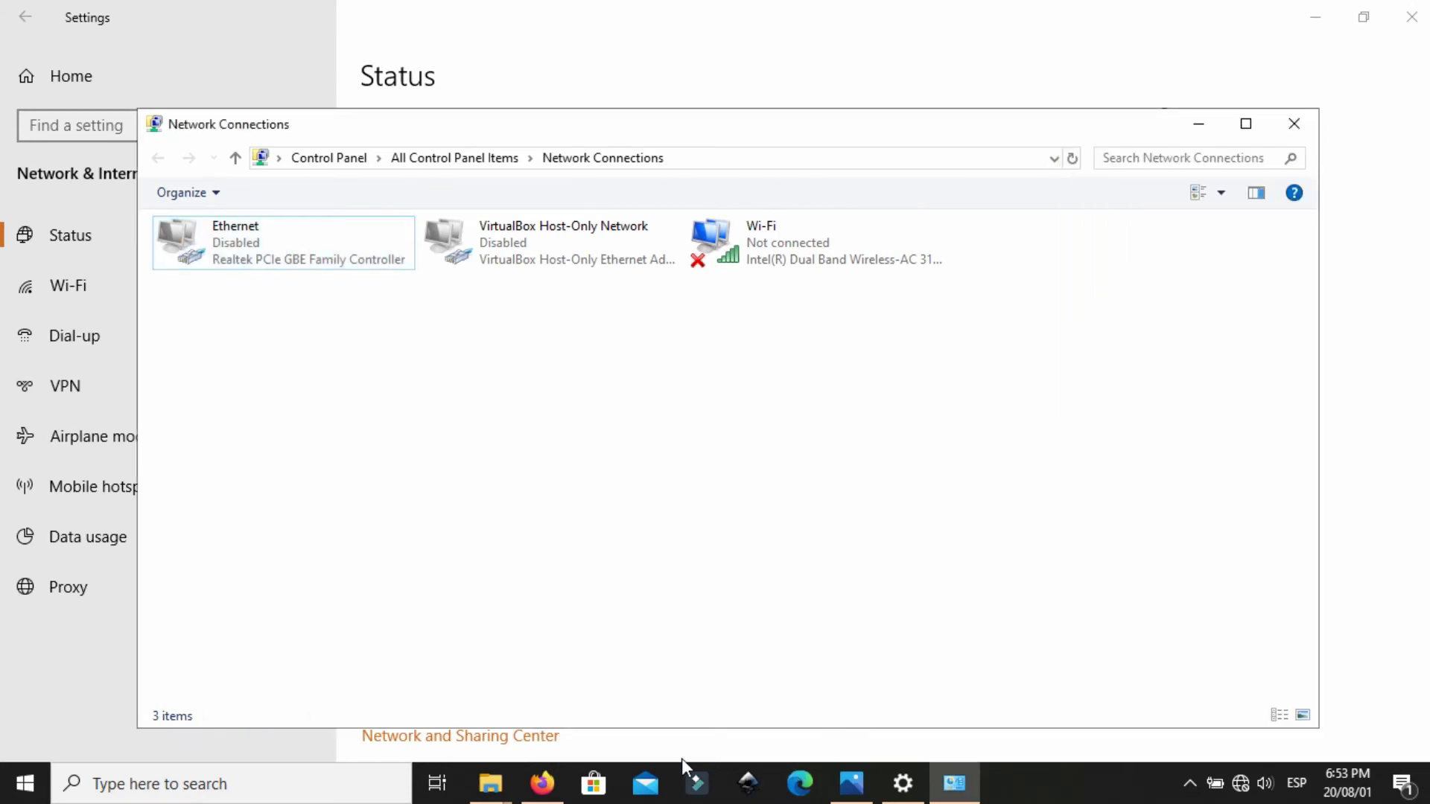
click(851, 782)
scroll(1050, 294, up, 1)
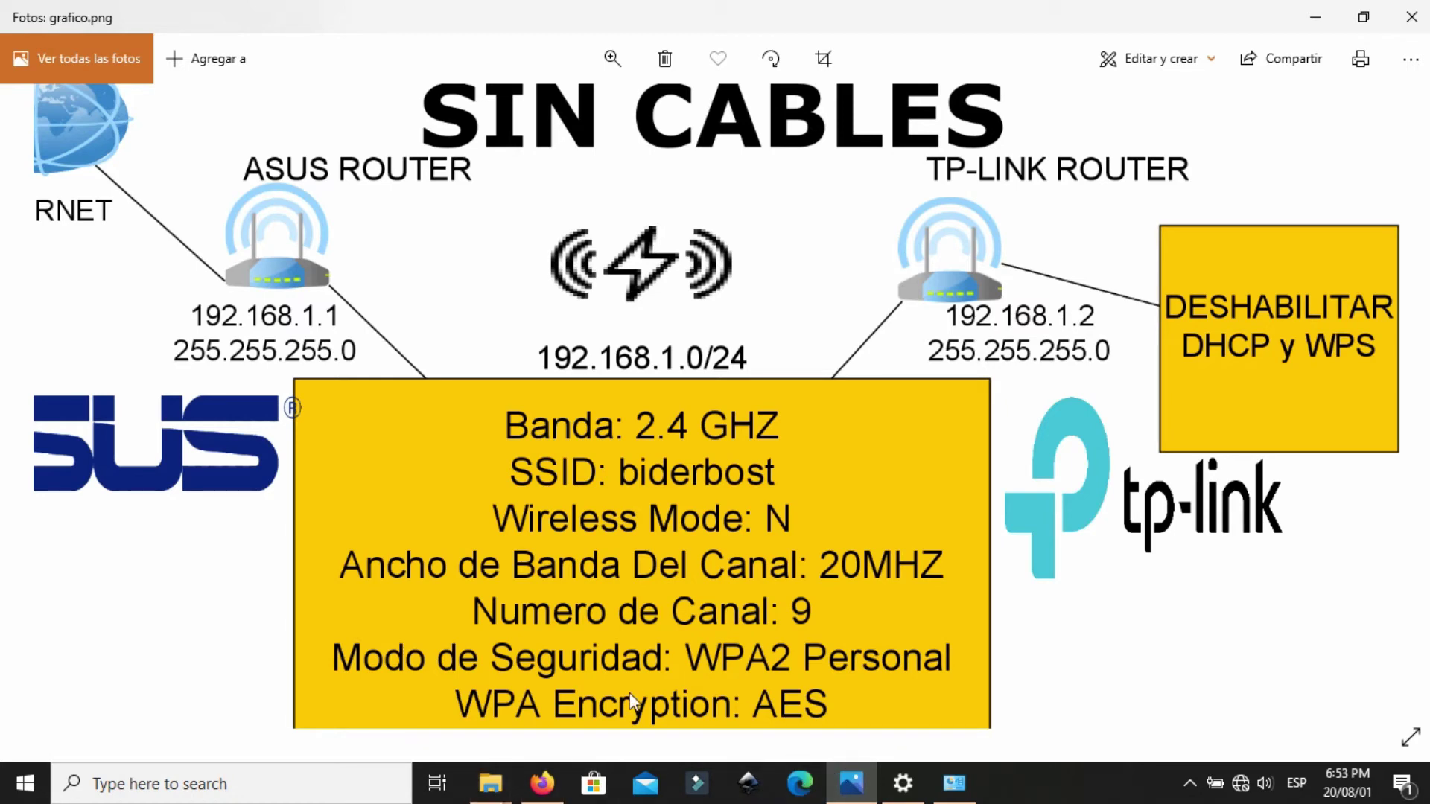
Run ipconfig /all in an administrator Command Prompt.
click(150, 799)
text(cmd)
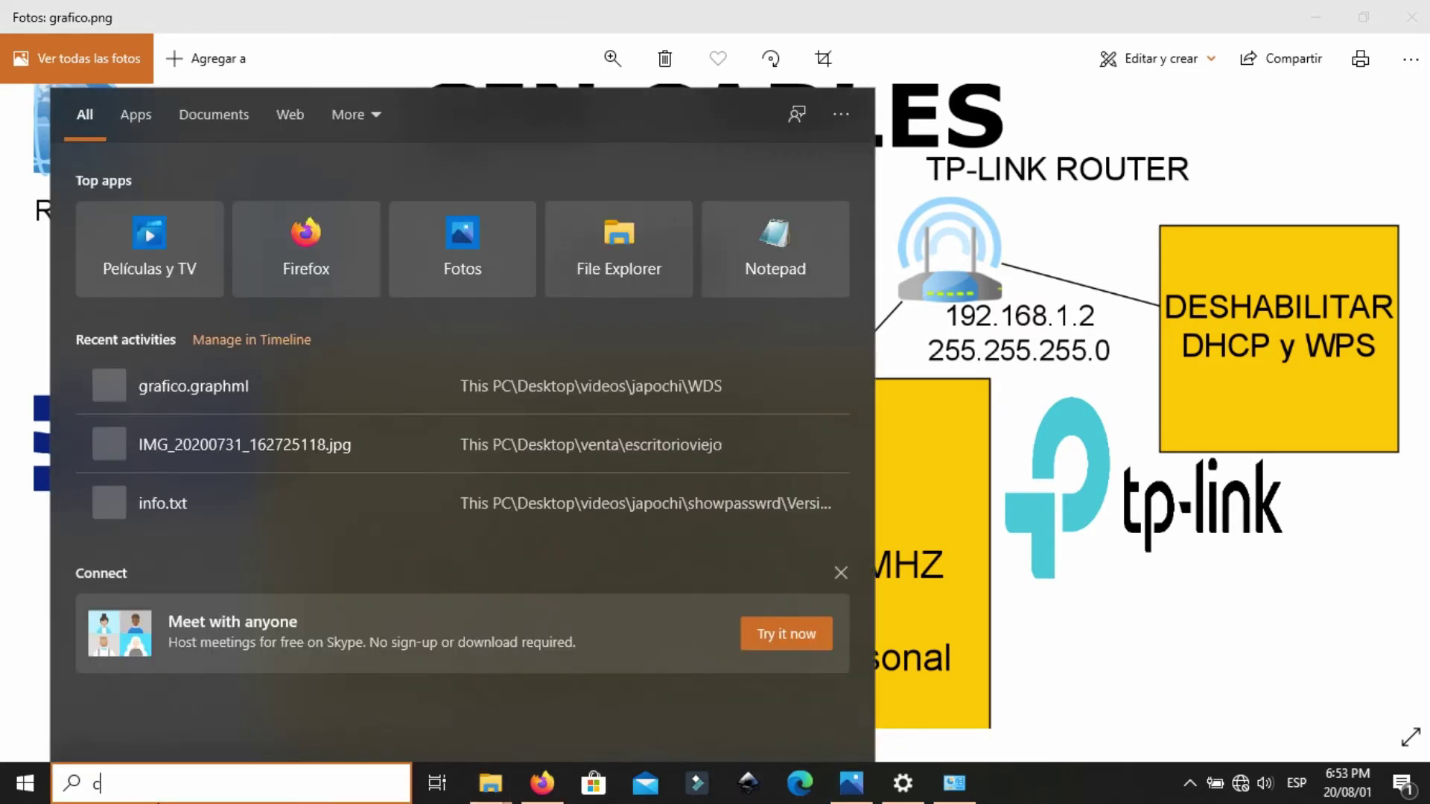
click(552, 406)
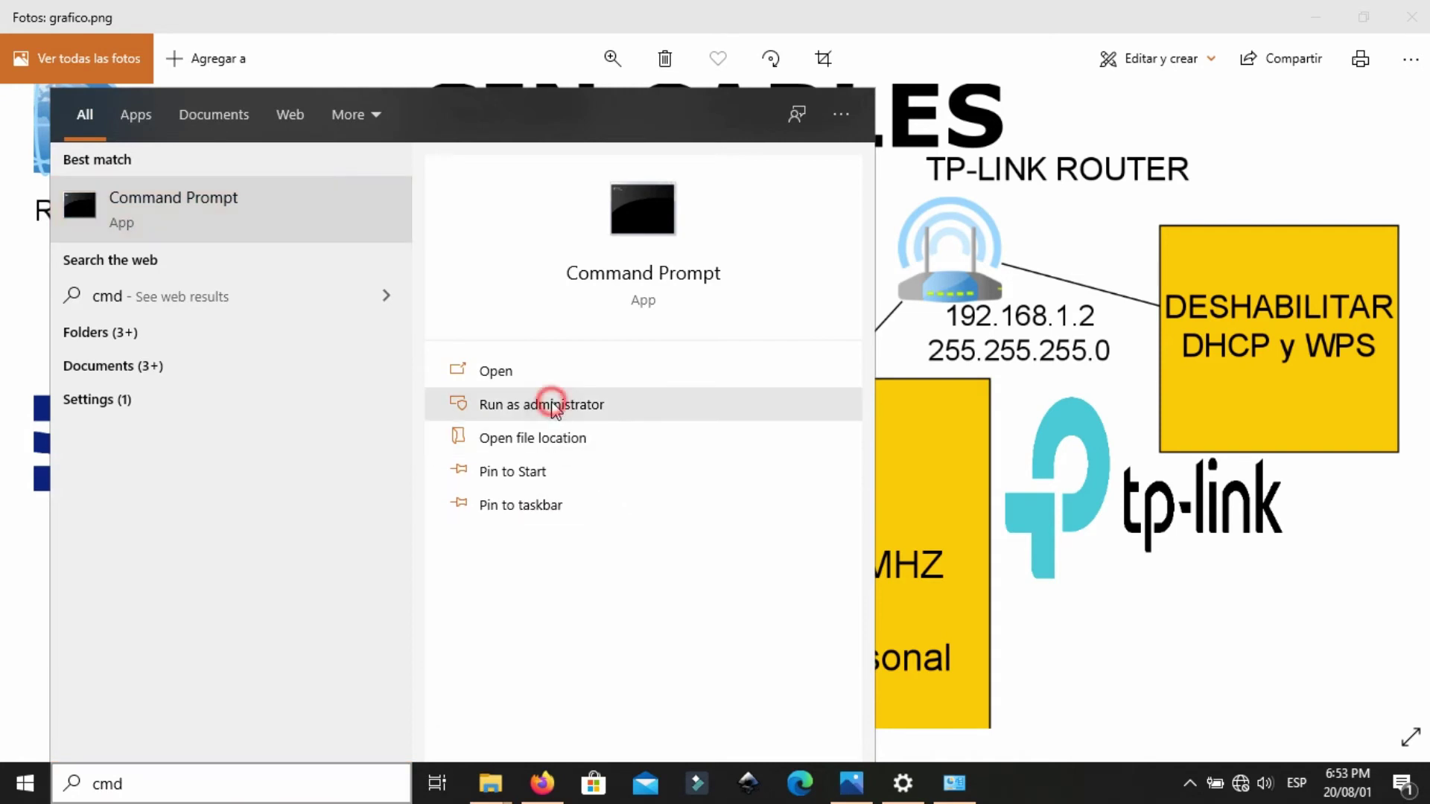
text(ipcofnig)
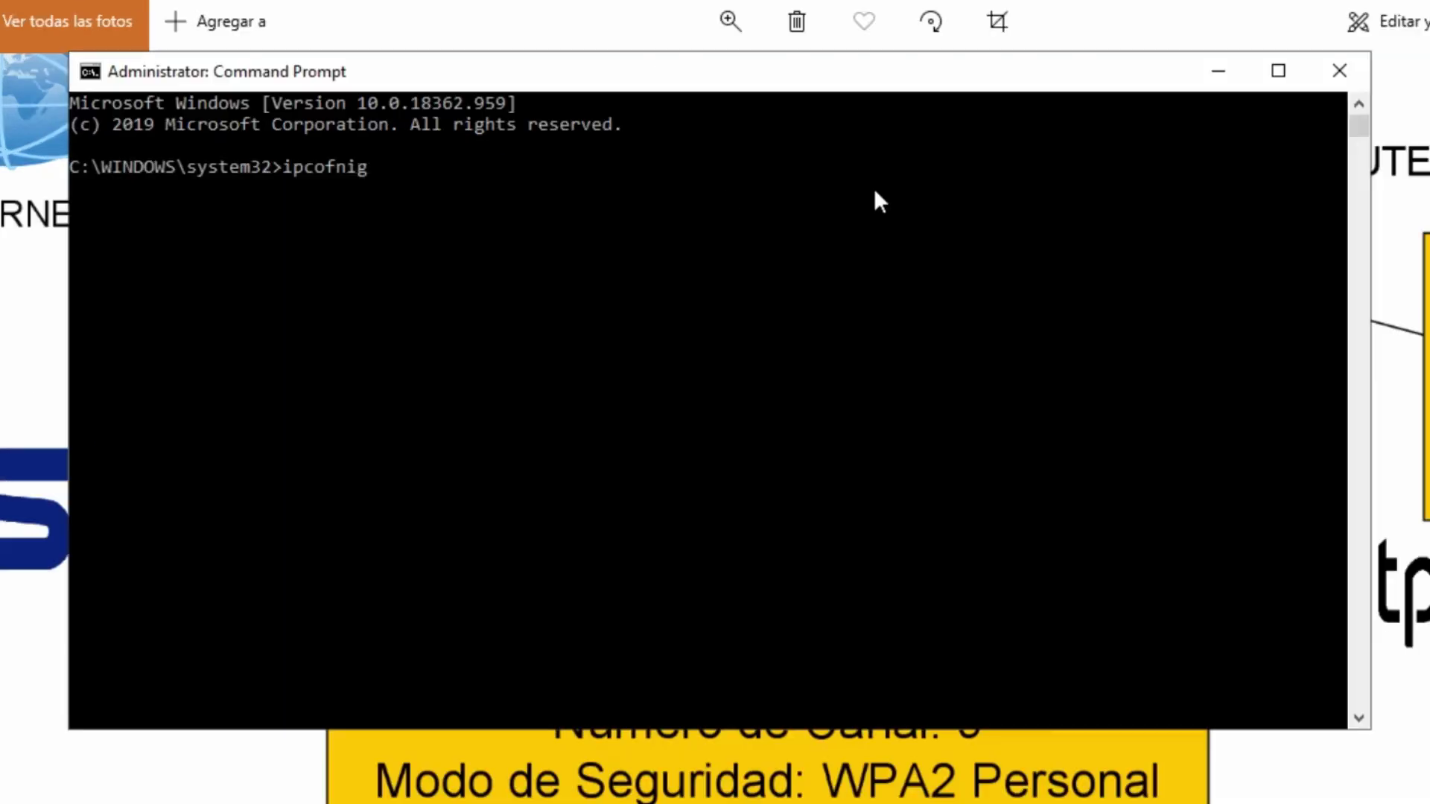
key(BackSpace)
key(BackSpace)
key(BackSpace)
key(BackSpace)
text(ngi)
key(BackSpace)
key(BackSpace)
text(fig /all)
key(Return)
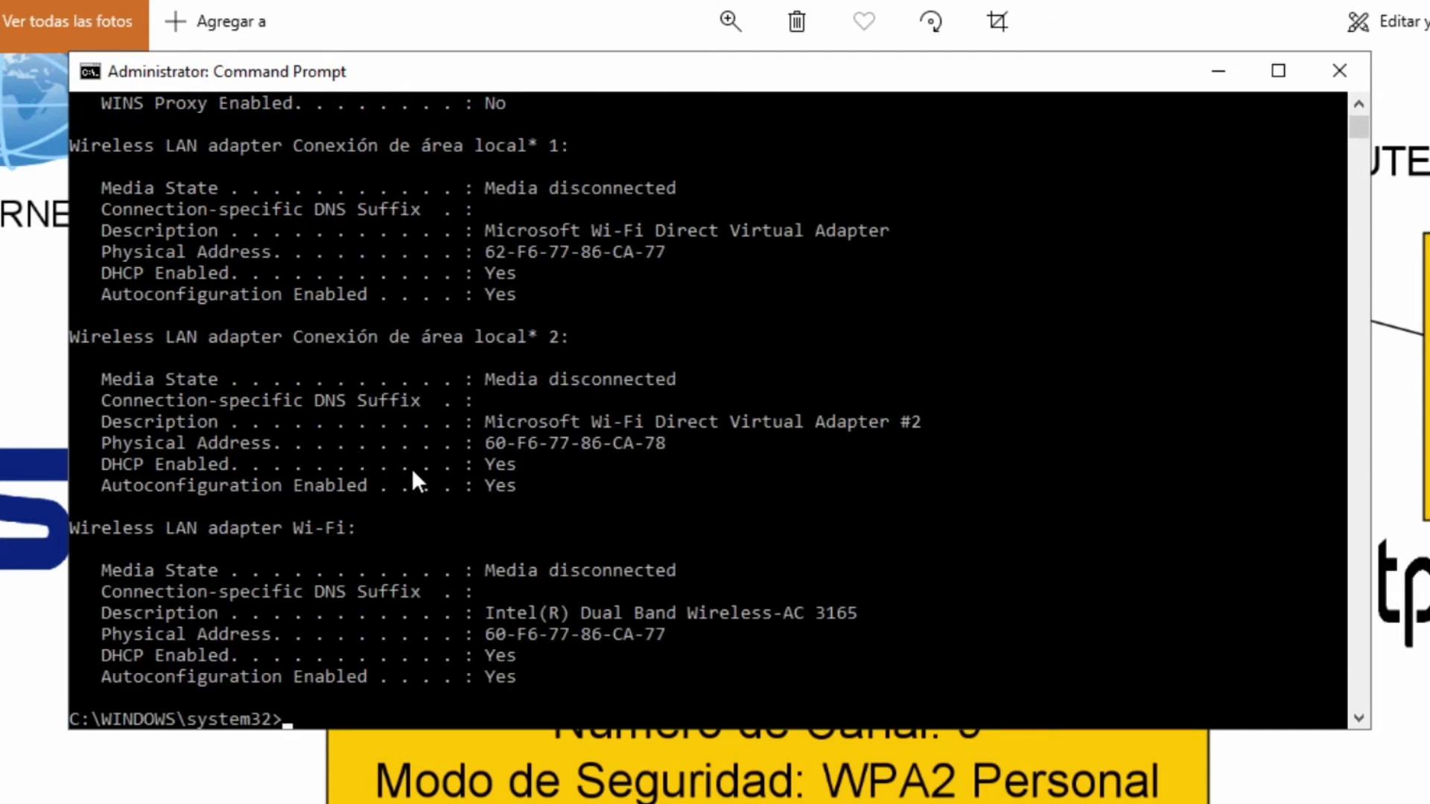
Select the Wi-Fi adapter's physical address 60-F6-77-86-CA-77, then return to the diagram.
scroll(414, 476, down, 2)
scroll(414, 477, up, 5)
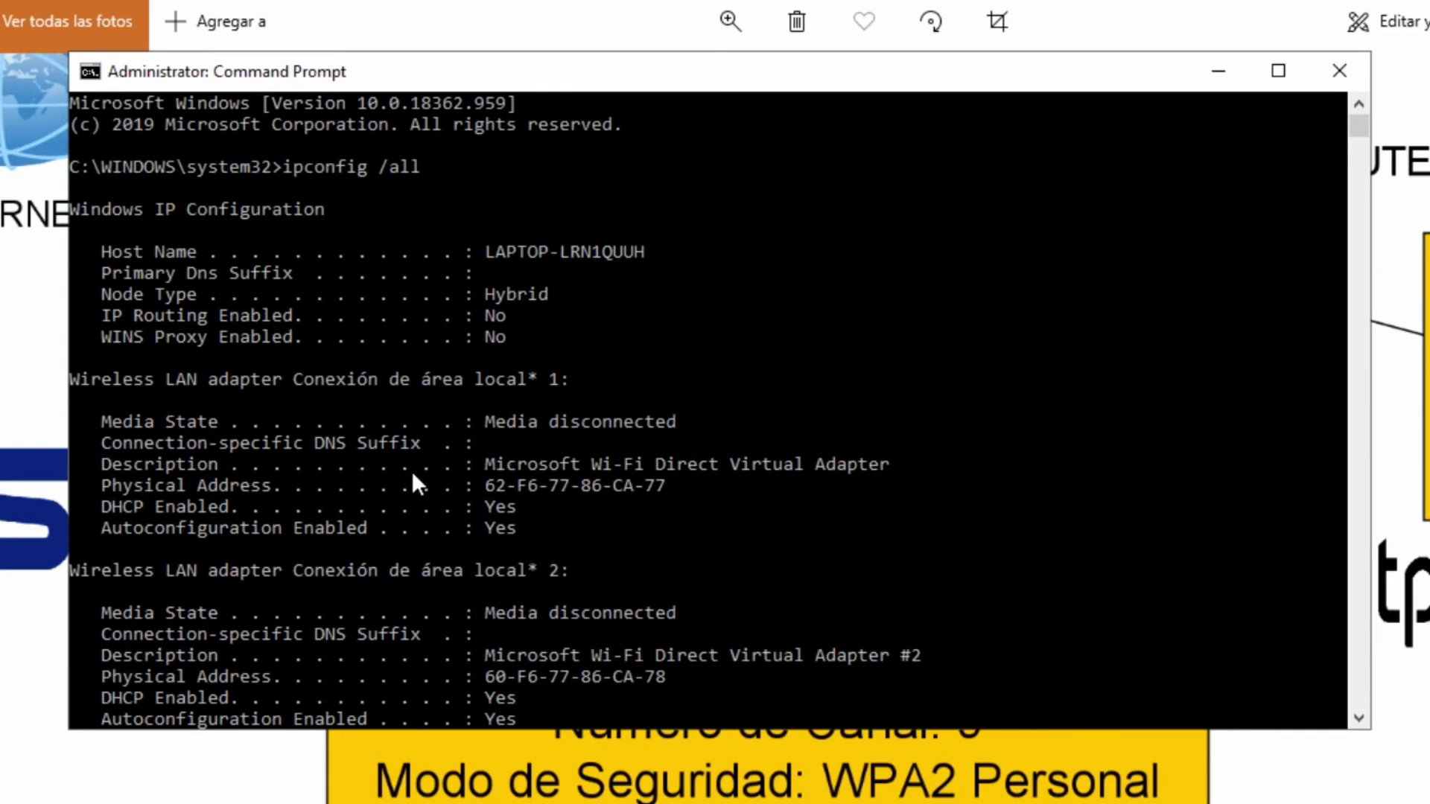
scroll(412, 473, down, 2)
scroll(409, 475, down, 3)
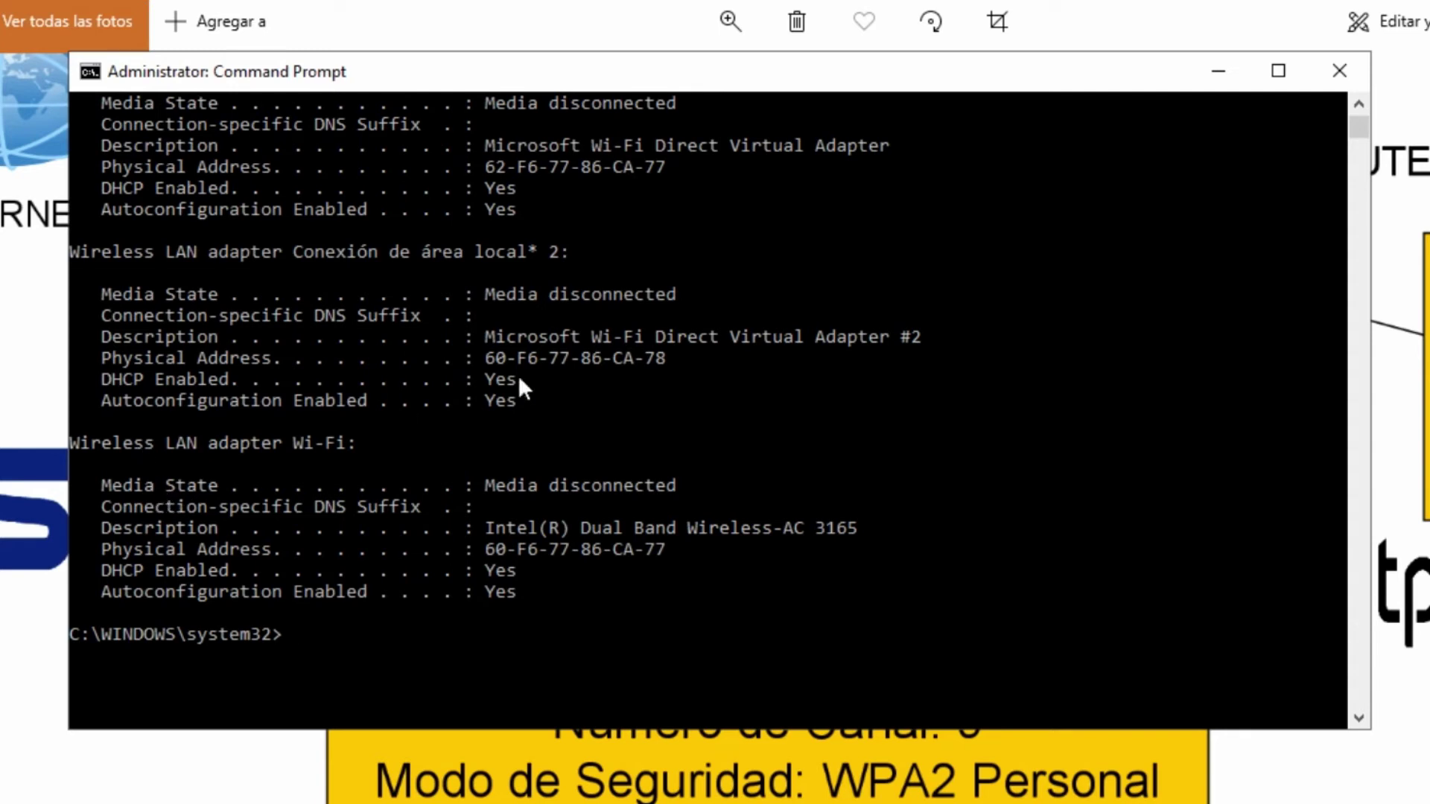
drag(482, 359, 609, 358)
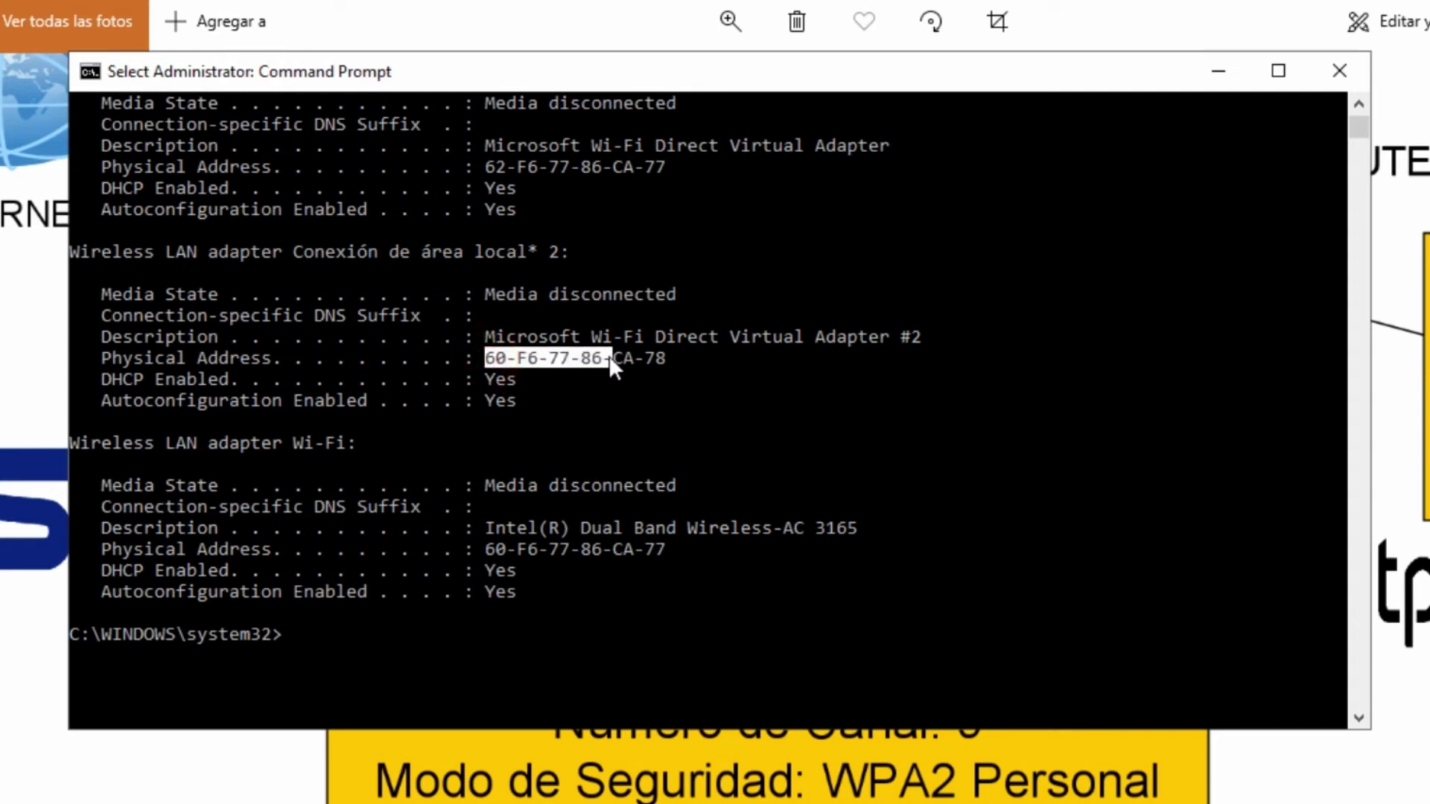
drag(488, 548, 659, 548)
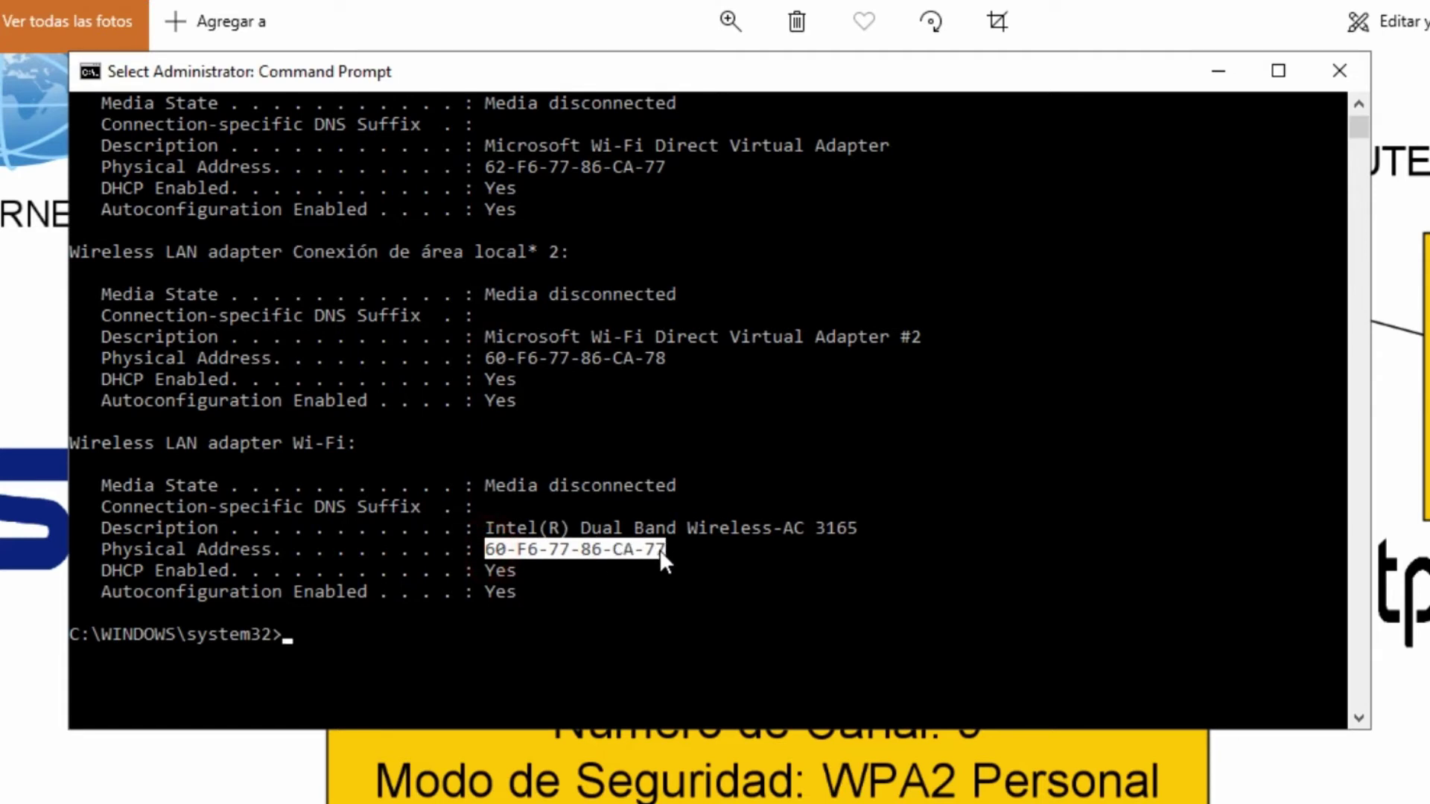
drag(219, 253, 378, 253)
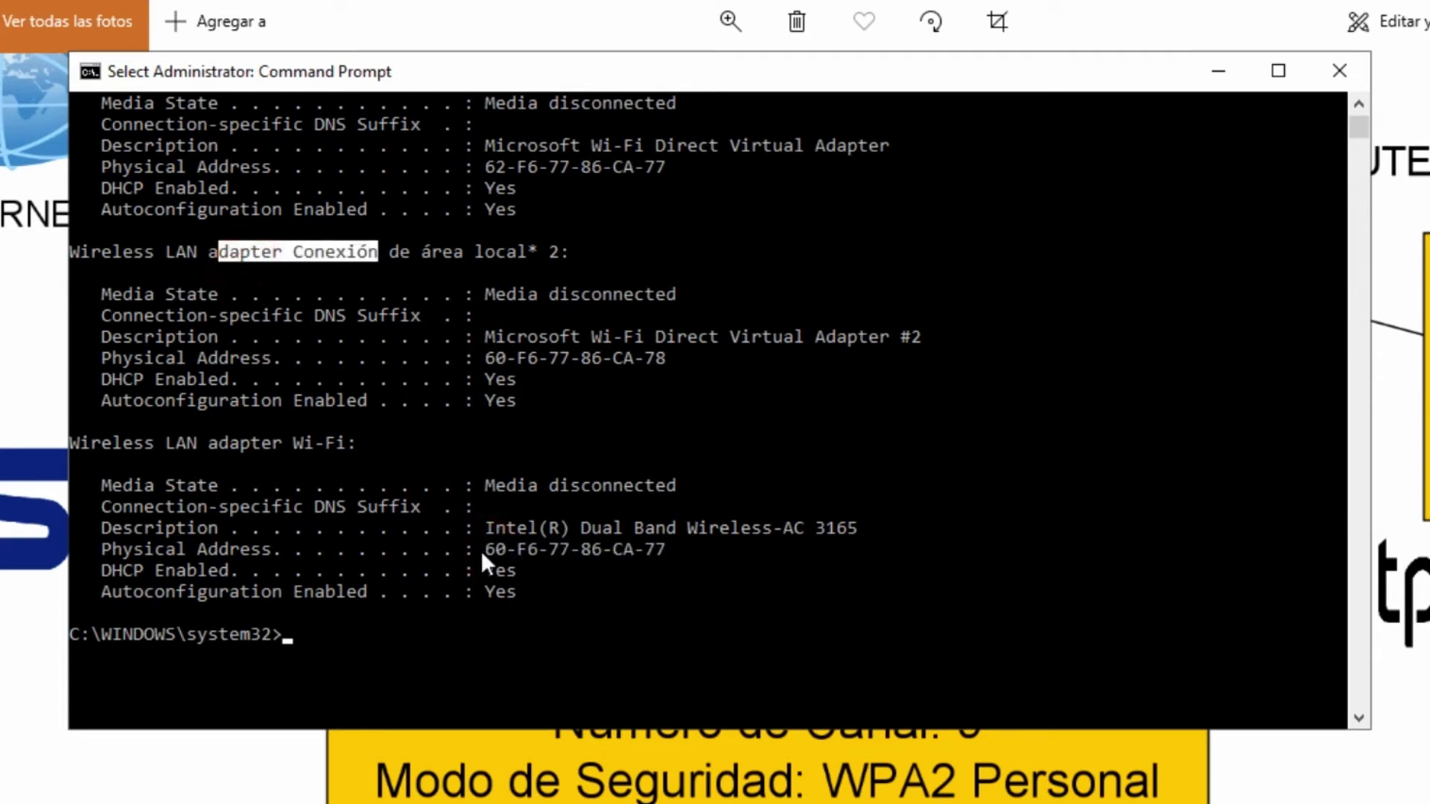
drag(482, 550, 644, 548)
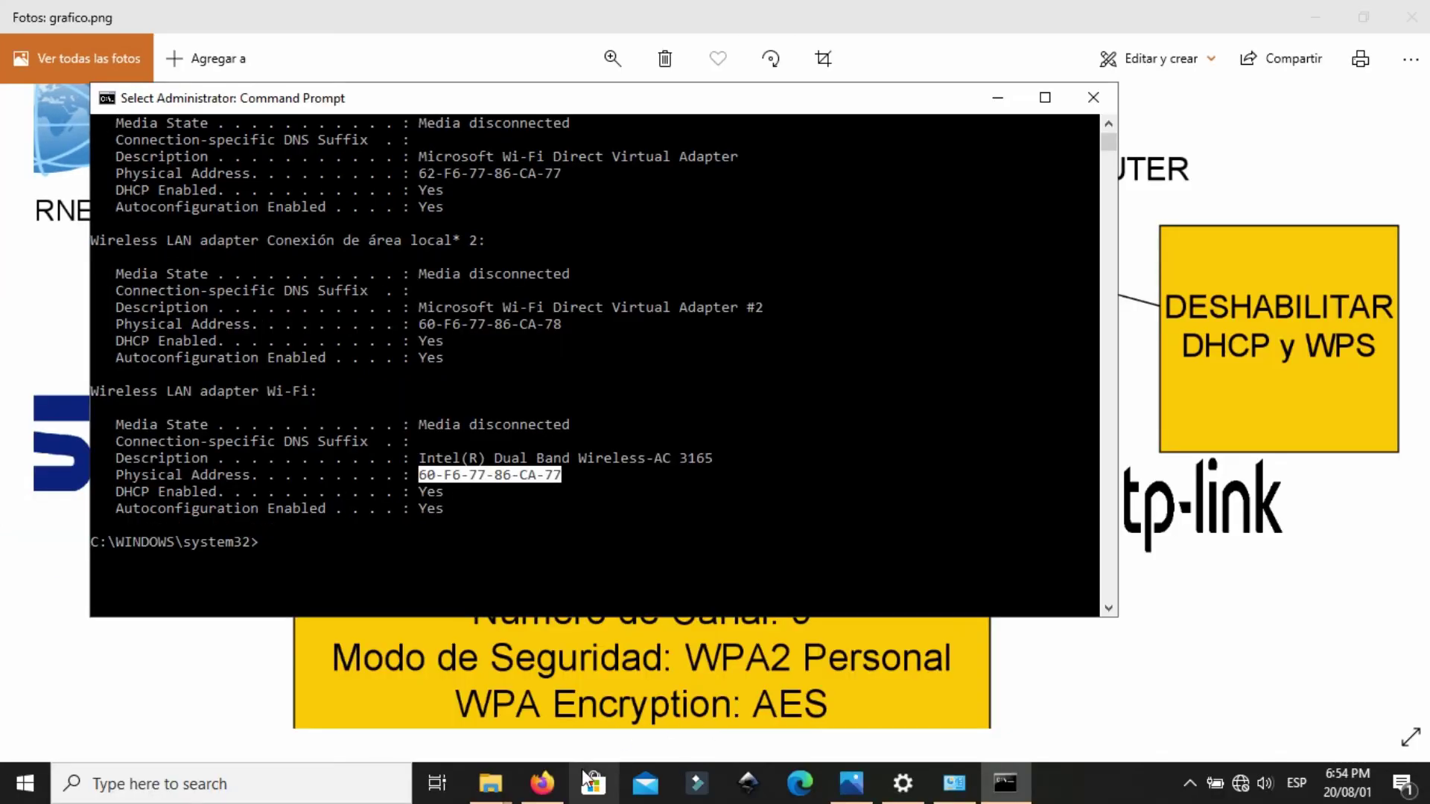
click(1423, 748)
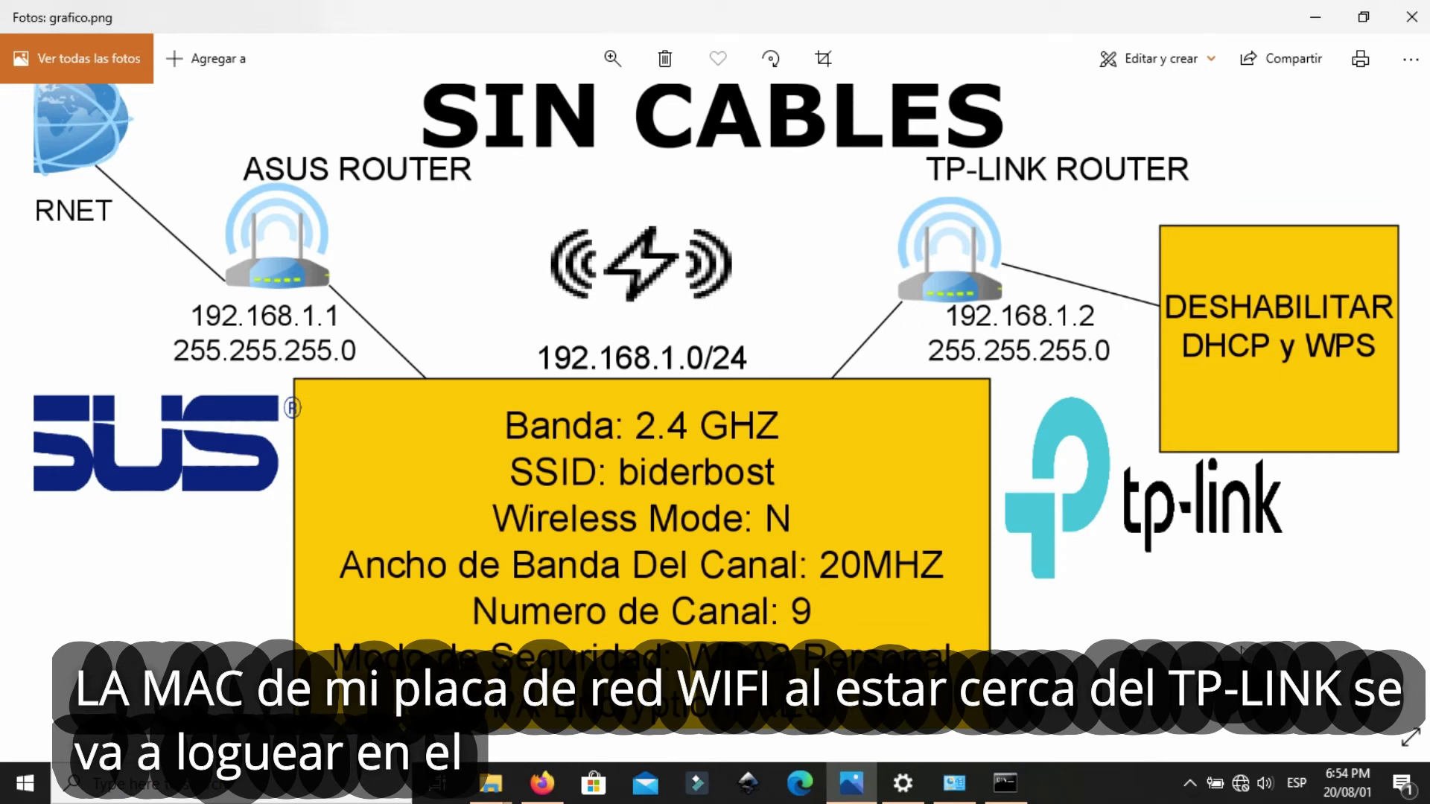
click(1240, 783)
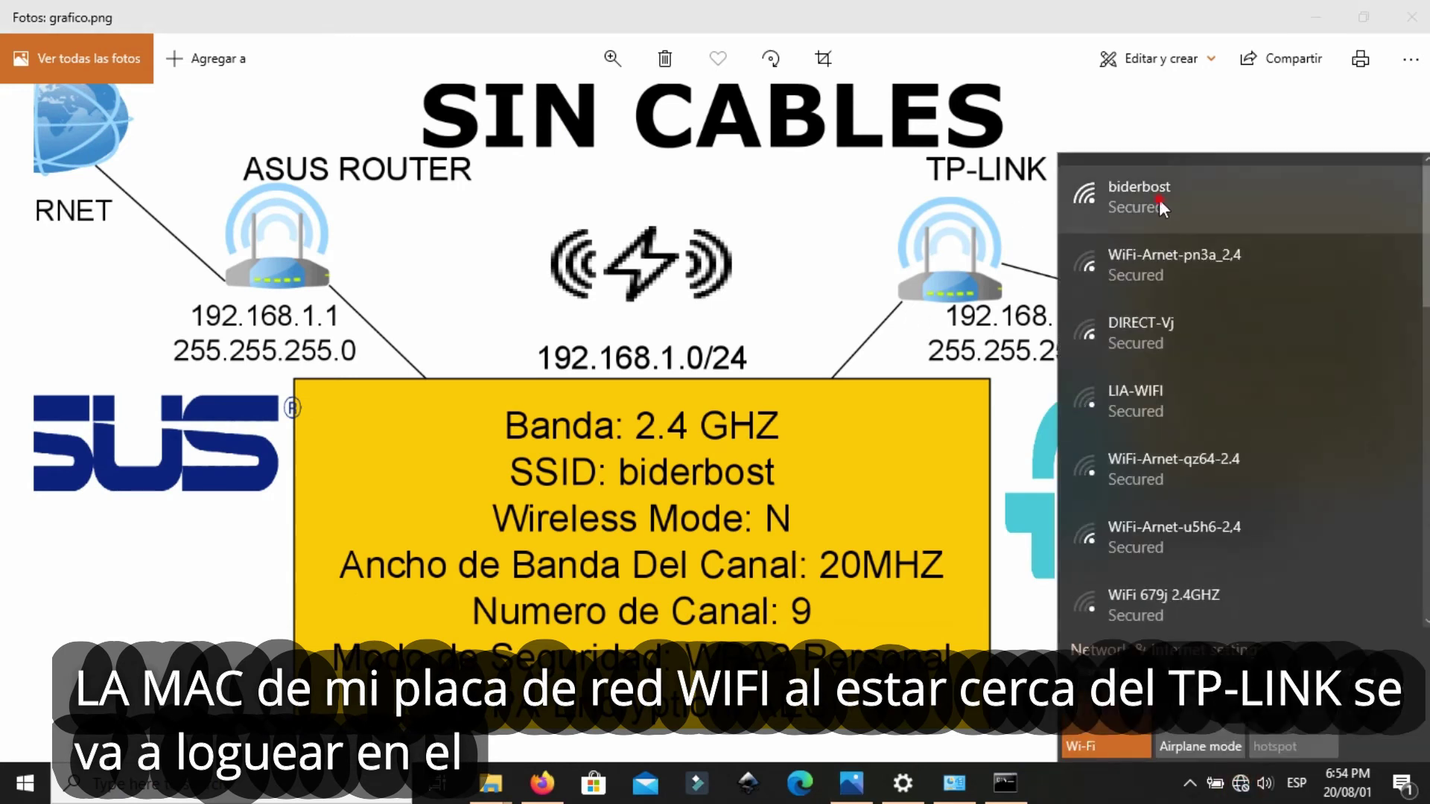
Connect to biderbost and review its connection properties.
click(1160, 207)
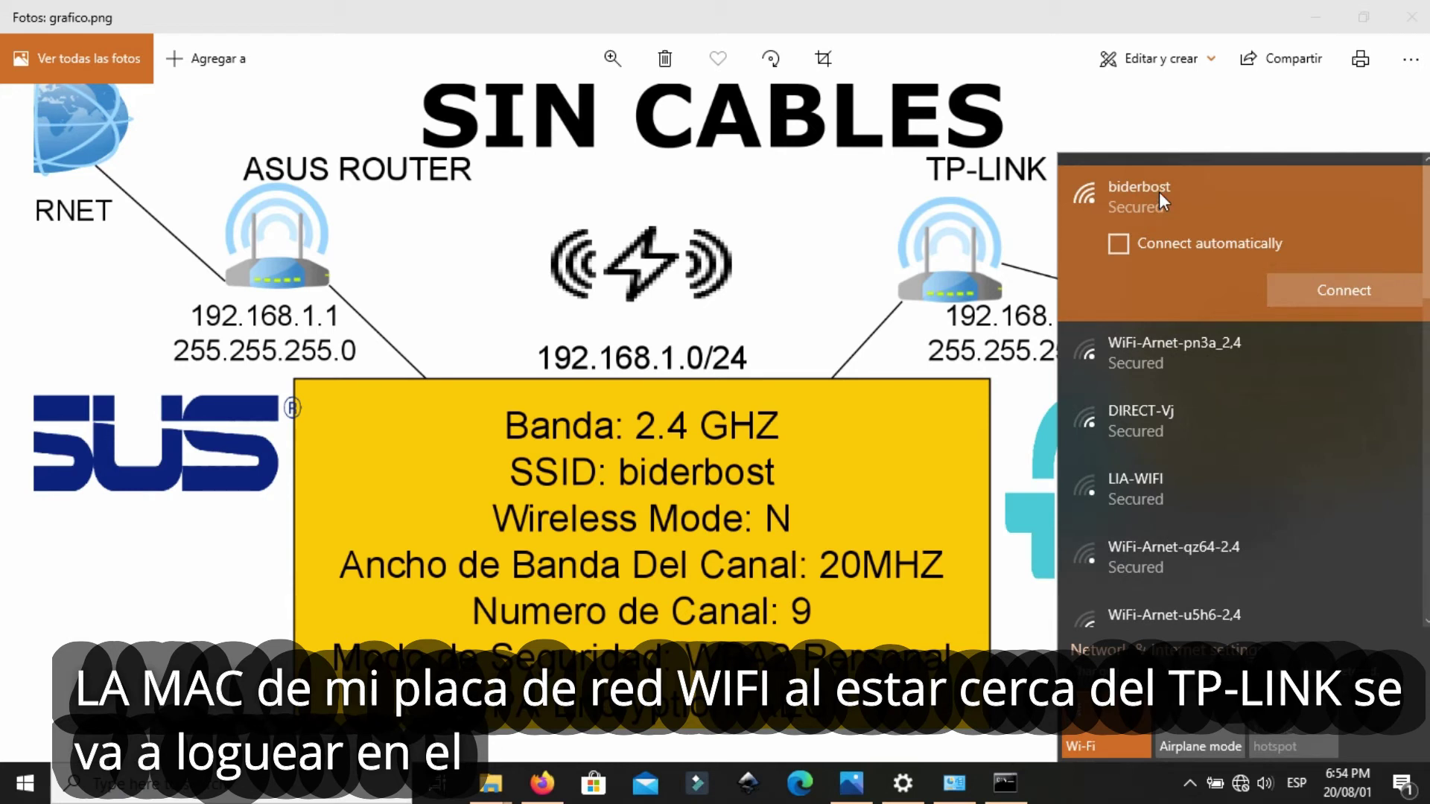
click(1317, 292)
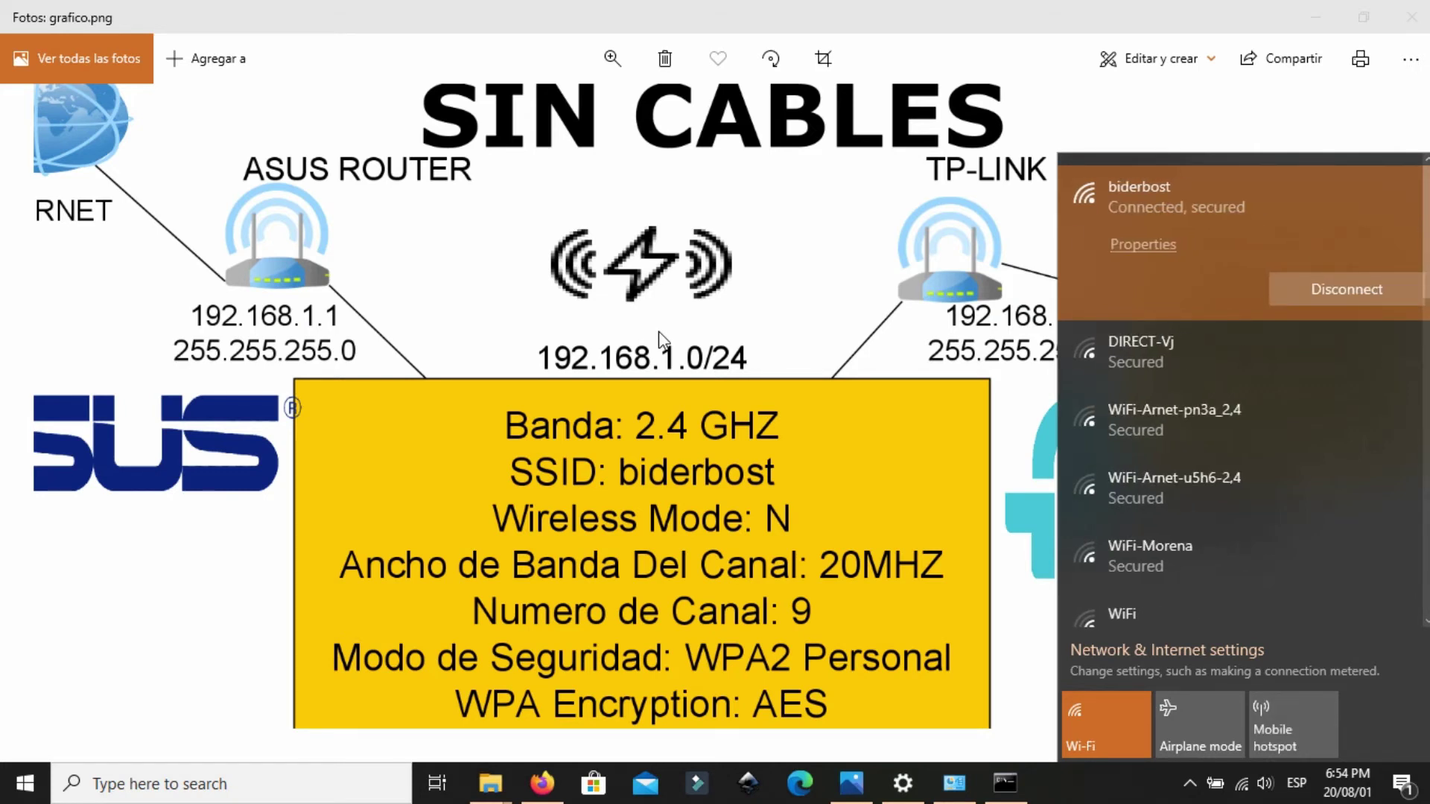
click(1142, 246)
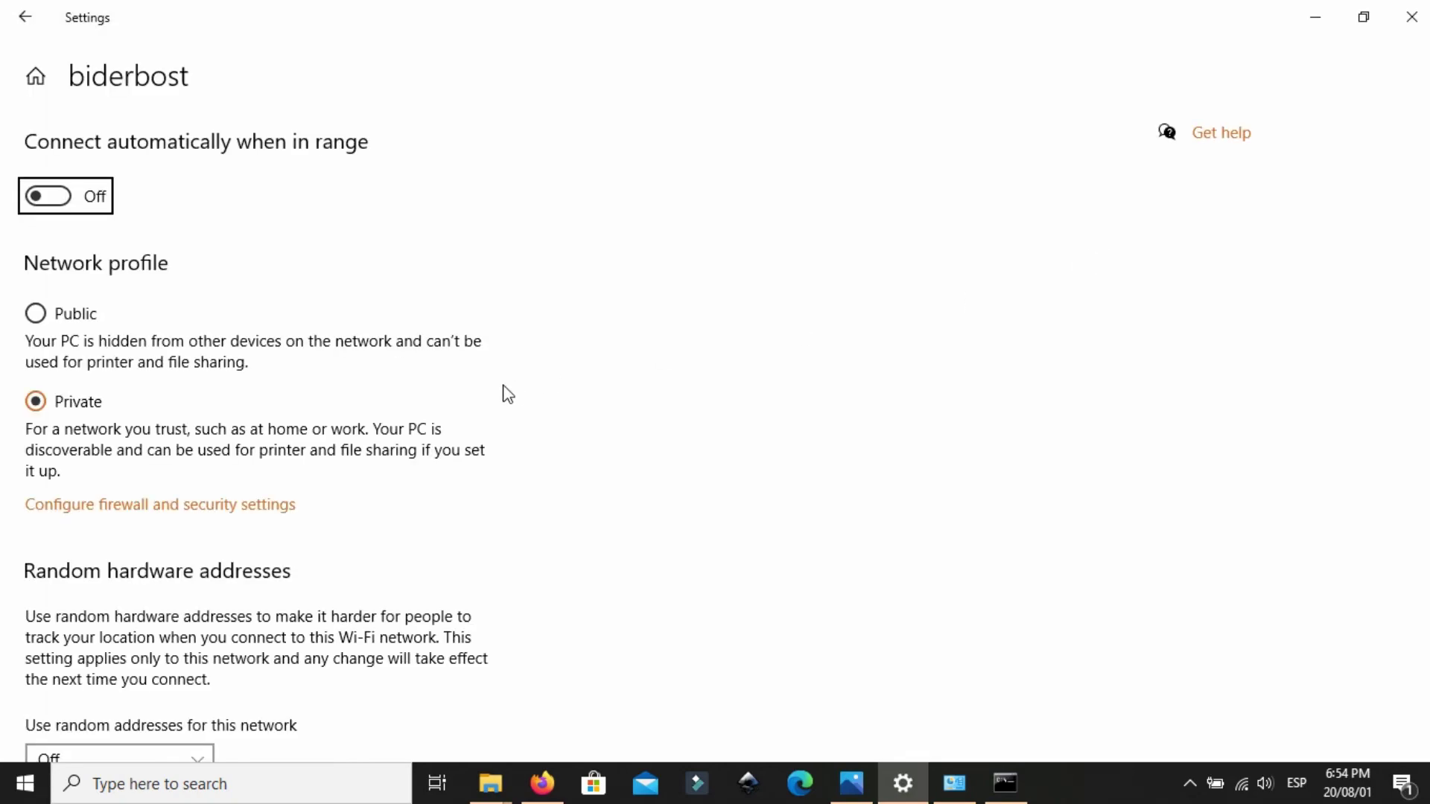
scroll(504, 393, down, 5)
scroll(231, 473, up, 5)
scroll(212, 469, down, 8)
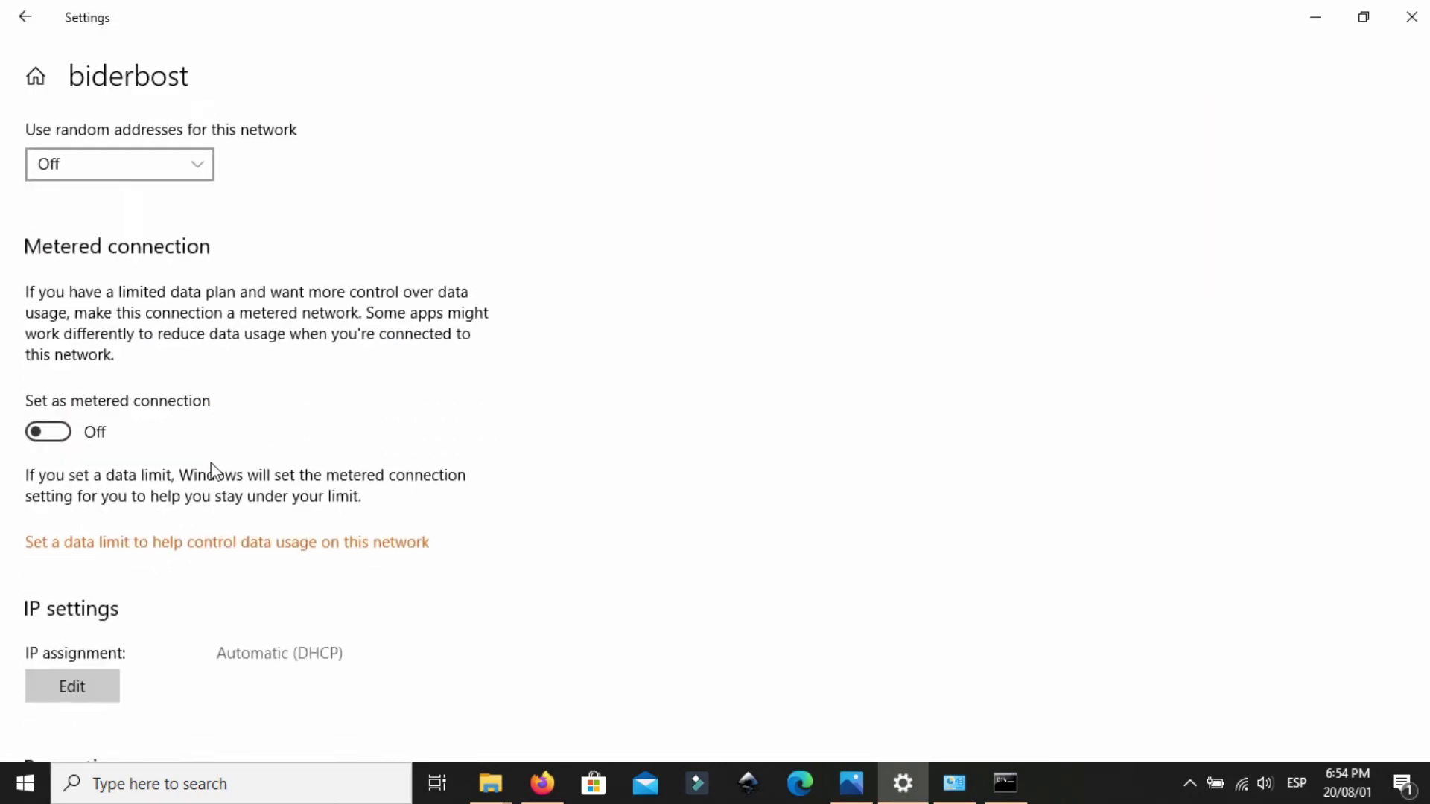
scroll(179, 412, up, 8)
click(26, 18)
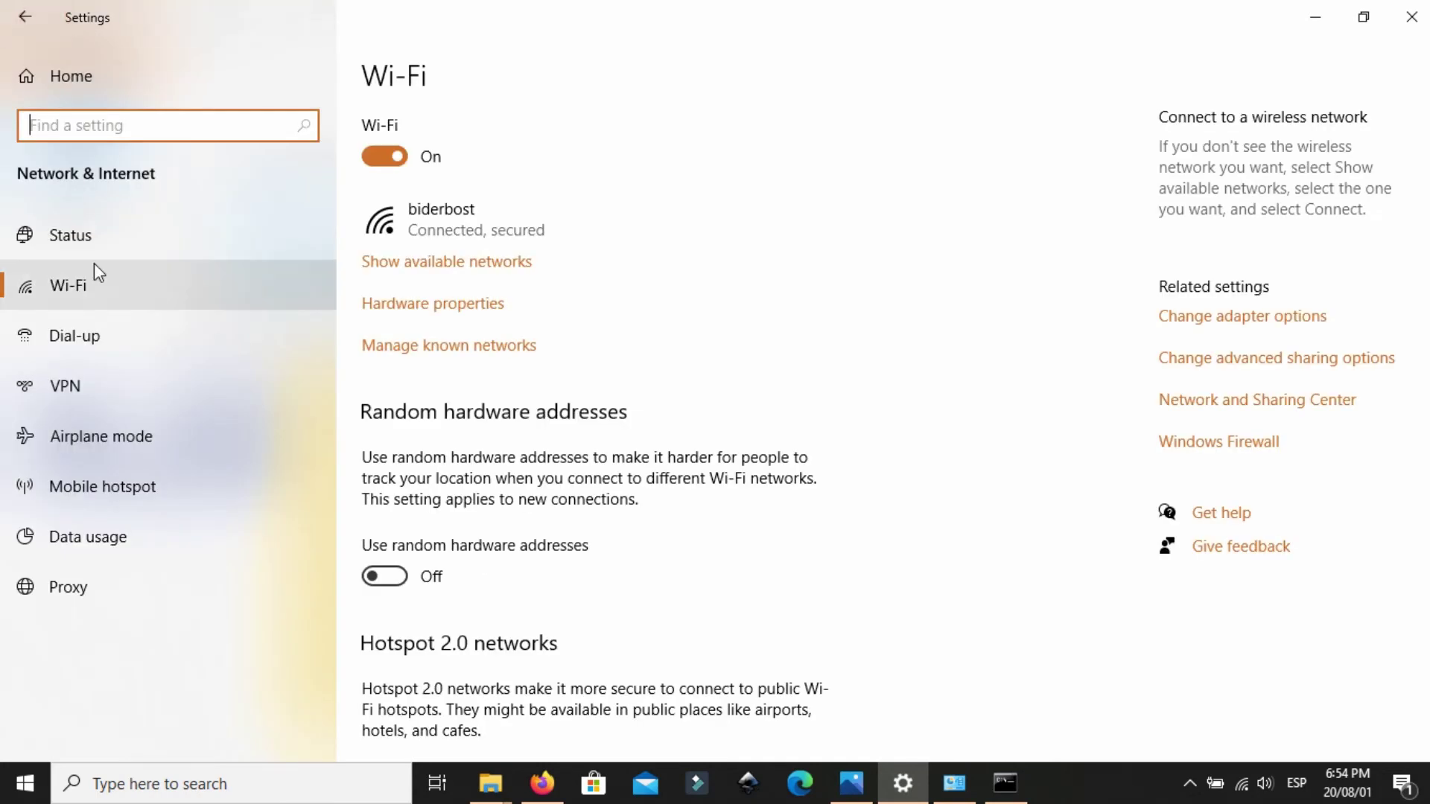
Inspect the Wi-Fi adapter's biderbost security settings and close all dialogs.
click(1212, 320)
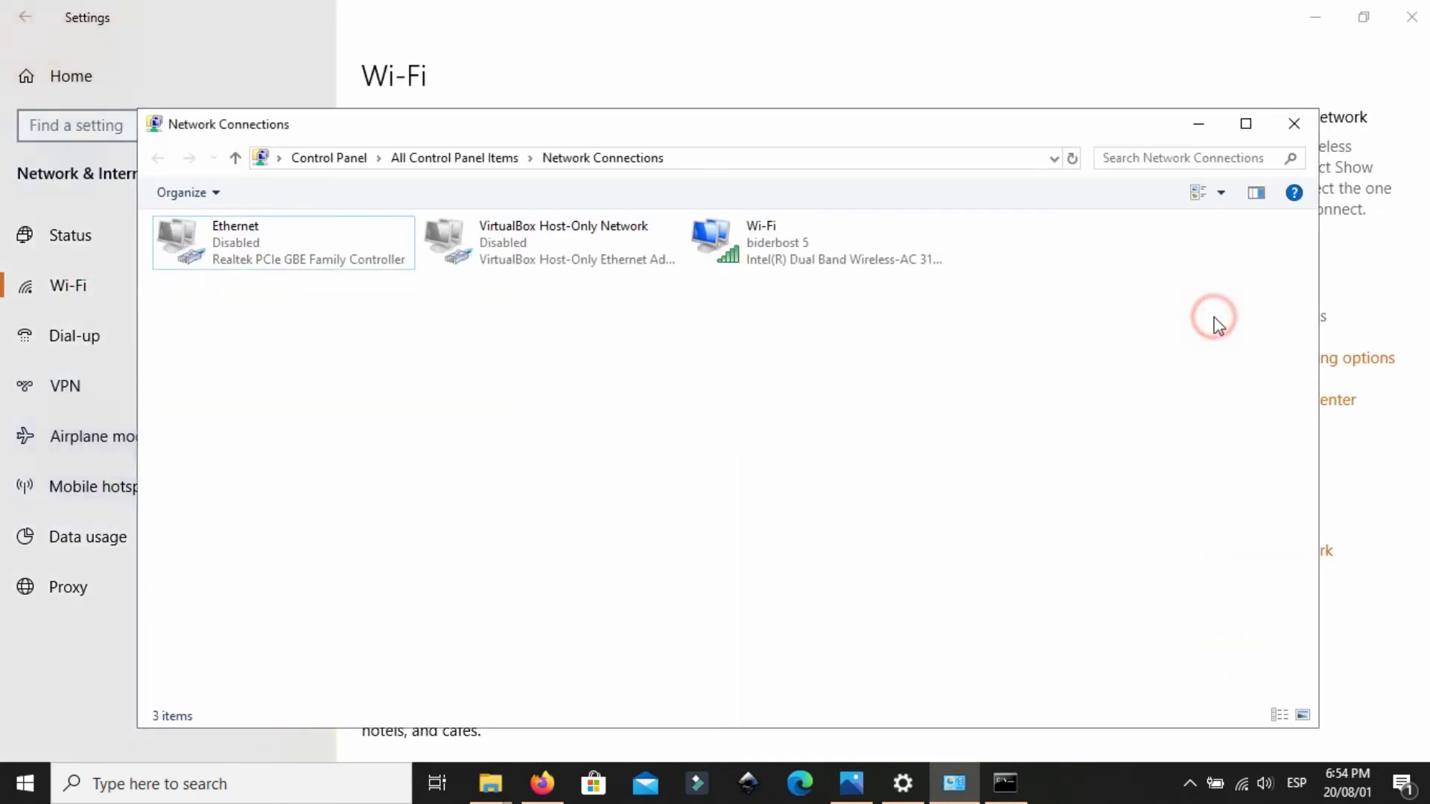
double_click(804, 257)
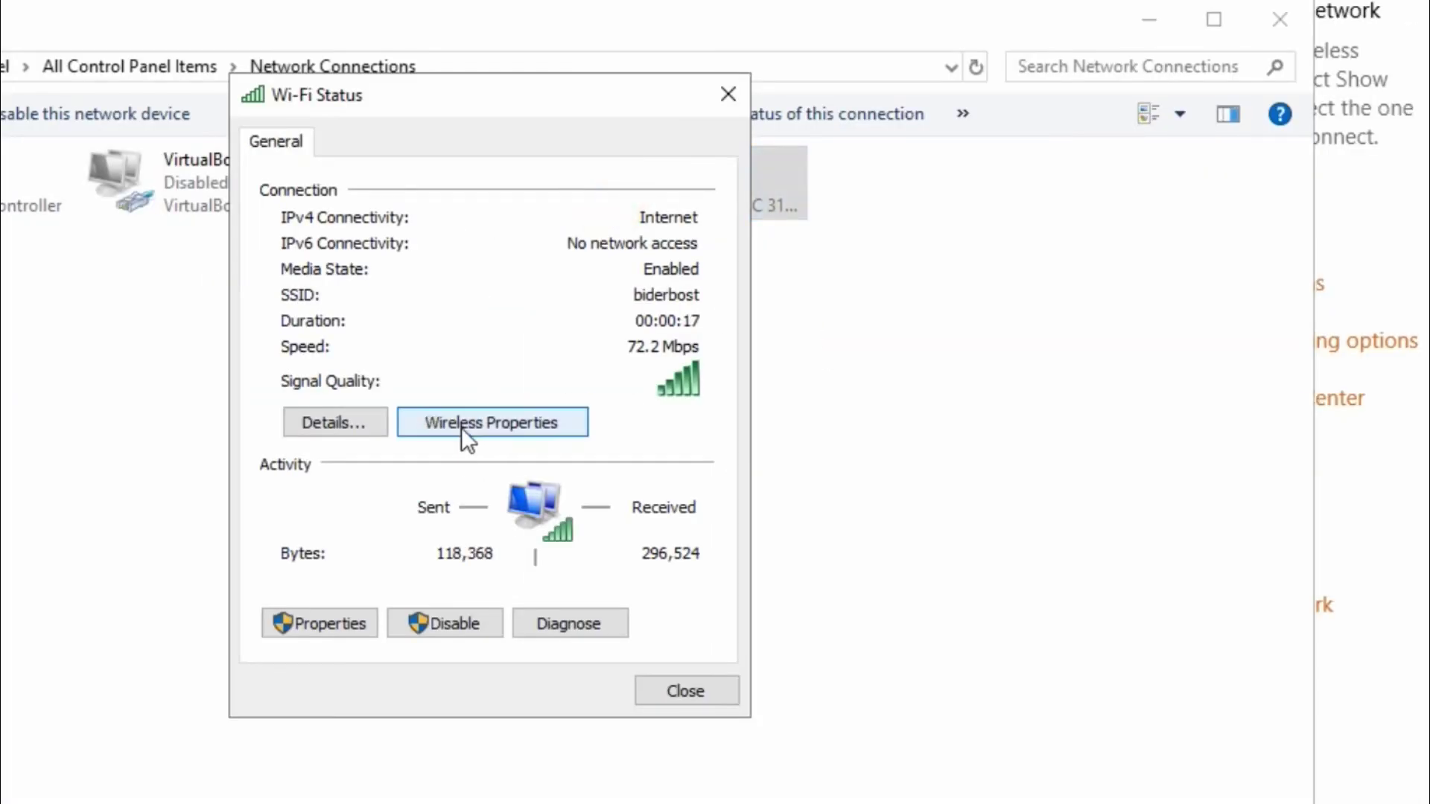
click(700, 419)
click(395, 167)
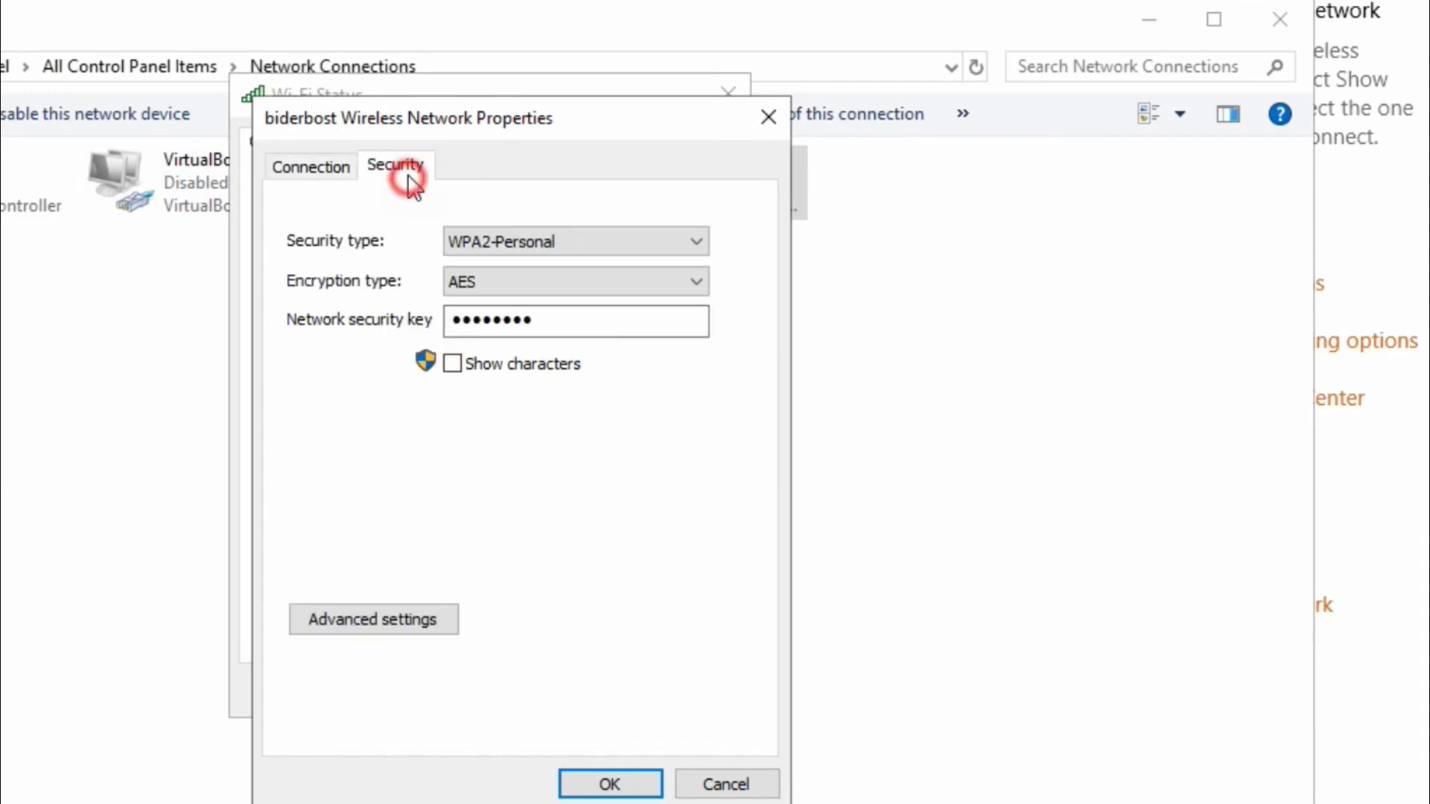
click(467, 364)
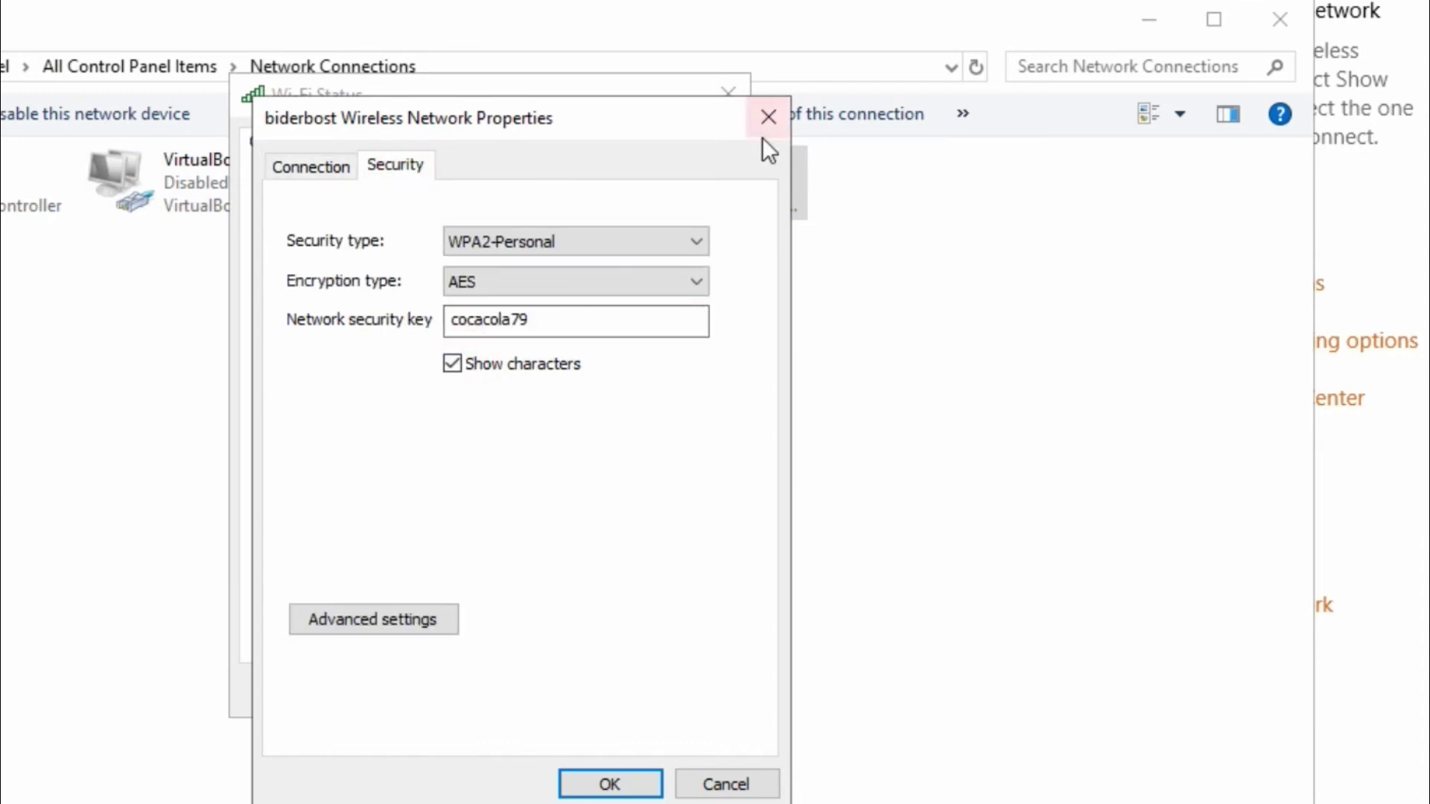
click(769, 117)
click(728, 91)
click(1290, 123)
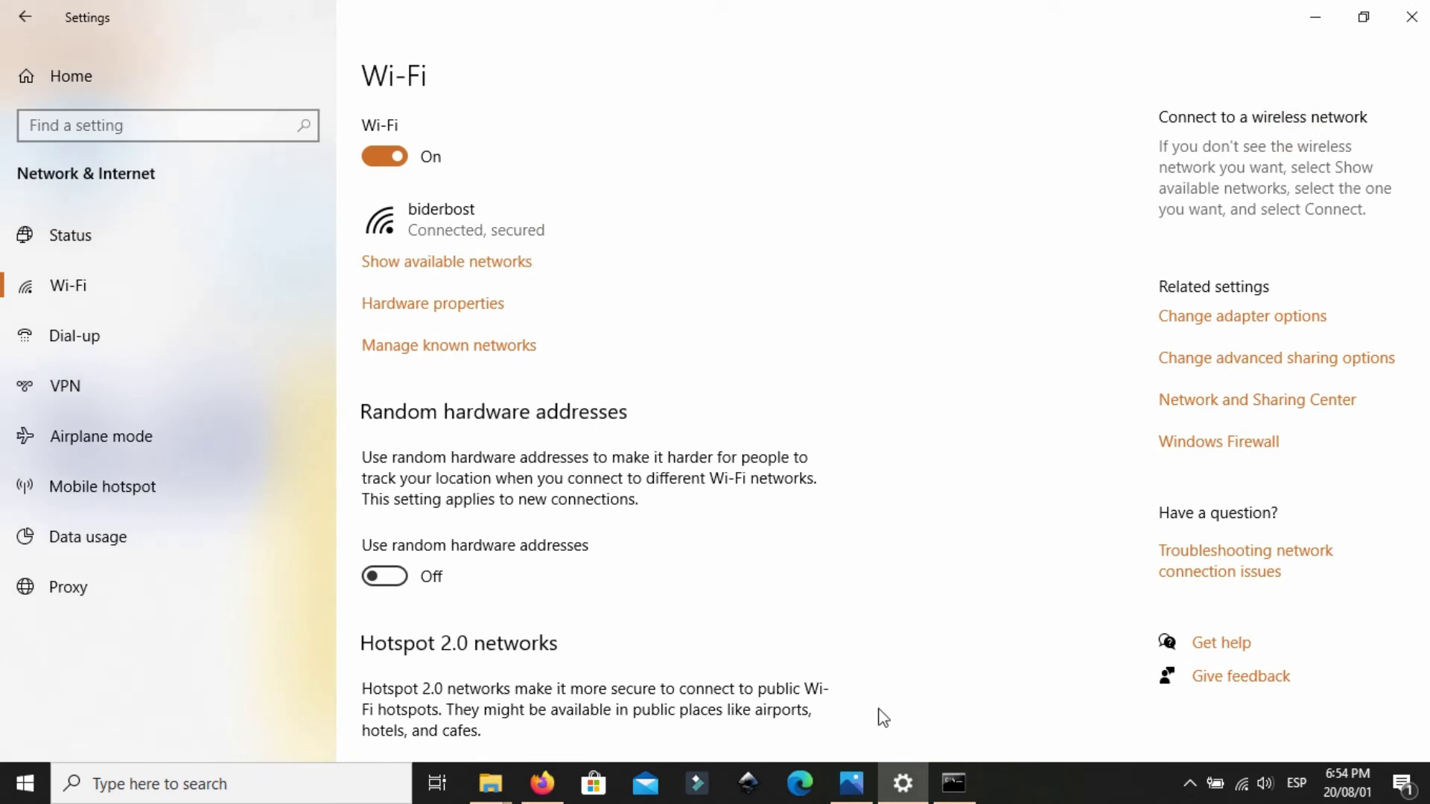
Reload the TP-Link router page in Firefox and return to its login page.
mouse_move(540, 795)
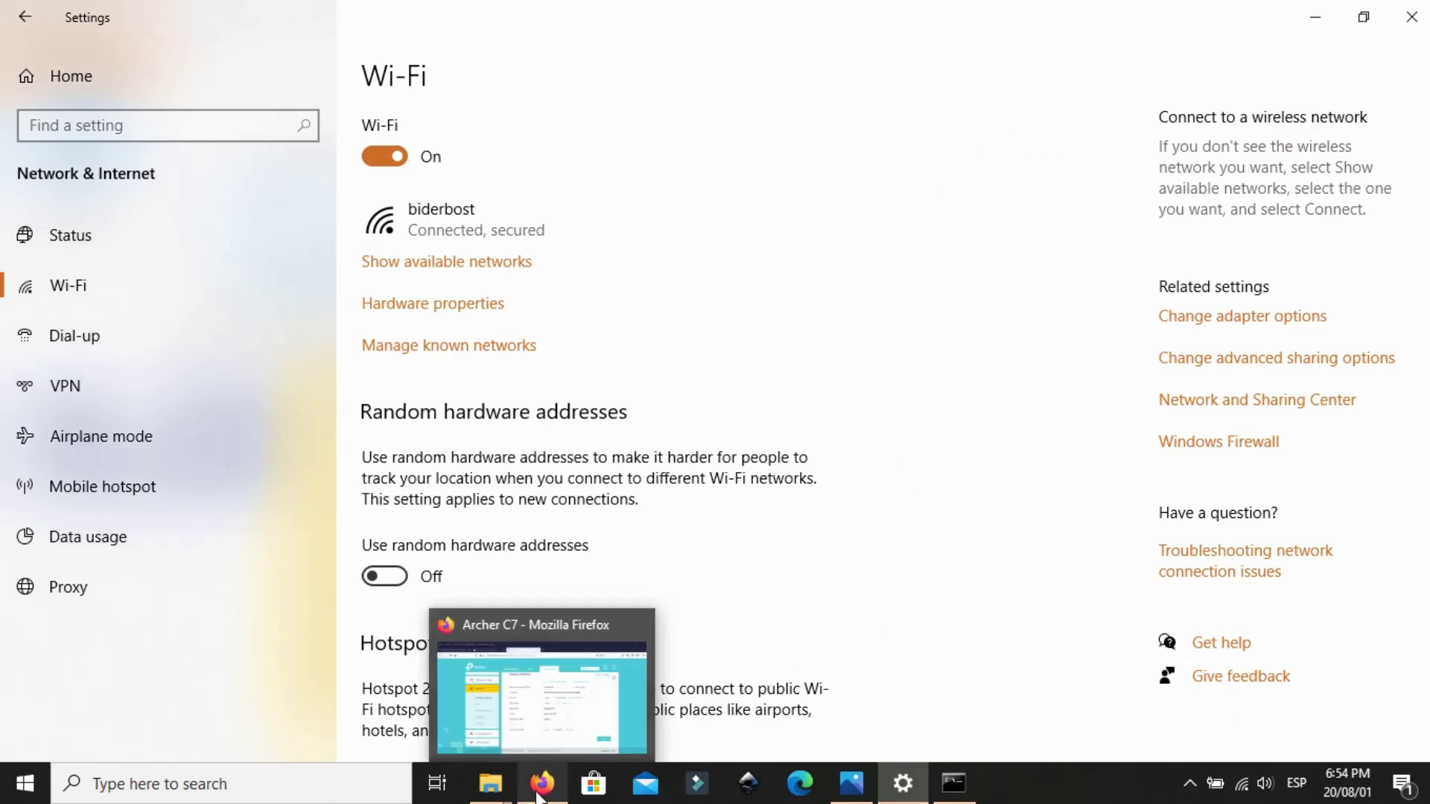
click(538, 683)
key(F5)
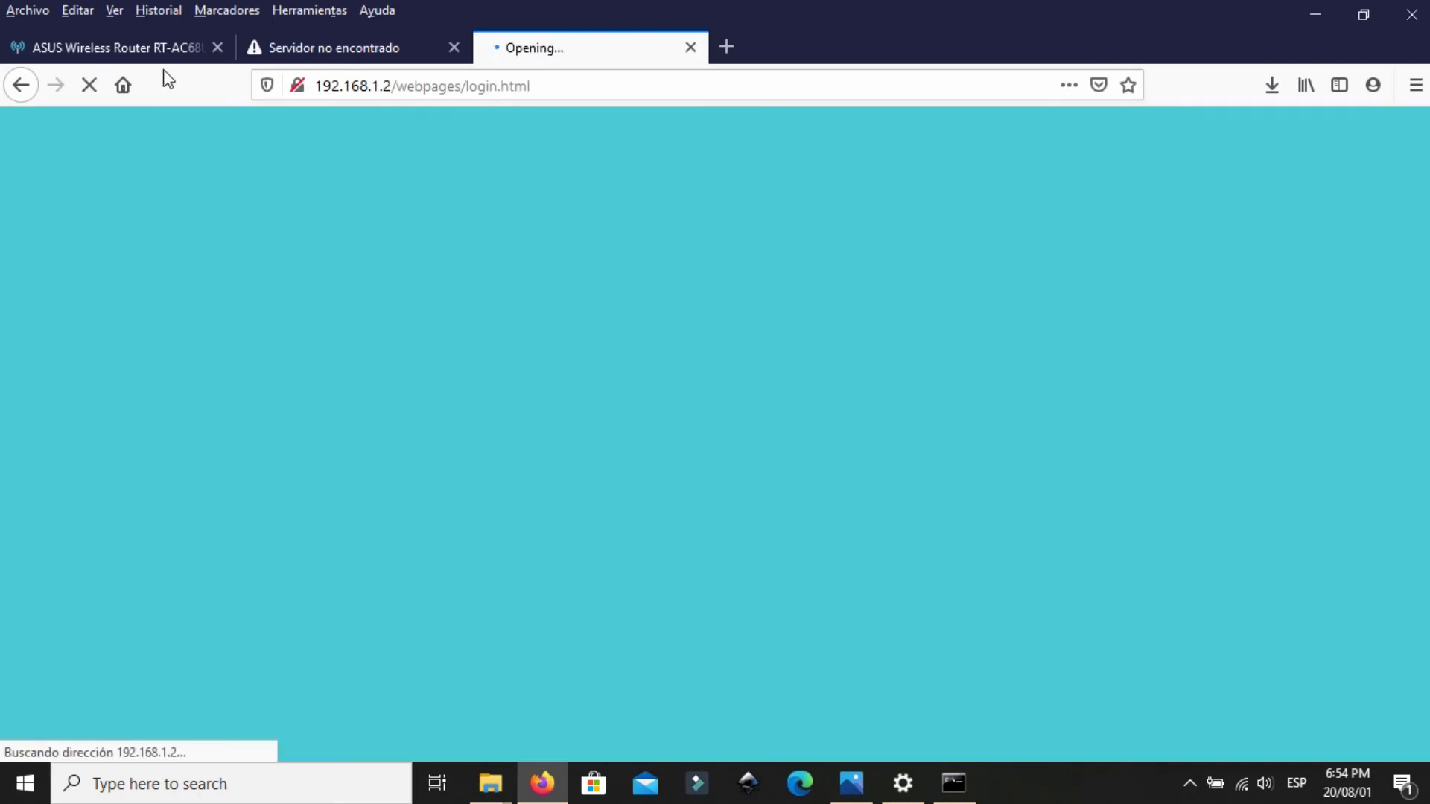
click(149, 46)
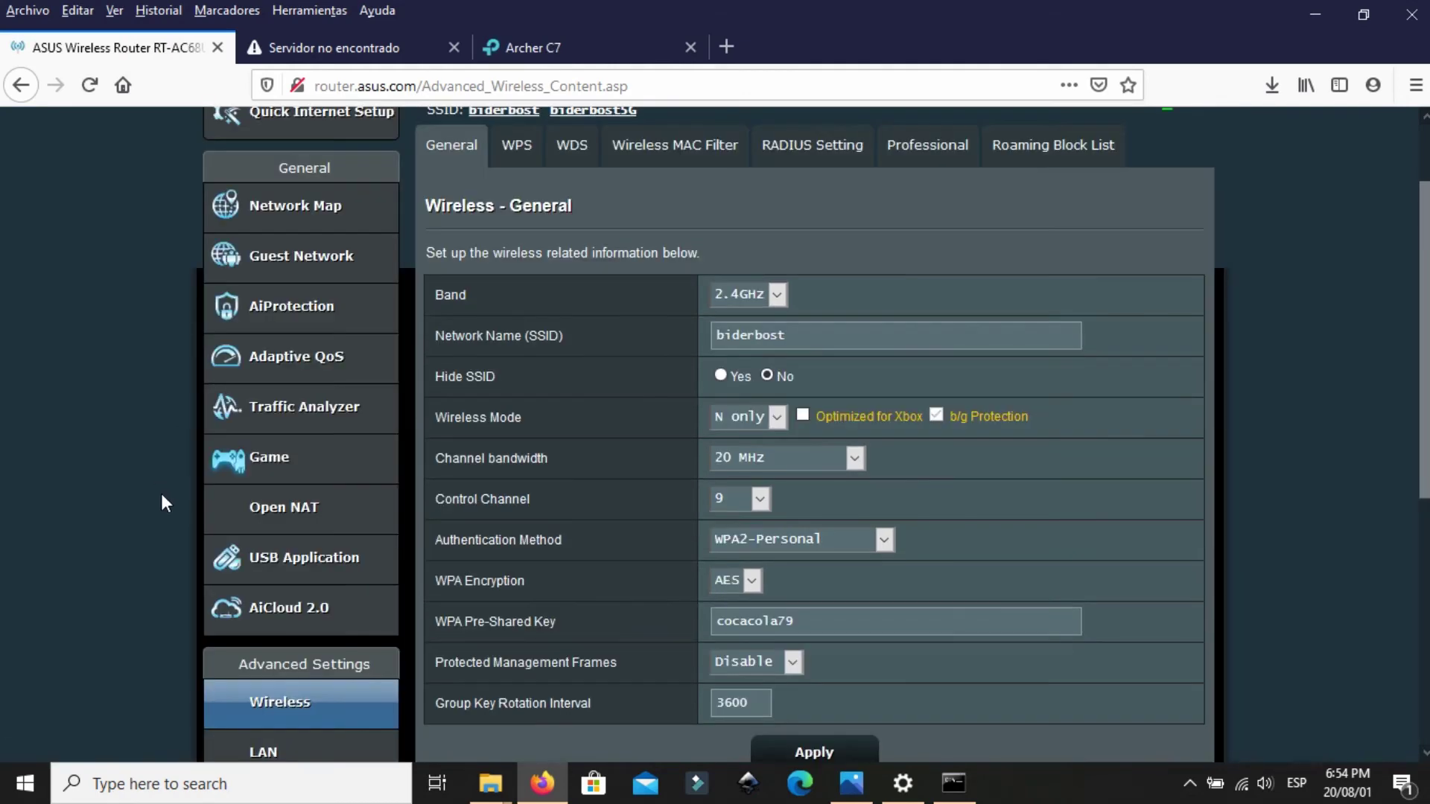
click(588, 44)
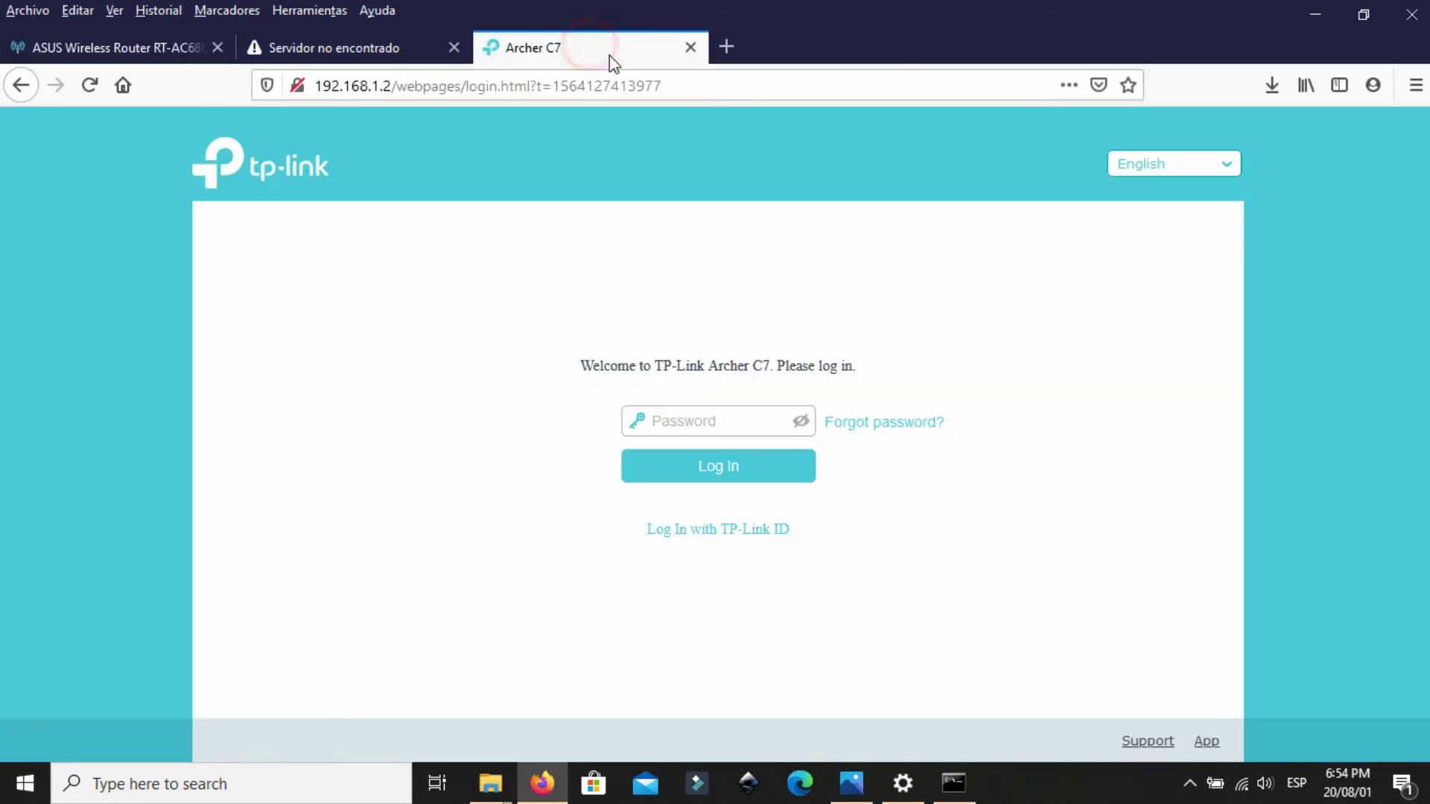
click(852, 782)
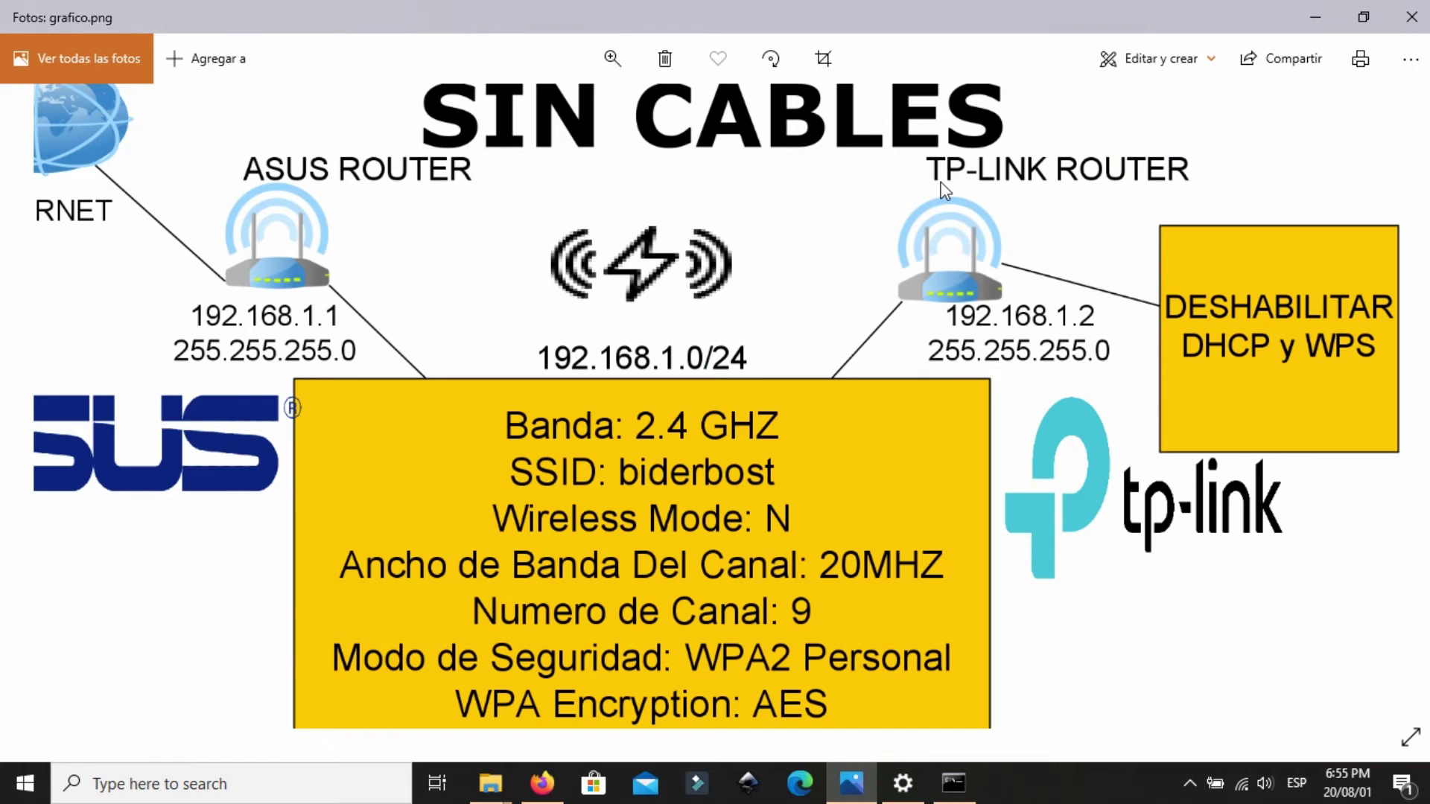
click(542, 784)
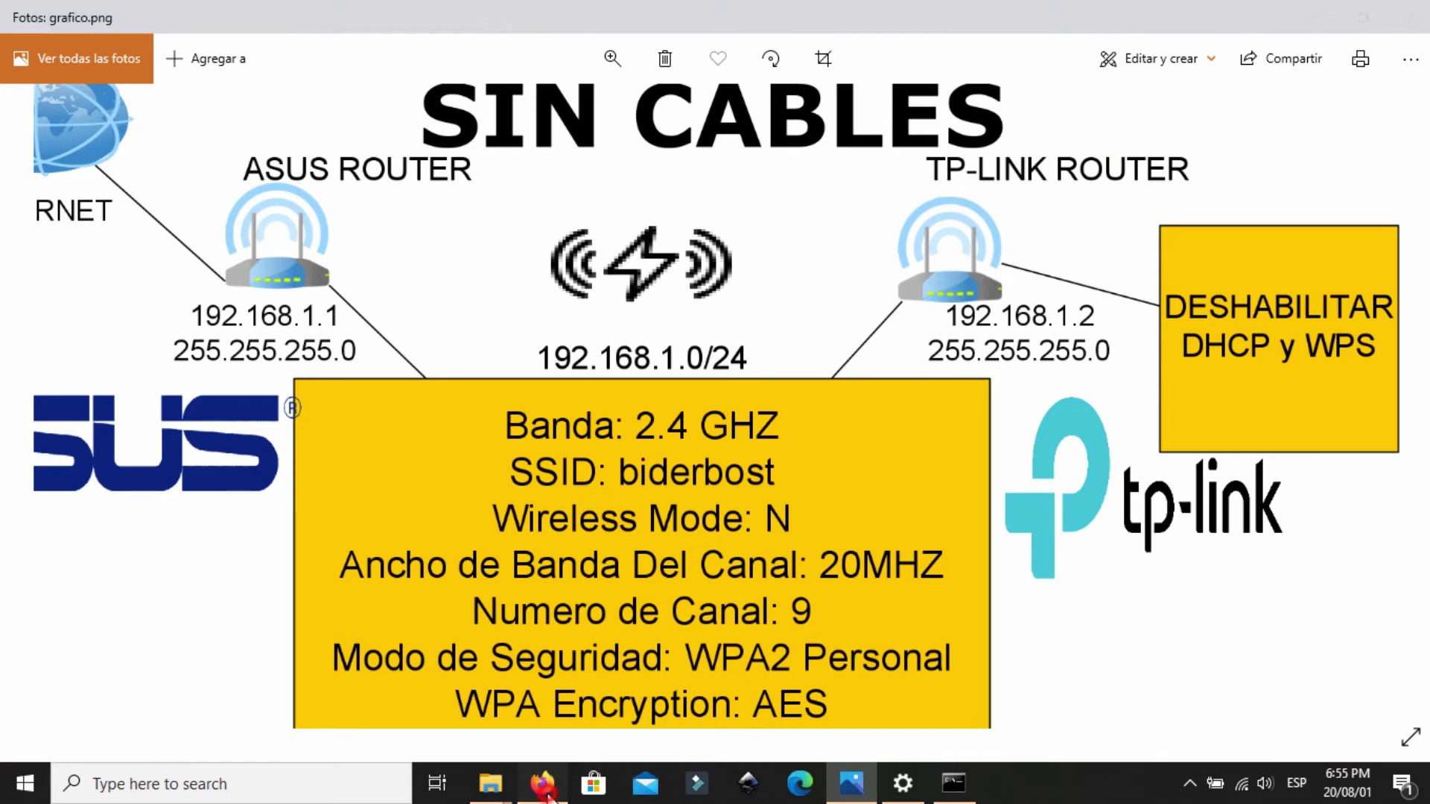
Log in to the Archer C7 admin panel with the admin password, continuing past the login conflict warning.
click(700, 423)
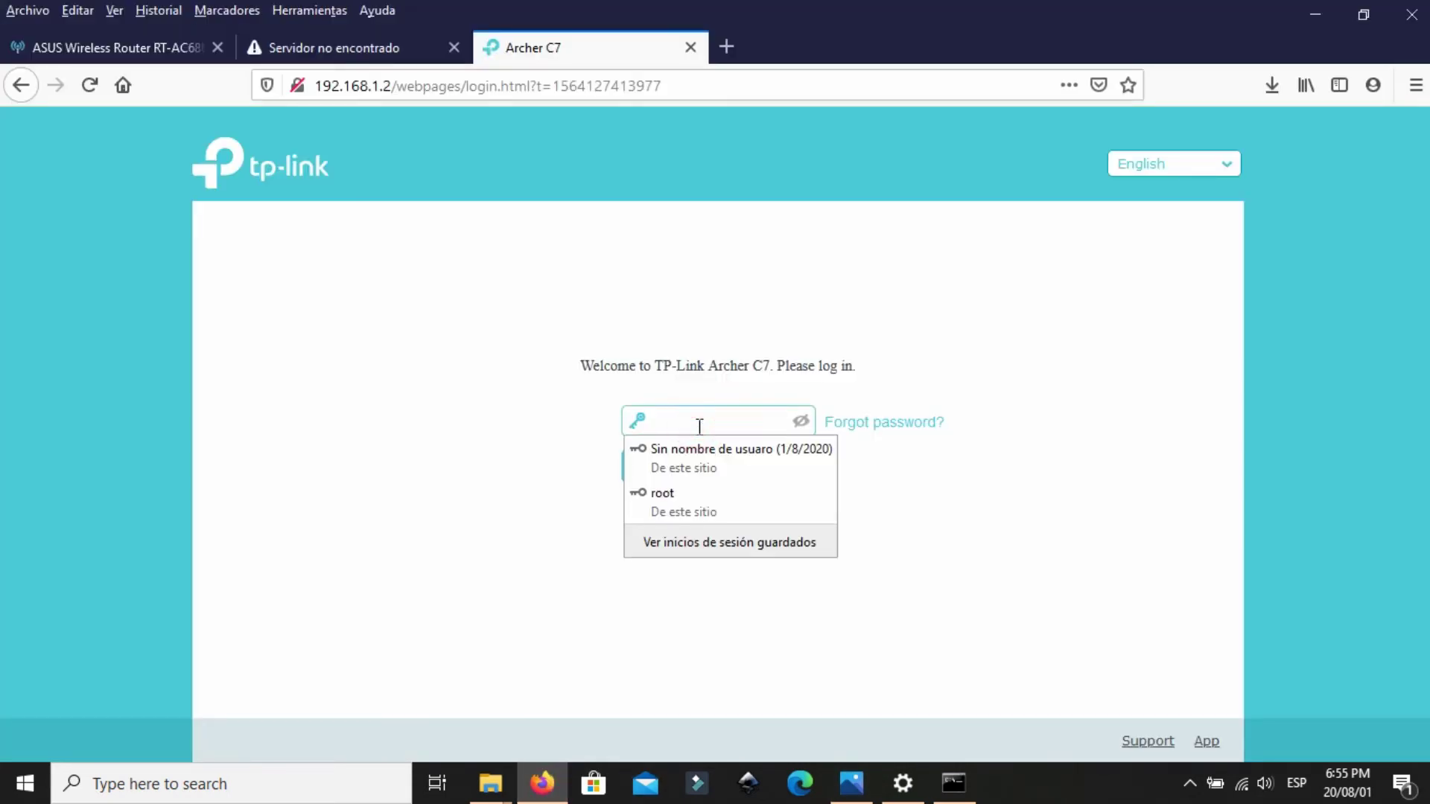
text(••)
key(Return)
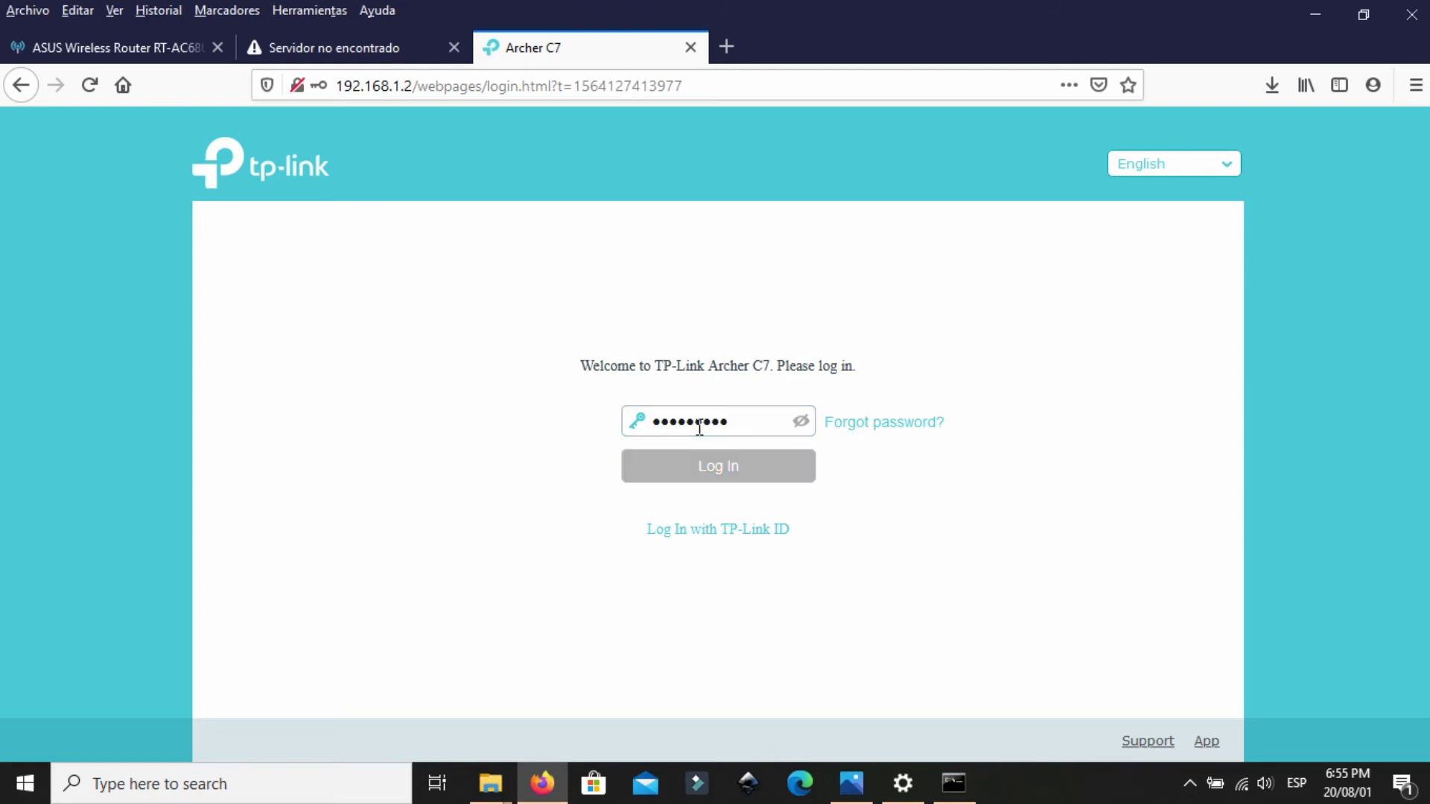
click(916, 462)
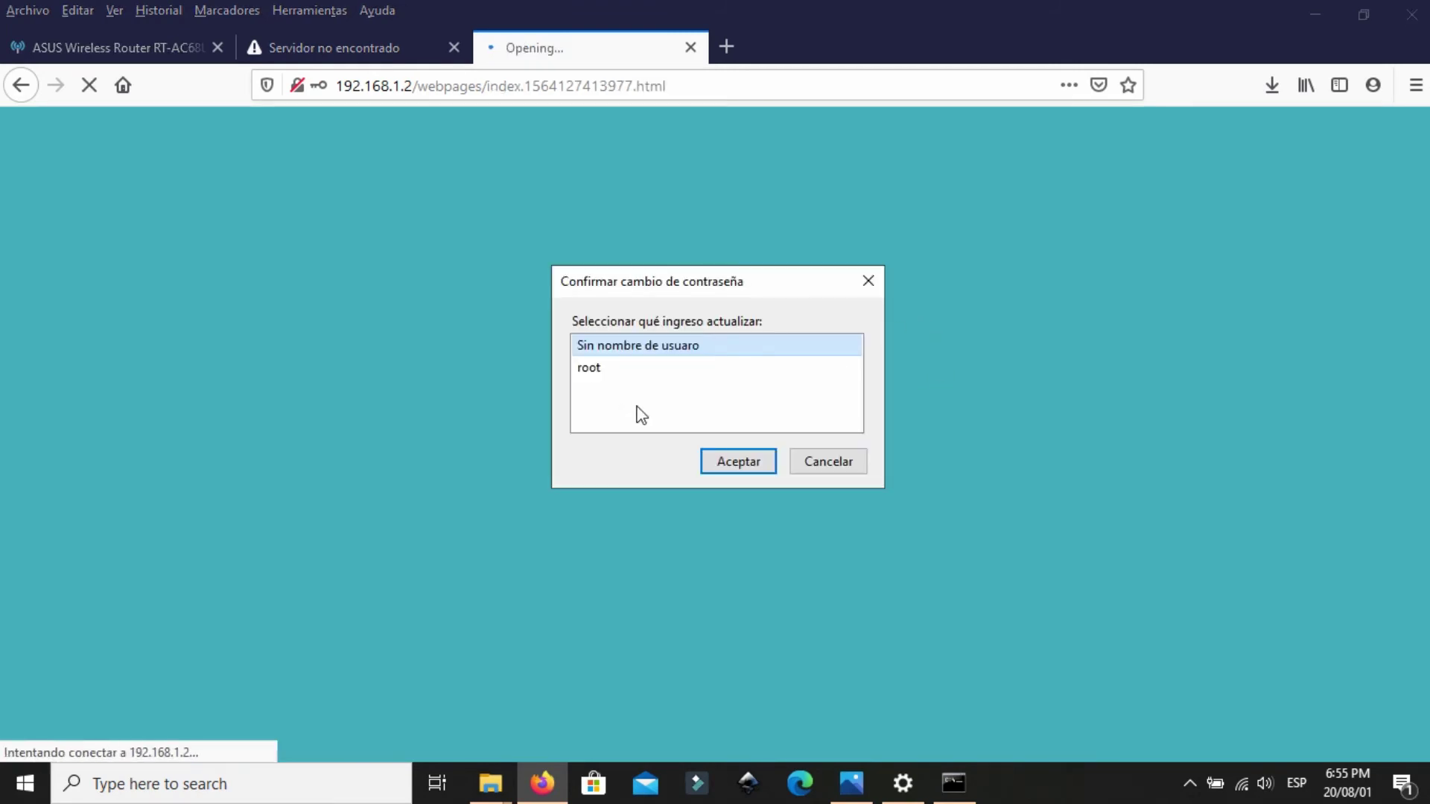
click(735, 462)
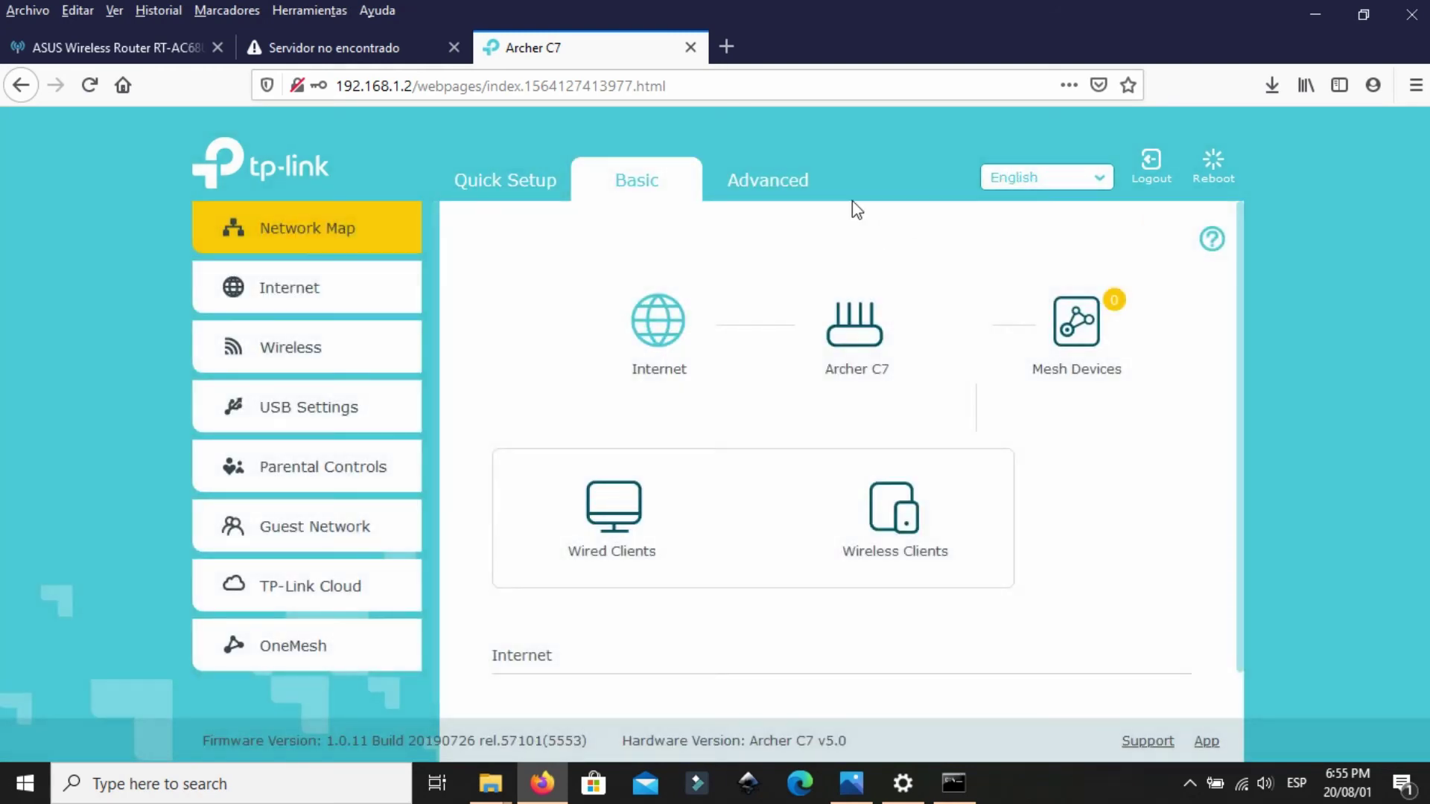
click(768, 182)
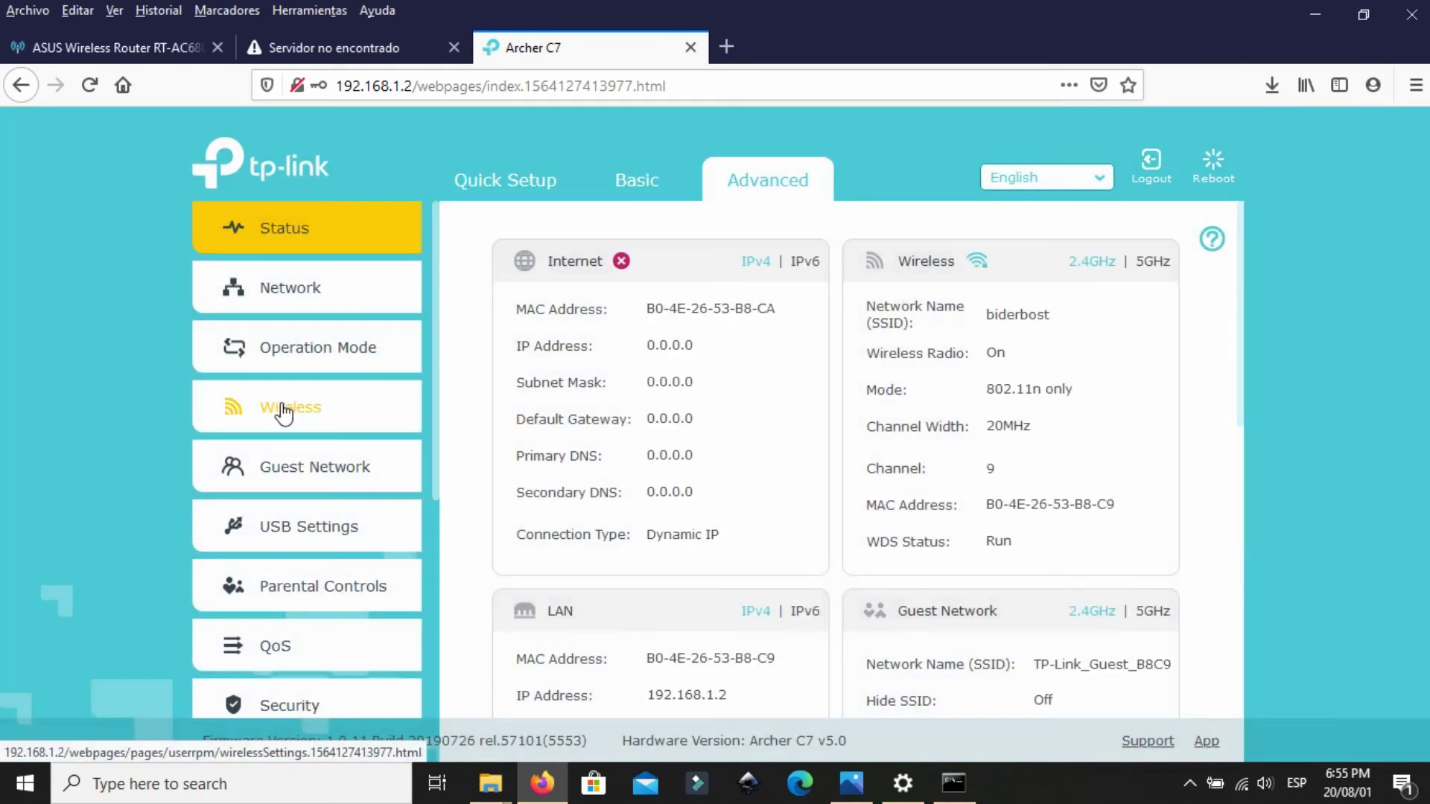
click(284, 412)
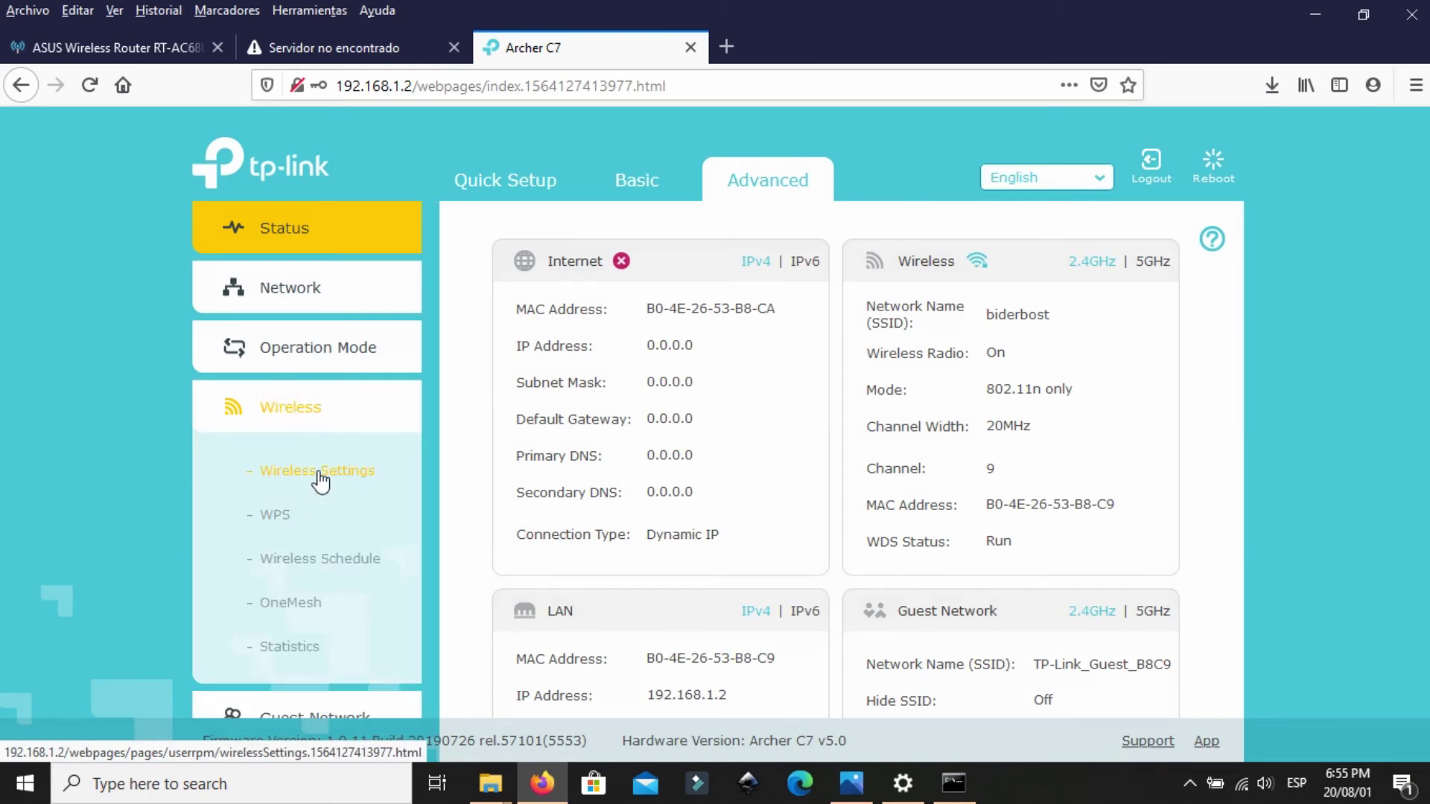
click(287, 646)
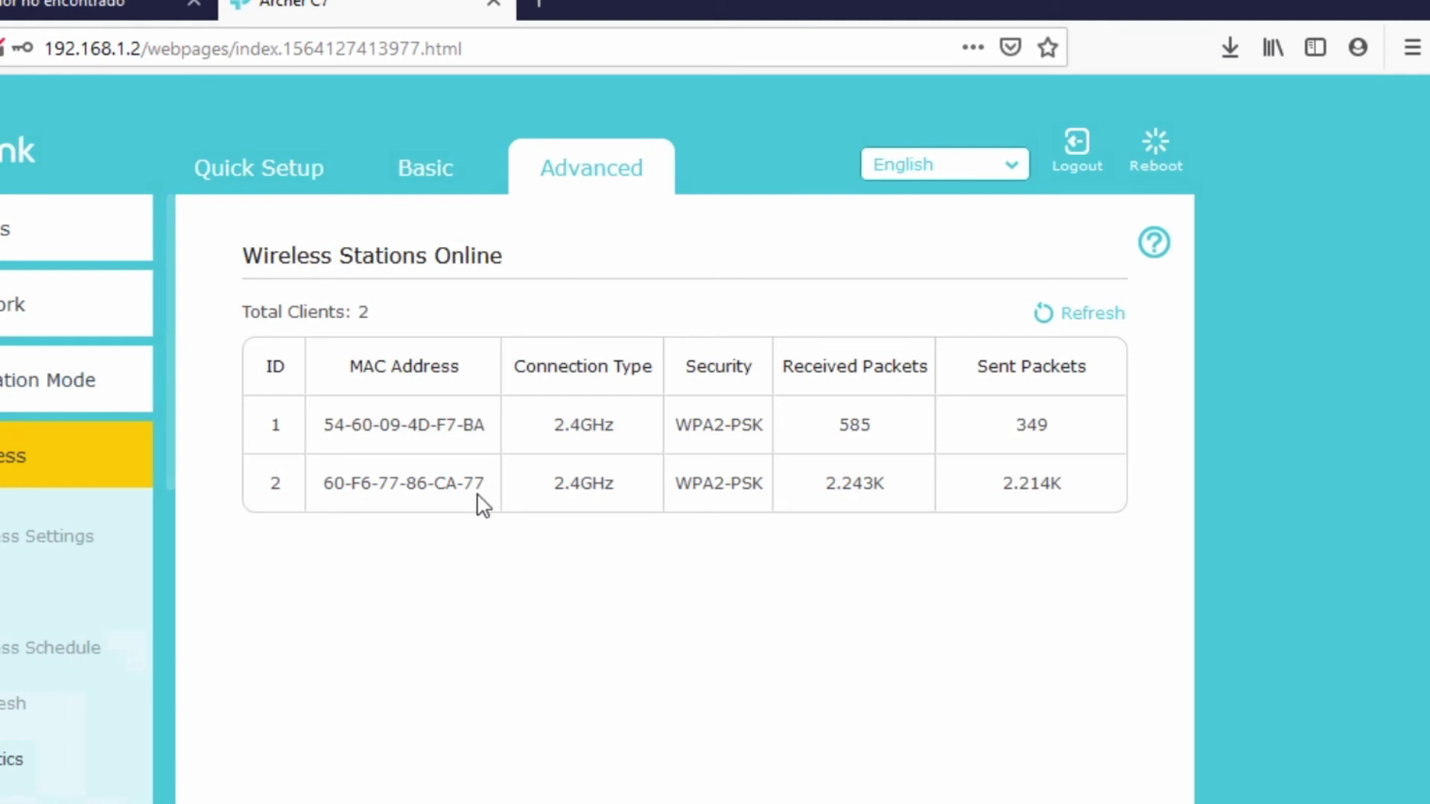
click(676, 428)
mouse_move(474, 483)
mouse_down()
mouse_move(341, 490)
mouse_move(495, 489)
mouse_up()
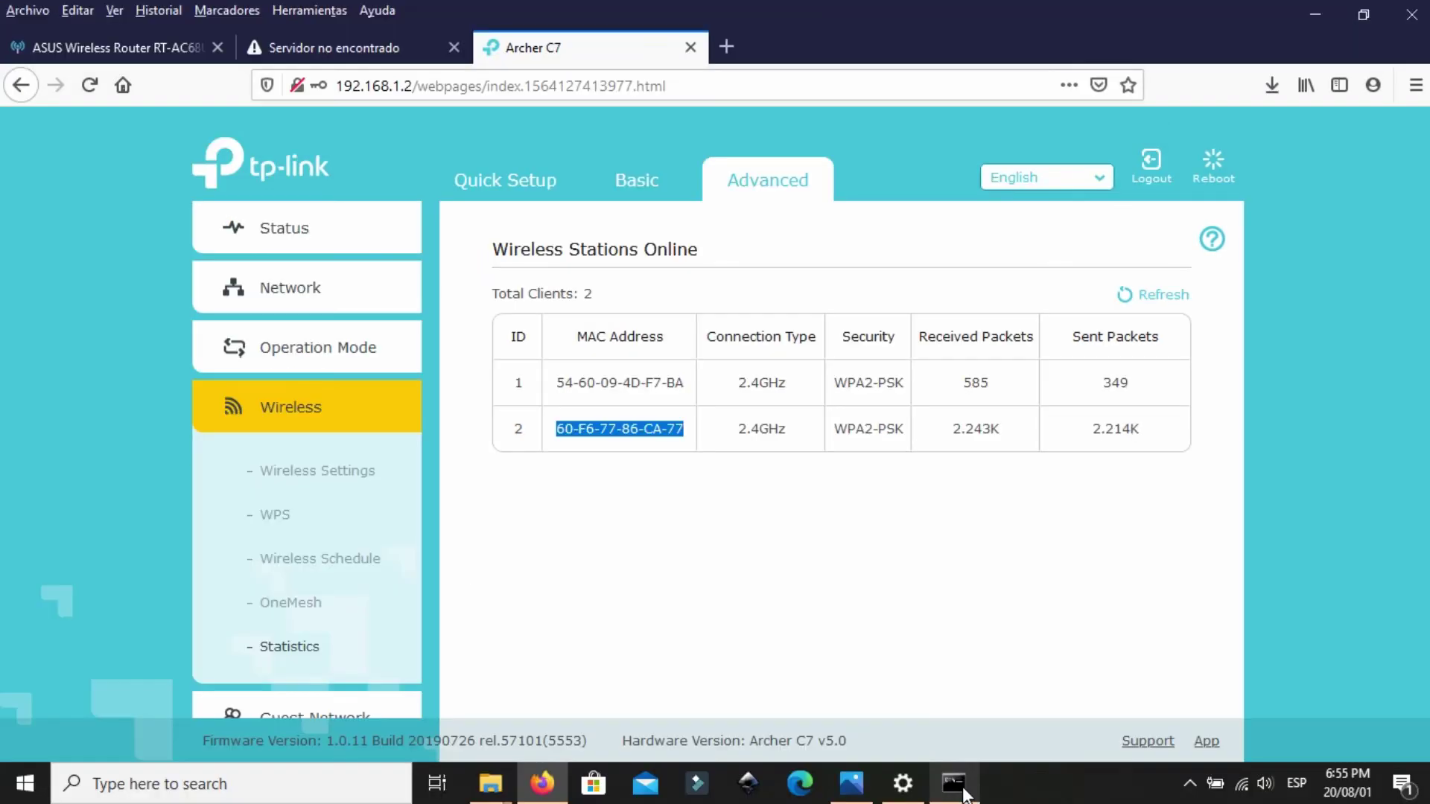
mouse_move(962, 791)
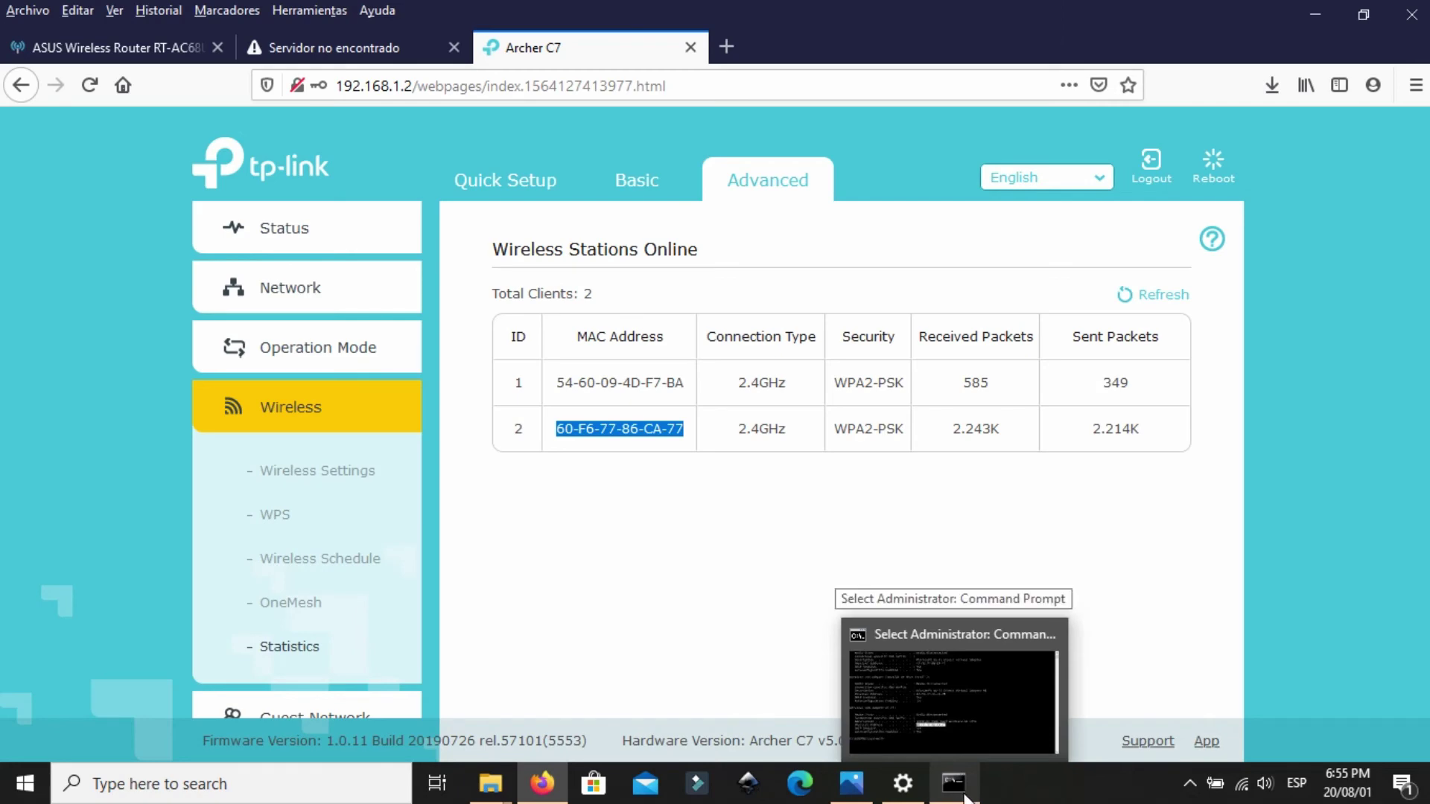
click(961, 790)
Place Command Prompt beside the Archer client table to confirm the Wi-Fi MAC 60-F6-77-86-CA-77 matches.
drag(665, 102, 840, 409)
drag(702, 428, 627, 465)
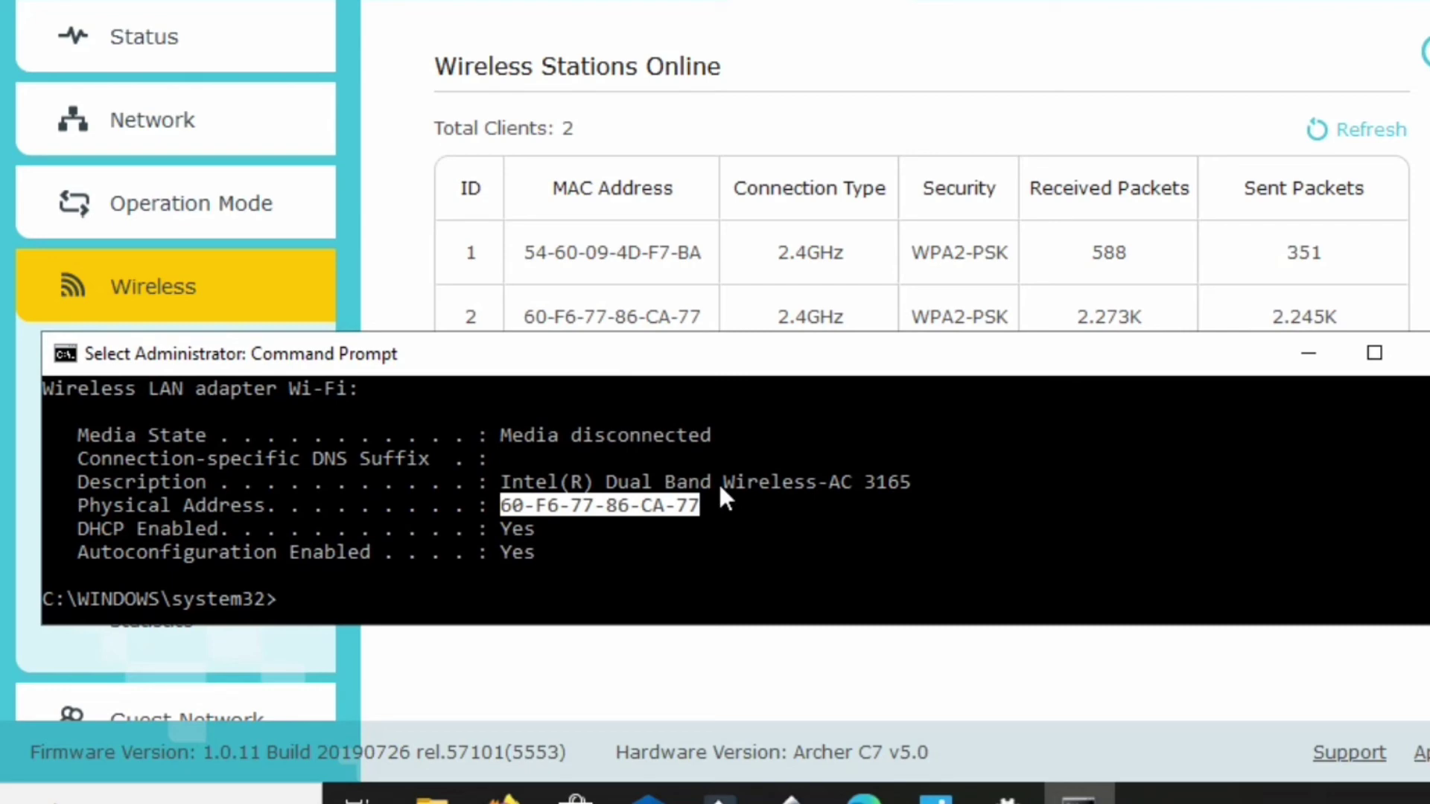
click(771, 236)
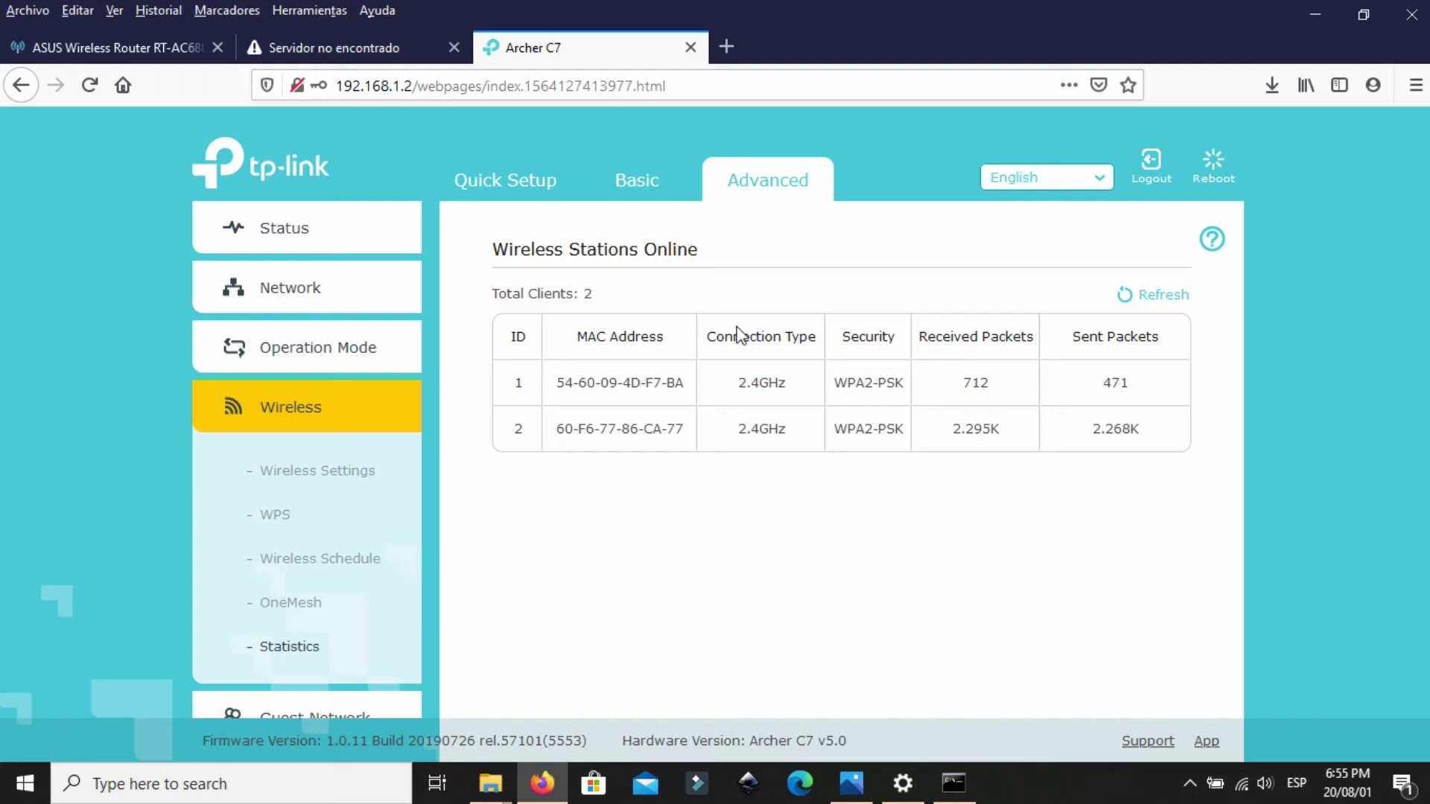
click(851, 783)
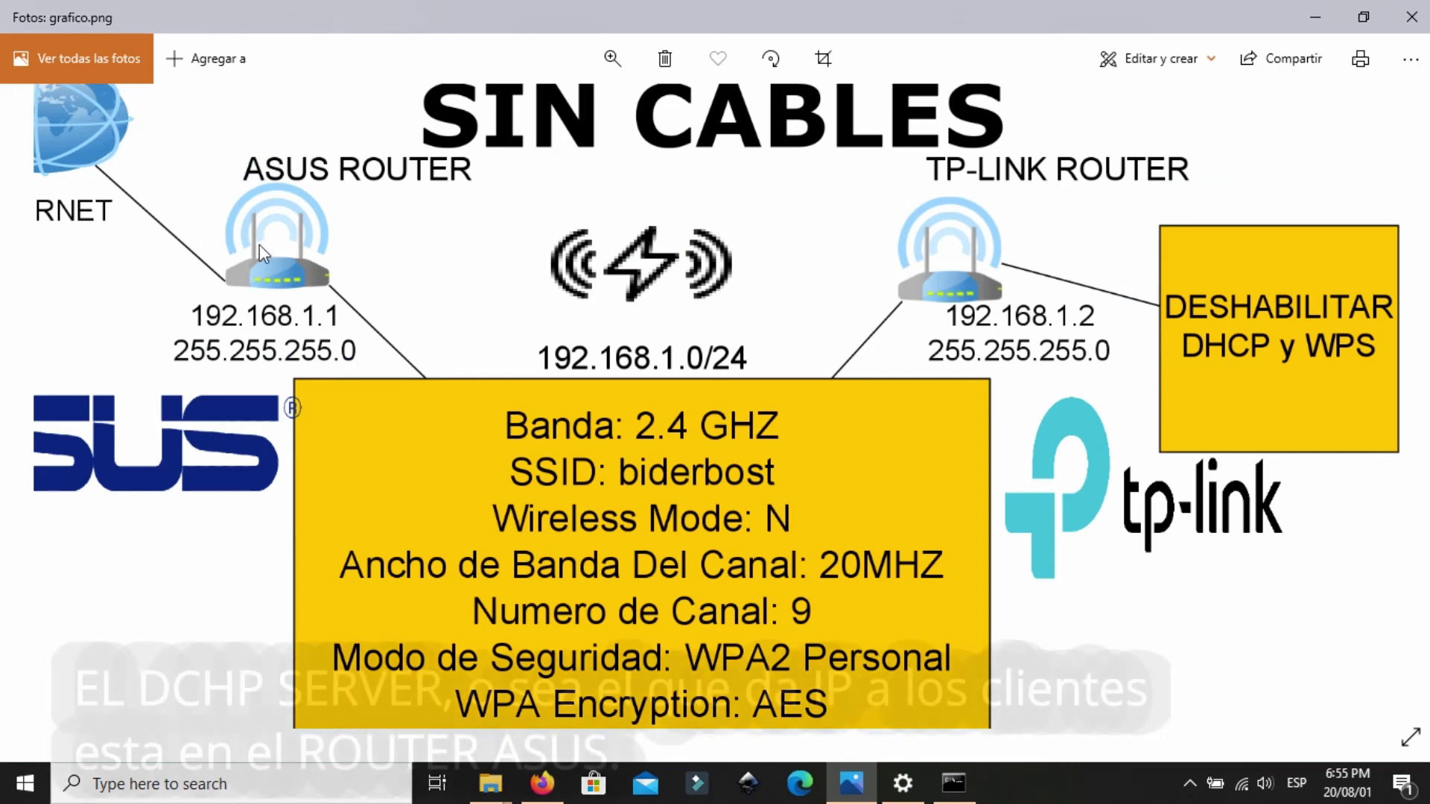
In the ASUS System Log's DHCP leases, highlight LAPTOP-LRN1QUUH's leased IP 192.168.1.86.
click(851, 775)
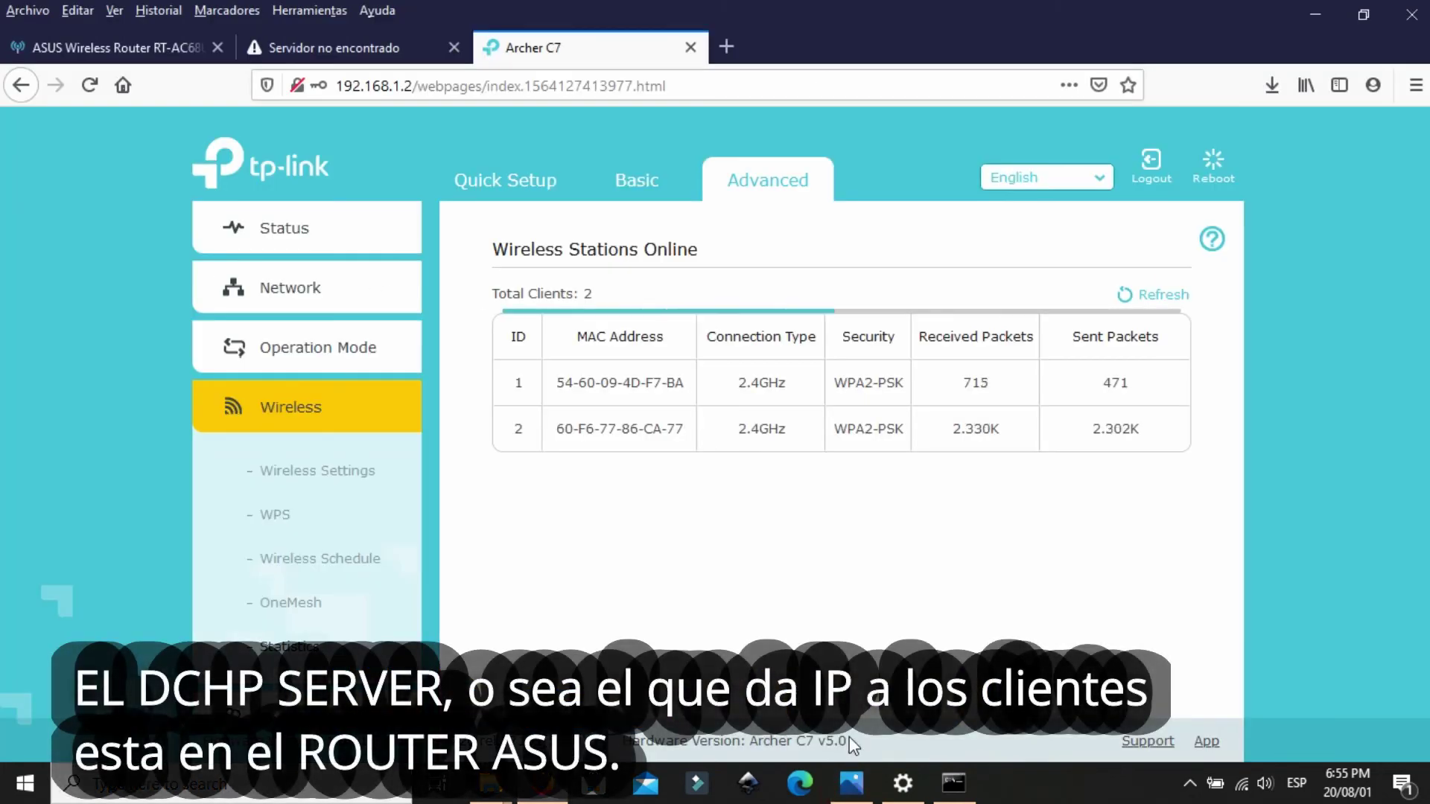
click(100, 47)
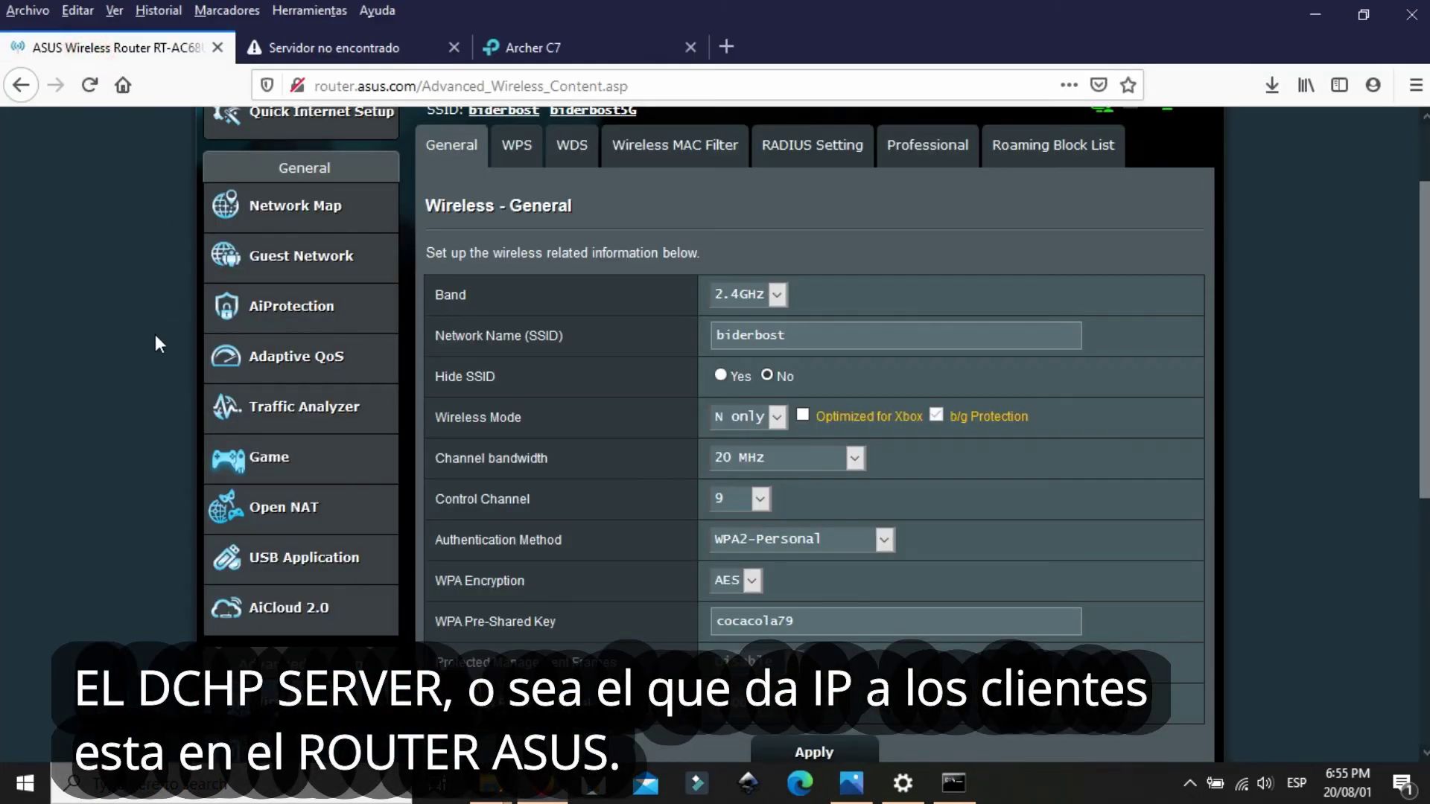
scroll(142, 364, down, 5)
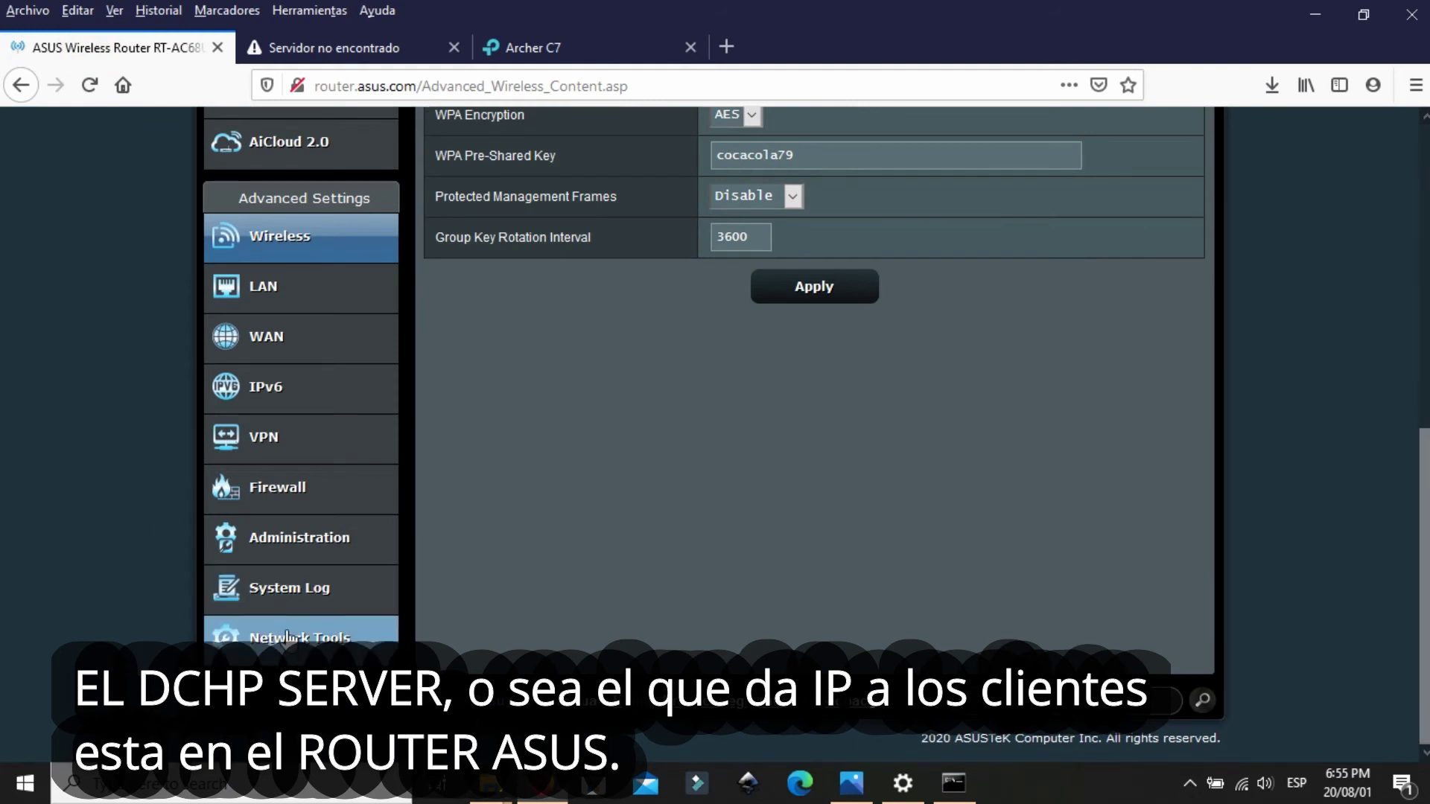
click(282, 598)
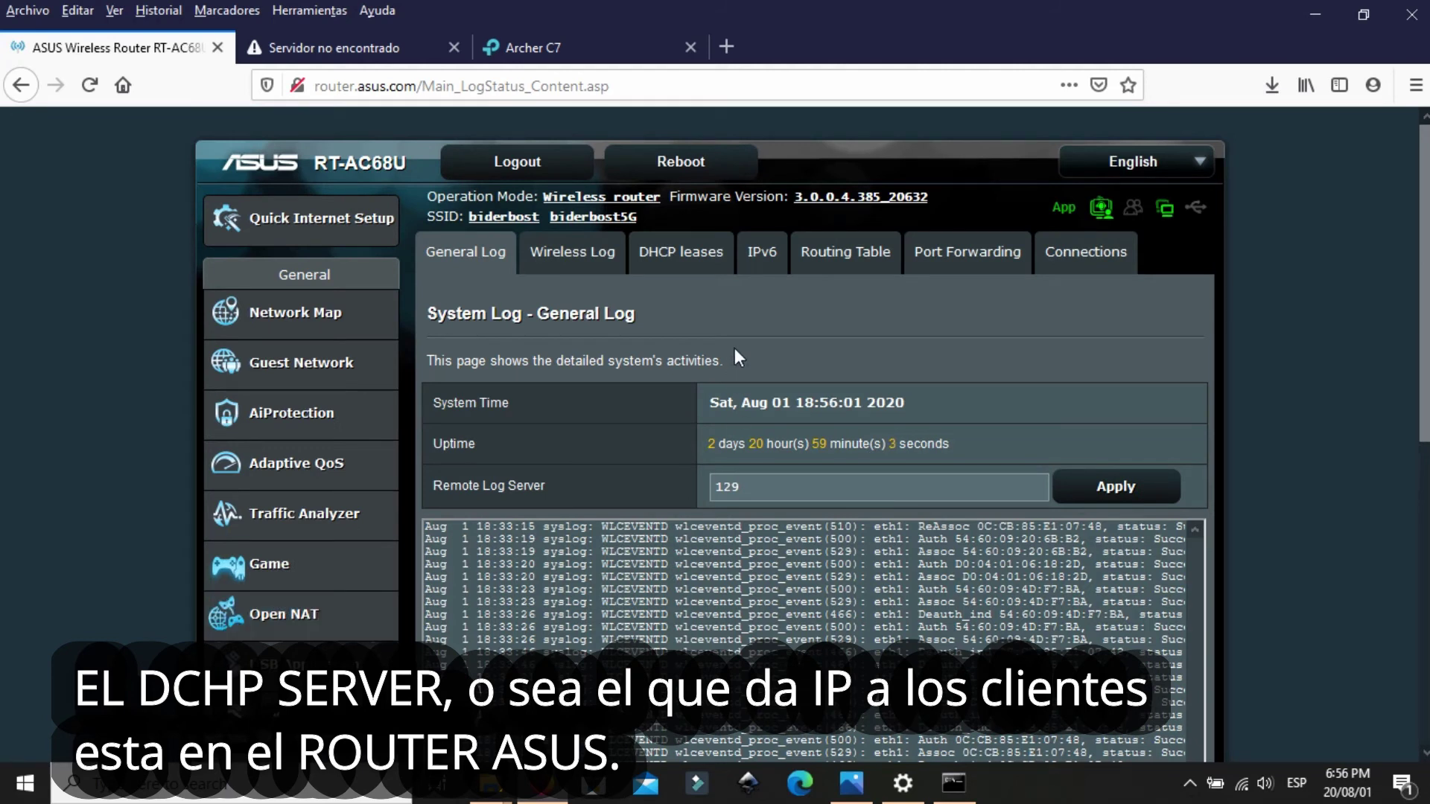
click(675, 273)
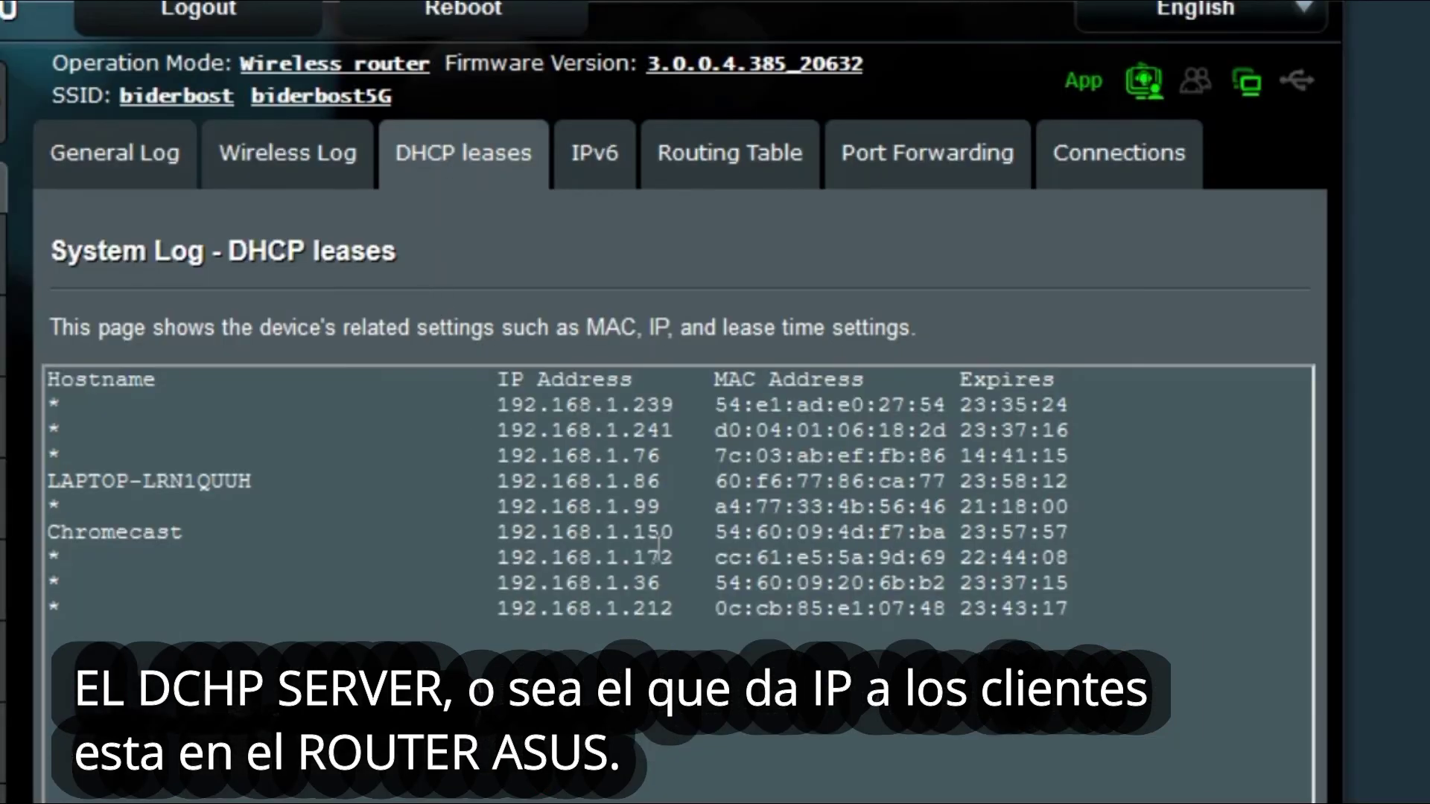
drag(713, 481, 942, 474)
click(505, 492)
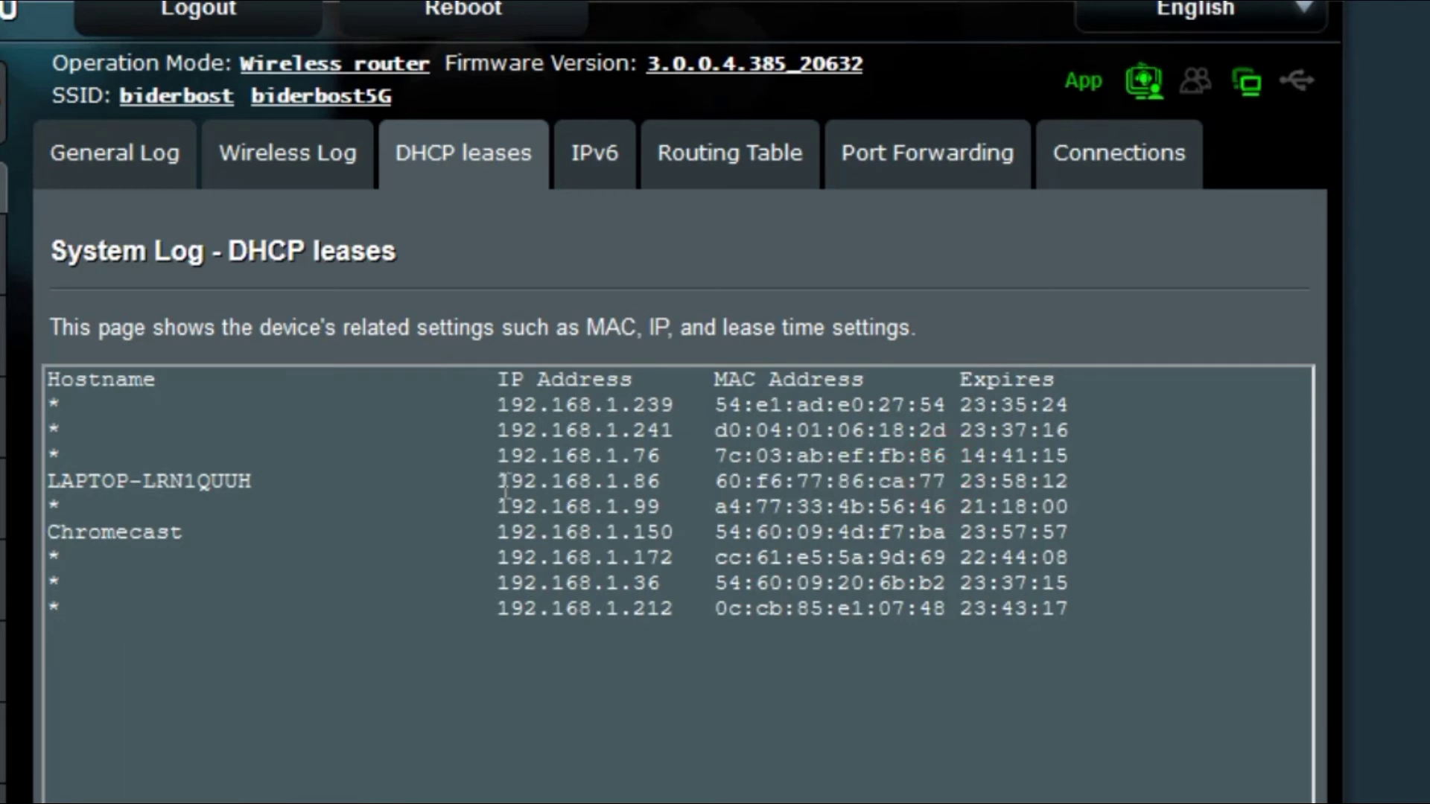
drag(502, 481, 662, 482)
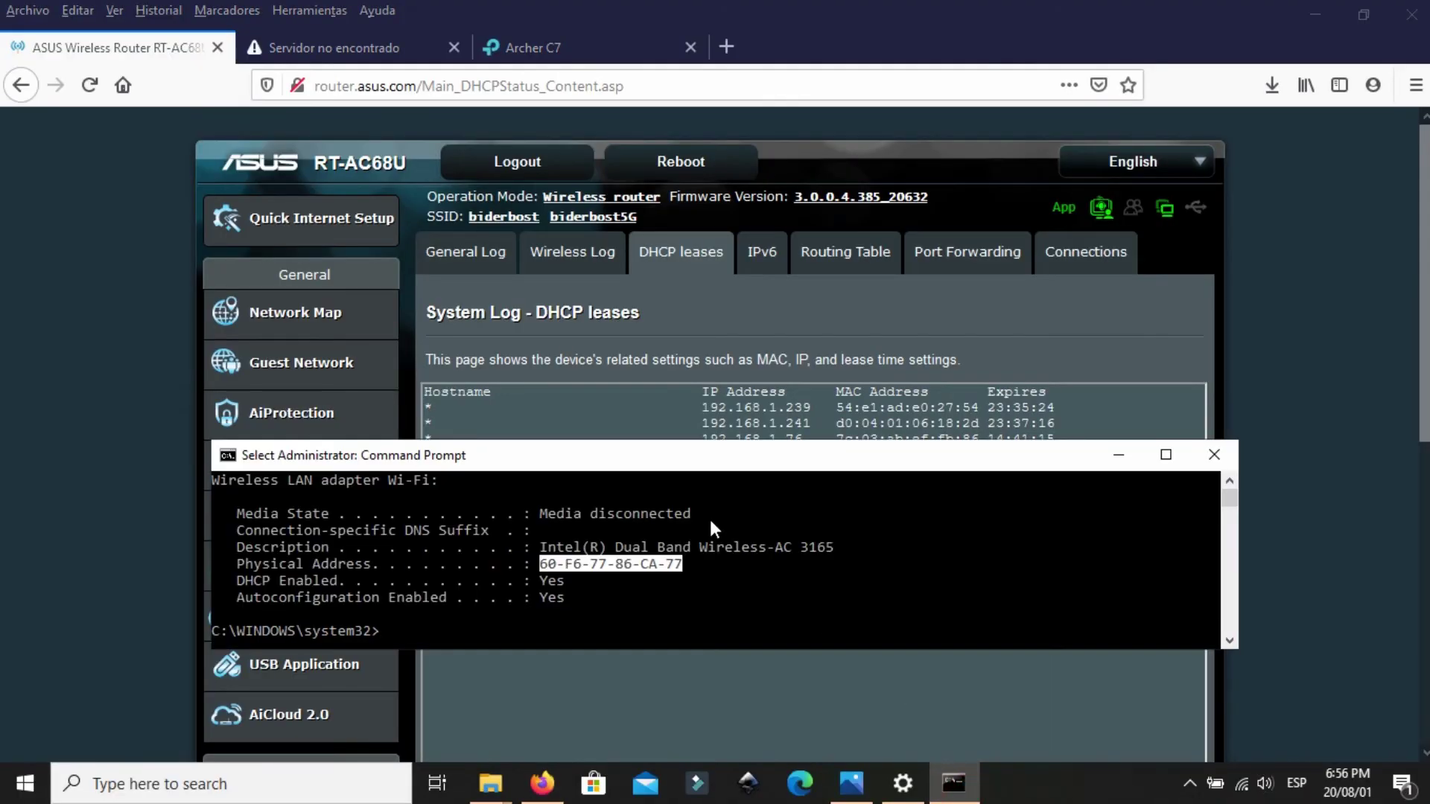
Rerun ipconfig /all to confirm the Wi-Fi adapter has 192.168.1.86 with gateway 192.168.1.1.
key(Up)
key(Return)
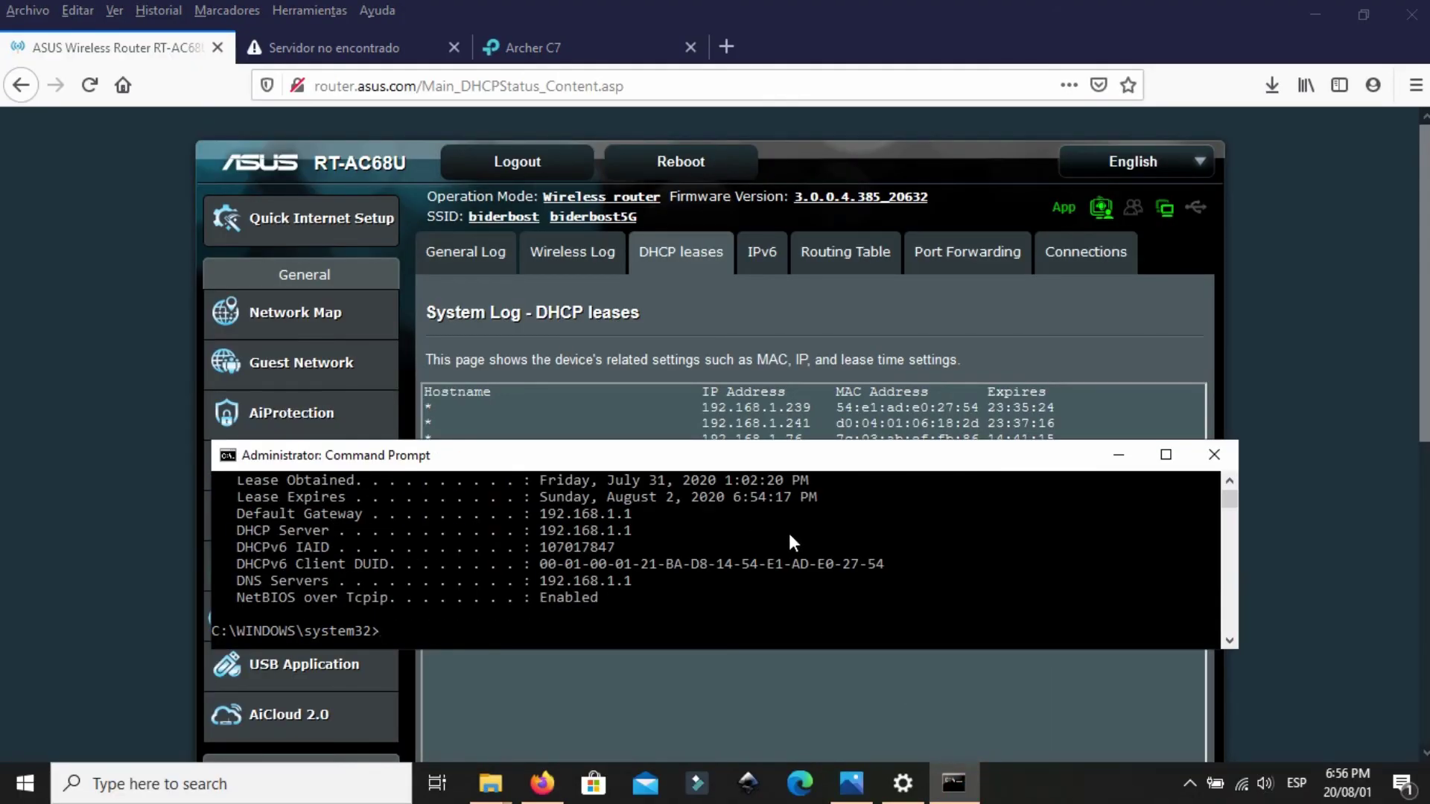
click(1165, 455)
scroll(475, 305, up, 10)
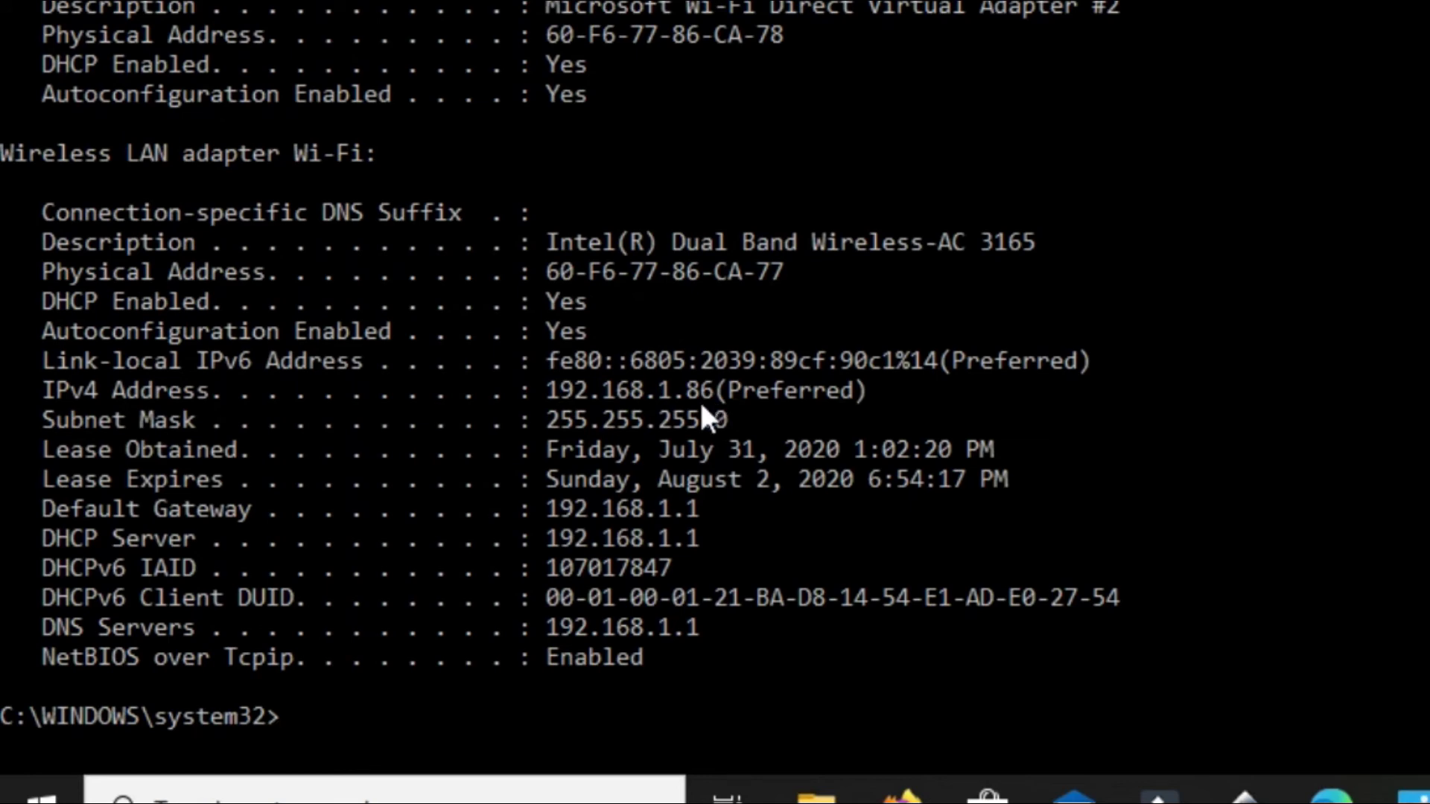
click(942, 791)
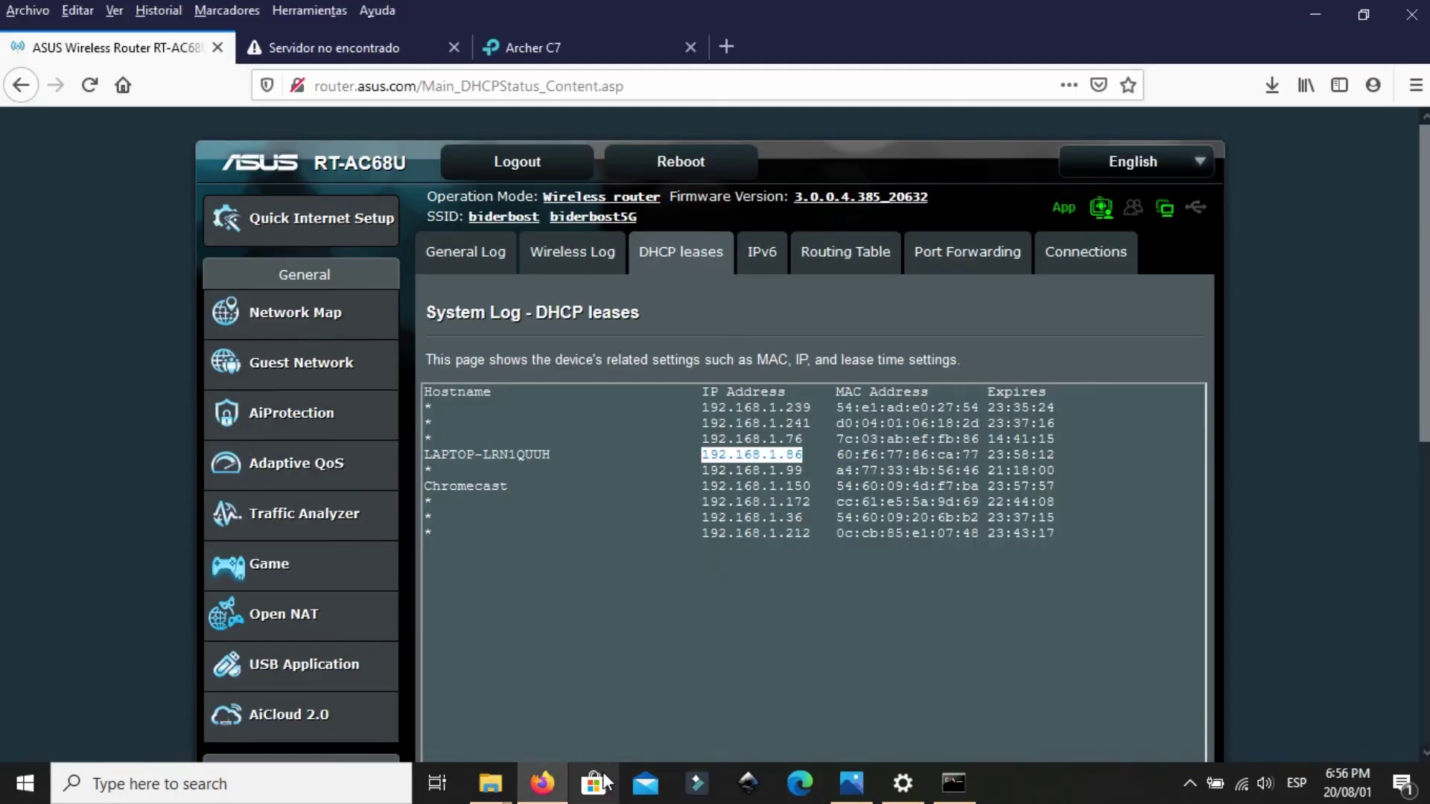
Show the Archer C7 Network Map's wireless Host Clients, listing LAPTOP-LRN1QUUH at 192.168.1.86.
click(511, 34)
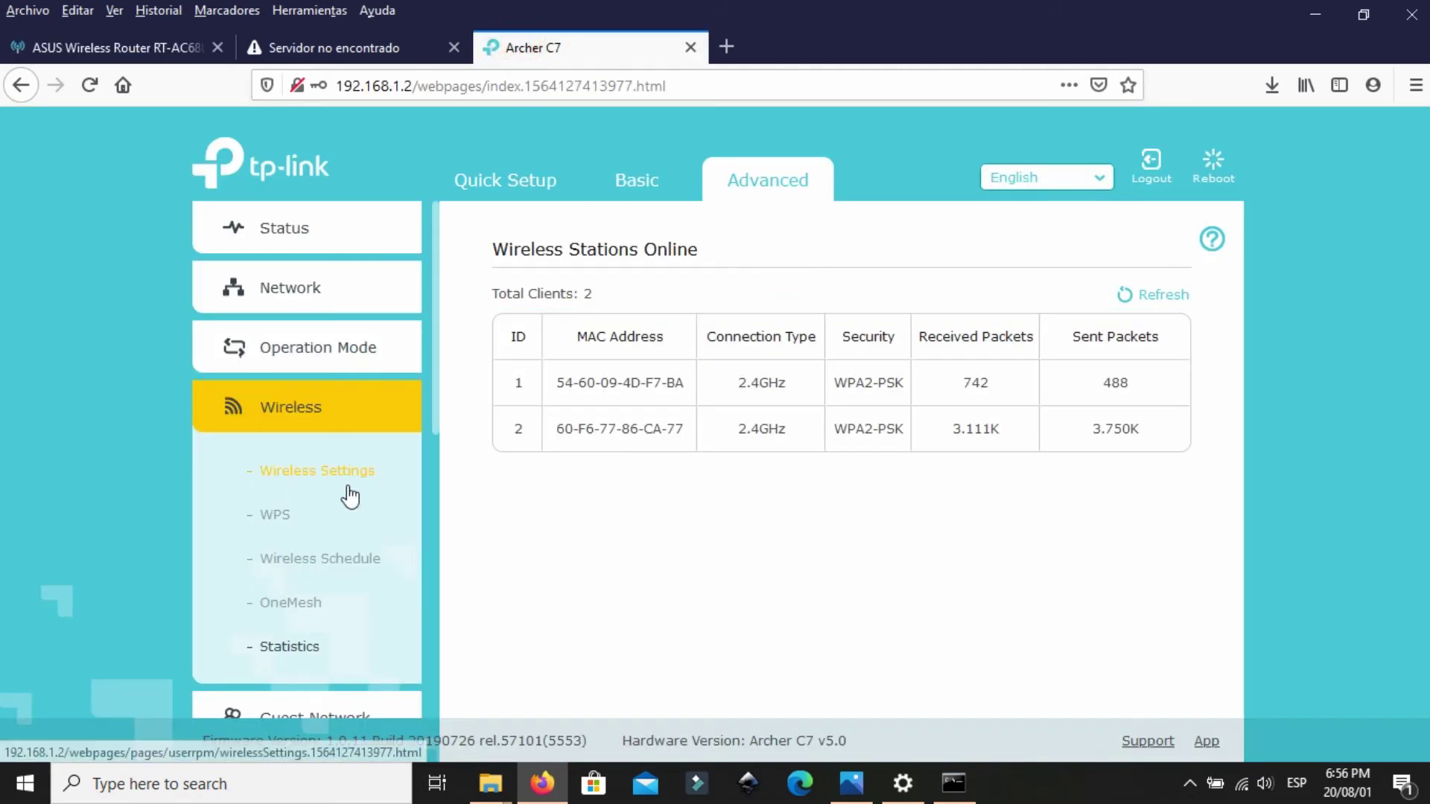
scroll(246, 573, down, 2)
scroll(261, 578, up, 2)
click(609, 187)
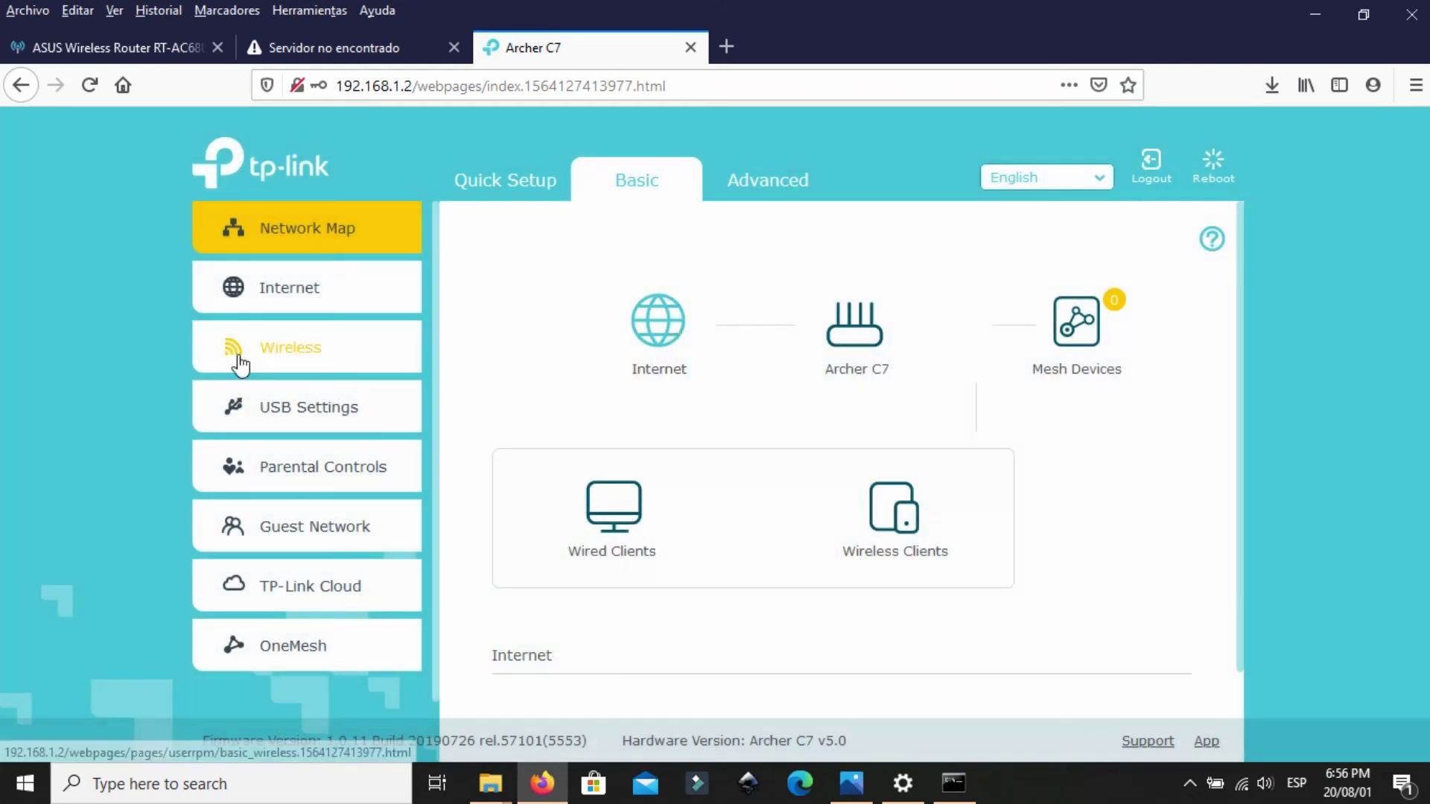
click(752, 524)
scroll(752, 524, down, 3)
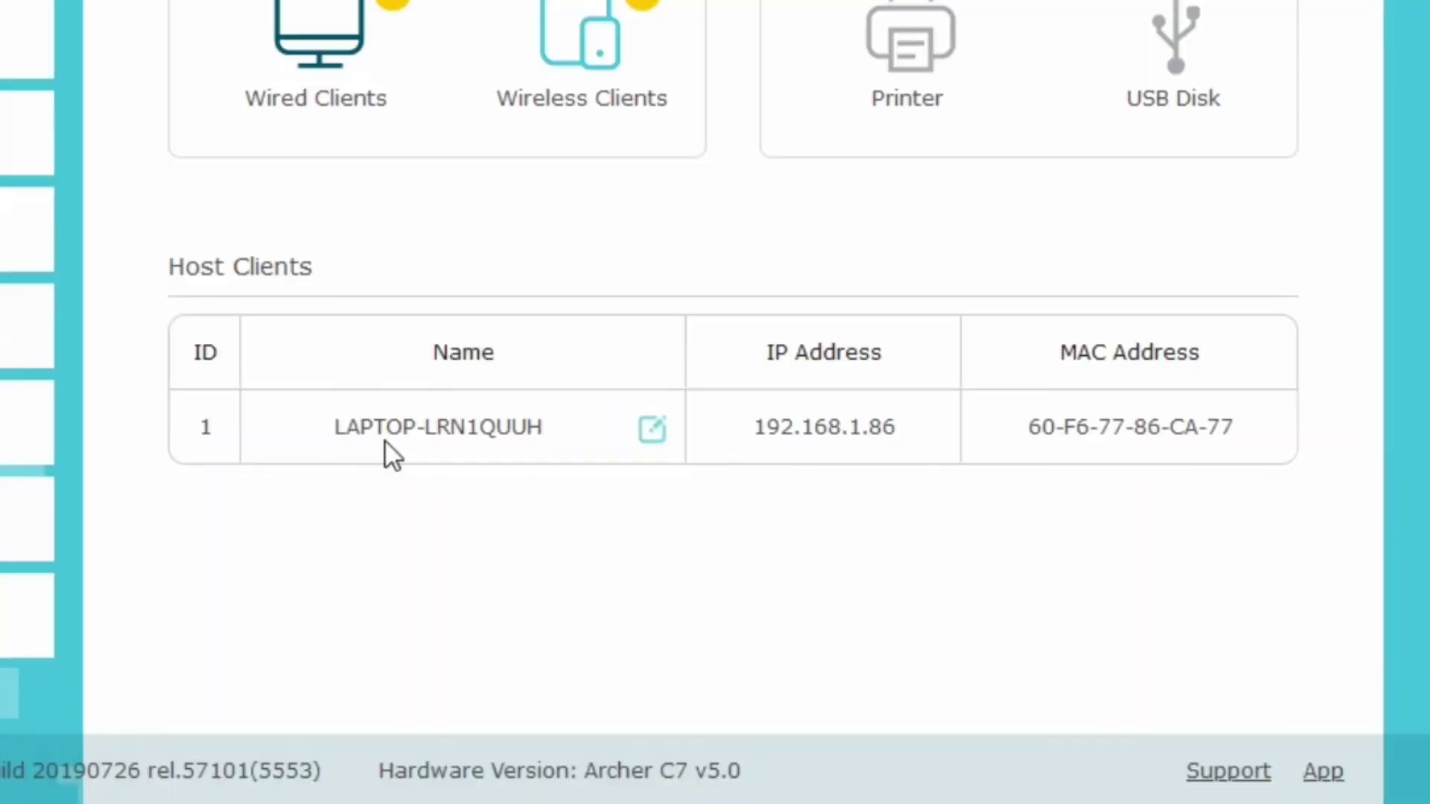